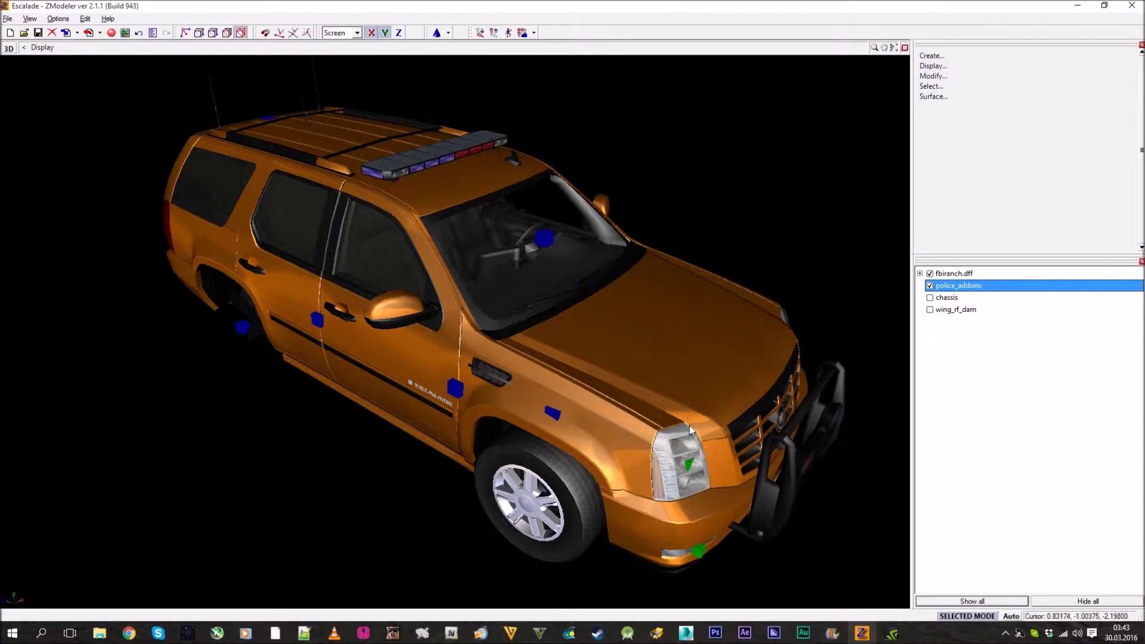
- Examine the Escalade's bodywork from the front and side, focusing on the front door
middle_drag(587, 388, 656, 409)
middle_drag(534, 386, 610, 317)
scroll(519, 320, up, 2)
middle_drag(519, 319, 501, 294)
scroll(517, 257, up, 2)
scroll(506, 288, down, 3)
scroll(501, 294, down, 5)
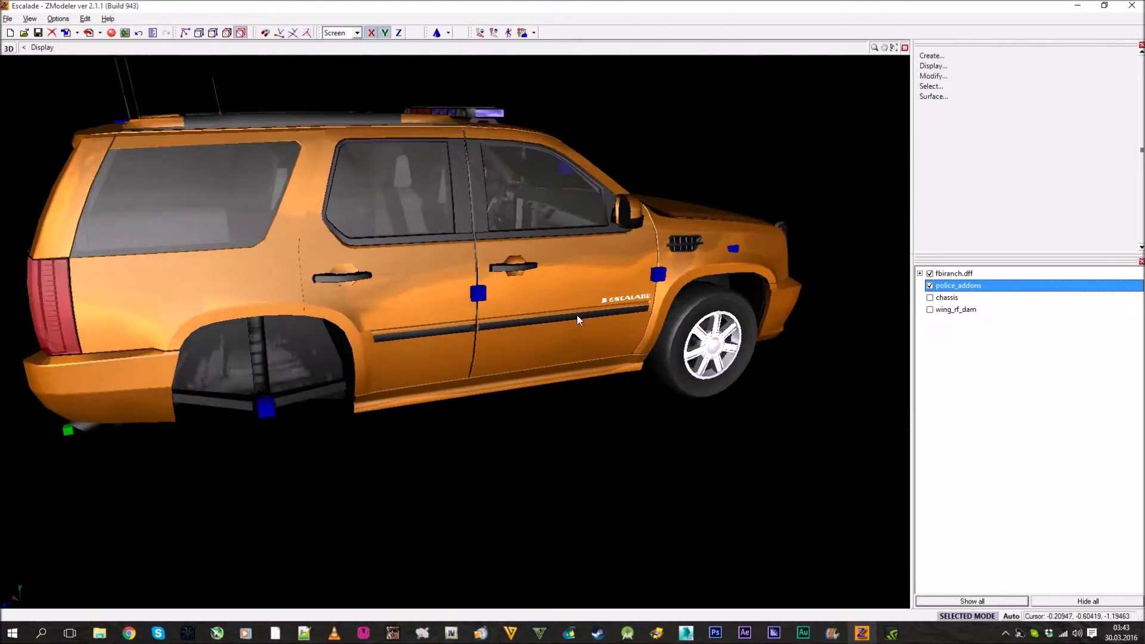
middle_drag(577, 320, 334, 269)
middle_drag(718, 320, 293, 308)
middle_drag(403, 322, 274, 214)
- Switch the 3D viewport to the User view and activate polygon-level editing near the side mirror
click(9, 48)
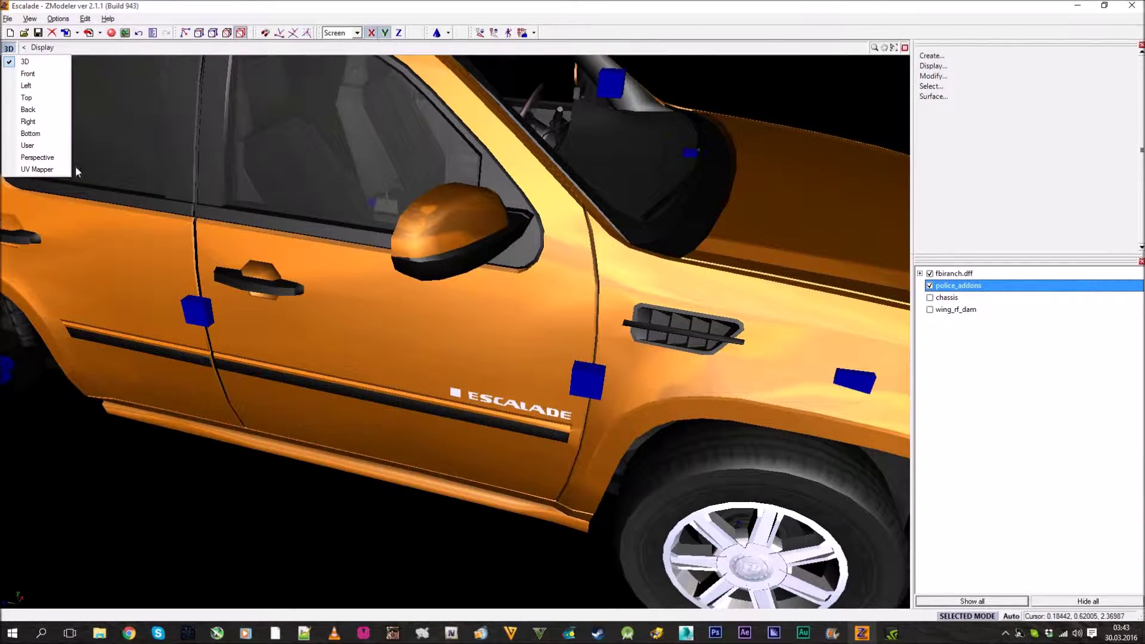
click(50, 150)
middle_drag(418, 310, 286, 49)
scroll(499, 278, down, 3)
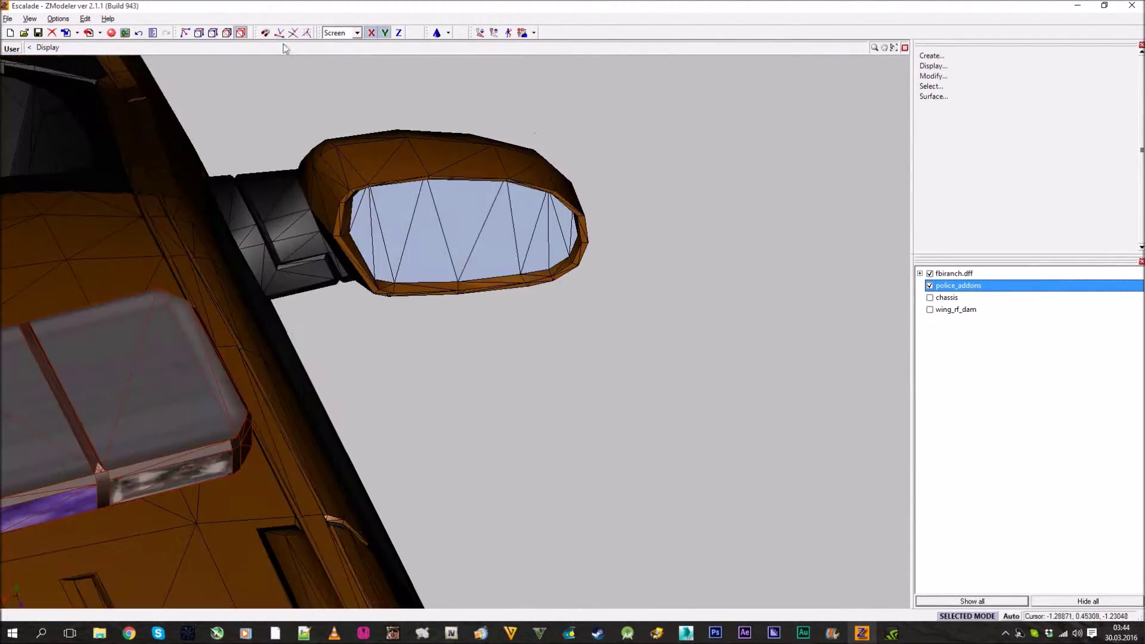
click(227, 33)
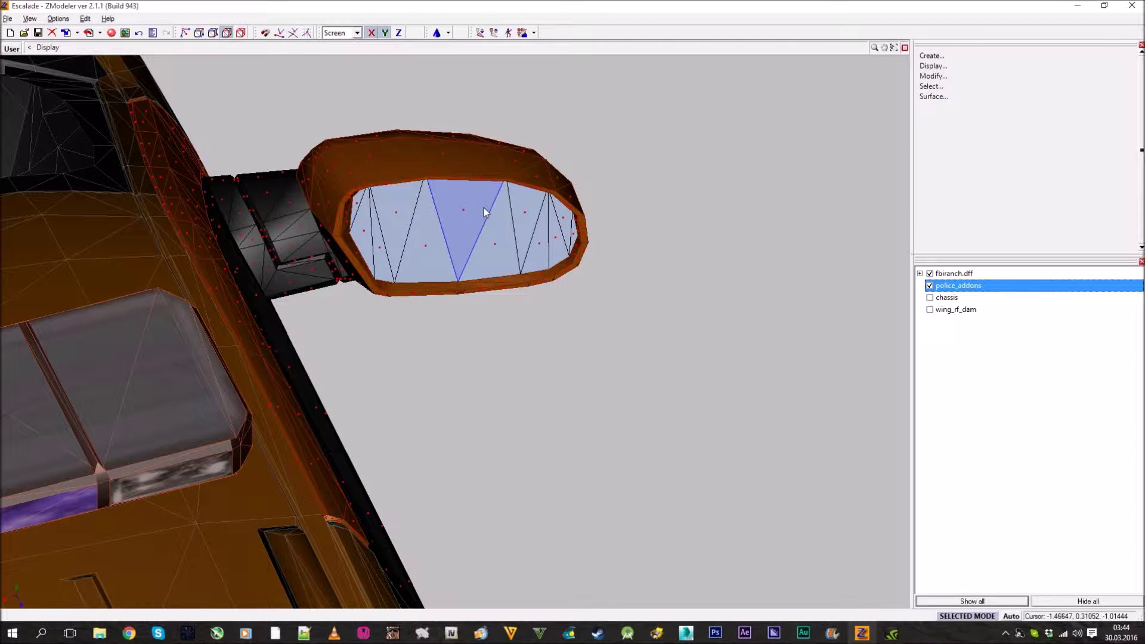
middle_drag(483, 208, 966, 128)
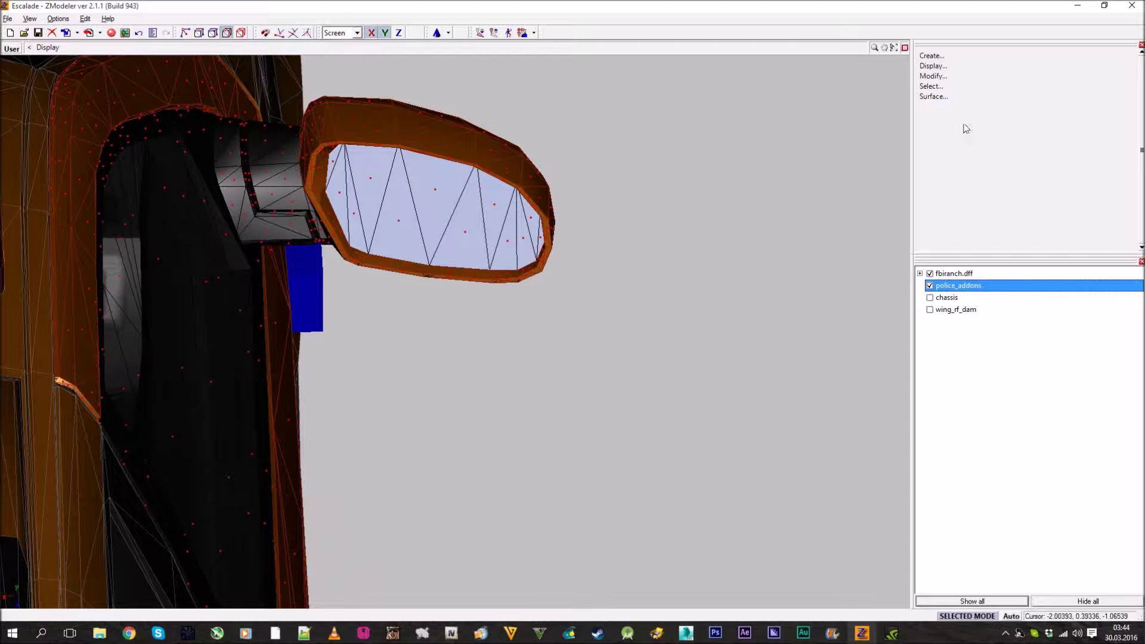
click(930, 86)
click(934, 127)
right_click(715, 132)
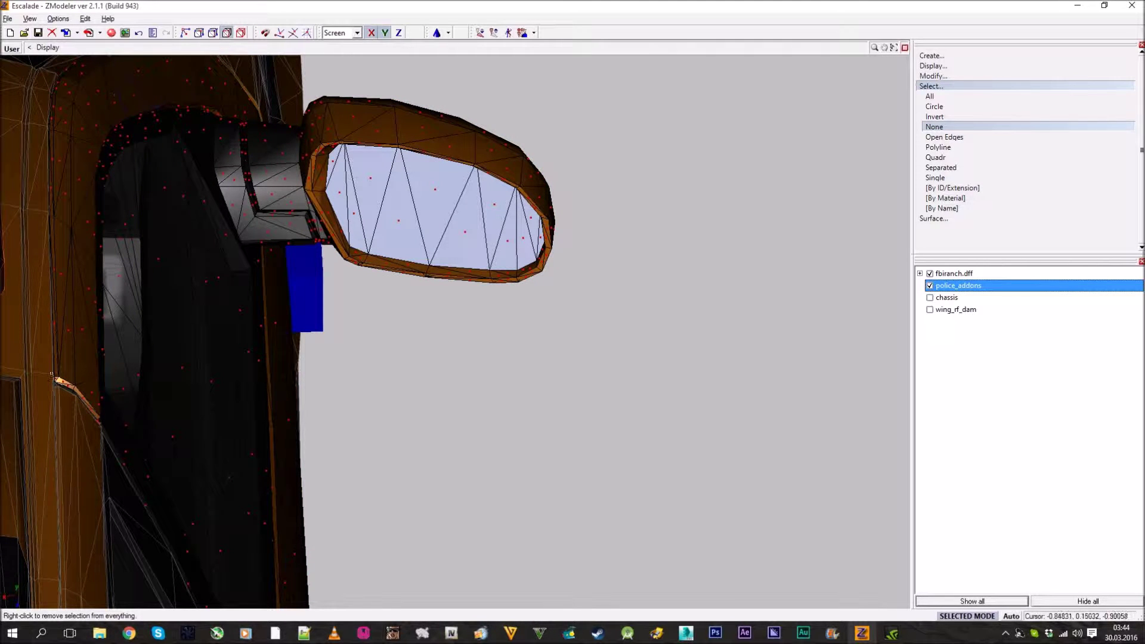
key(ctrl+z)
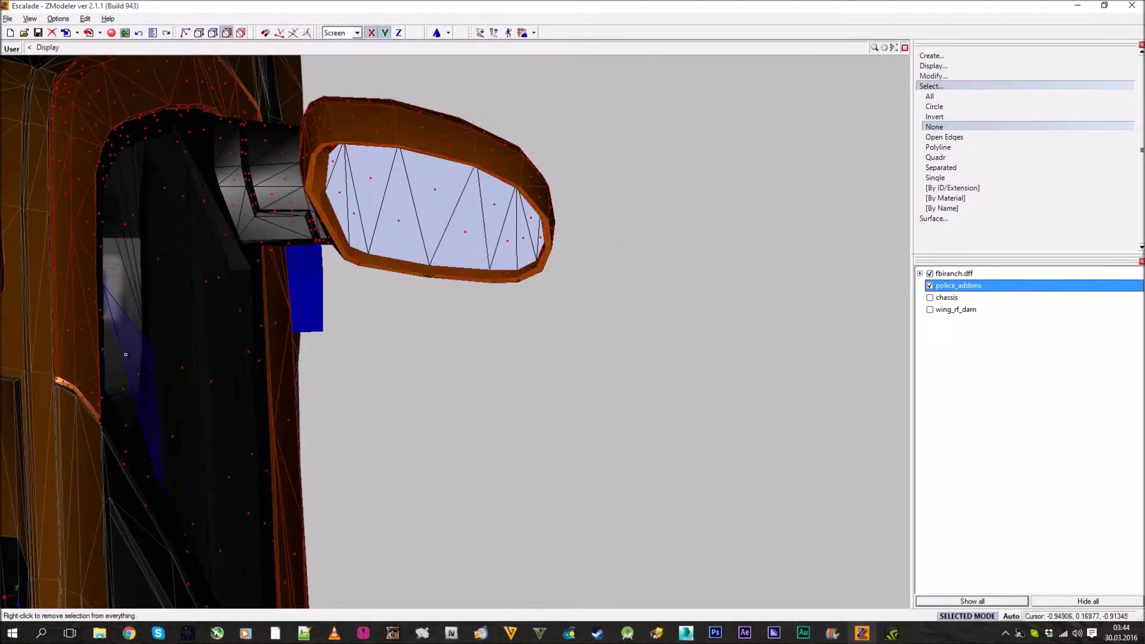
- Activate Separated selection for picking connected polygon groups on the front door
middle_drag(126, 354, 60, 242)
scroll(278, 372, down, 2)
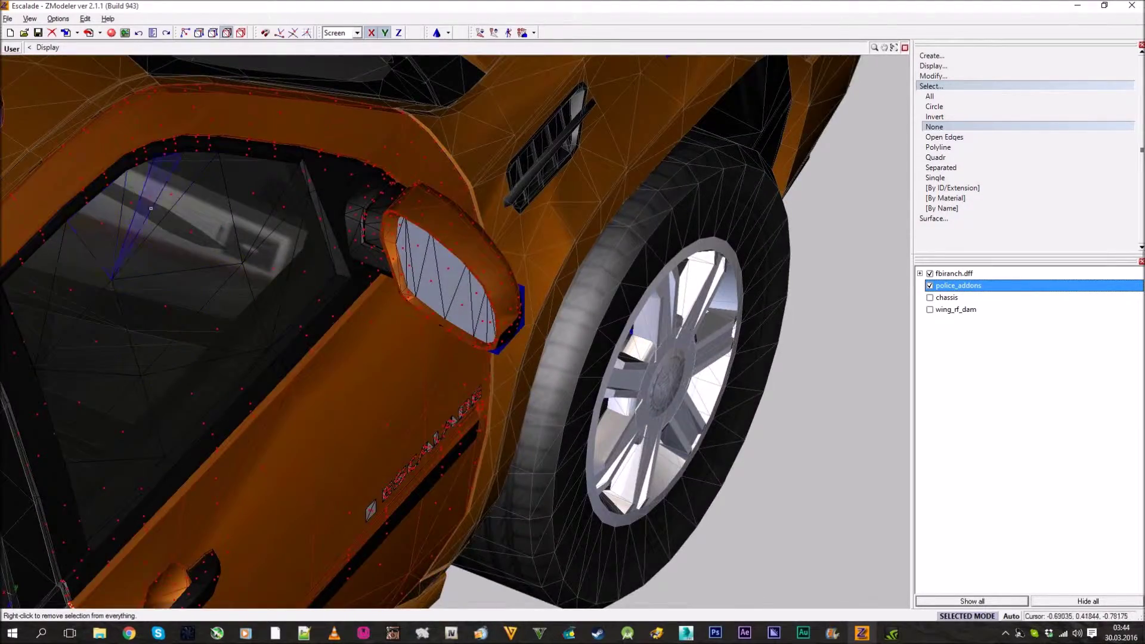
middle_drag(151, 208, 778, 237)
scroll(378, 263, up, 3)
scroll(537, 236, down, 3)
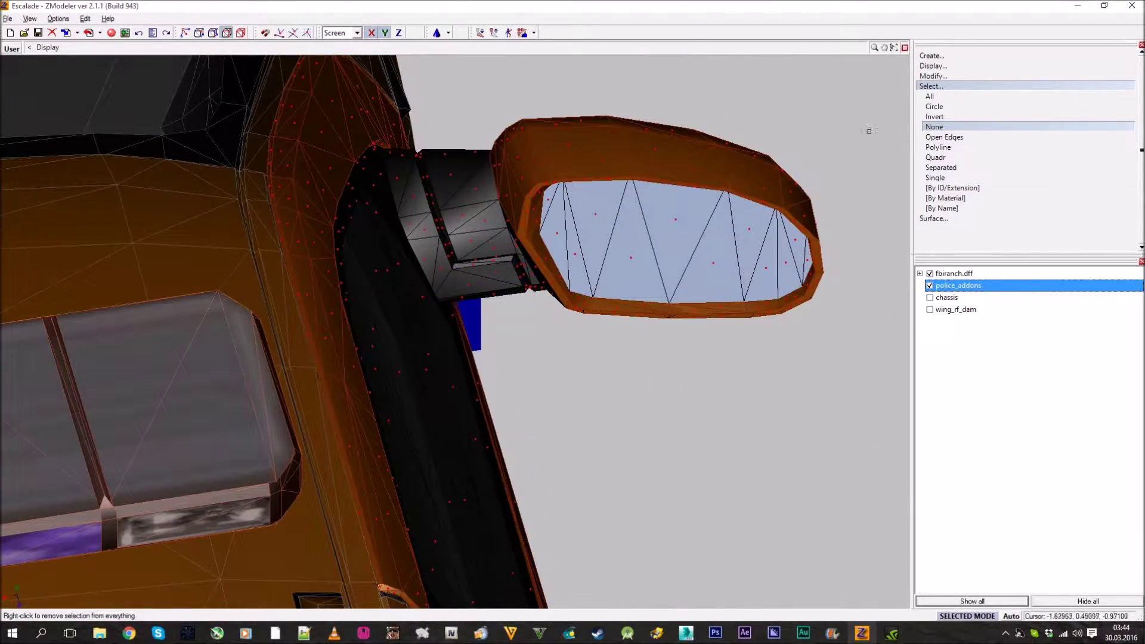
middle_drag(869, 130, 772, 116)
click(928, 178)
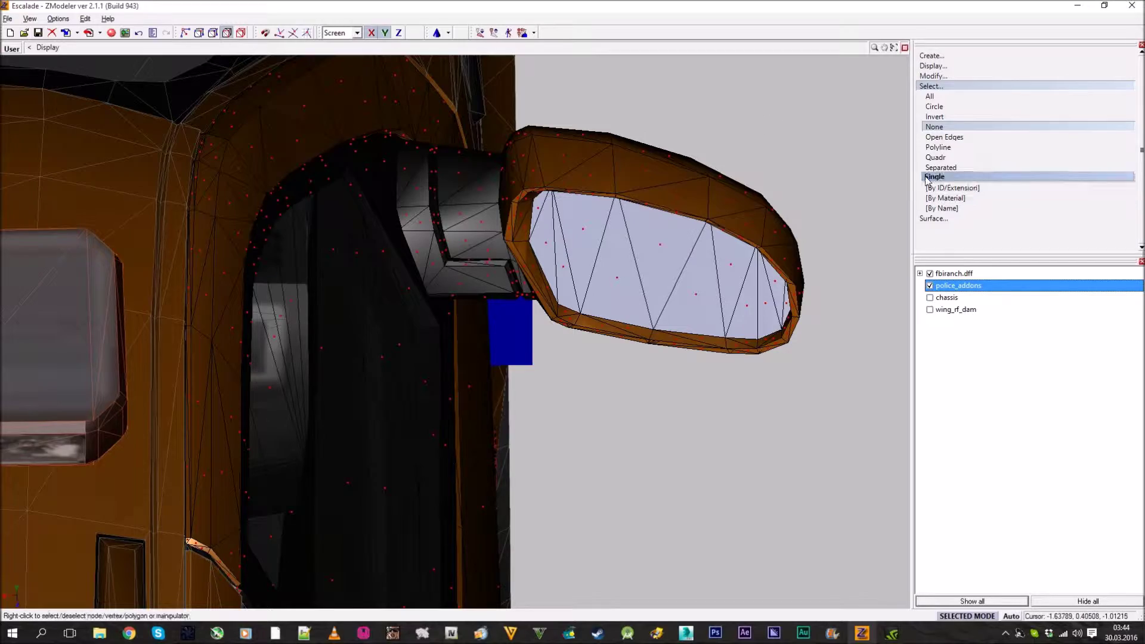
click(930, 177)
middle_drag(715, 232, 460, 290)
scroll(460, 290, down, 4)
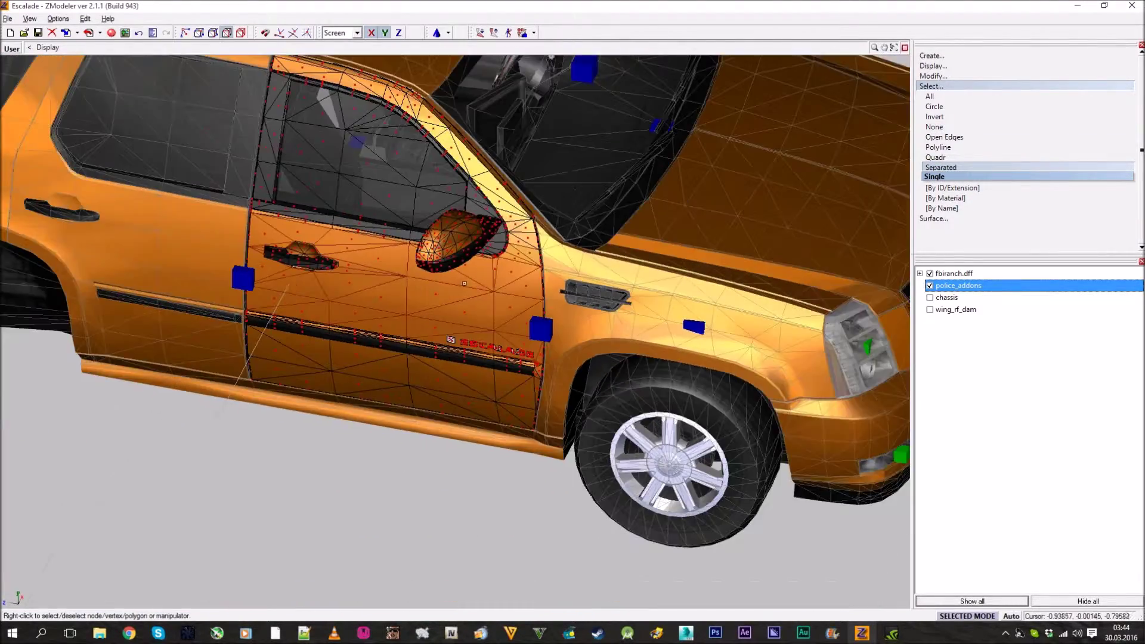
scroll(358, 259, up, 2)
scroll(330, 269, up, 2)
middle_drag(330, 269, 375, 281)
middle_drag(677, 222, 696, 281)
click(942, 167)
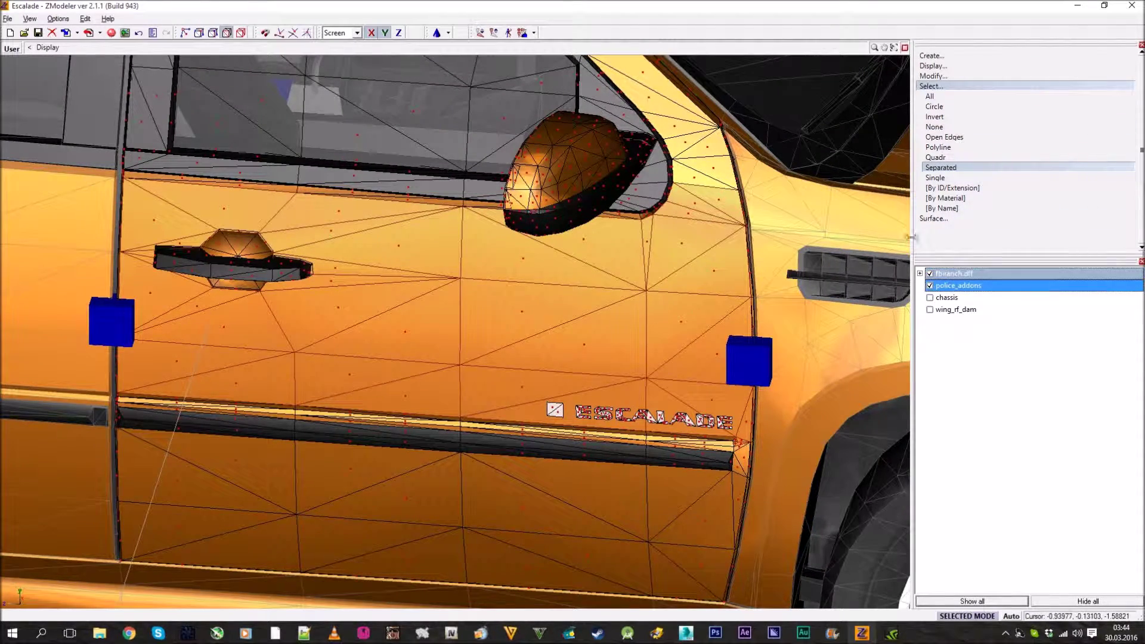
- Configure the submesh Detach tool to keep the original polygons and try it on the front door
click(966, 77)
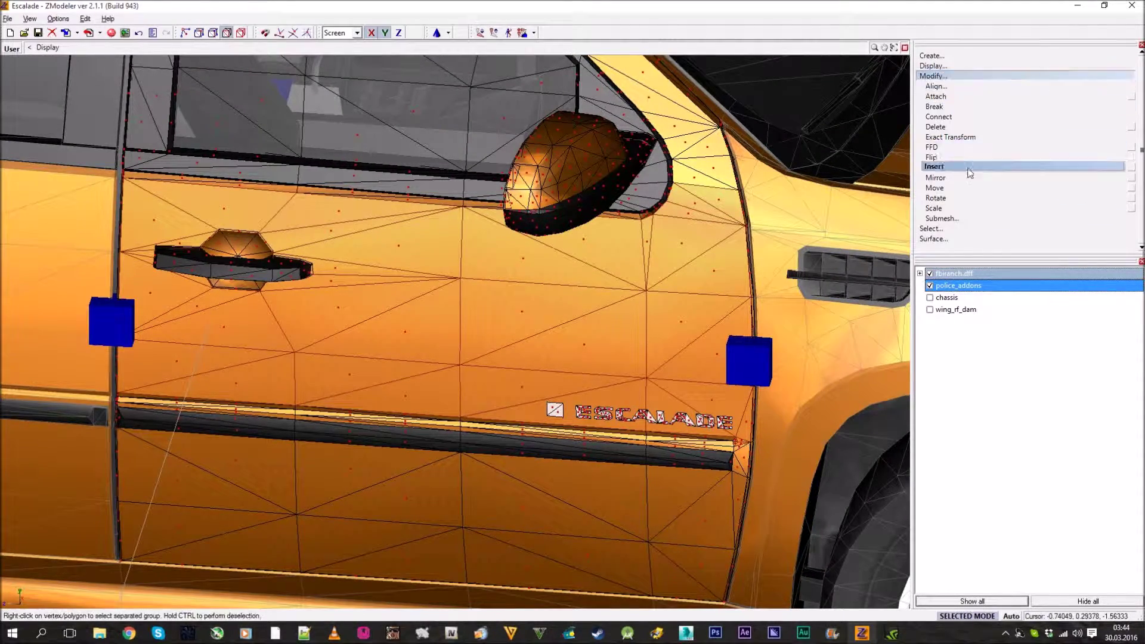
click(1026, 118)
click(1022, 156)
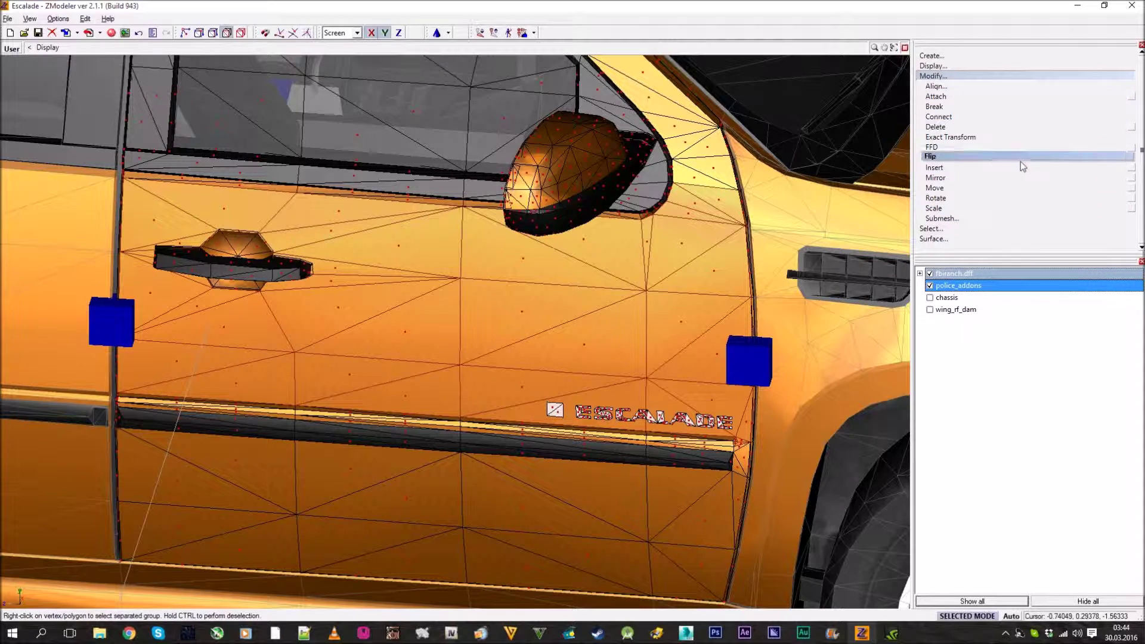
click(1009, 214)
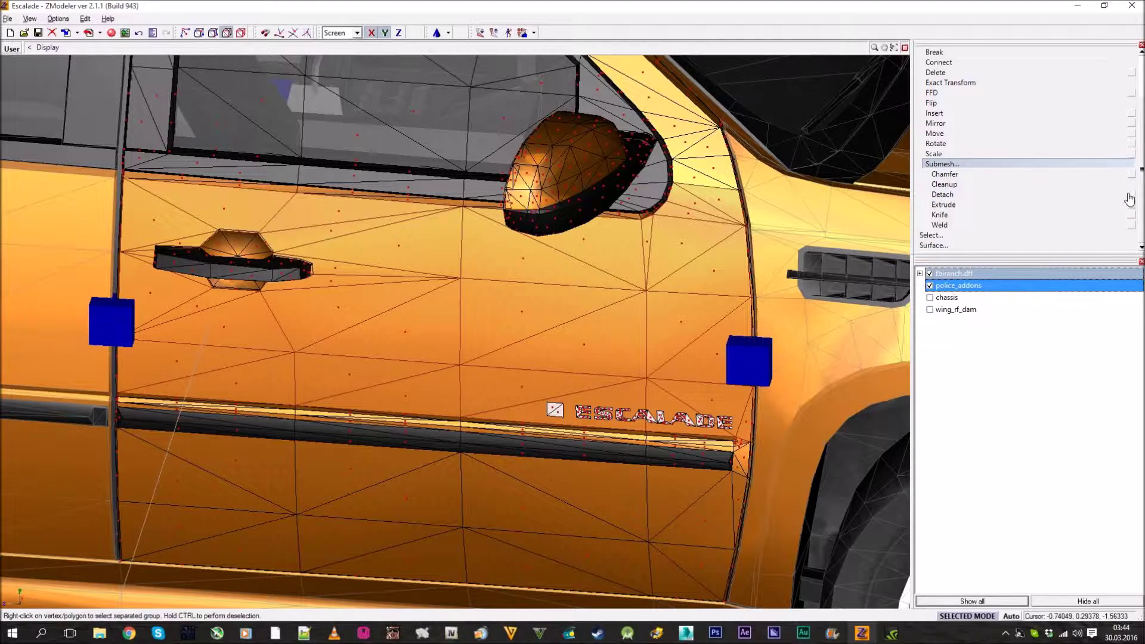
scroll(1129, 198, down, 1)
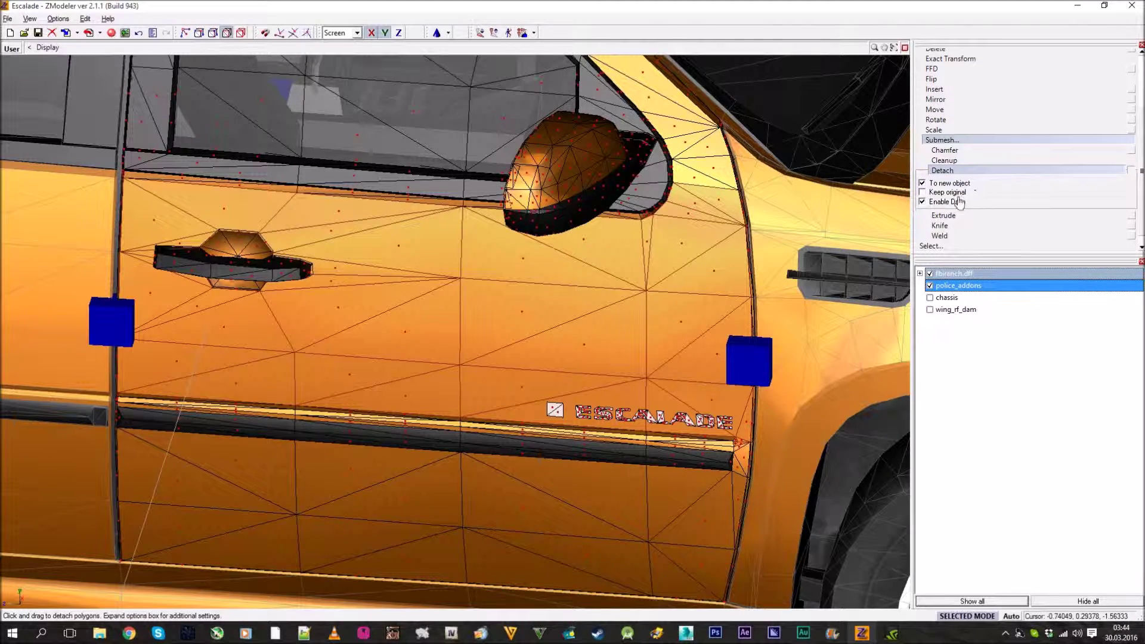
click(420, 319)
mouse_move(420, 319)
middle_down()
mouse_move(423, 340)
mouse_move(422, 322)
middle_up()
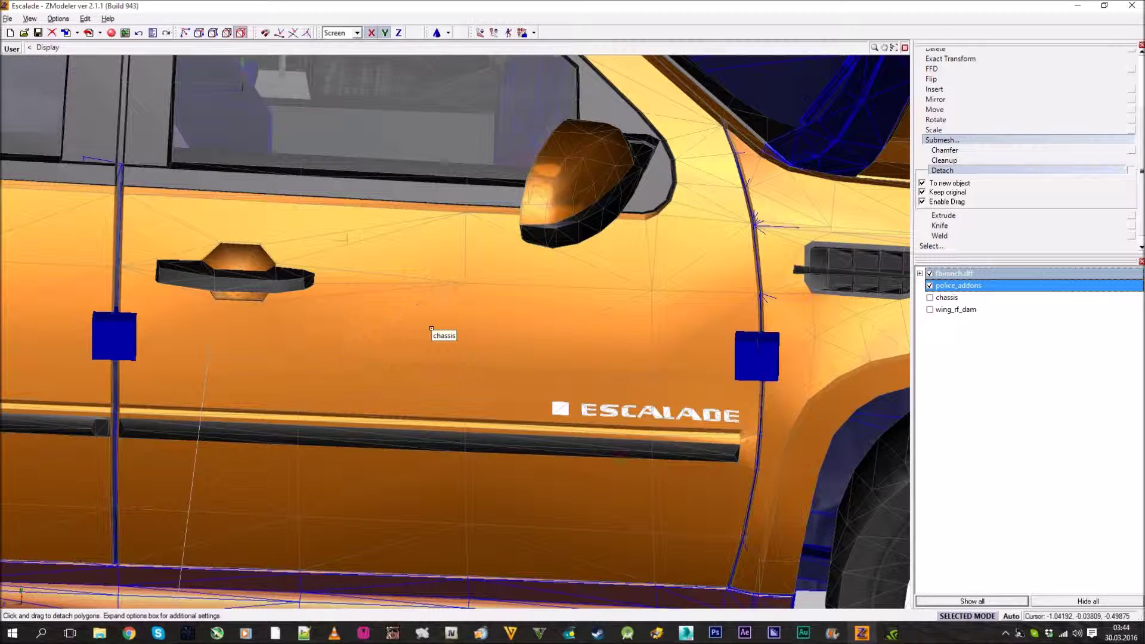
click(1025, 171)
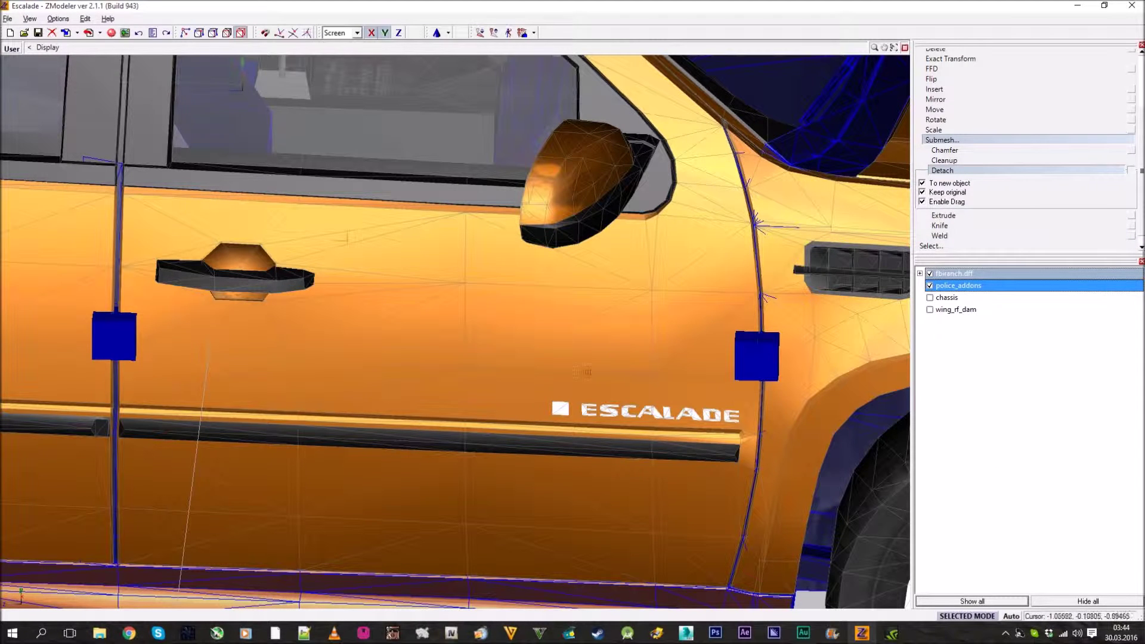
scroll(967, 71, up, 5)
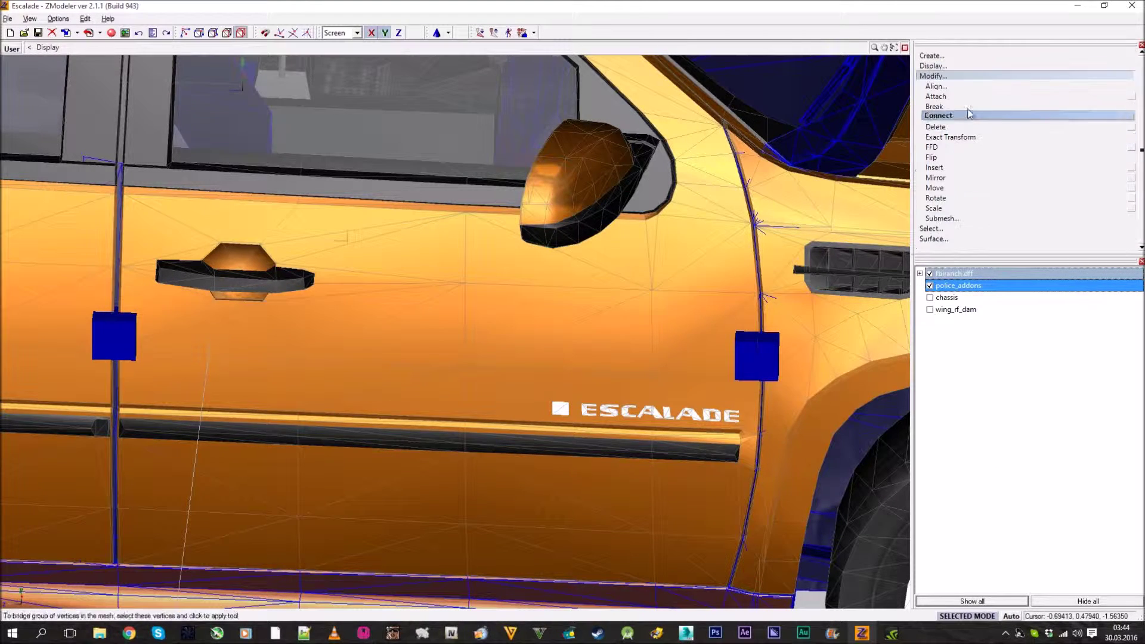
click(964, 76)
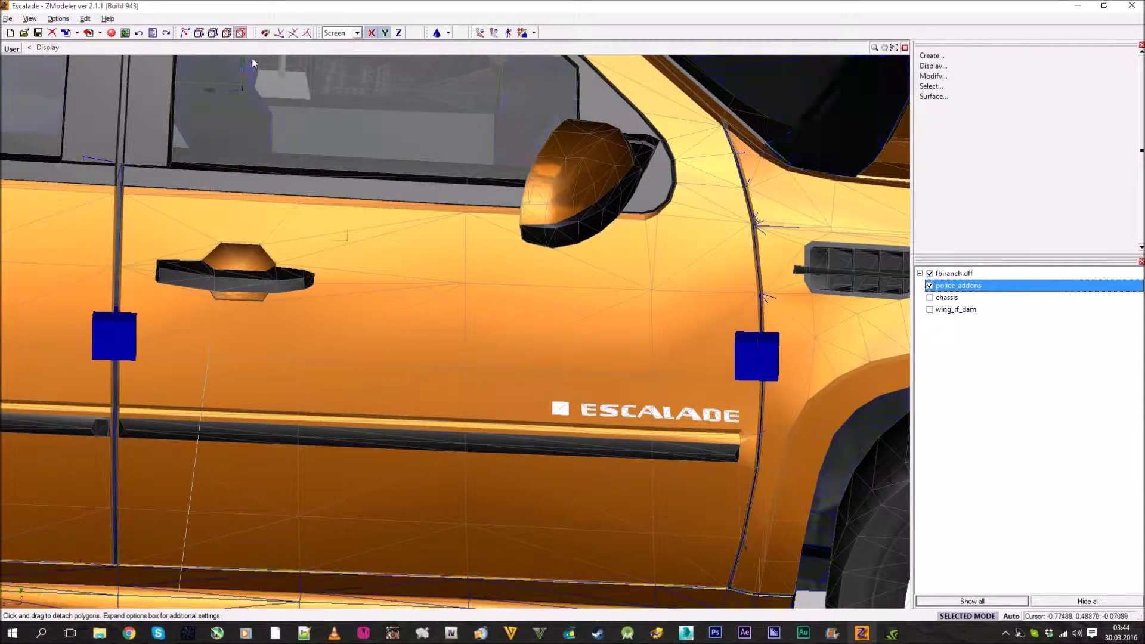
- Clear the polygon selection at polygon level and activate Separated selection again for the front door
middle_drag(395, 306, 414, 17)
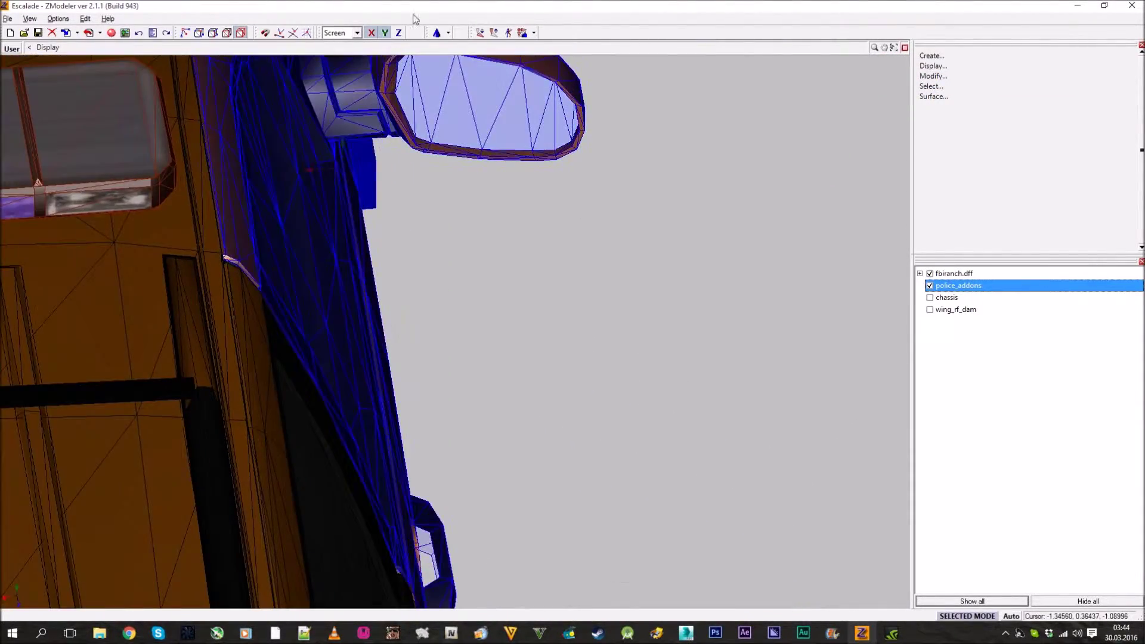
click(467, 110)
click(965, 125)
right_click(754, 123)
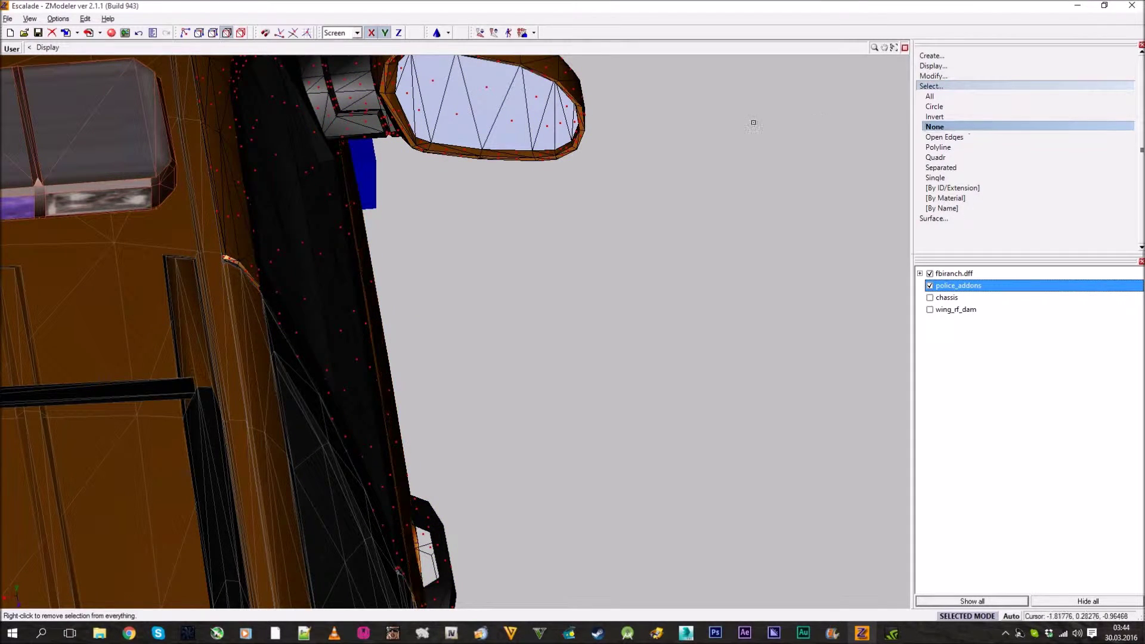
middle_drag(544, 219, 418, 293)
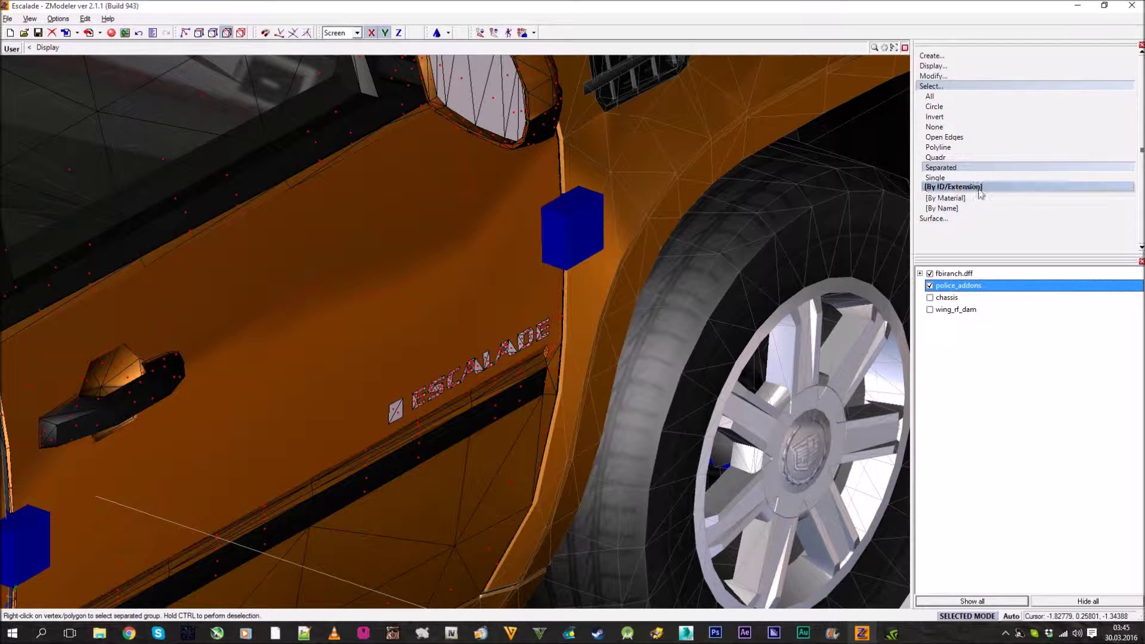
click(1021, 155)
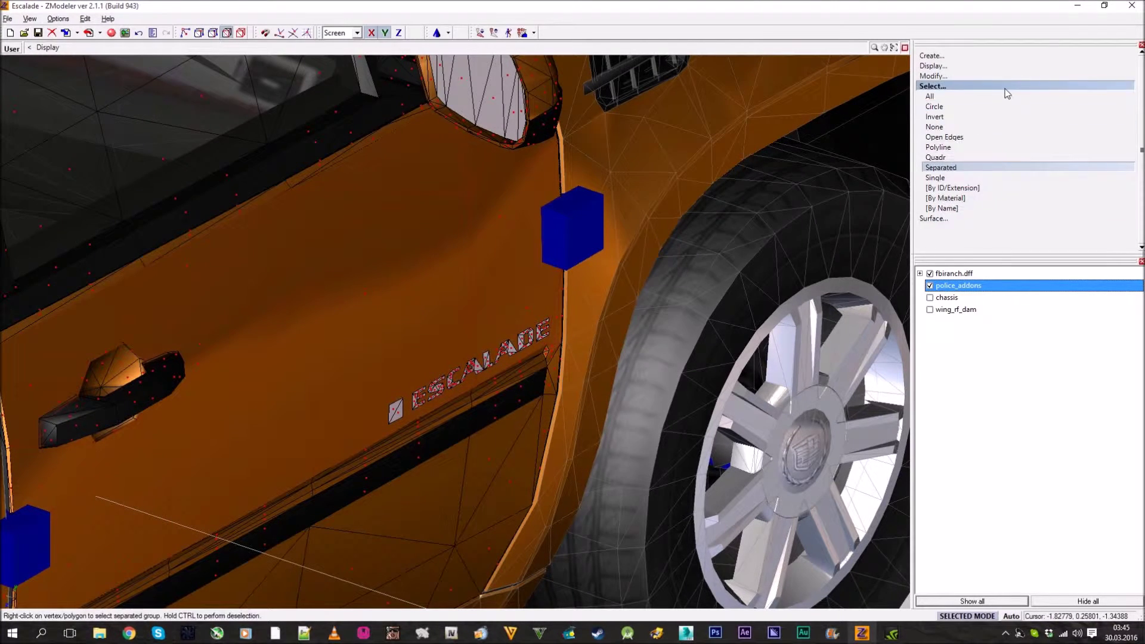
- Activate the submesh Detach tool and show its options
click(1005, 76)
click(991, 216)
click(987, 225)
click(996, 205)
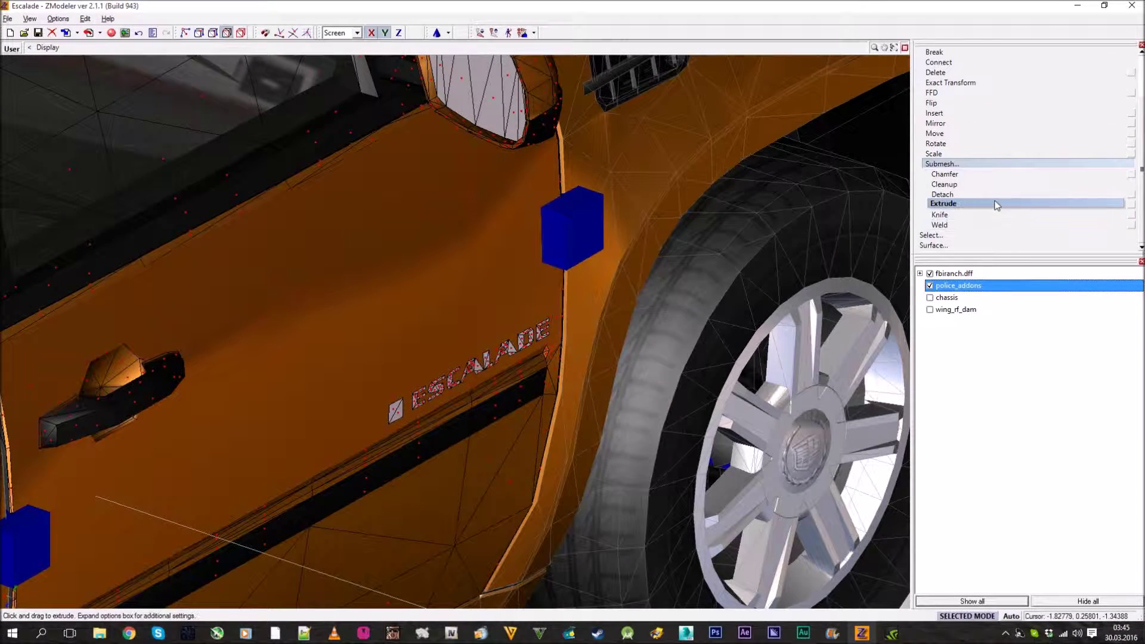
click(1000, 194)
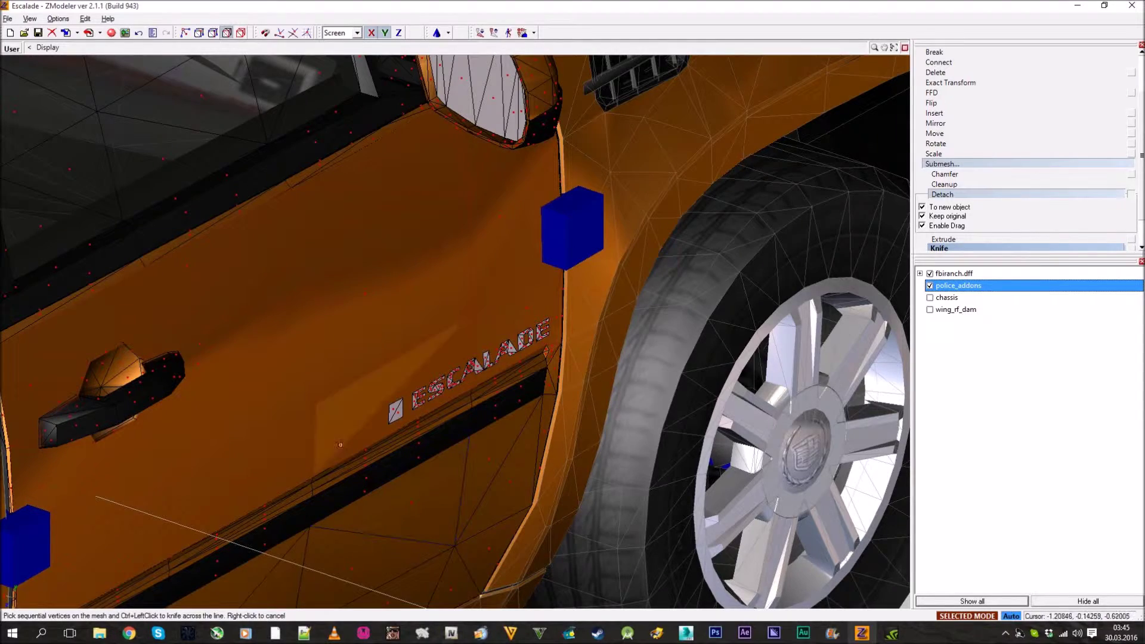
- Return to object-level editing, turn off Selected mode and close the modification tools
middle_drag(339, 369, 500, 371)
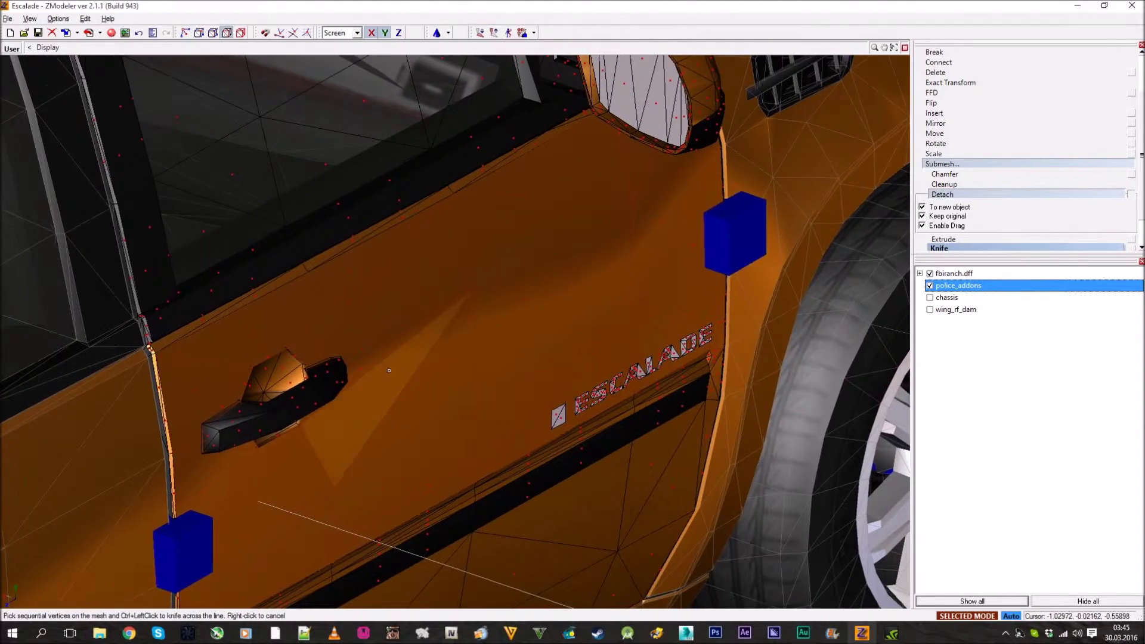
key(5)
alt+middle_drag(388, 376, 369, 382)
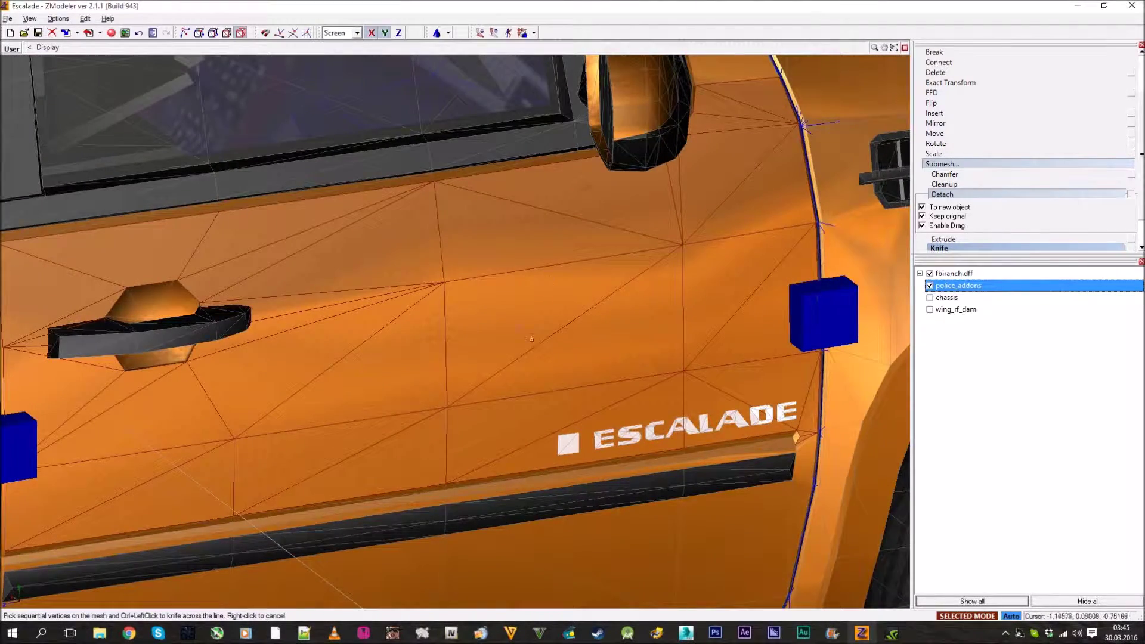
scroll(576, 370, down, 4)
scroll(459, 370, up, 4)
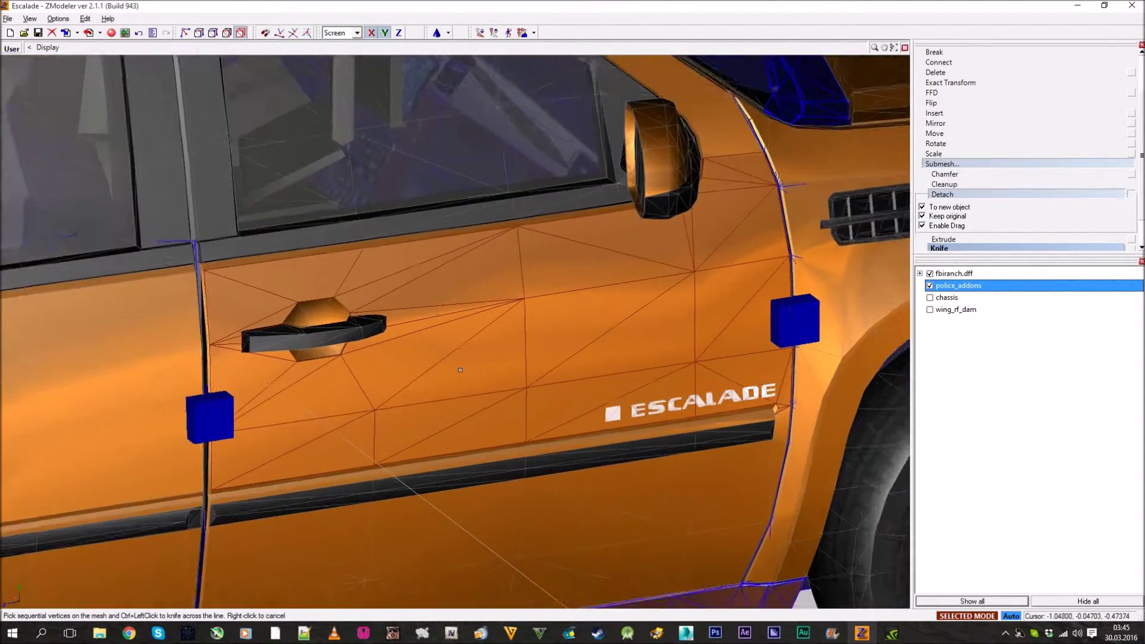
click(990, 613)
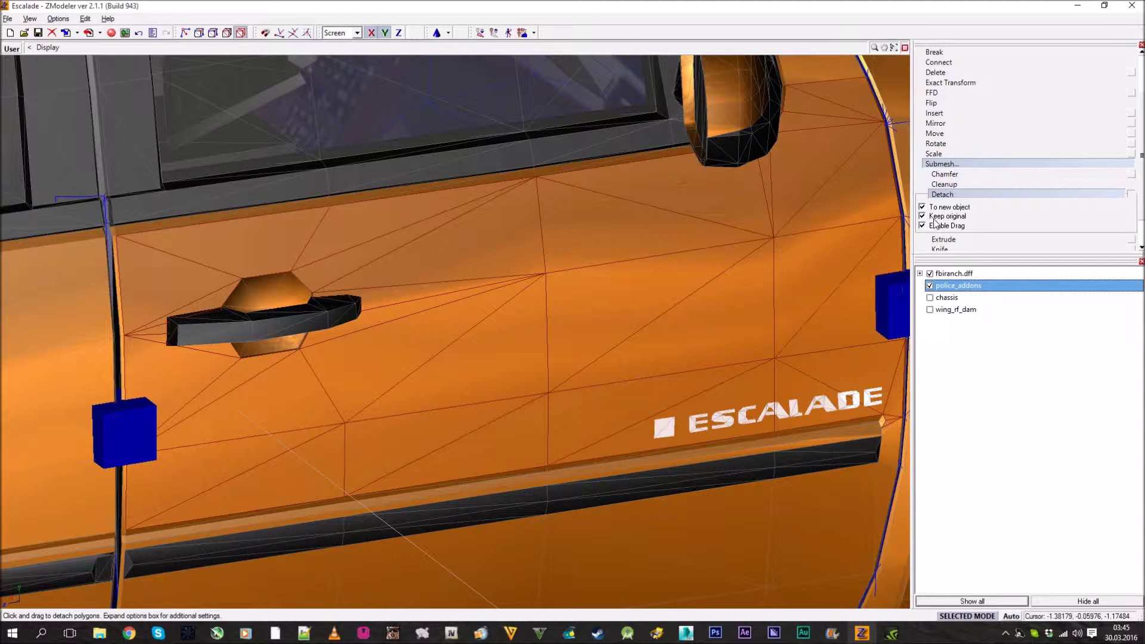
click(1020, 164)
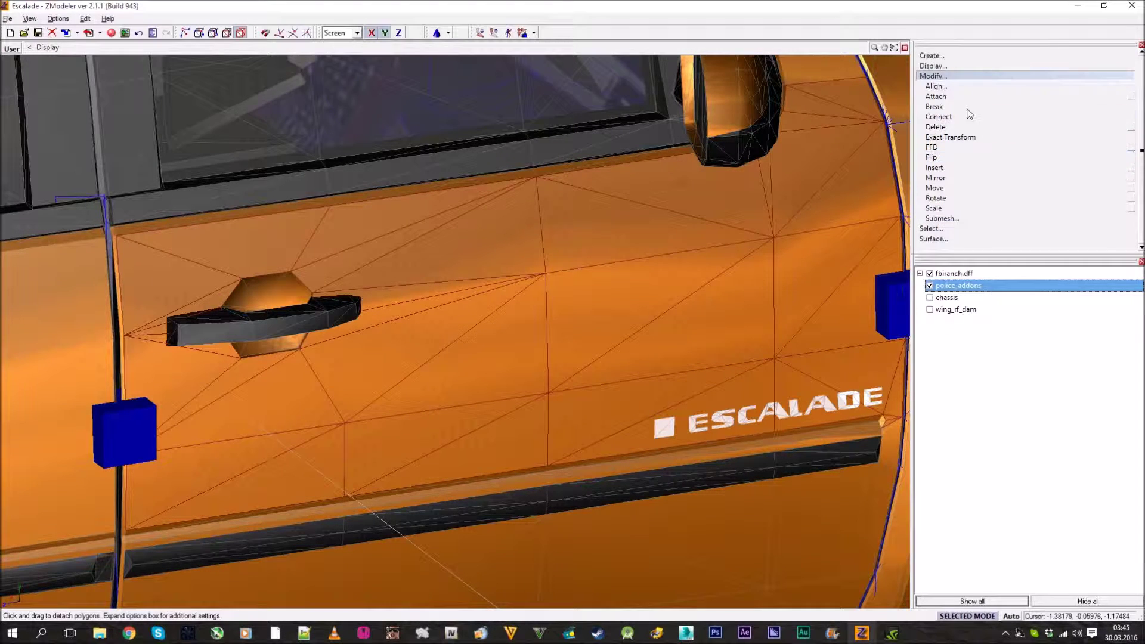
click(942, 76)
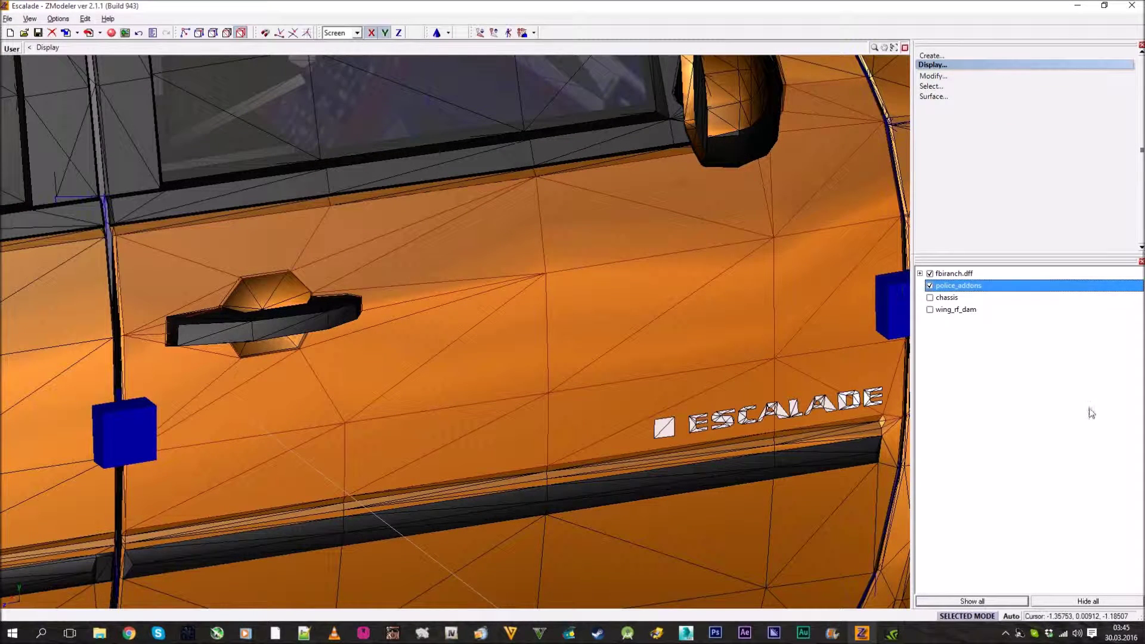
- Expand the fbiranch.dff hierarchy through escalade and chassis_dummy to show the parts under door_rf_dummy
click(920, 273)
click(930, 309)
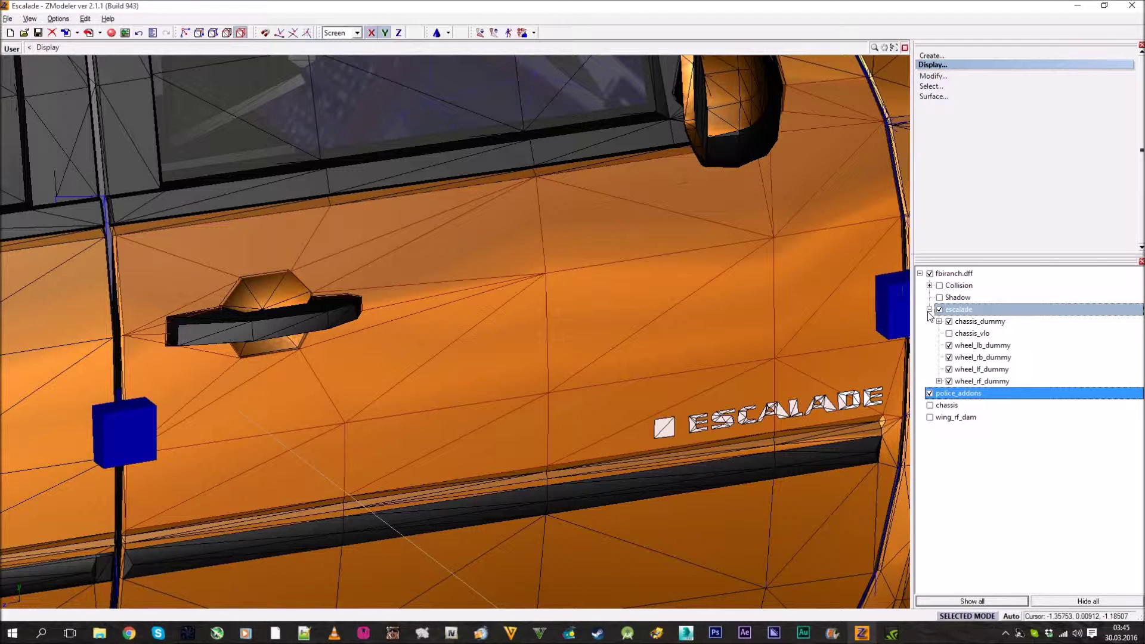
click(940, 321)
scroll(988, 364, down, 1)
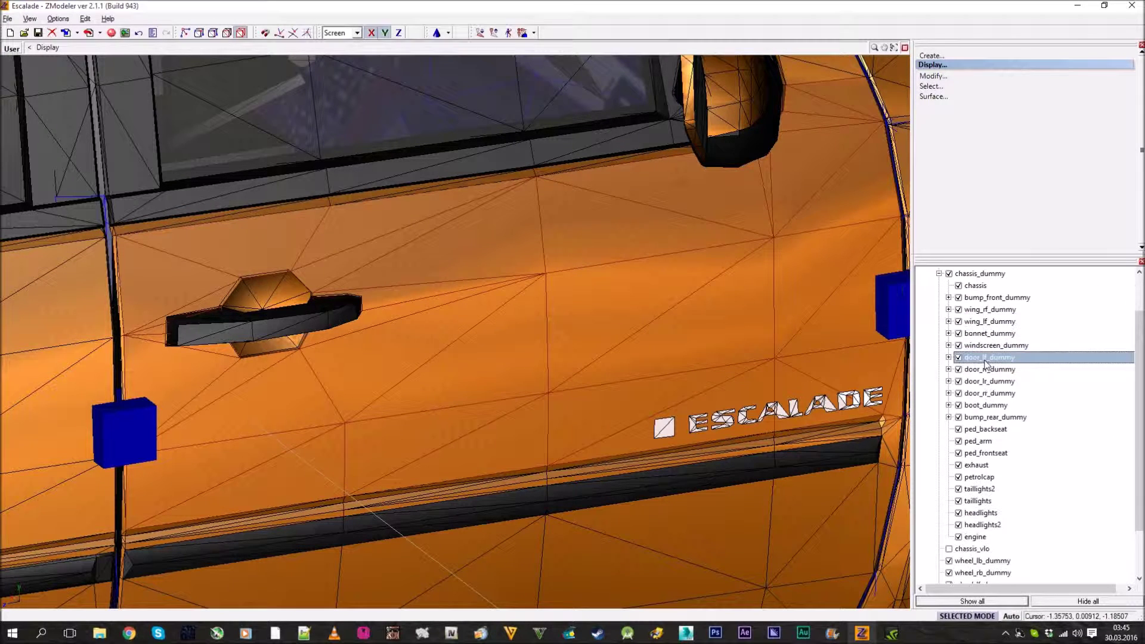
scroll(976, 358, down, 1)
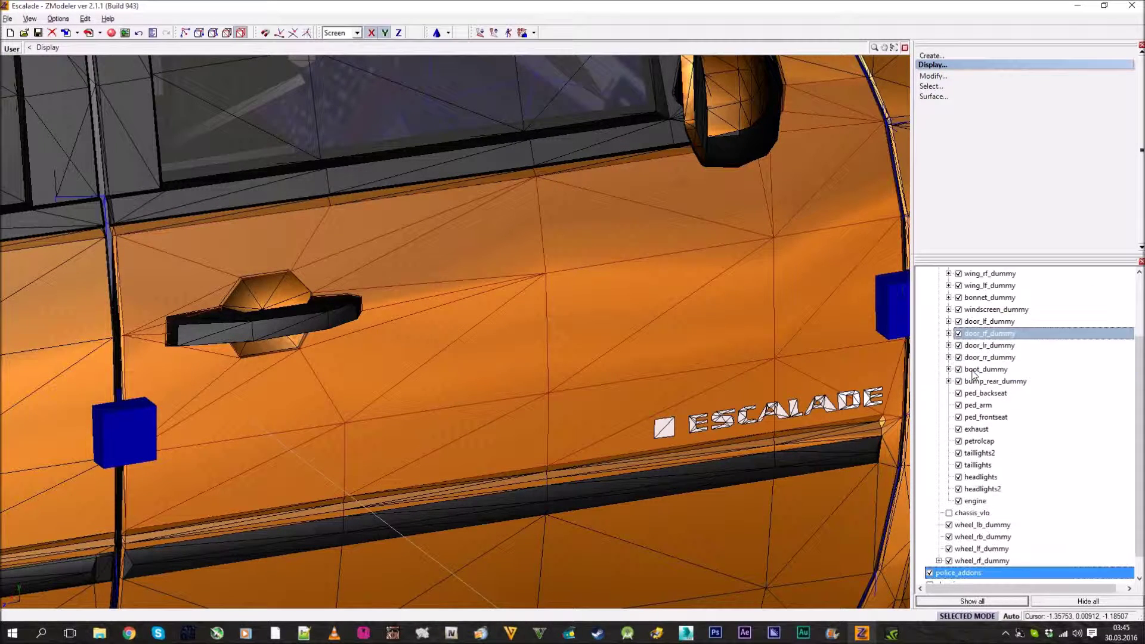
scroll(972, 367, down, 1)
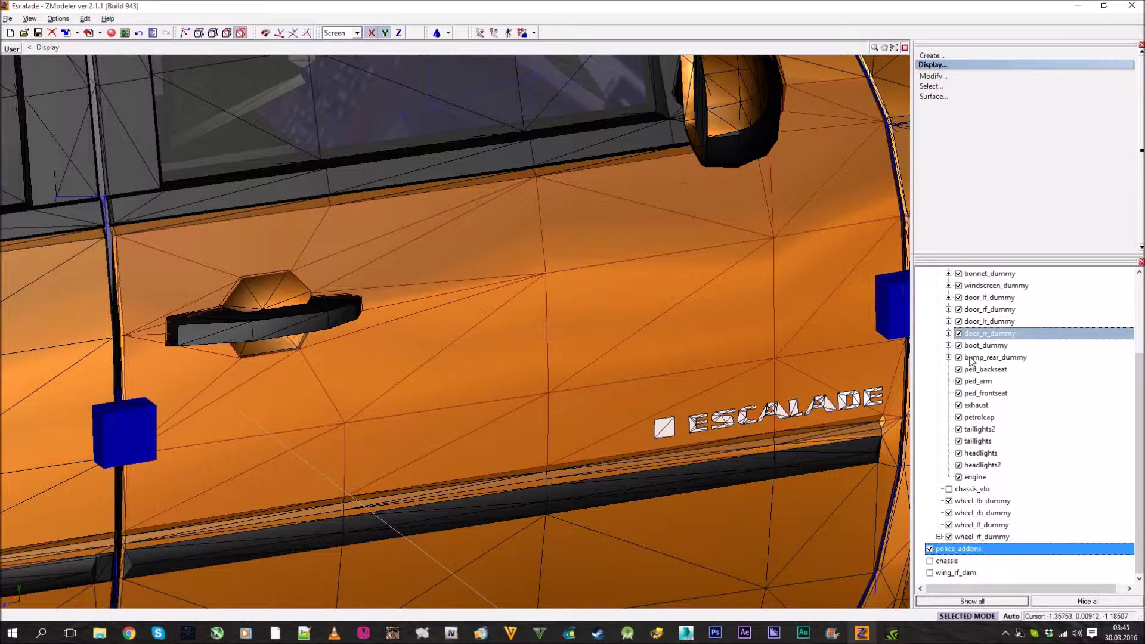
click(948, 309)
scroll(954, 310, up, 3)
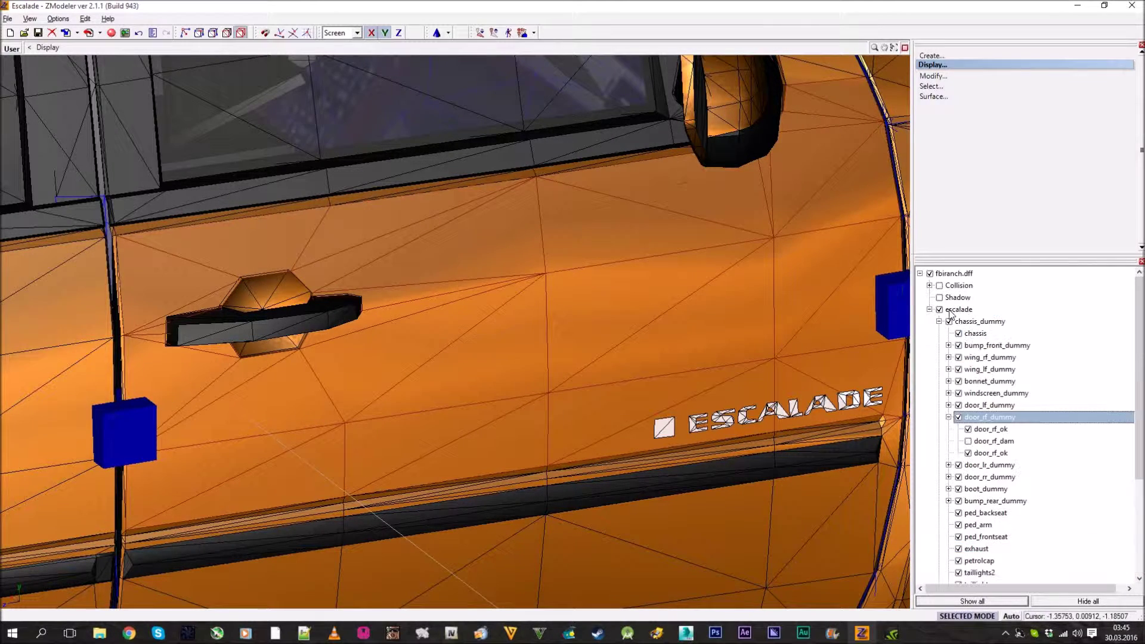
- Hide the original door_rf_ok and toggle the second door_rf_ok off and on to identify the detached panel
click(968, 429)
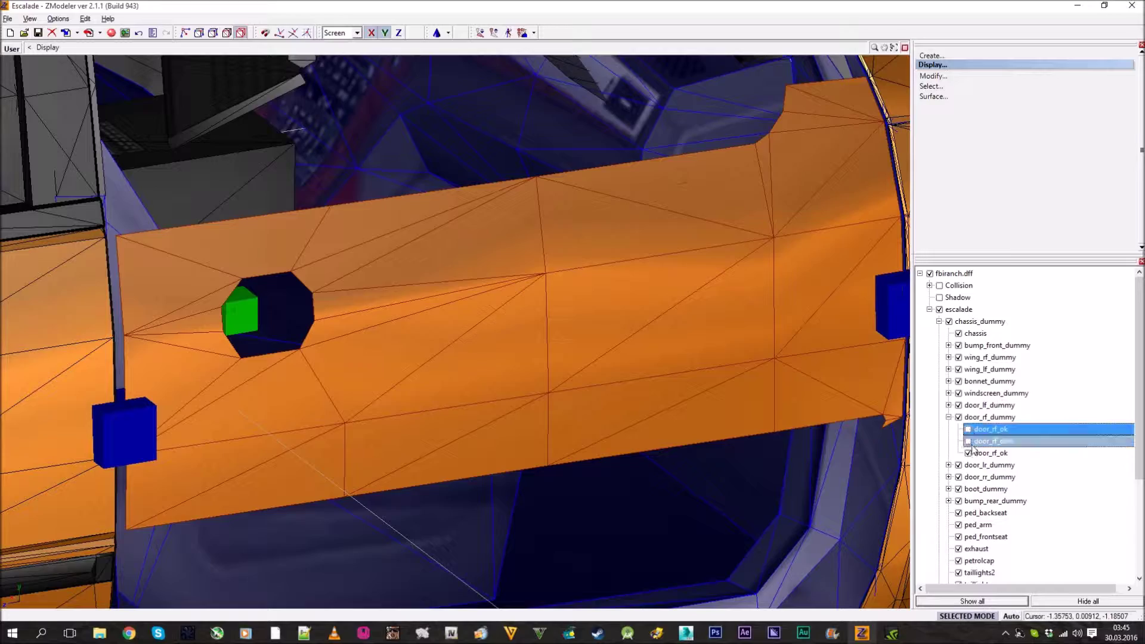
click(969, 453)
click(969, 429)
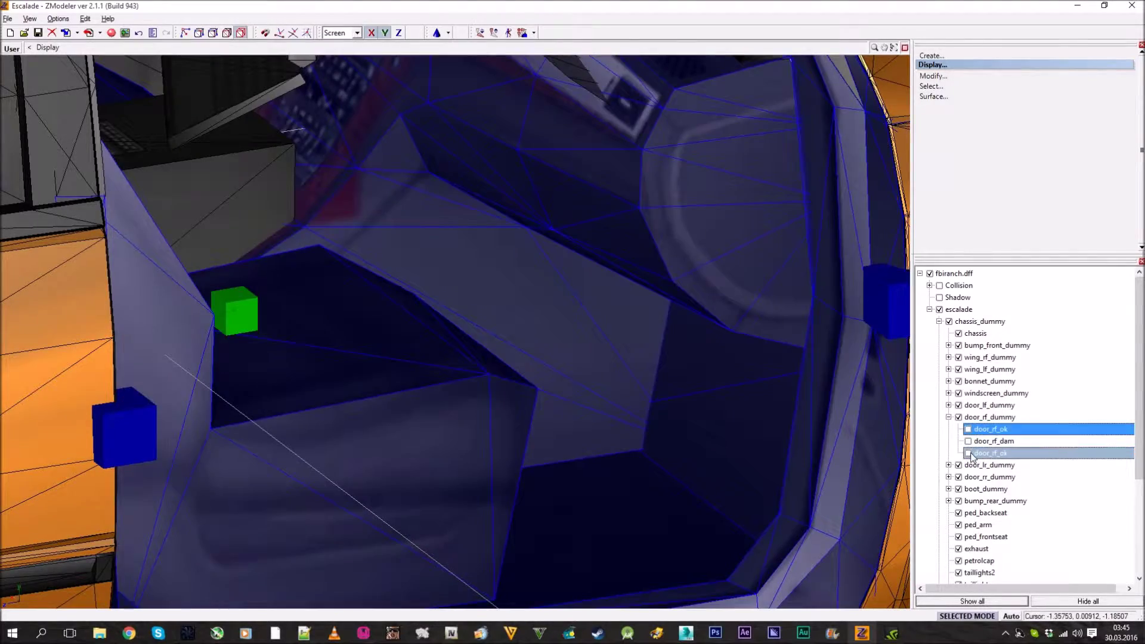
click(968, 453)
- Unlink the detached door_rf_ok panel from door_rf_dummy and hide the whole fbiranch.dff model
mouse_move(632, 285)
middle_down()
mouse_move(616, 284)
mouse_move(635, 289)
middle_up()
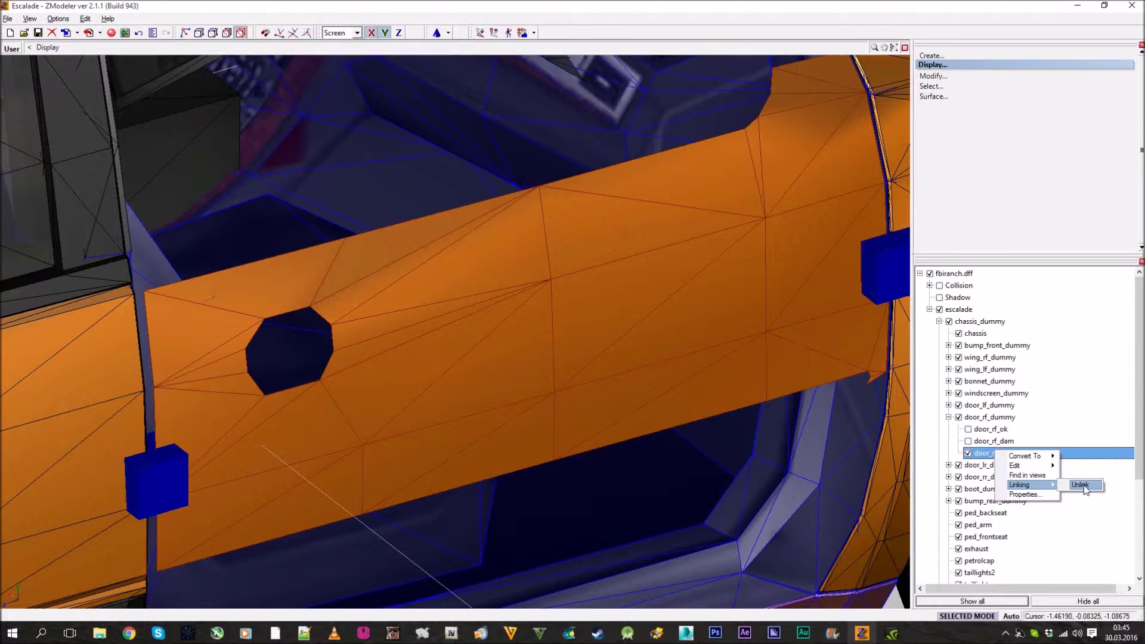
click(1080, 485)
click(929, 273)
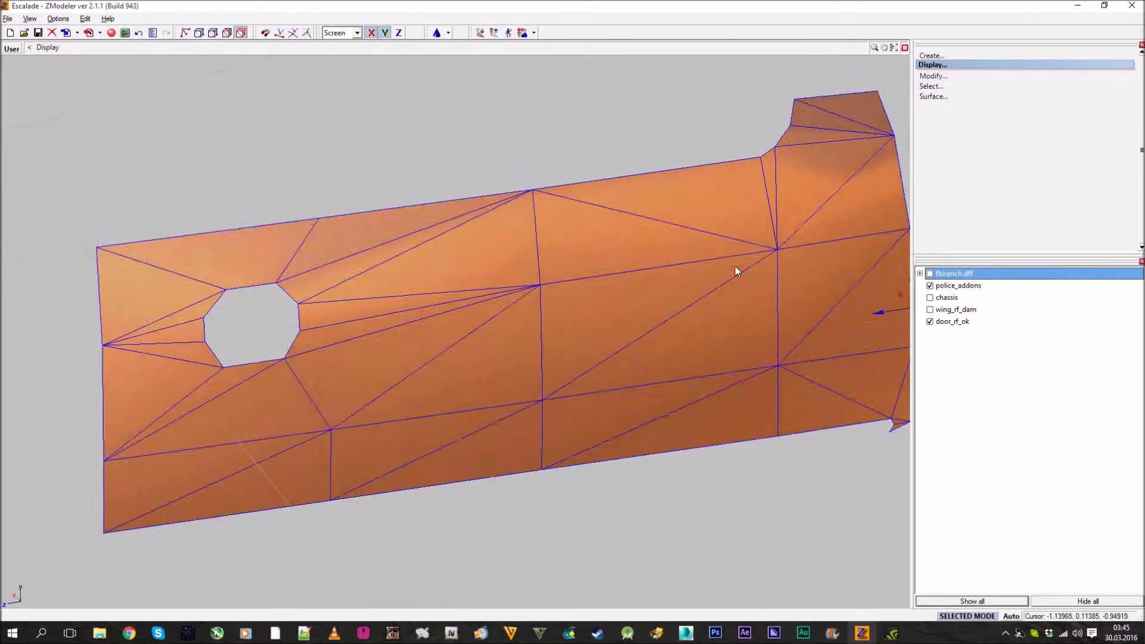
scroll(735, 266, down, 2)
middle_drag(735, 266, 718, 302)
scroll(778, 284, down, 1)
scroll(718, 312, up, 2)
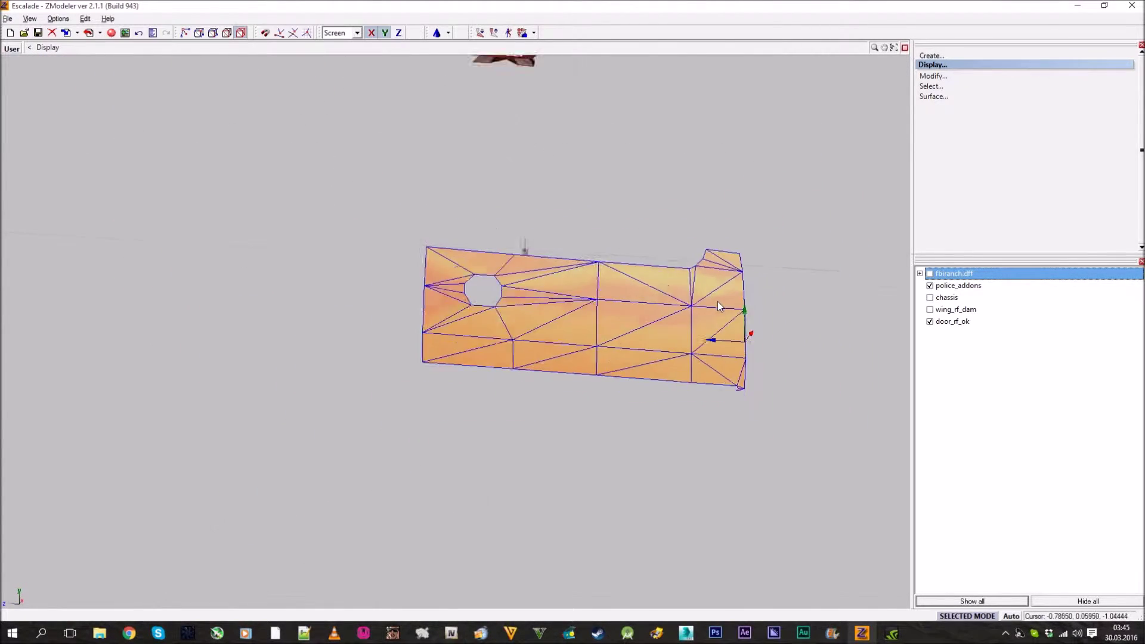
scroll(718, 302, down, 2)
scroll(674, 268, up, 4)
middle_drag(687, 251, 644, 322)
scroll(644, 322, down, 2)
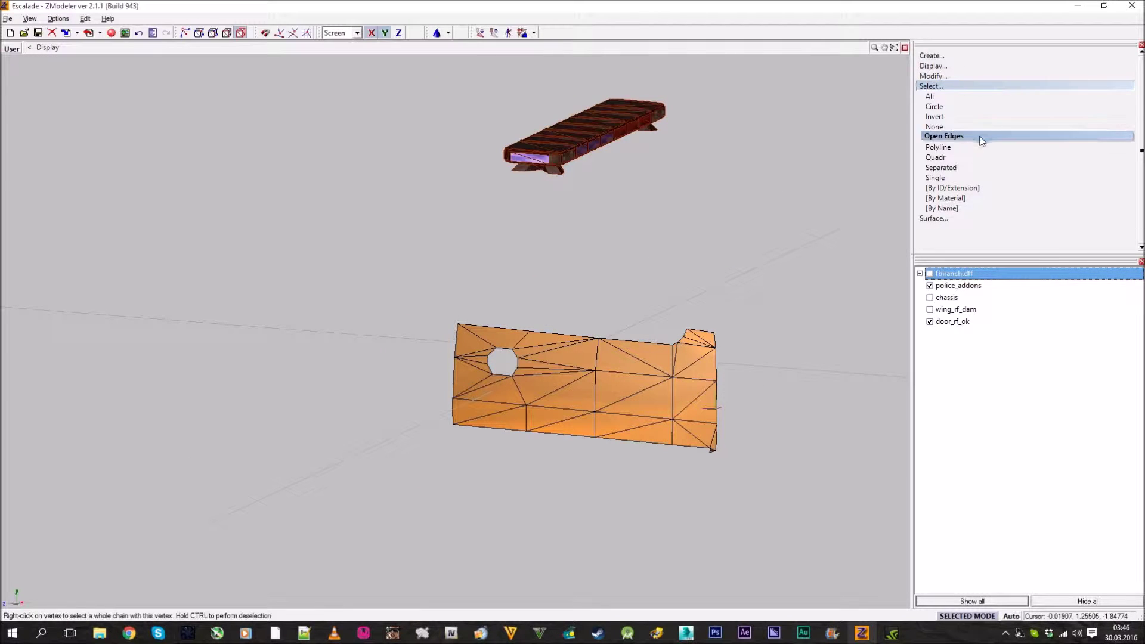
- Activate the None selection command, clear the selection and hide police_addons to isolate the detached door panel
click(935, 127)
click(957, 86)
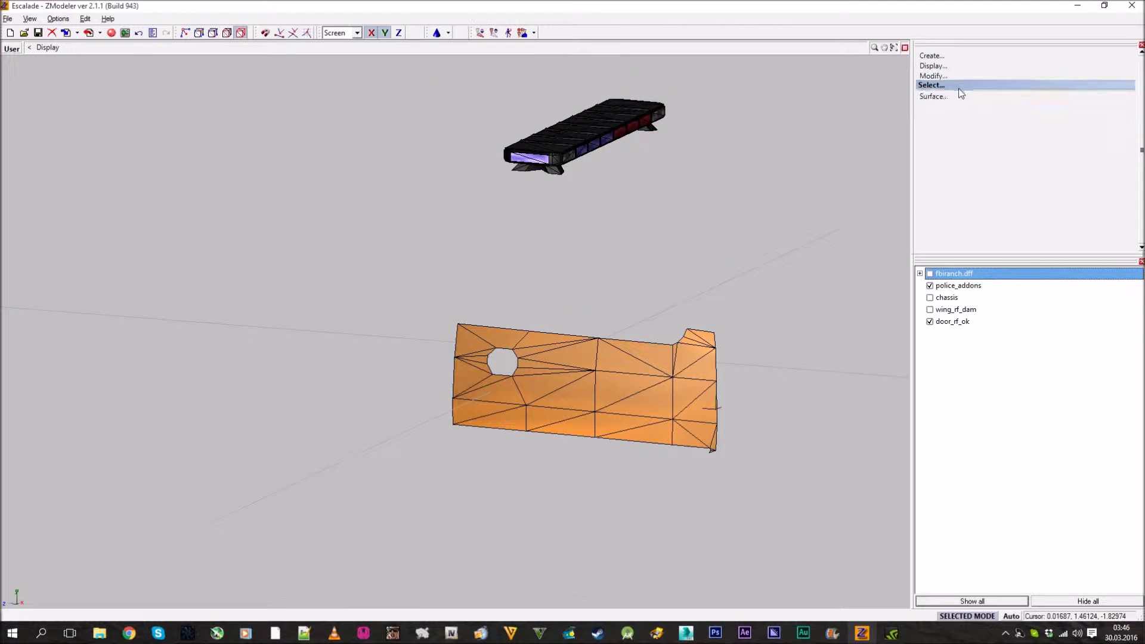
click(930, 285)
middle_drag(724, 325, 647, 275)
scroll(674, 294, up, 3)
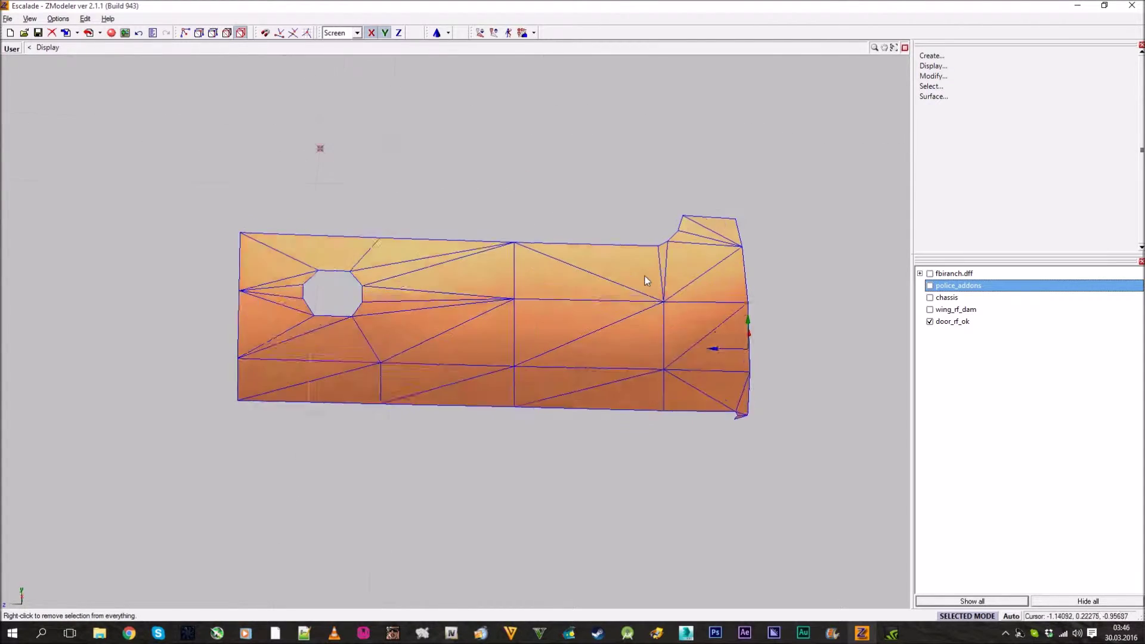
scroll(627, 282, down, 1)
scroll(699, 296, up, 3)
scroll(511, 254, down, 2)
middle_drag(510, 254, 567, 267)
scroll(567, 267, up, 2)
mouse_move(633, 227)
middle_down()
mouse_move(603, 201)
mouse_move(643, 216)
middle_up()
middle_drag(561, 210, 459, 374)
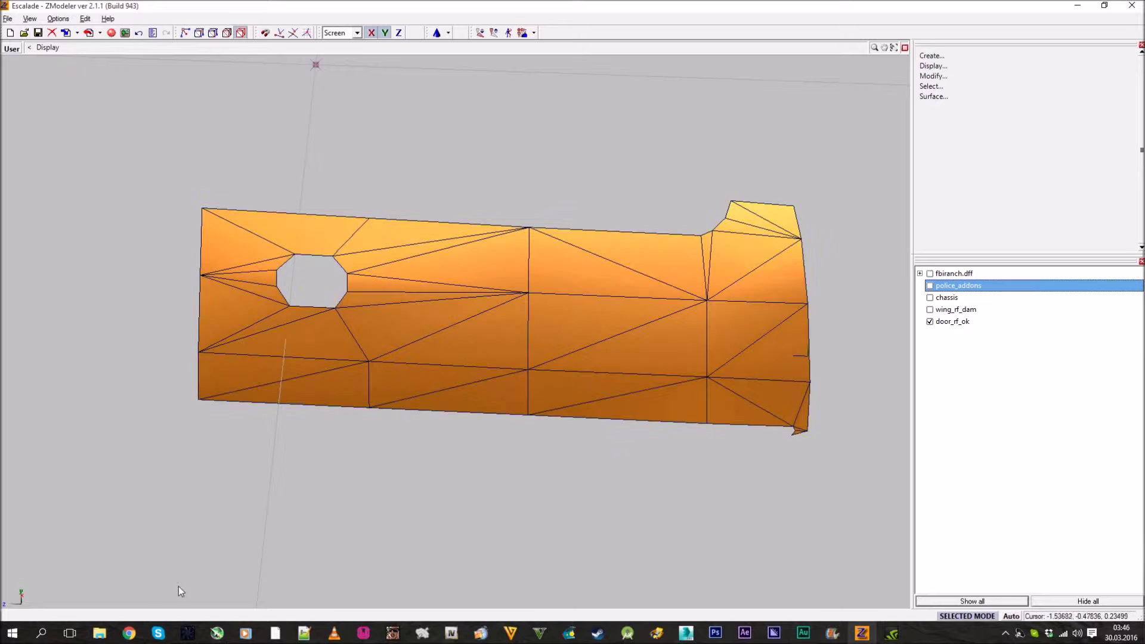
- Switch to the Tutorial textures folder and examine the image real enlarged in Paint
mouse_move(113, 628)
click(483, 544)
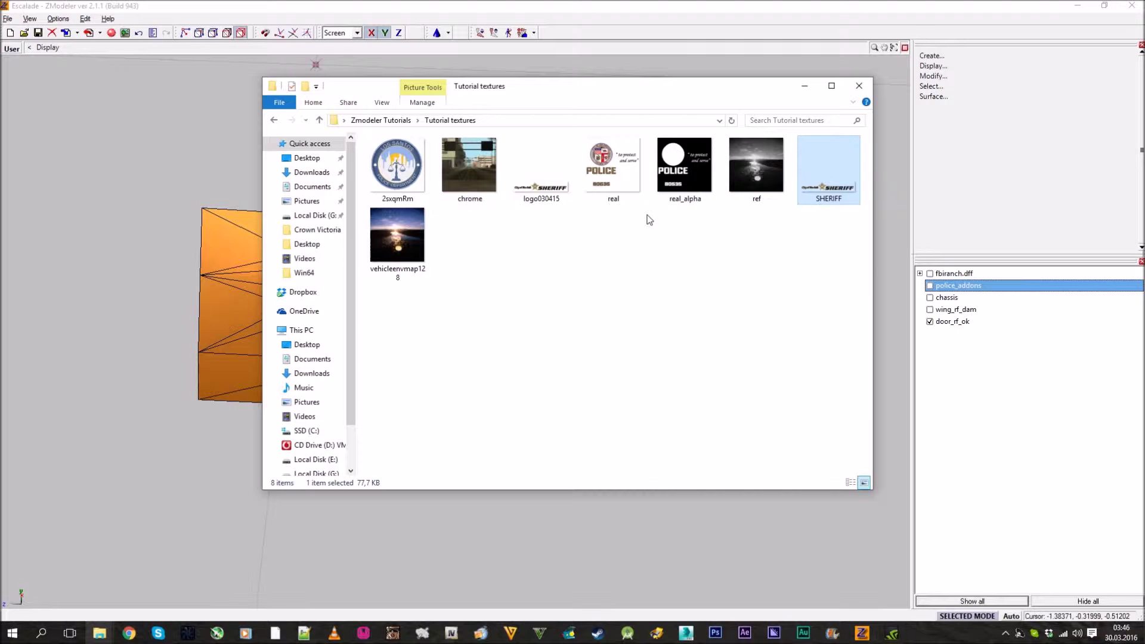
double_click(606, 166)
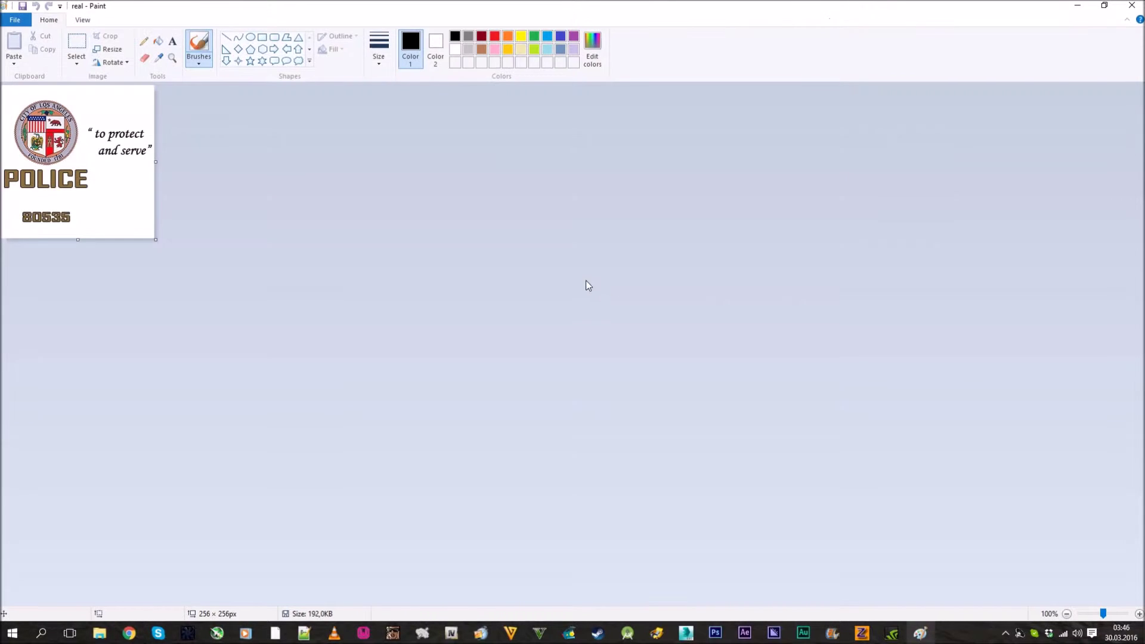
ctrl+scroll(177, 164, up, 2)
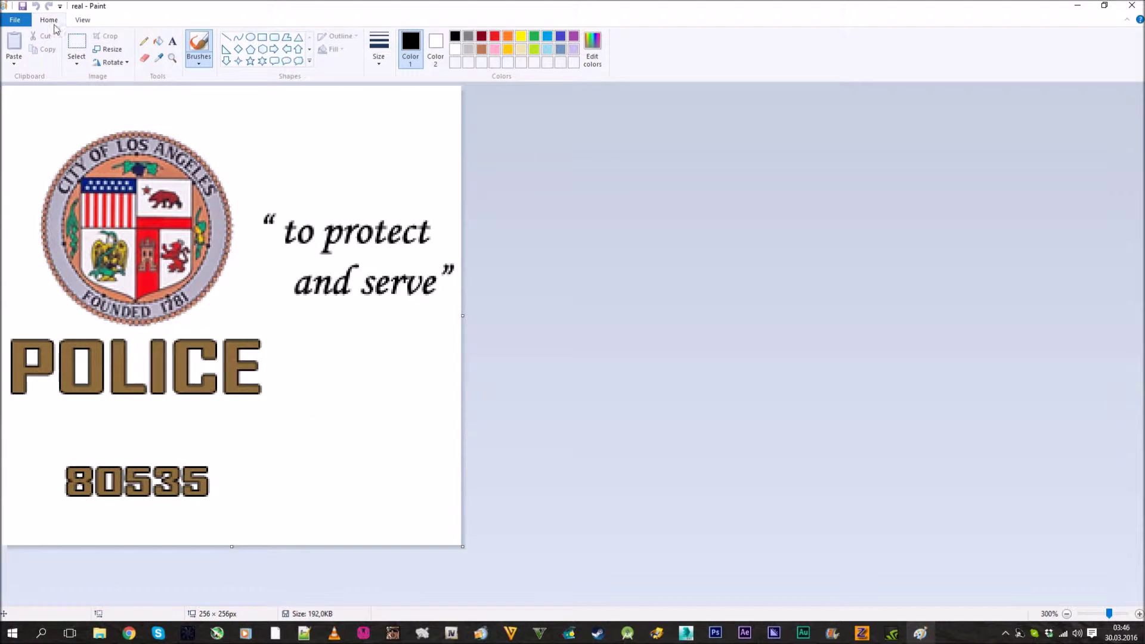
click(1135, 6)
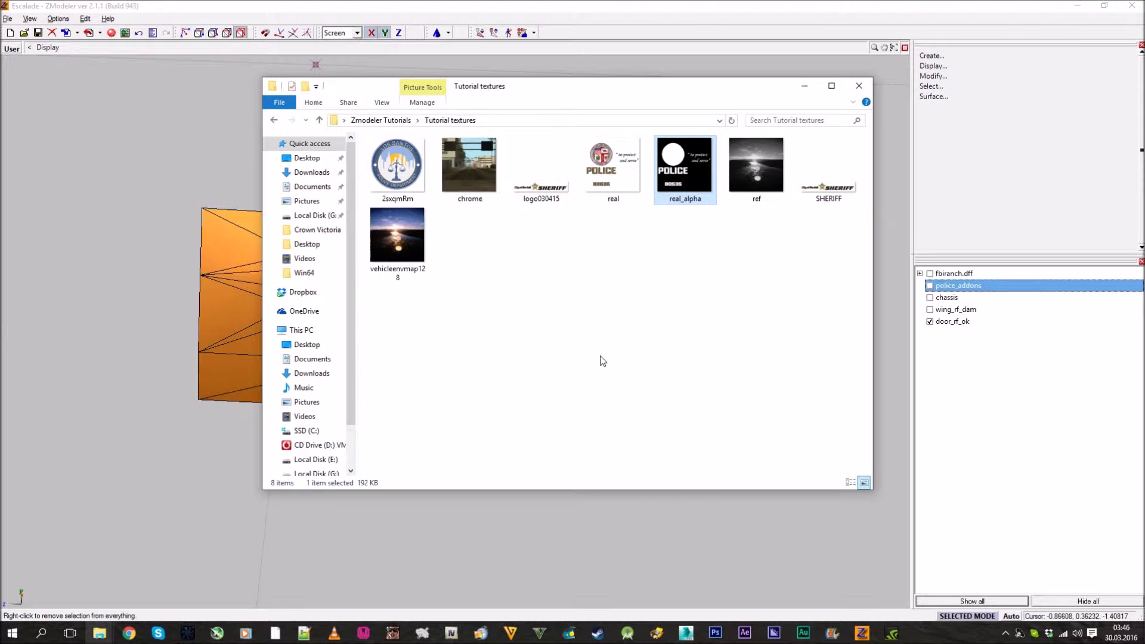
double_click(613, 167)
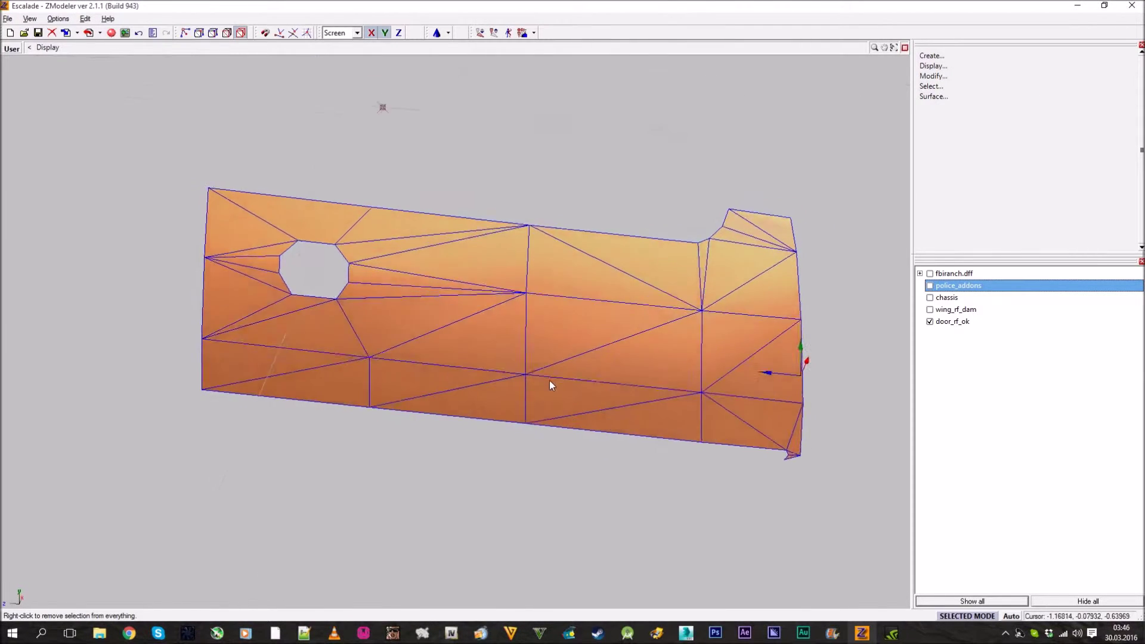
- Select the detached door panel with the Single selection tool
click(932, 86)
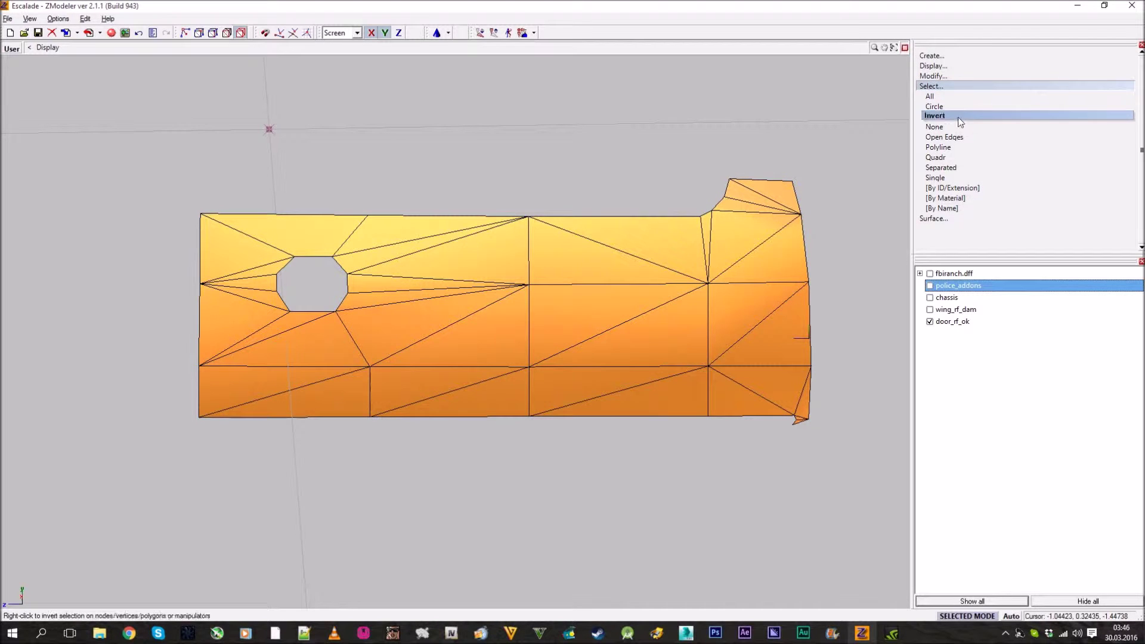
click(946, 88)
click(946, 88)
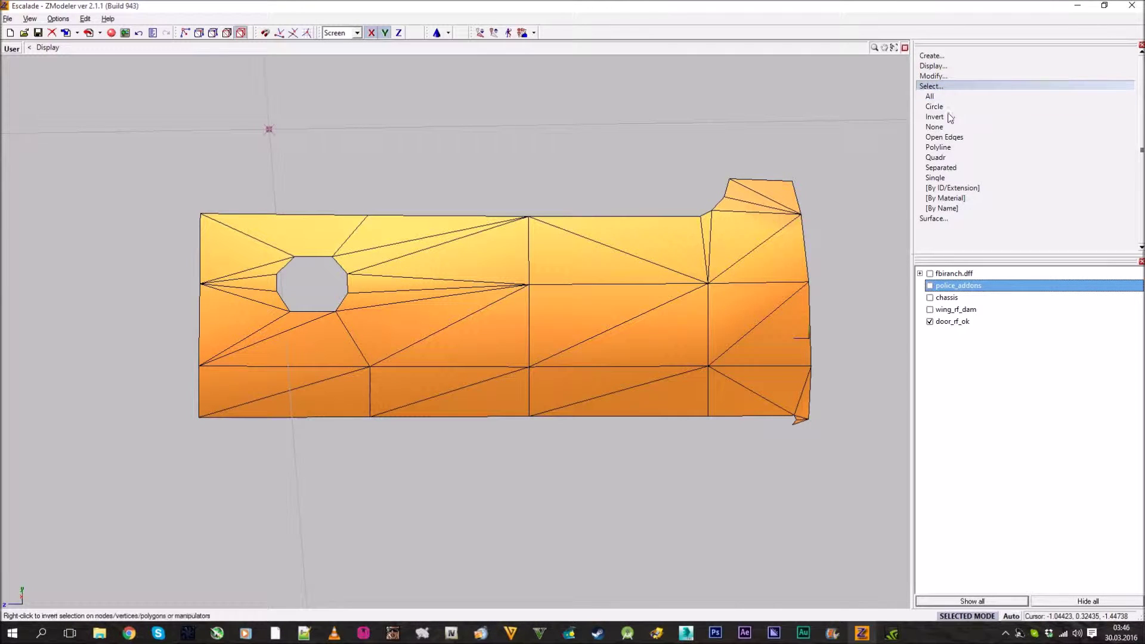
click(934, 126)
click(957, 170)
click(958, 178)
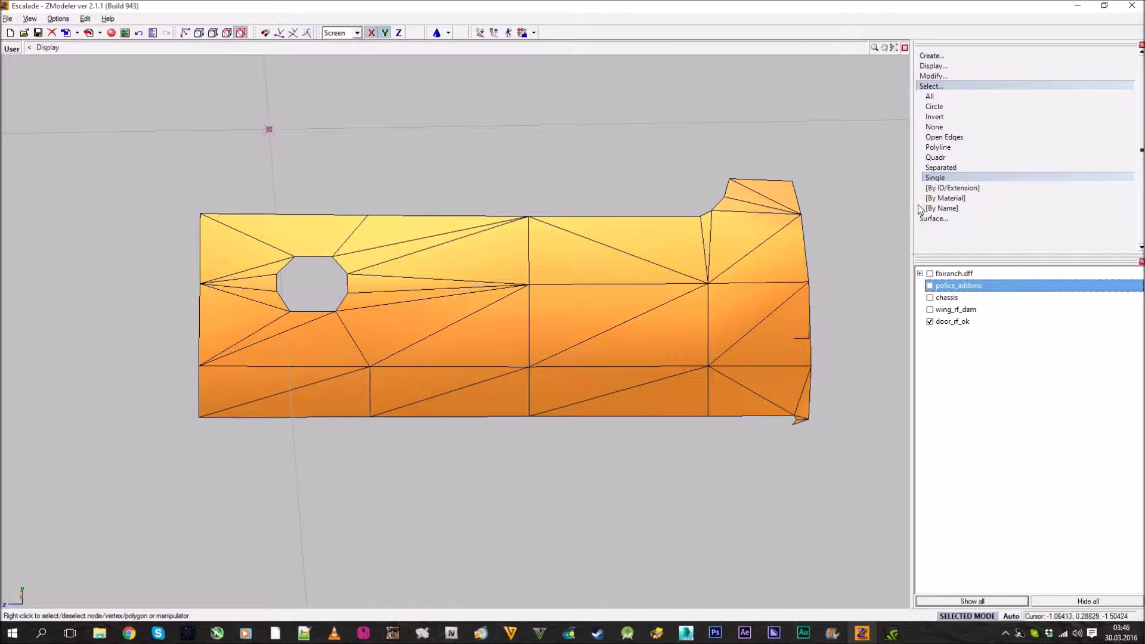
right_click(580, 310)
- Create a new material in the Materials Editor and set its diffuse colour to white
click(111, 33)
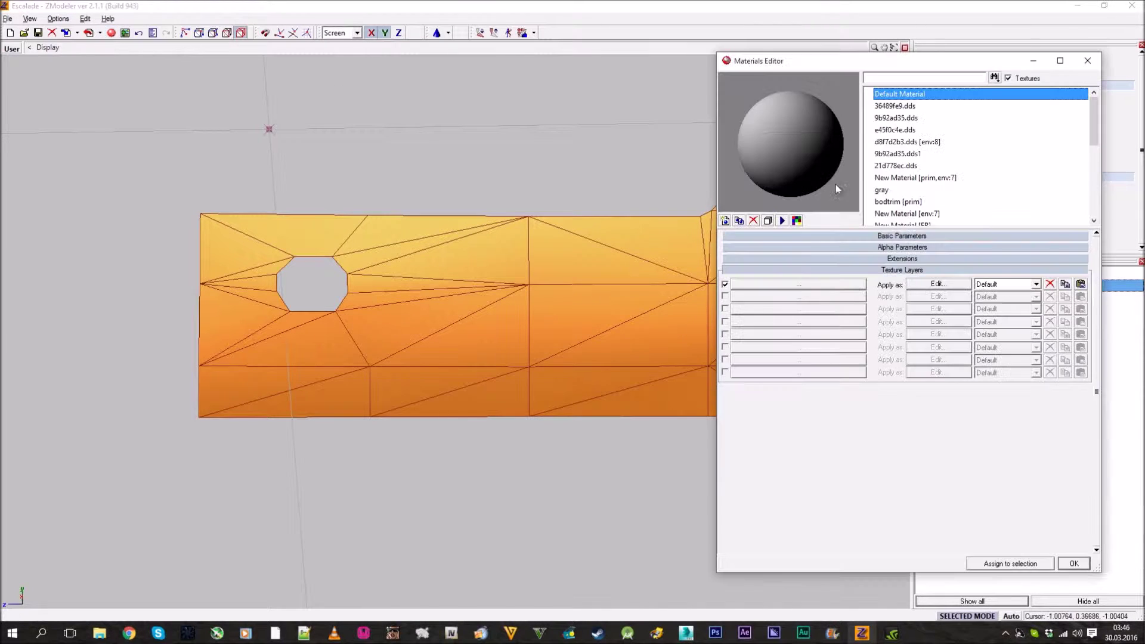
click(740, 221)
click(770, 236)
click(743, 274)
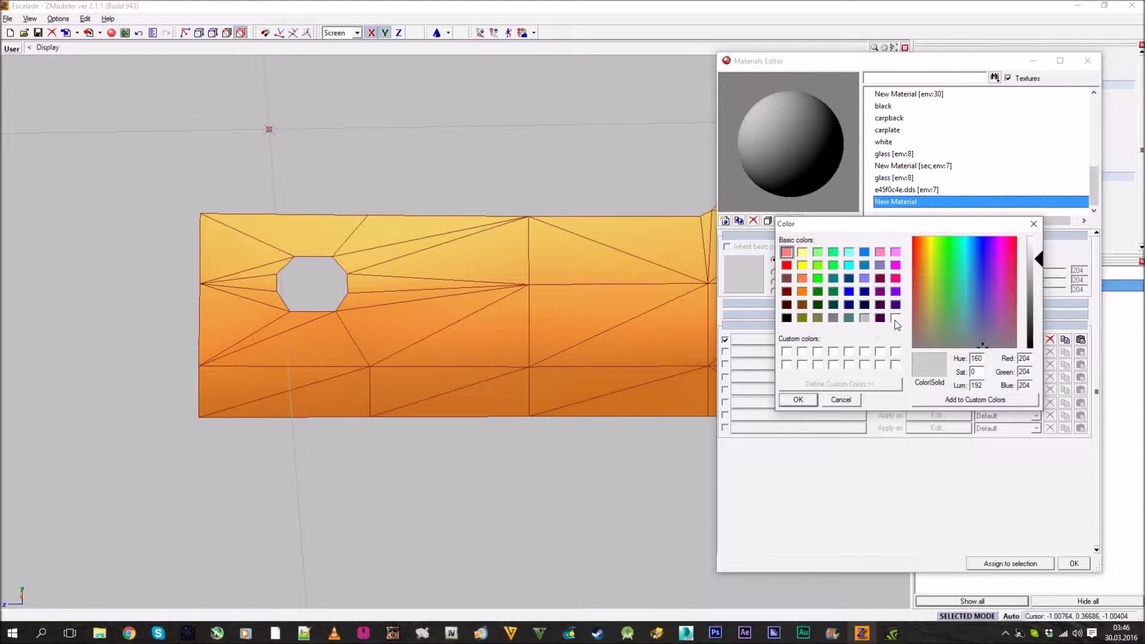
click(787, 403)
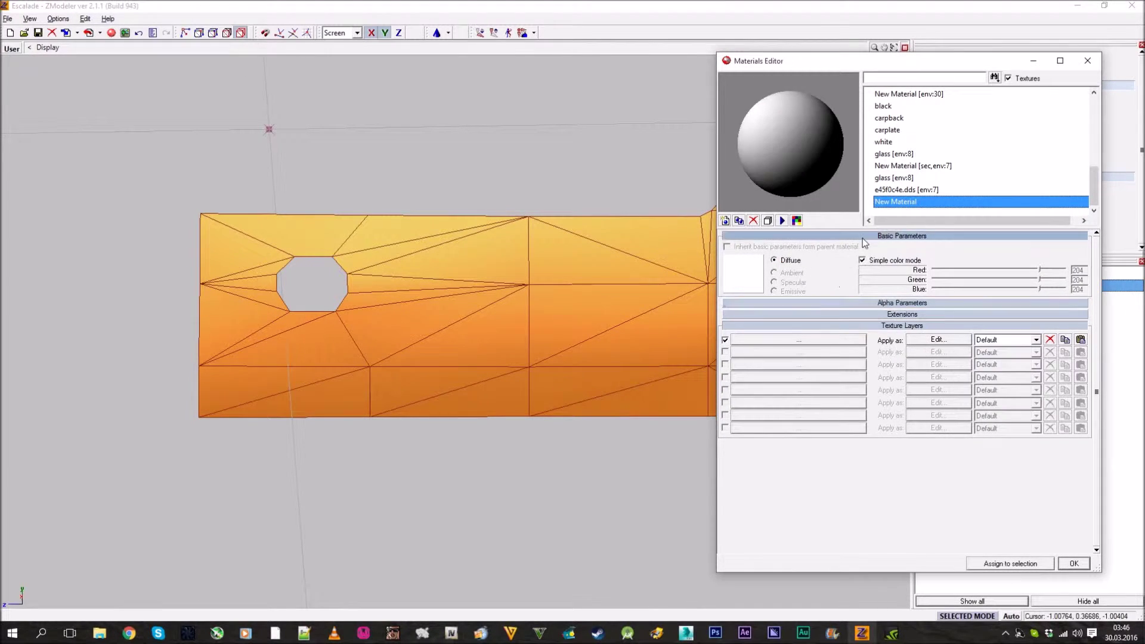
- Enable the Specular Highlight extension on the new material and set its strength to 78
click(835, 236)
click(793, 259)
click(737, 285)
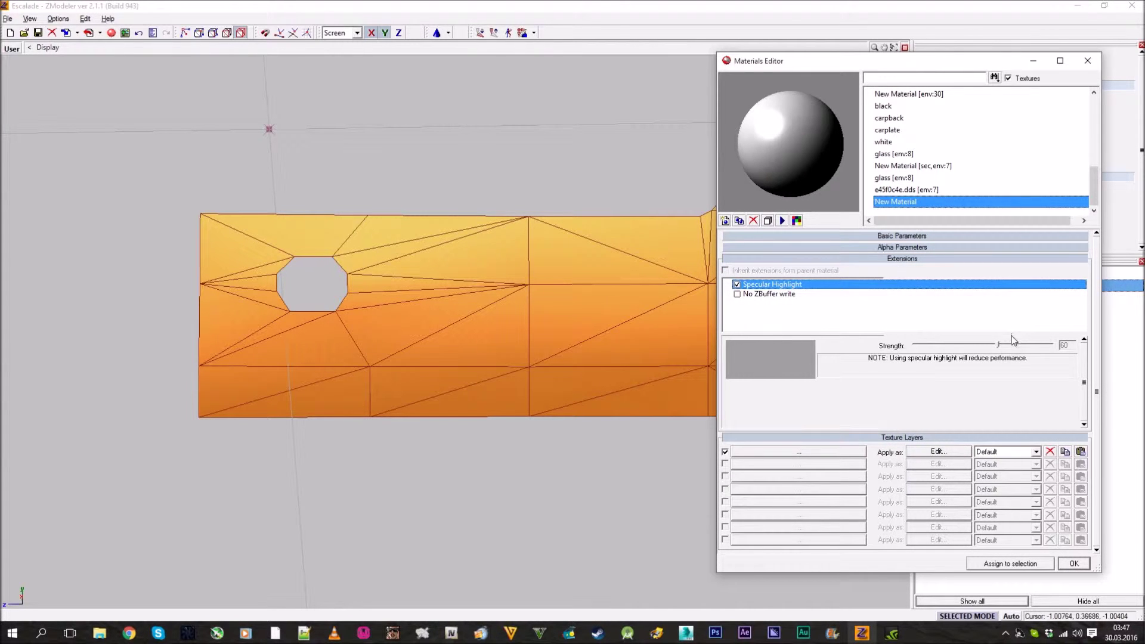
drag(1012, 344, 1016, 347)
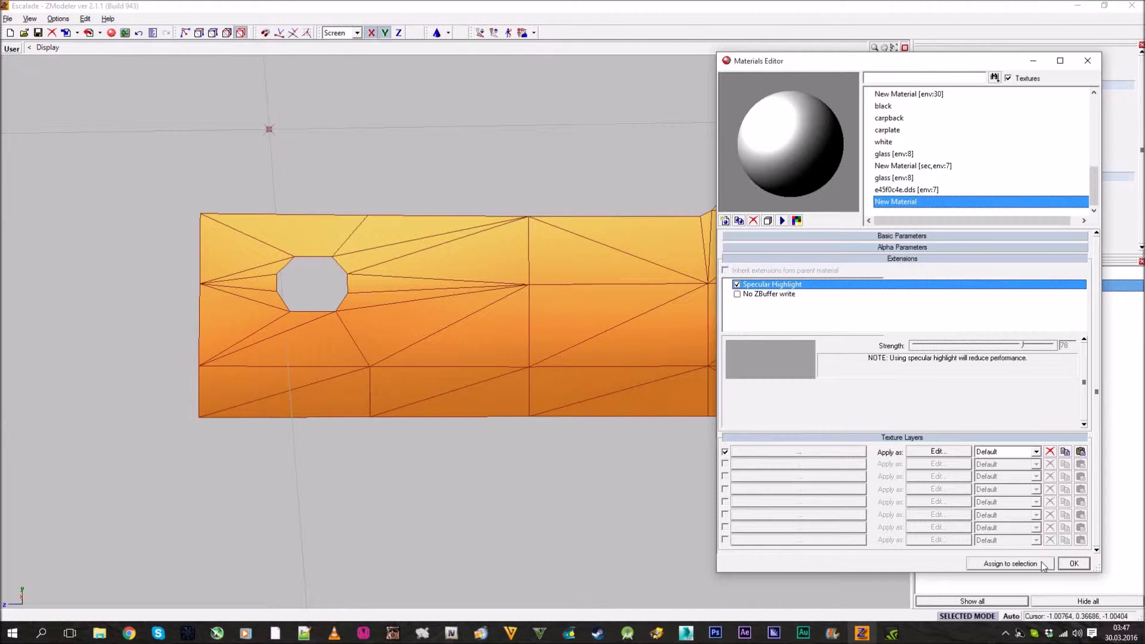
click(902, 258)
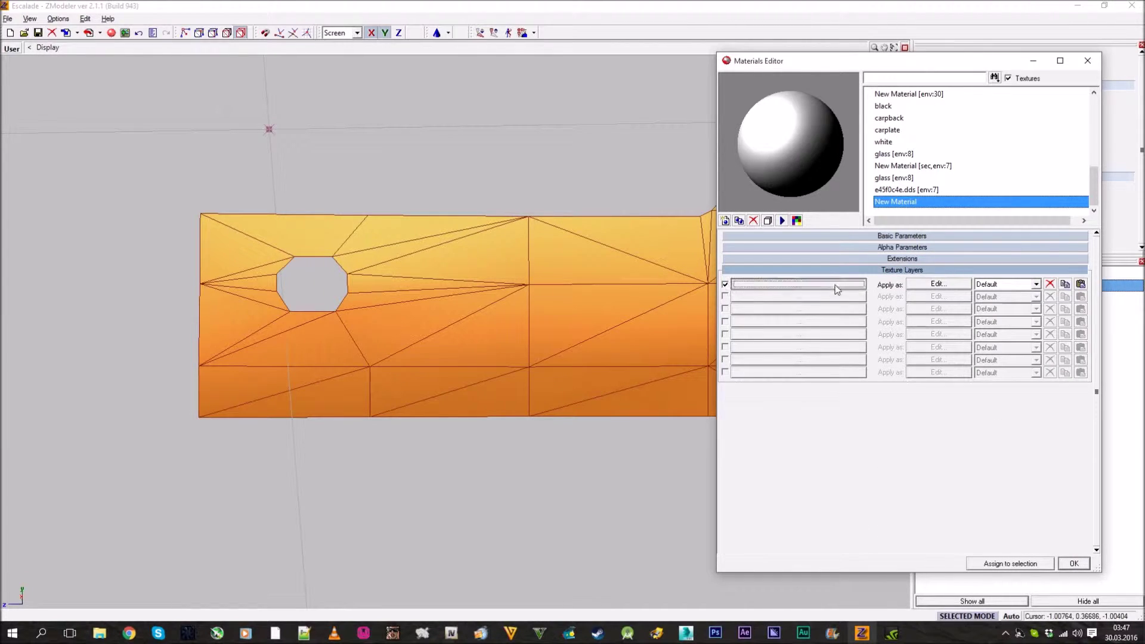
- Start adding a texture to the new material's first layer and browse to Zmodeler Tutorials > Tutorial textures on the Desktop
click(837, 290)
click(253, 513)
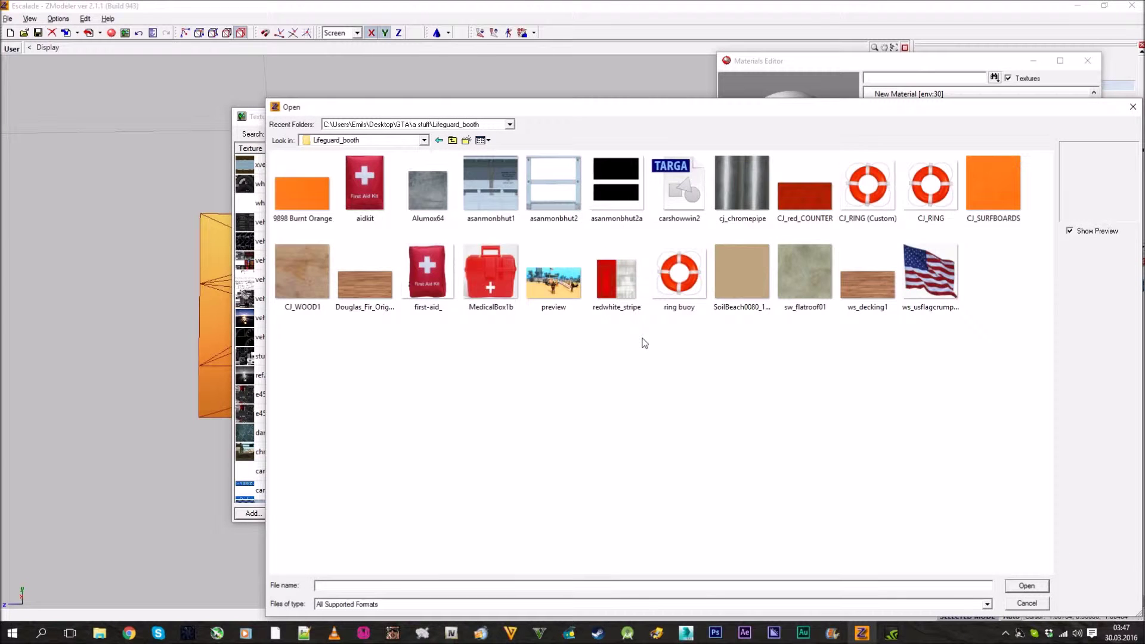
click(510, 125)
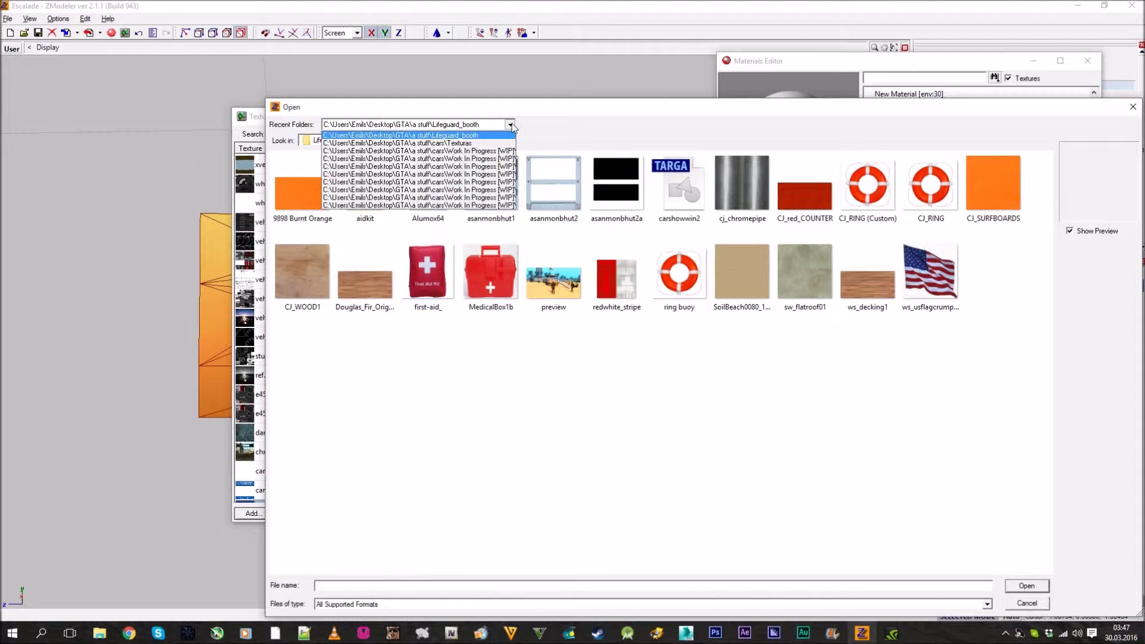
click(511, 127)
click(424, 141)
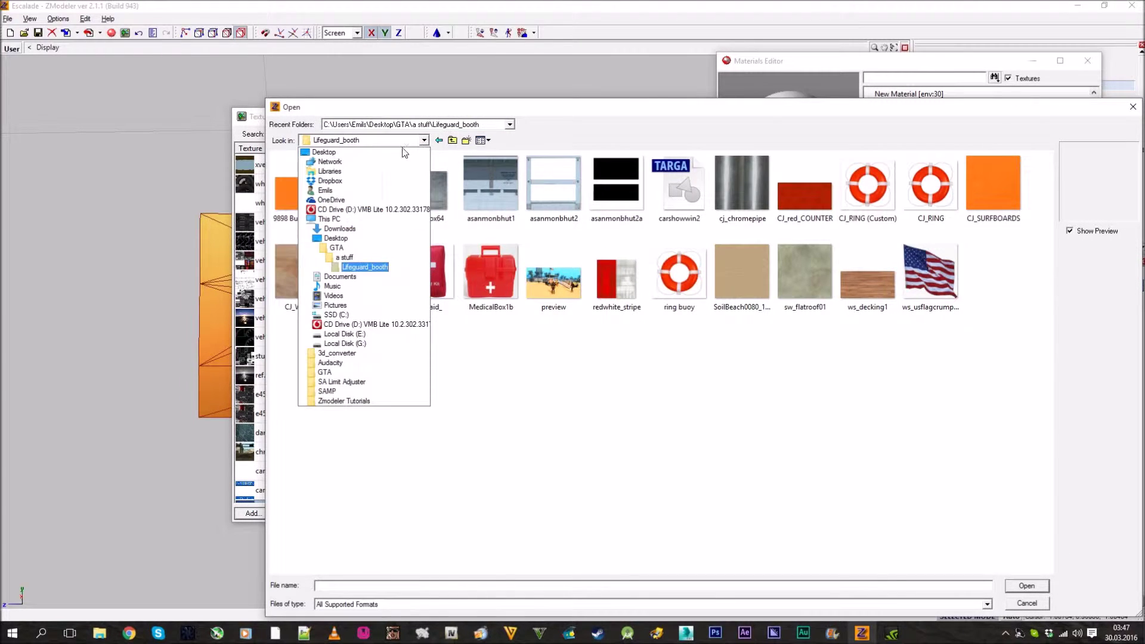
click(358, 152)
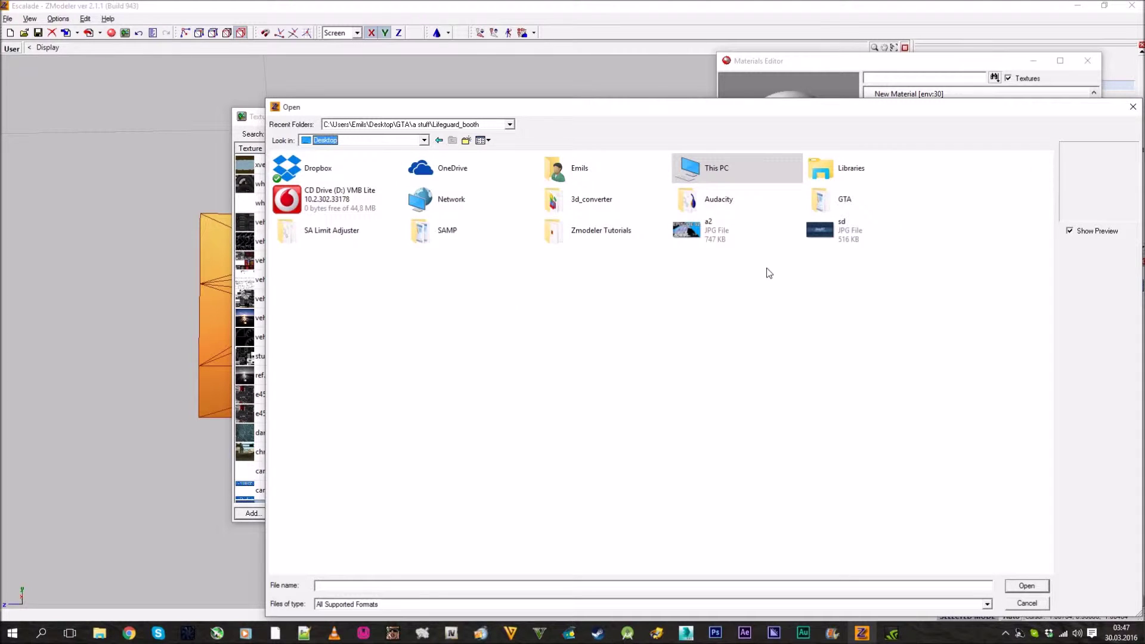
double_click(563, 230)
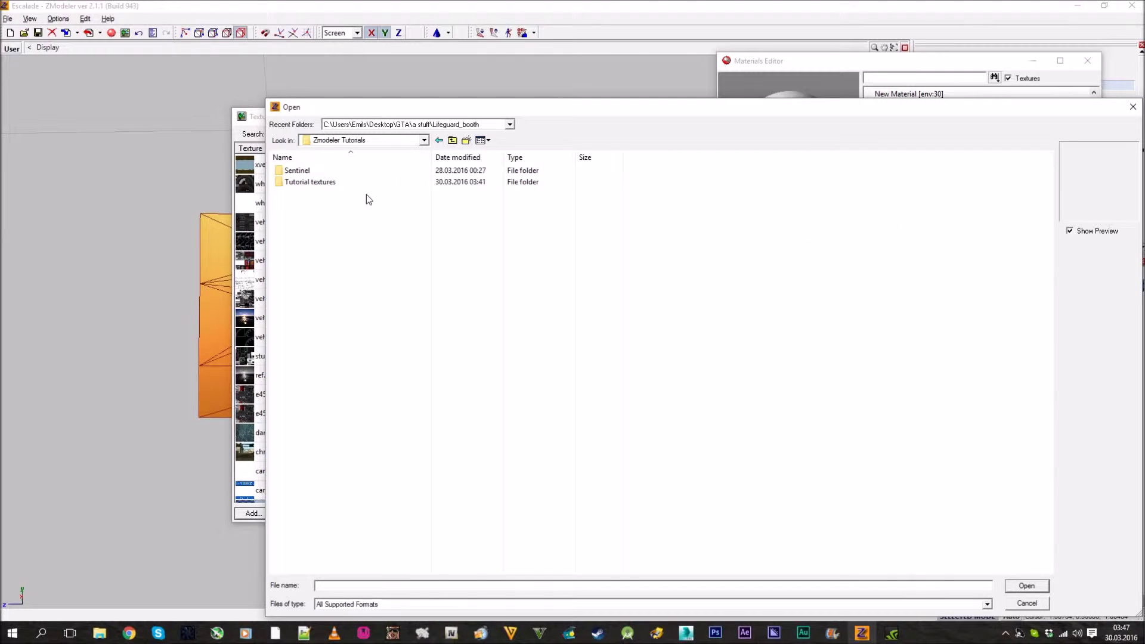
double_click(305, 183)
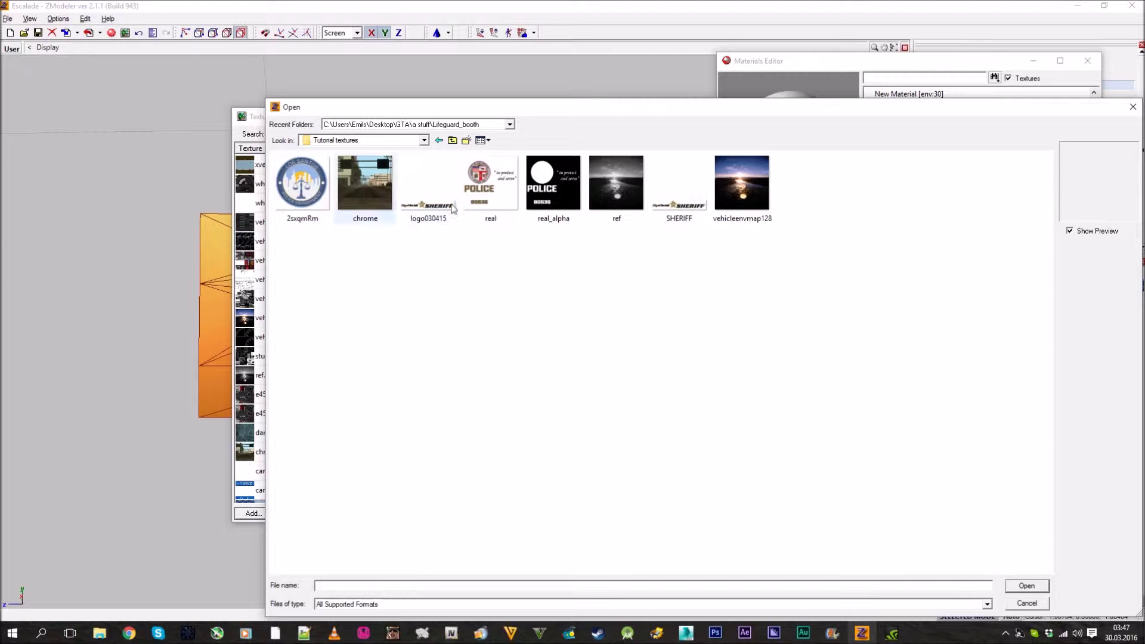
- Load the image real as the new material's first texture layer and close the Materials Editor
click(492, 181)
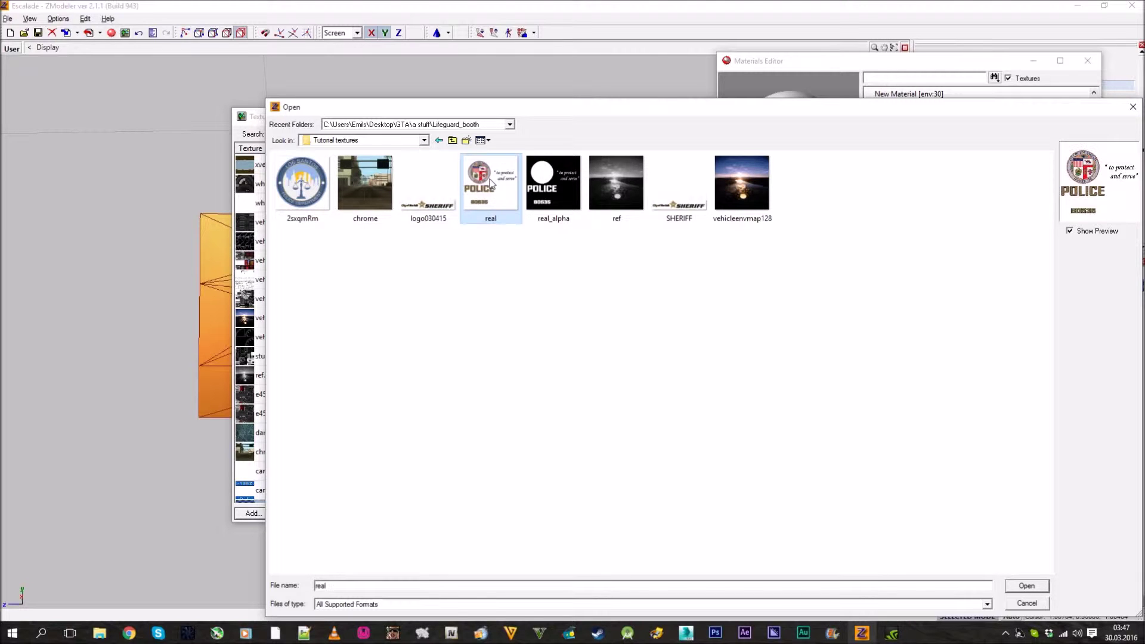
click(1026, 586)
click(589, 513)
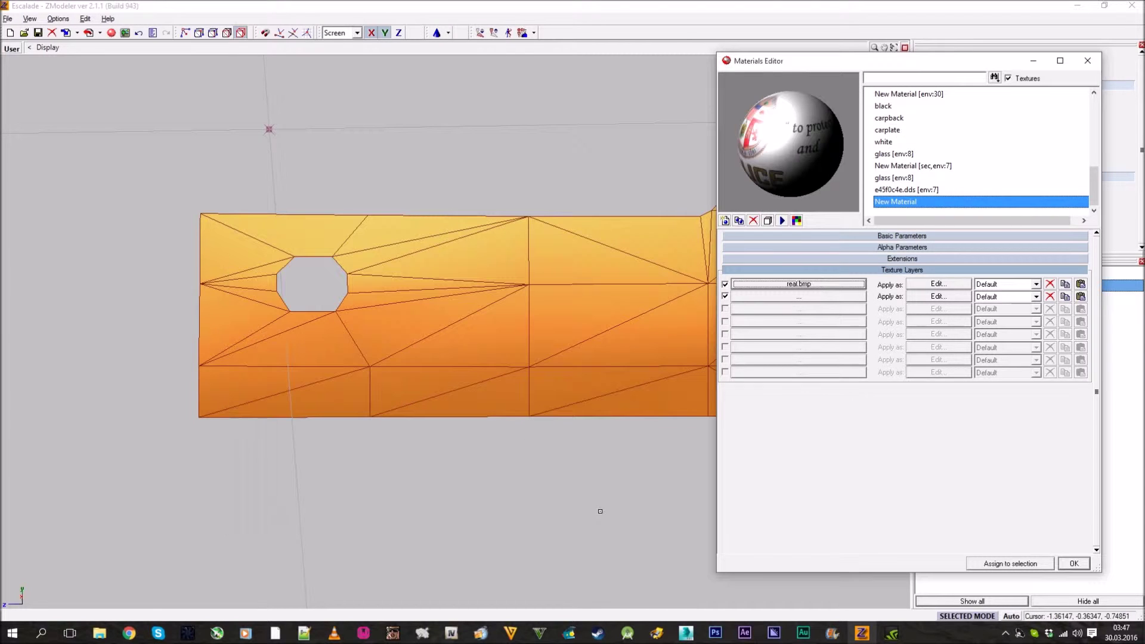
click(1074, 563)
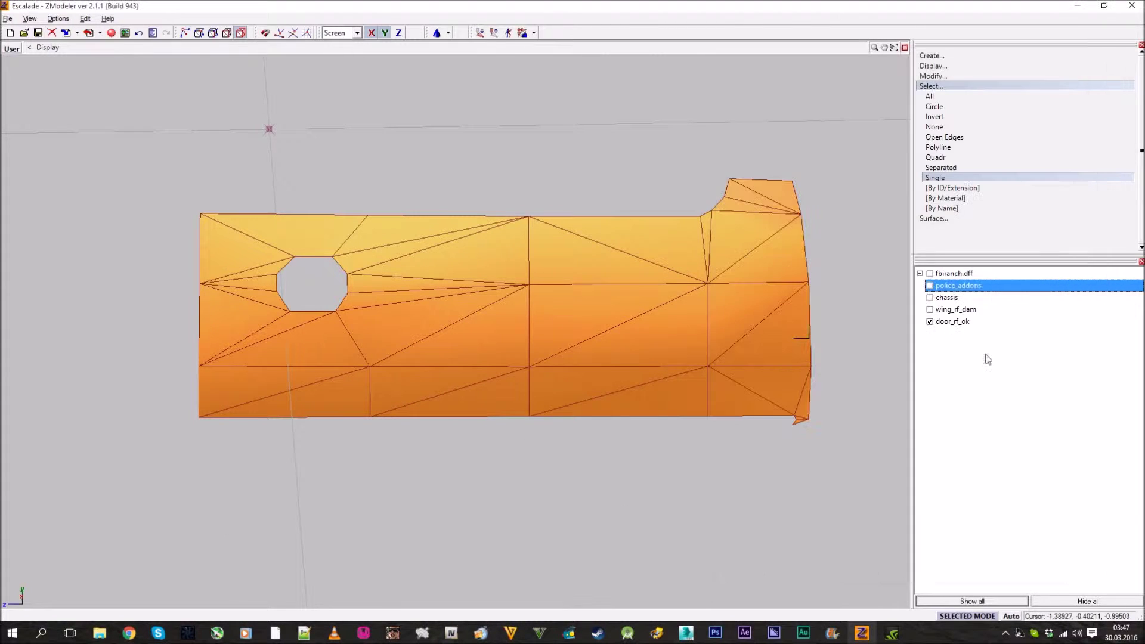
- Make sure Selected Mode is on for the door panel and return to the four-viewport layout
click(928, 86)
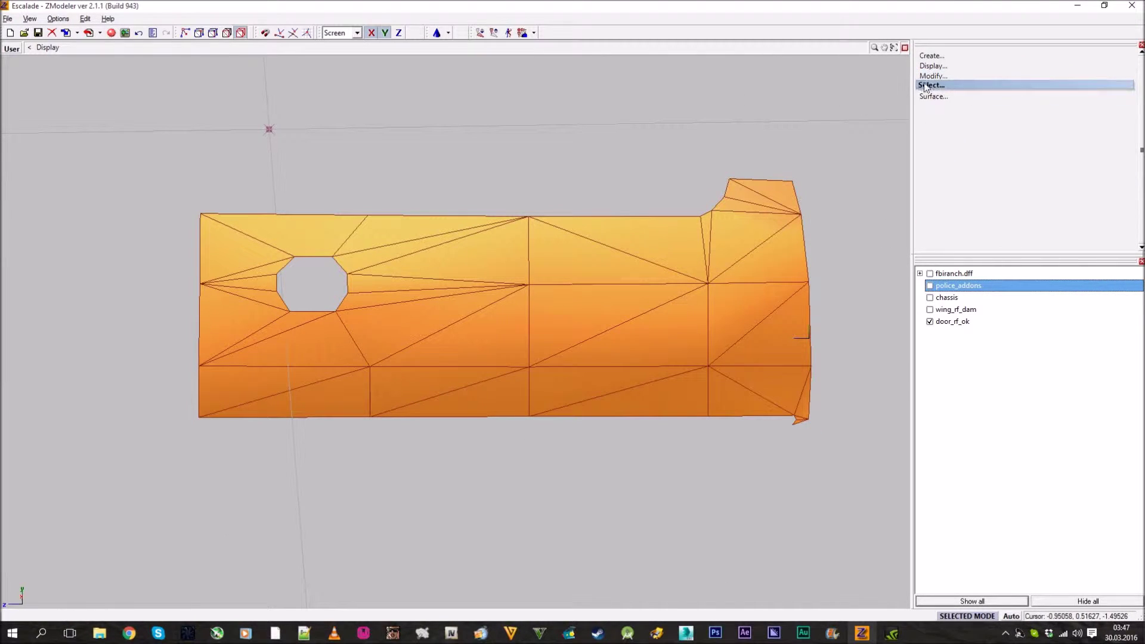
click(239, 36)
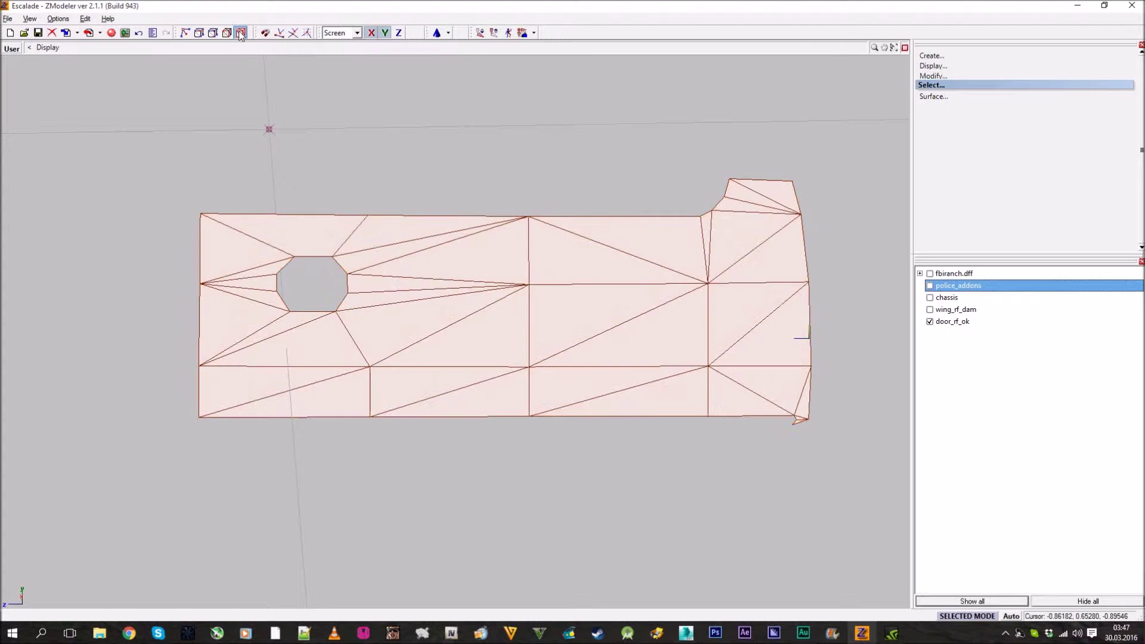
middle_drag(437, 270, 406, 245)
scroll(406, 245, down, 2)
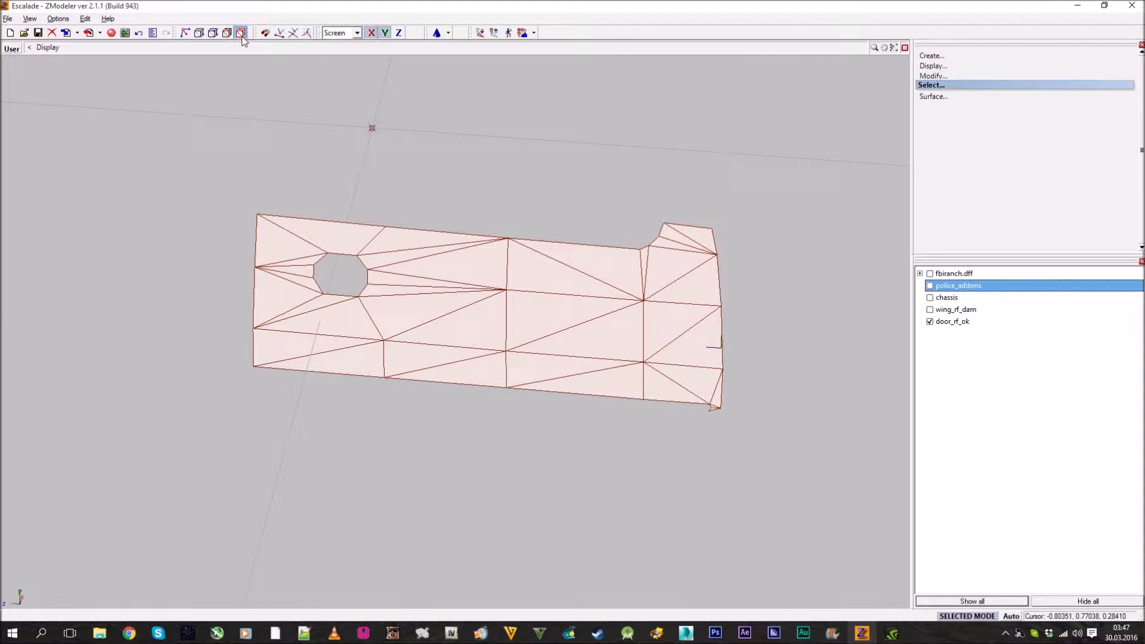
mouse_move(616, 310)
middle_down()
mouse_move(638, 330)
mouse_move(616, 307)
middle_up()
scroll(616, 306, up, 1)
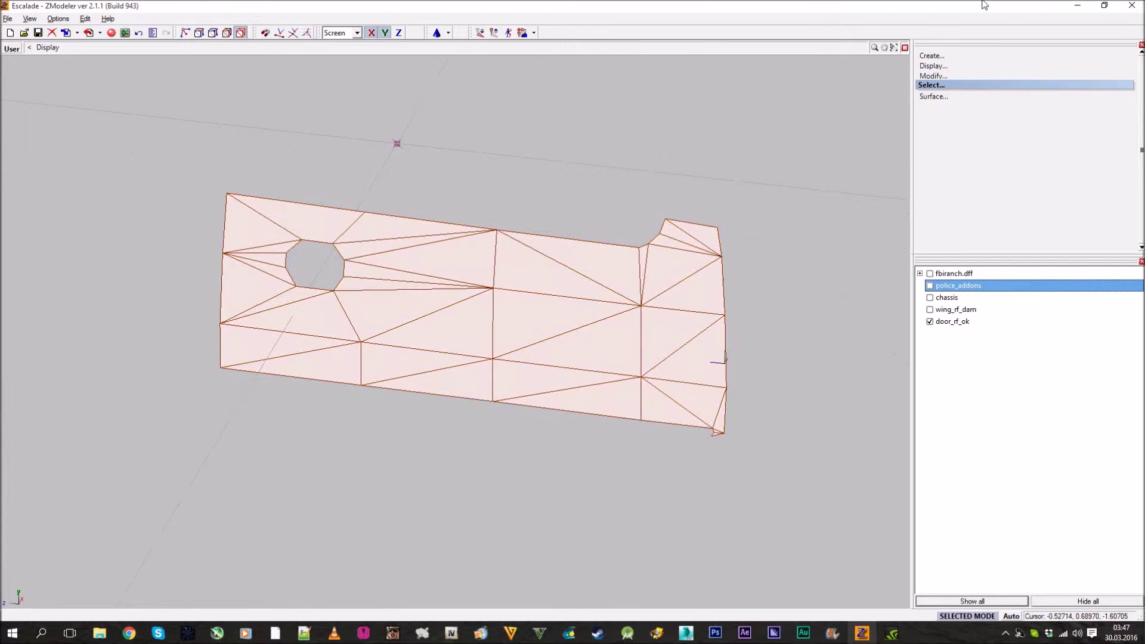
click(905, 49)
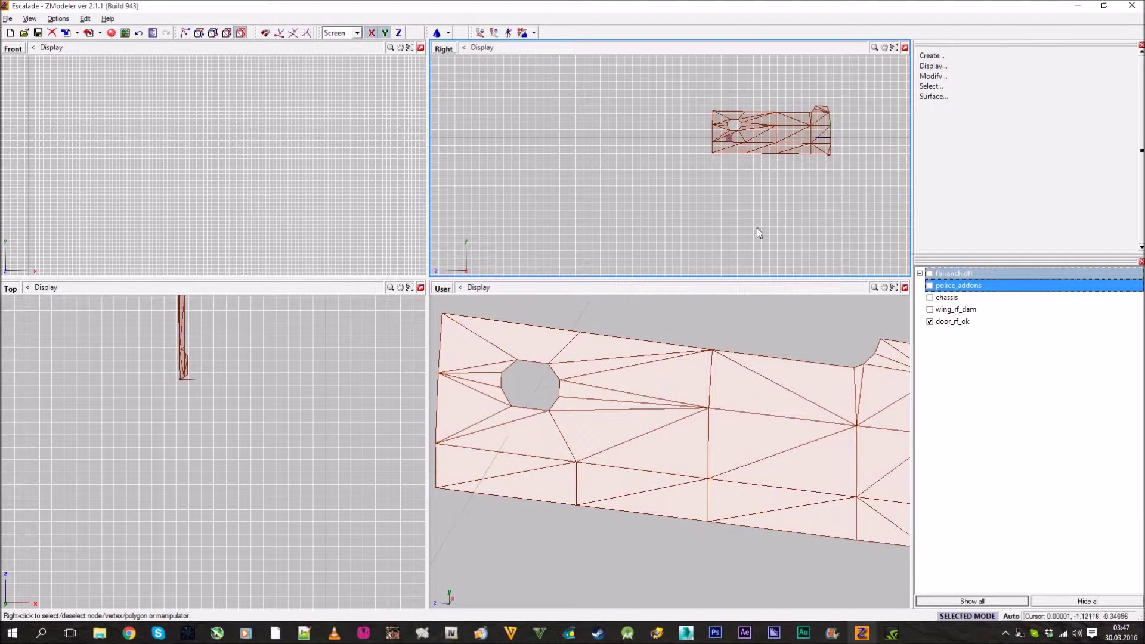
scroll(735, 414, down, 5)
scroll(800, 397, up, 3)
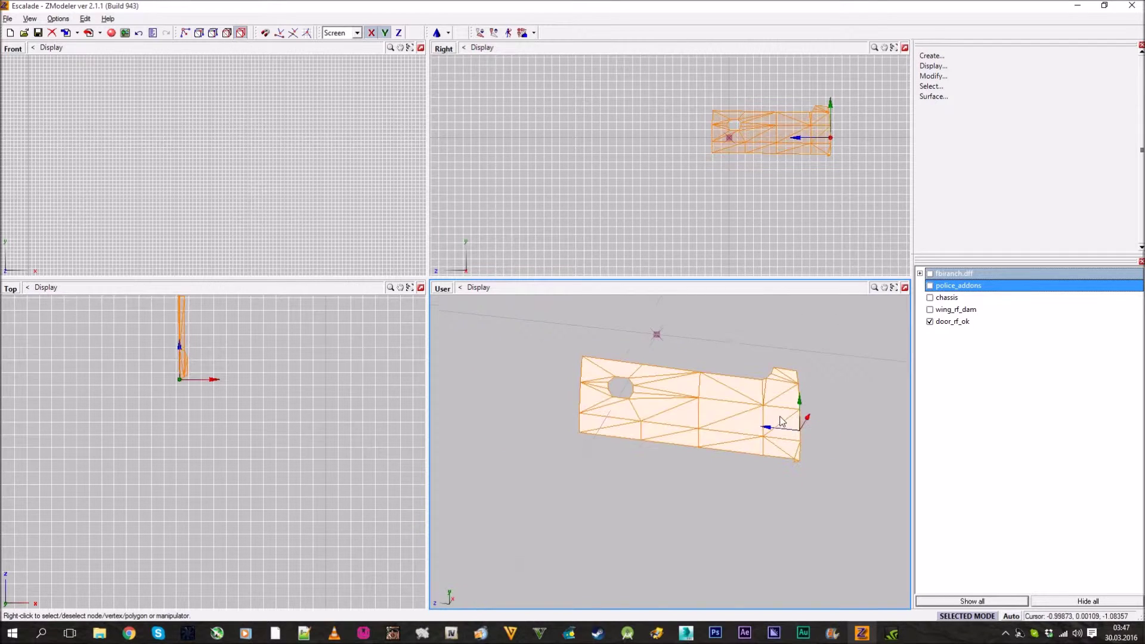
- Generate new UV mapping for the door panel from the Right viewport's XY, forcing the material New Material
click(993, 96)
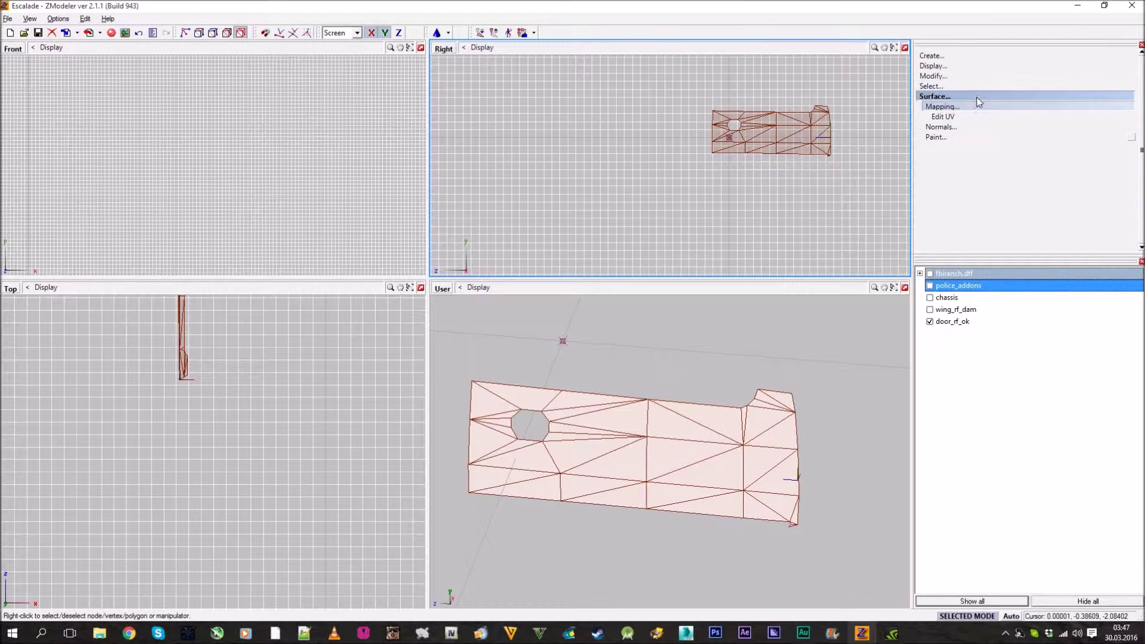
click(979, 117)
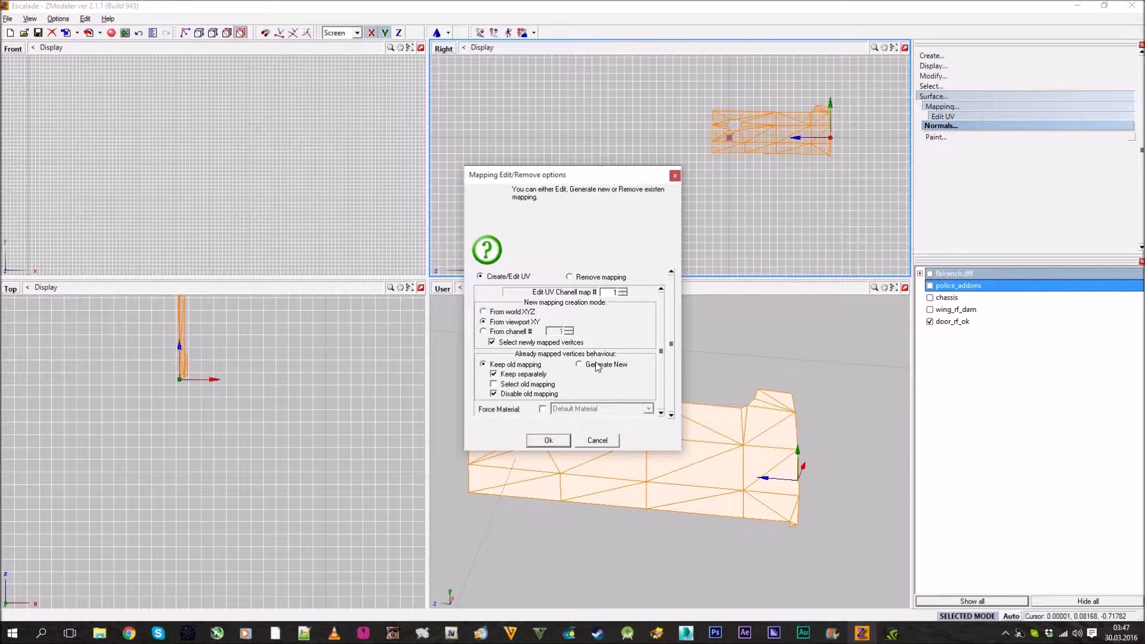
click(542, 409)
click(629, 410)
drag(650, 436, 650, 485)
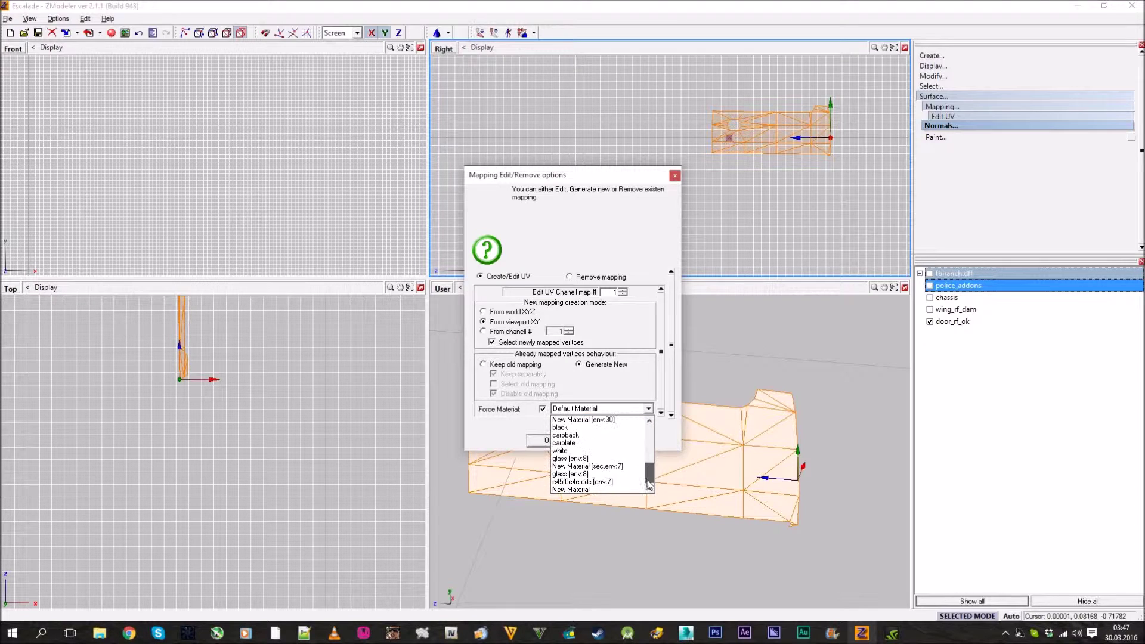
click(612, 490)
click(549, 441)
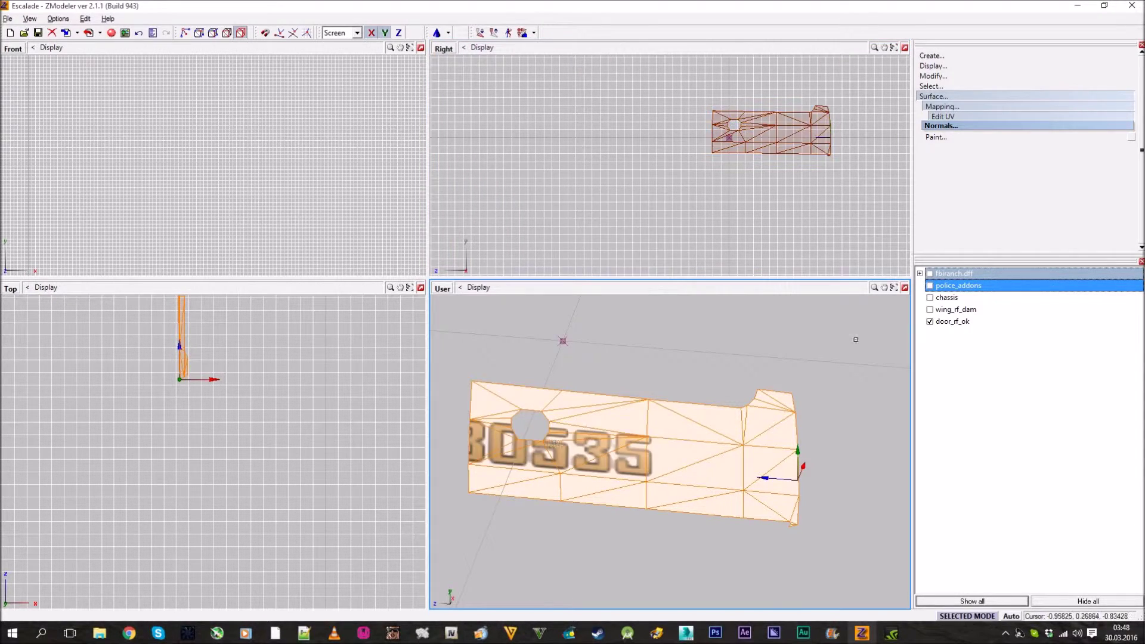
middle_drag(555, 453, 610, 455)
- Switch the Top viewport to UV Mapper and display New Material with its police decal texture there
click(81, 274)
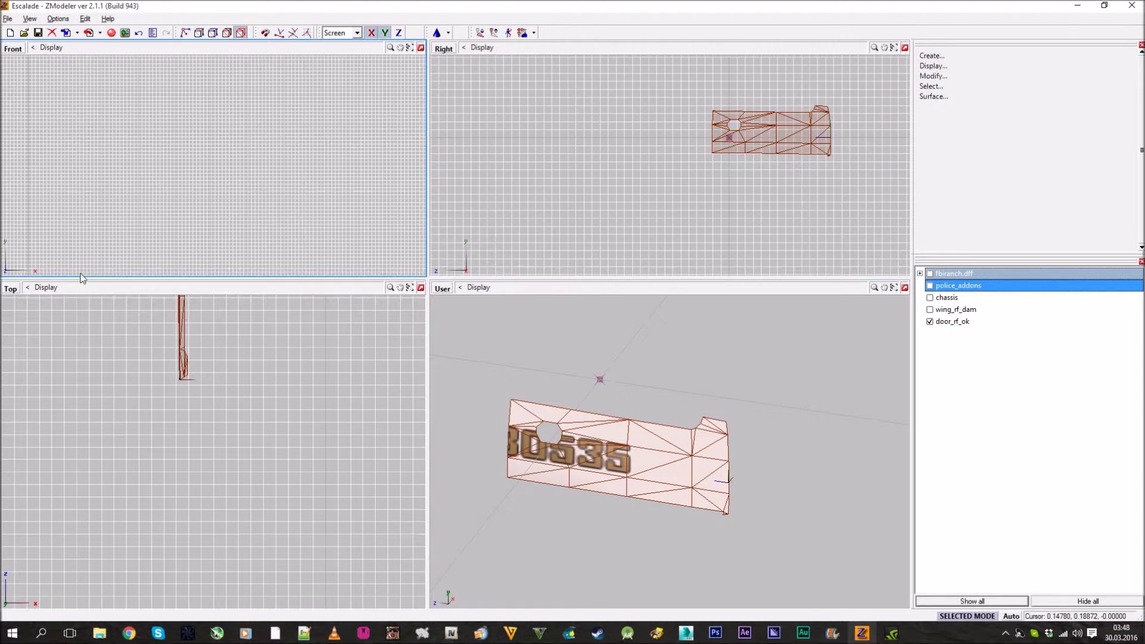
click(12, 289)
click(84, 85)
click(11, 289)
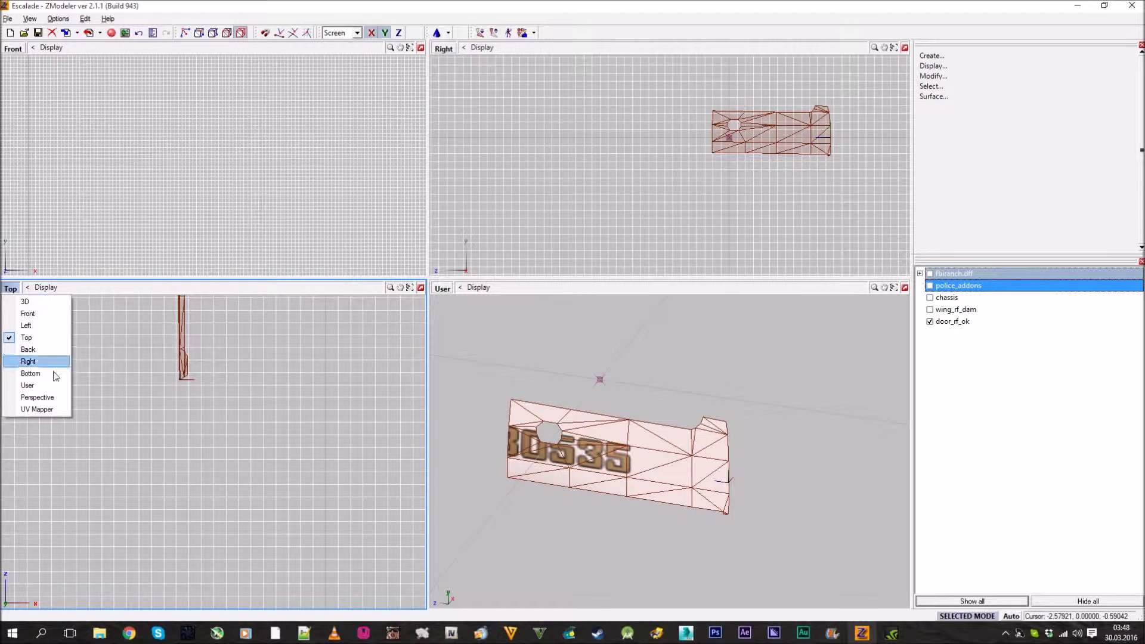
click(48, 411)
click(24, 603)
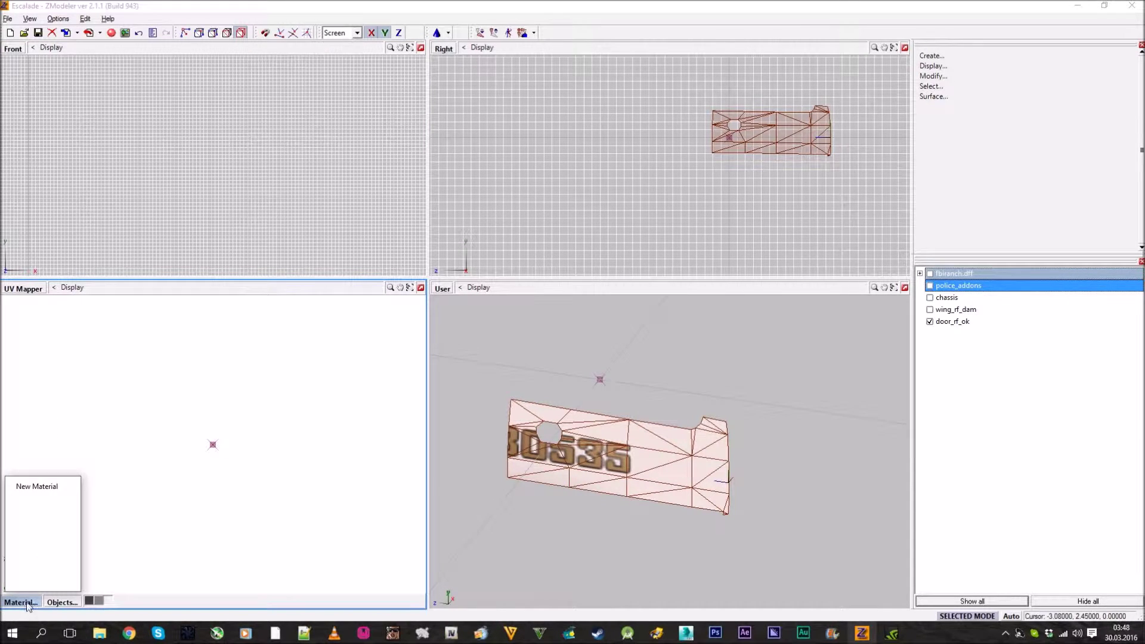
click(39, 487)
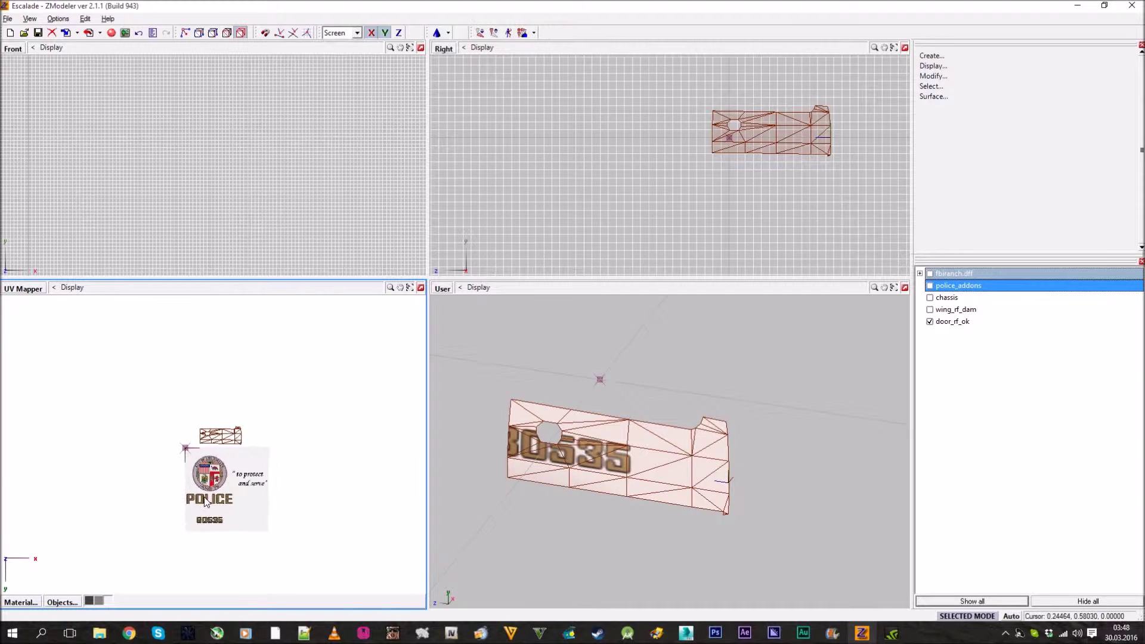
middle_drag(244, 392, 212, 351)
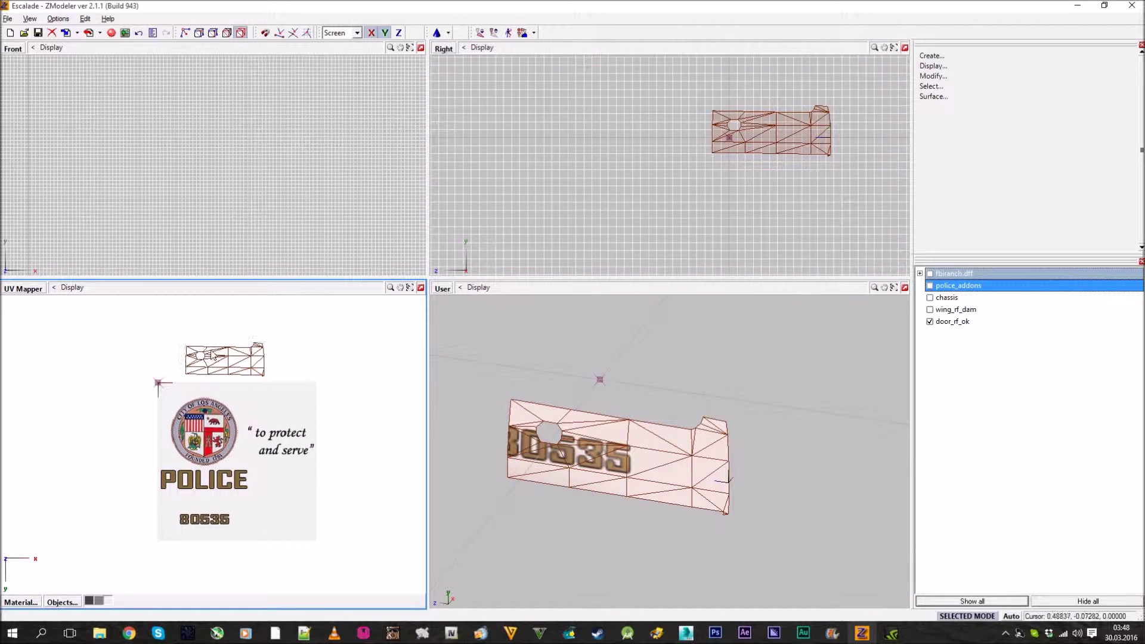
middle_drag(246, 482, 231, 466)
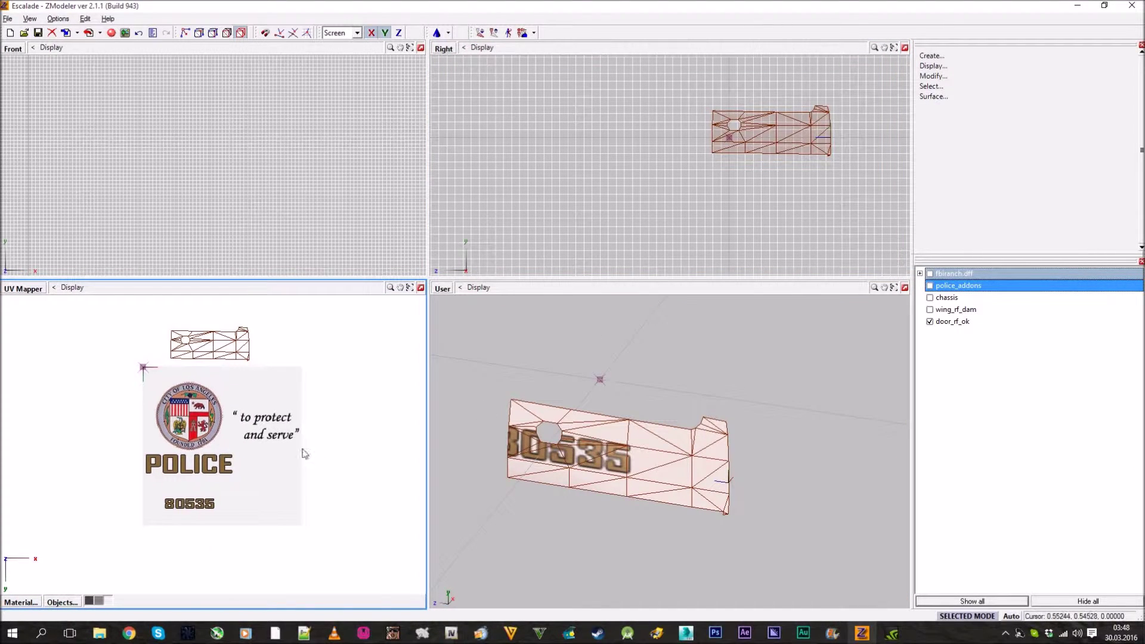
- Scale the door panel's UV mesh up to about twice its size and move it over the upper part of the decal texture
click(934, 76)
click(934, 209)
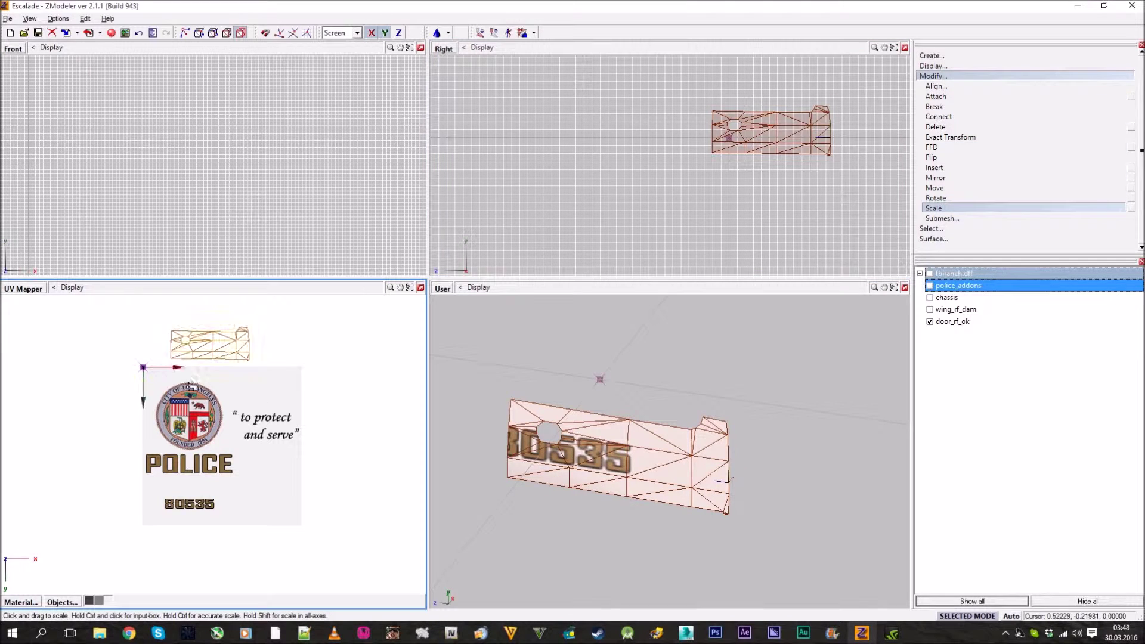
drag(207, 358, 214, 403)
click(934, 187)
click(507, 263)
click(933, 76)
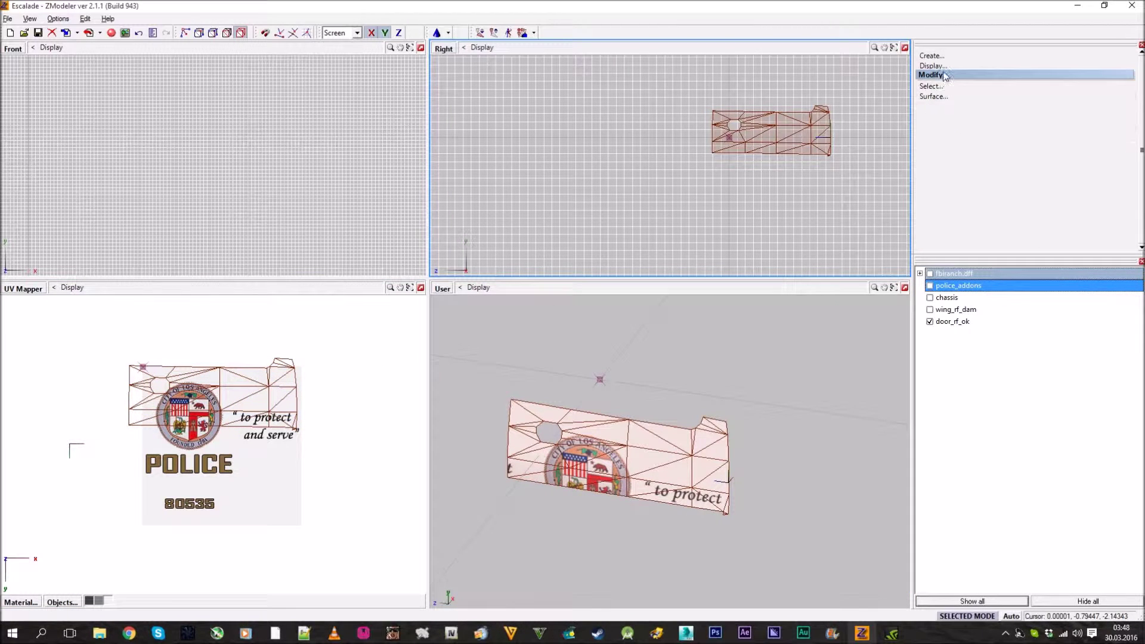
- Center the UV mesh's local axes to the object, using Offset with Keep Object enabled
click(960, 65)
click(1008, 102)
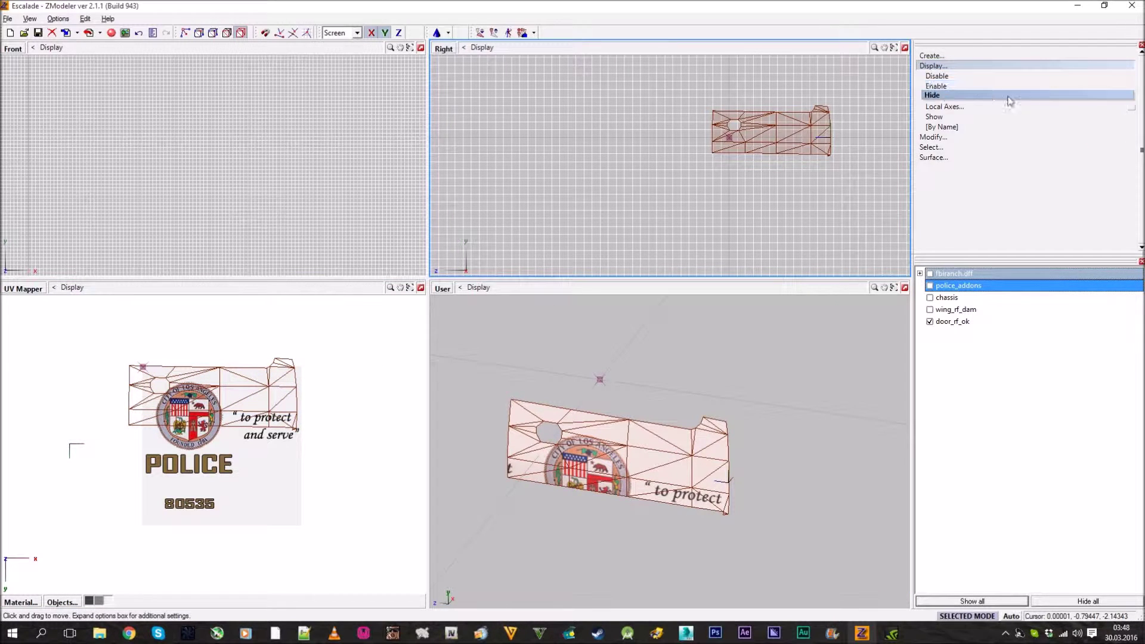
click(1130, 106)
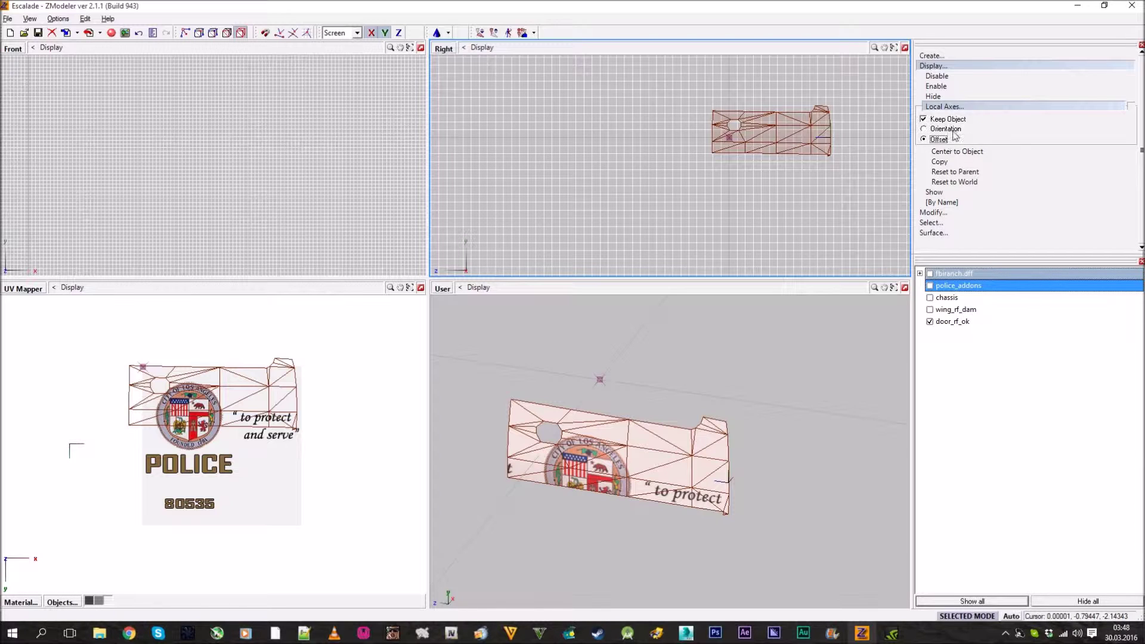
click(981, 156)
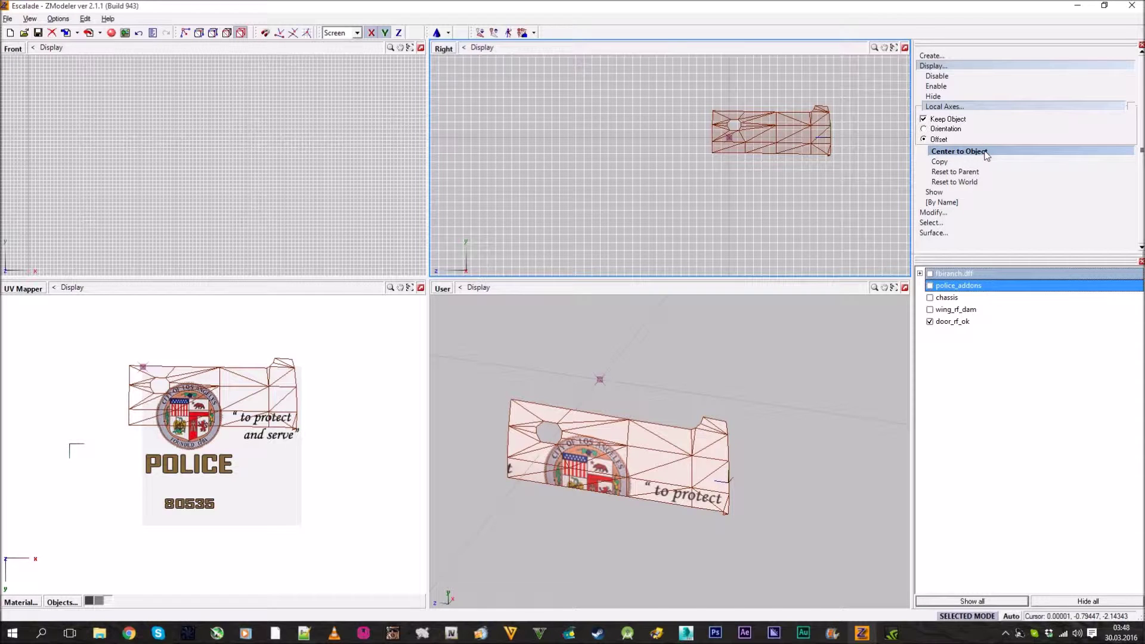
click(955, 180)
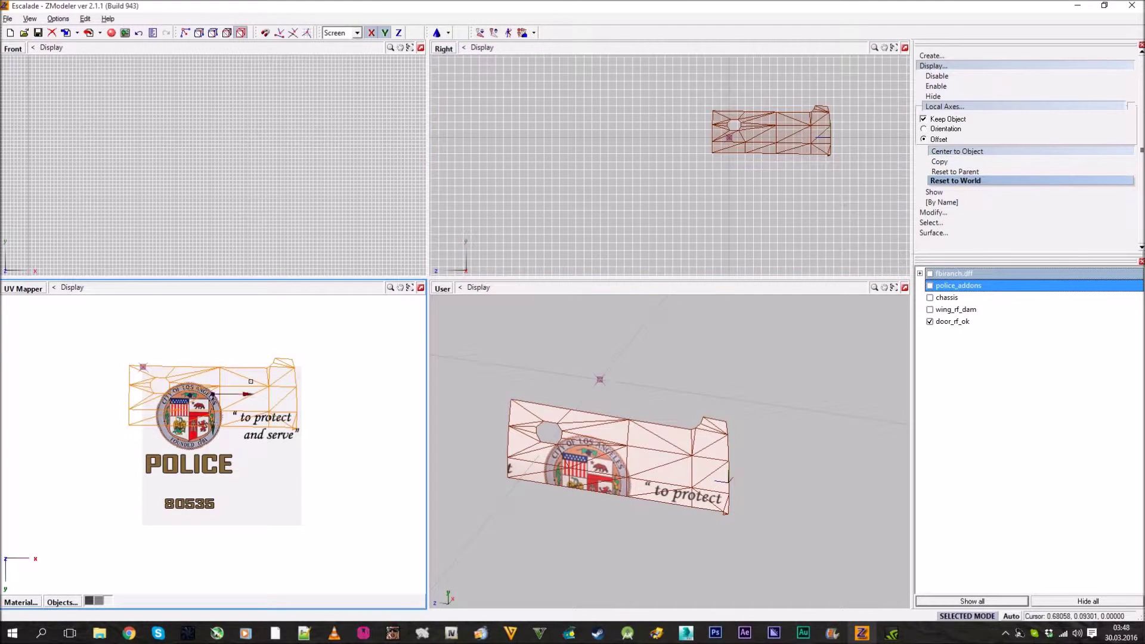
- Scale the door's UV mesh down slightly and move it over the city seal and the "to protect" lettering
click(933, 66)
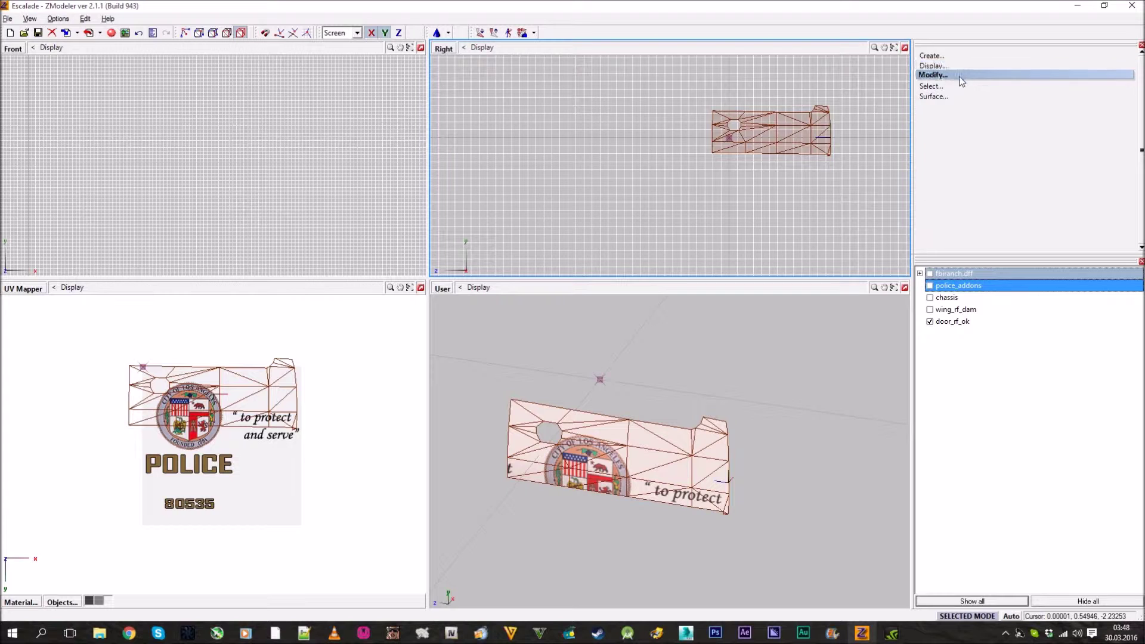
click(960, 76)
click(934, 186)
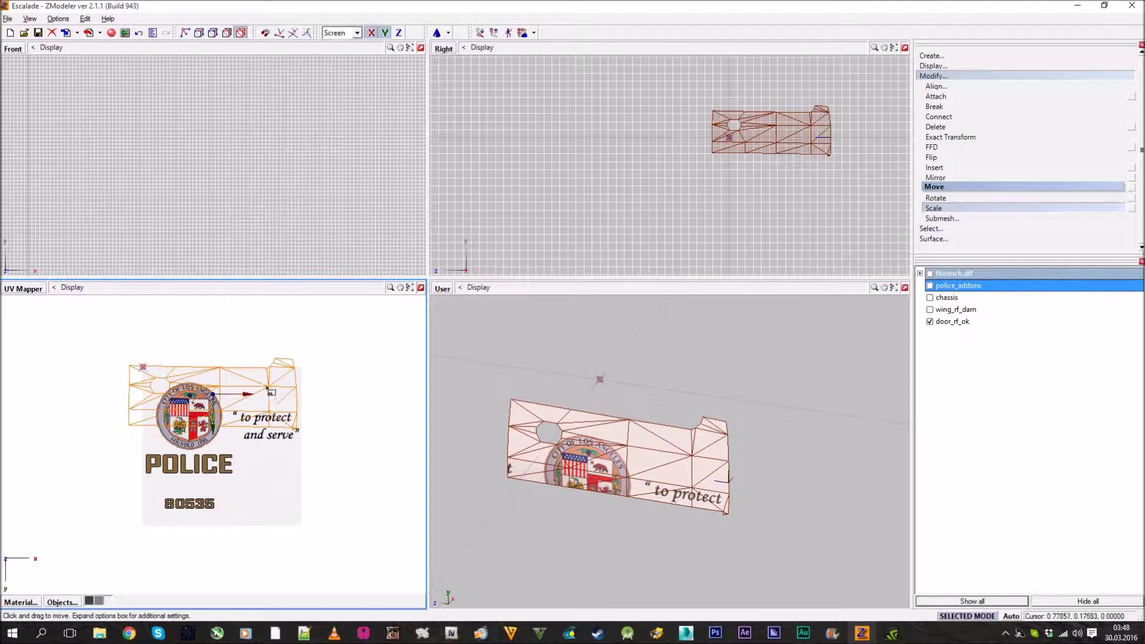
drag(271, 392, 276, 360)
click(944, 188)
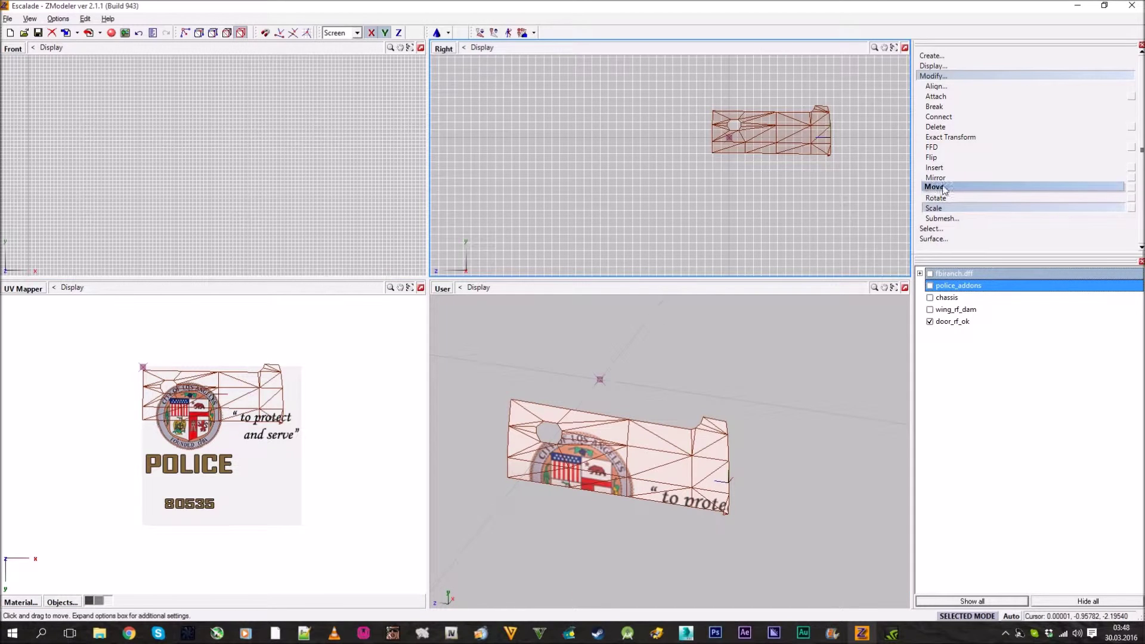
drag(277, 399, 285, 403)
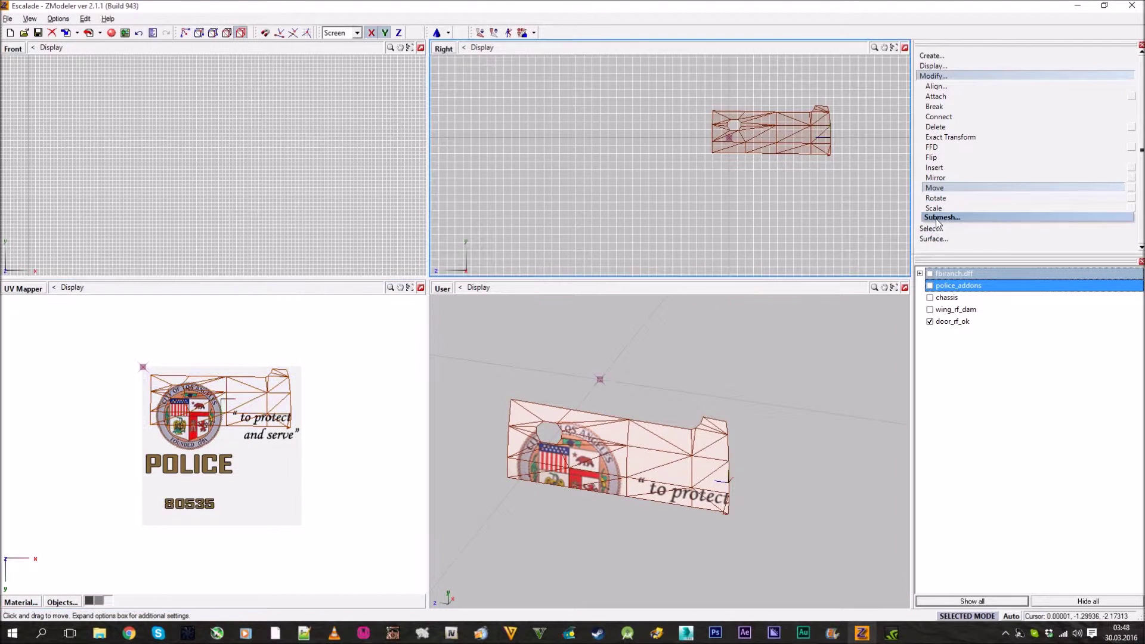
- Scale the door's UV mesh along the Y axis only to about 2.5 times its height
click(934, 208)
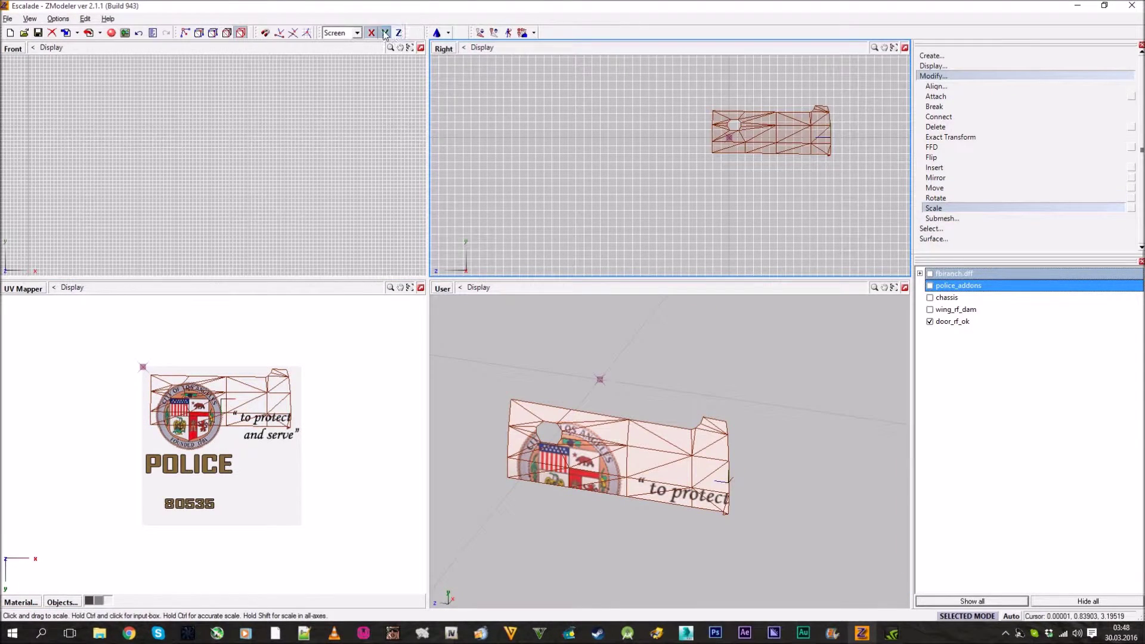
mouse_move(235, 389)
mouse_down()
mouse_move(275, 374)
mouse_move(282, 345)
mouse_move(301, 334)
mouse_up()
key(ctrl+z)
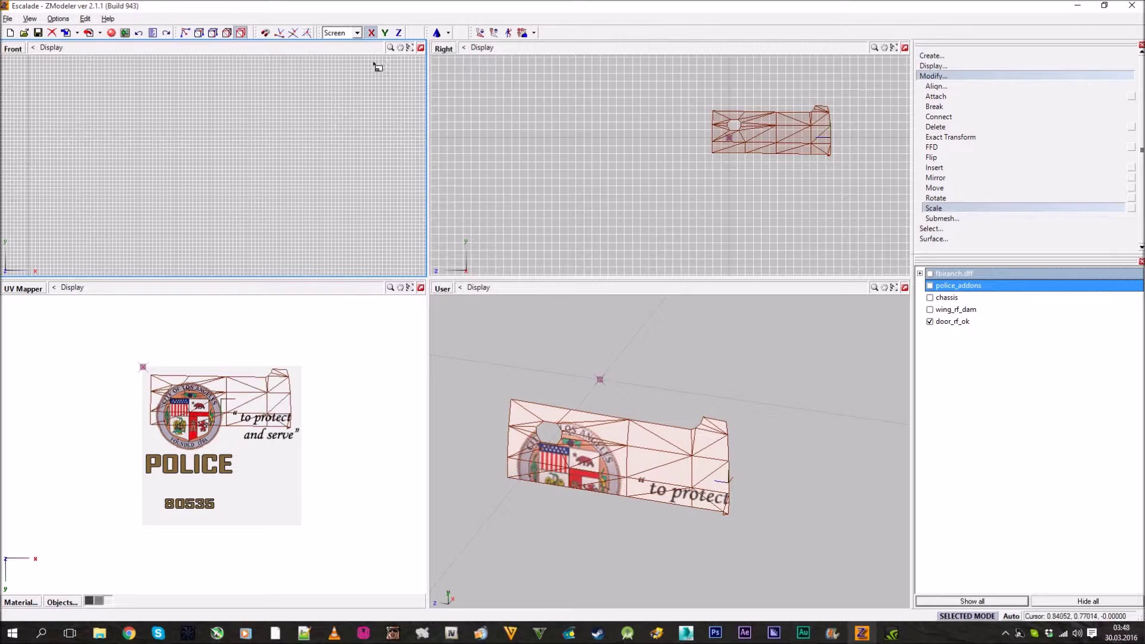
click(267, 400)
drag(267, 401, 320, 345)
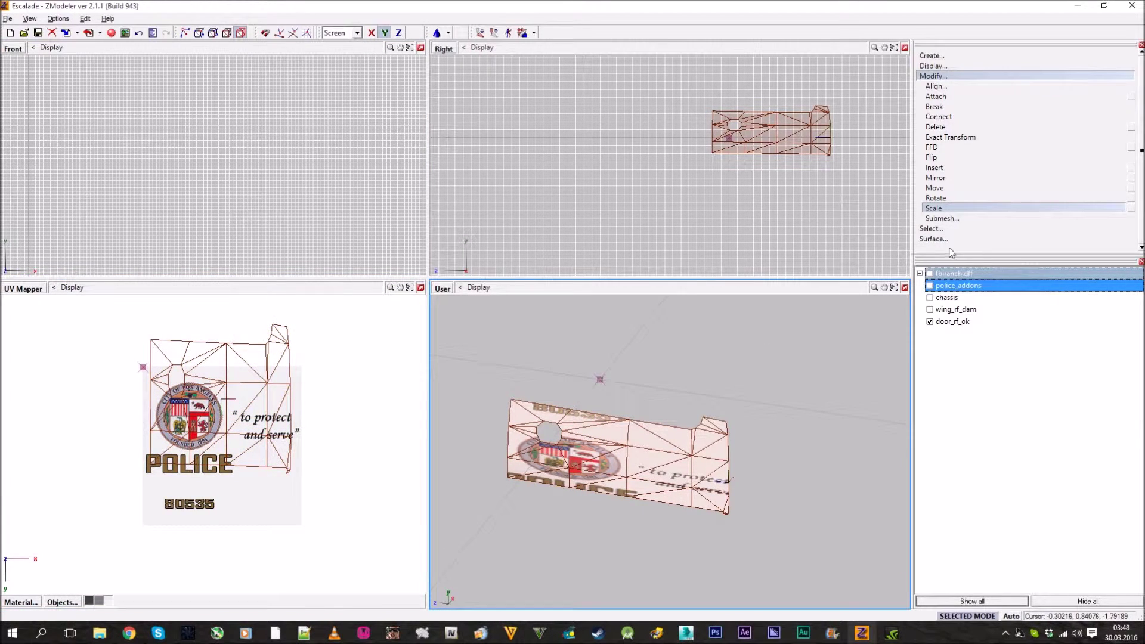
- Move the UV mesh down over the whole decal texture and scale it up slightly in both axes to frame the texture
click(941, 187)
click(295, 418)
drag(296, 418, 296, 460)
click(934, 209)
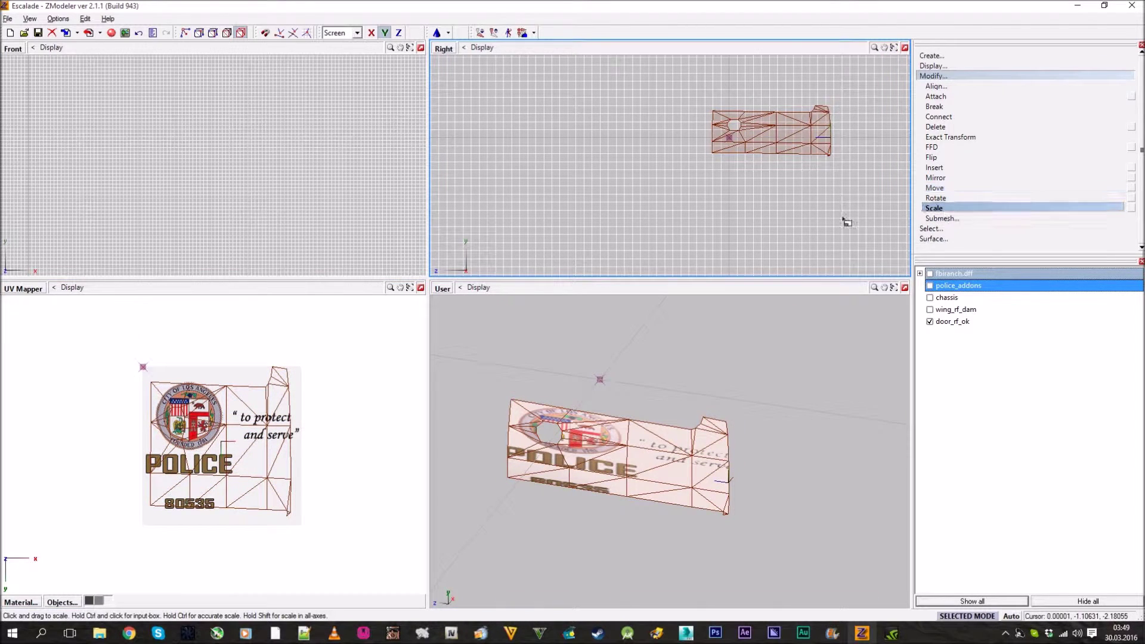
click(251, 421)
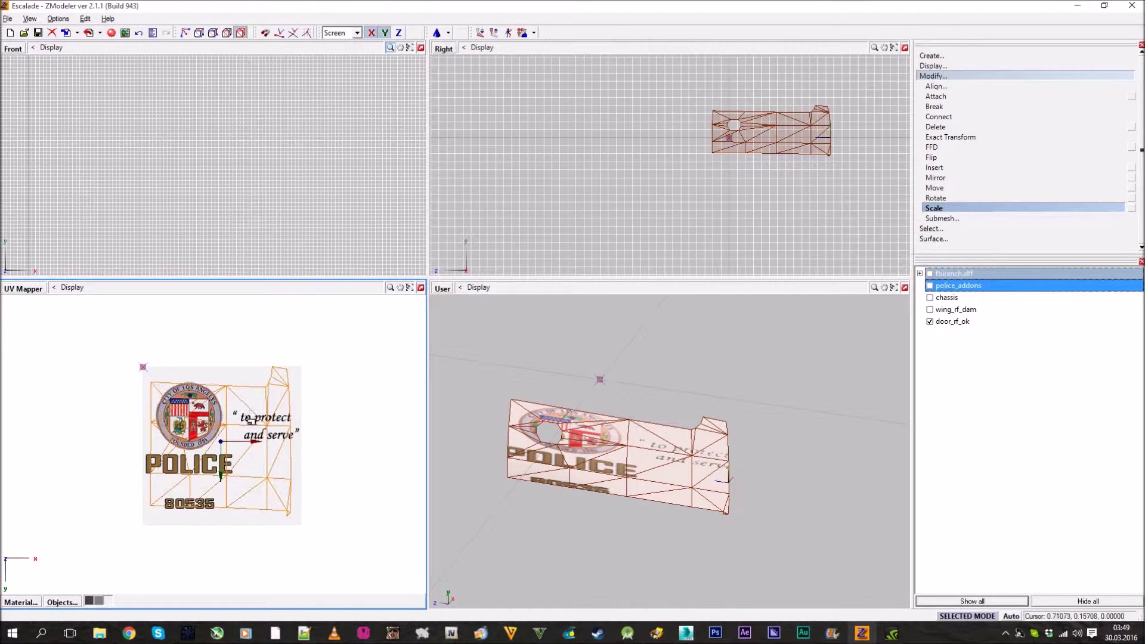
drag(250, 421, 249, 411)
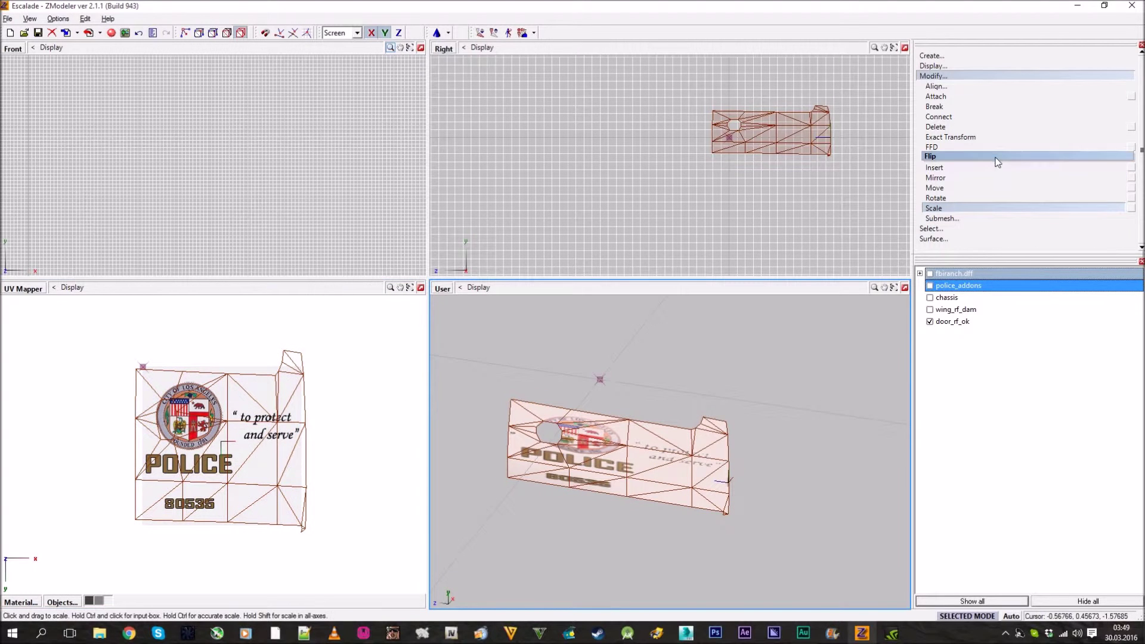
- Switch the User viewport to the 3D view and show the fbiranch.dff model
click(983, 76)
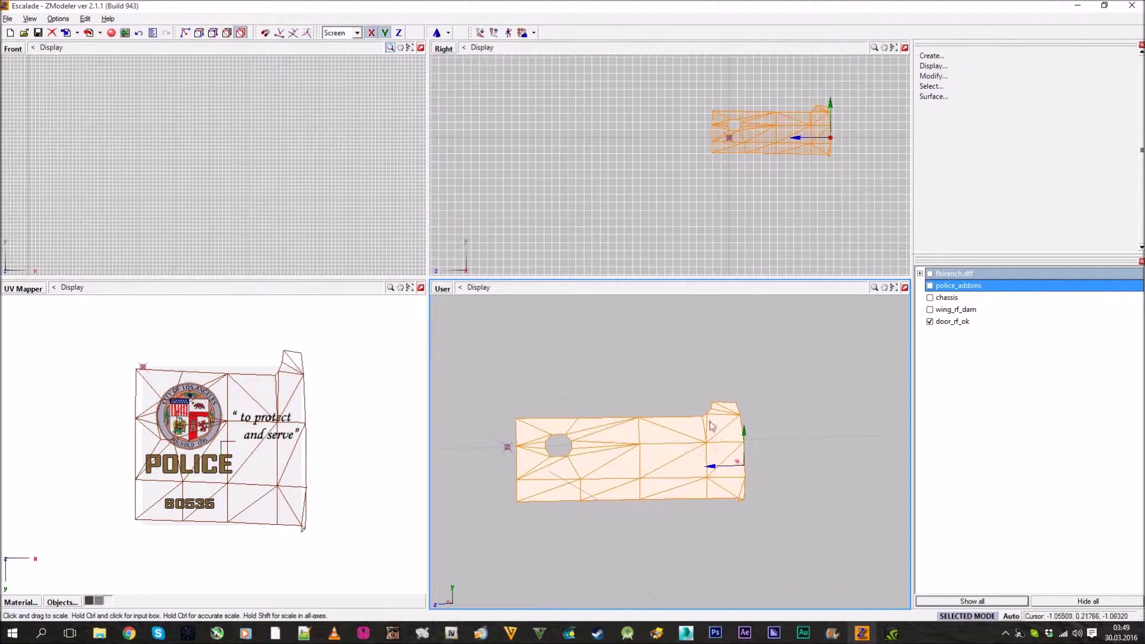
click(443, 288)
click(457, 302)
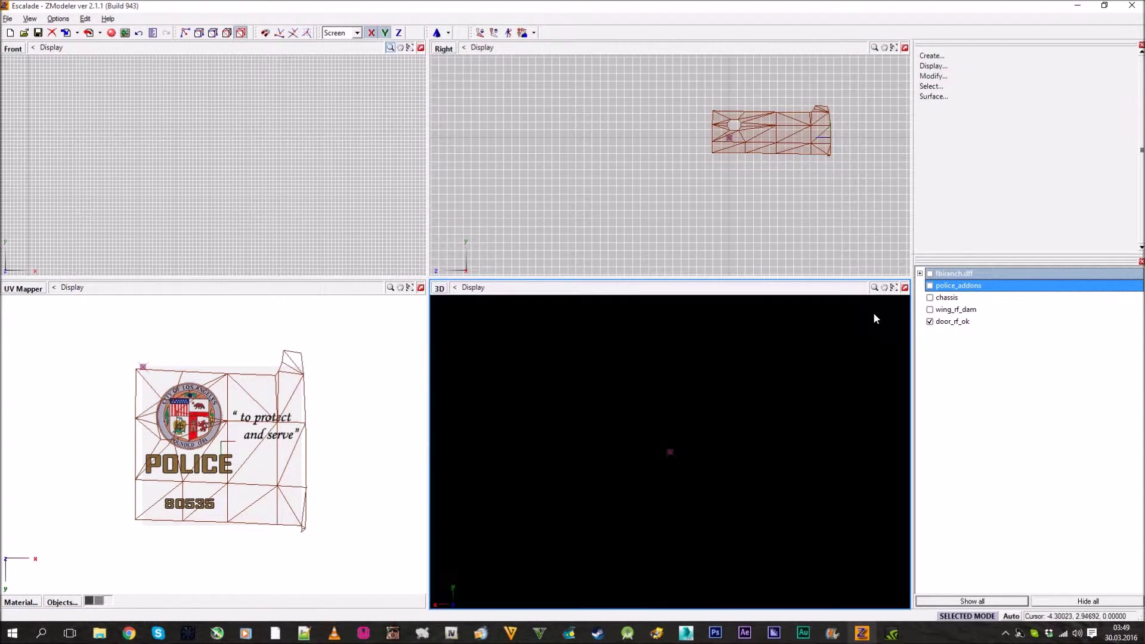
click(929, 274)
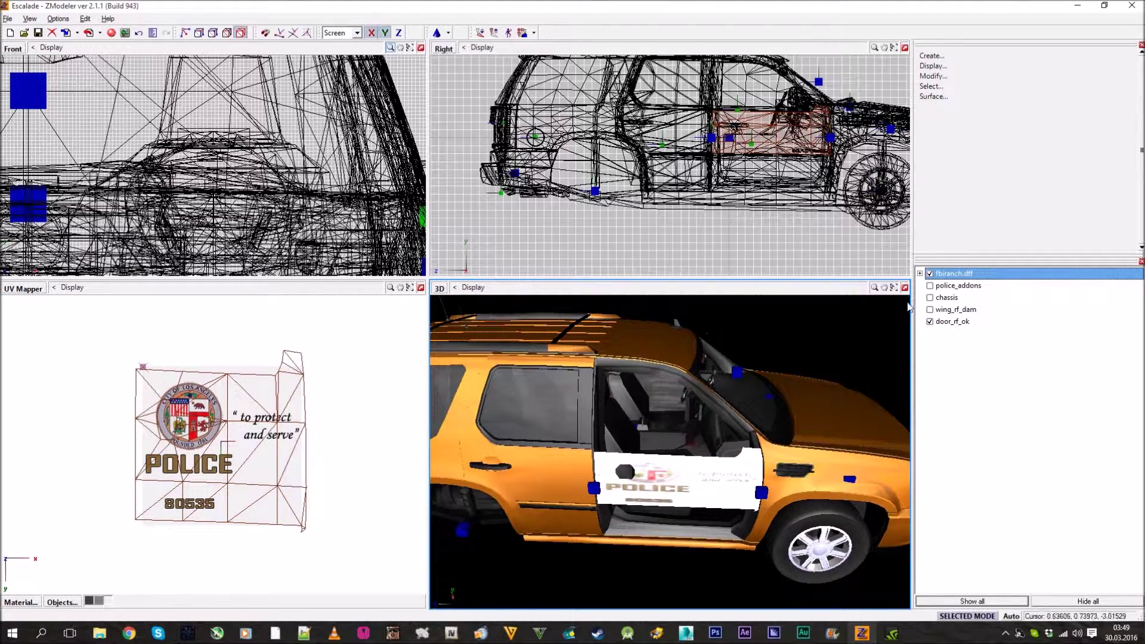
- Expand fbiranch.dff down to door_rf_dummy and show its door_rf_ok part
click(919, 274)
click(929, 310)
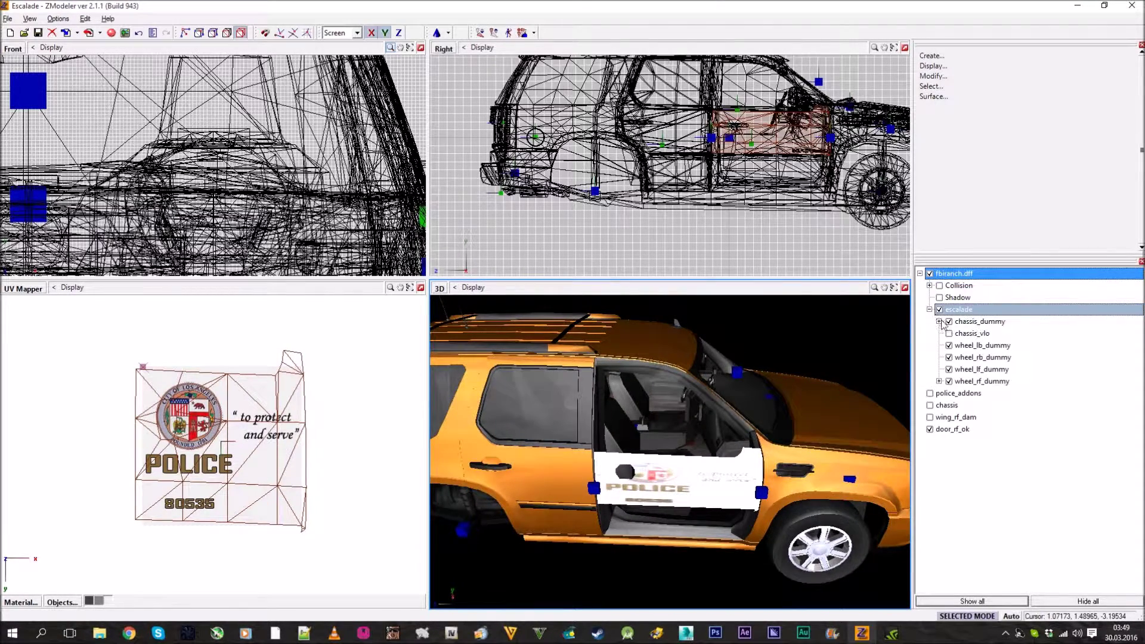
click(938, 321)
click(945, 332)
scroll(947, 346, down, 1)
click(948, 382)
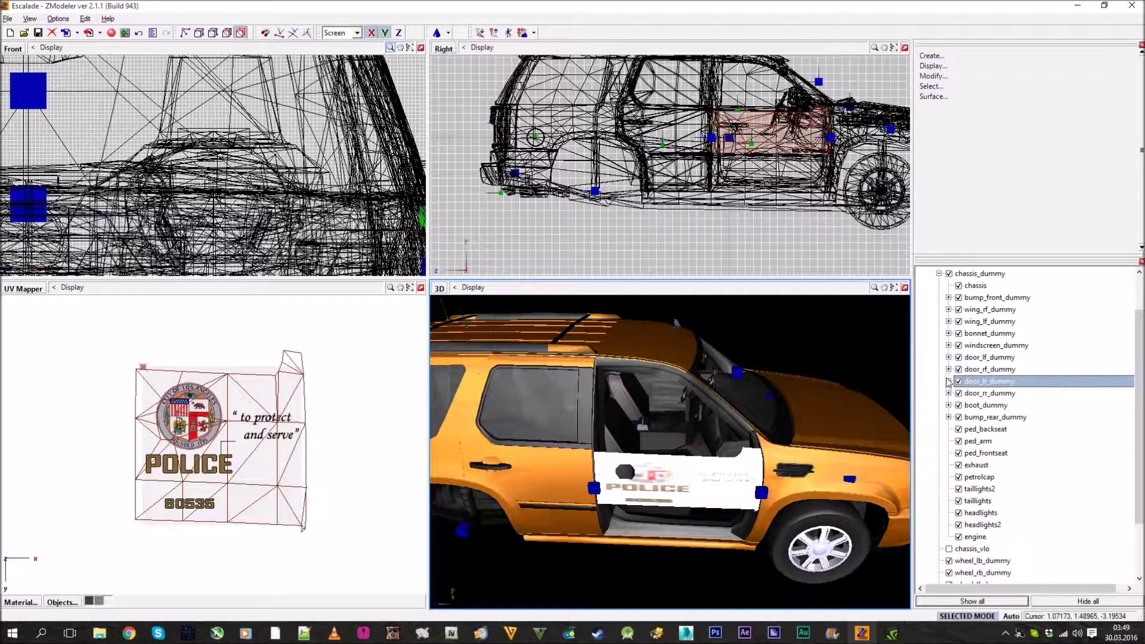
click(949, 360)
click(948, 360)
click(950, 405)
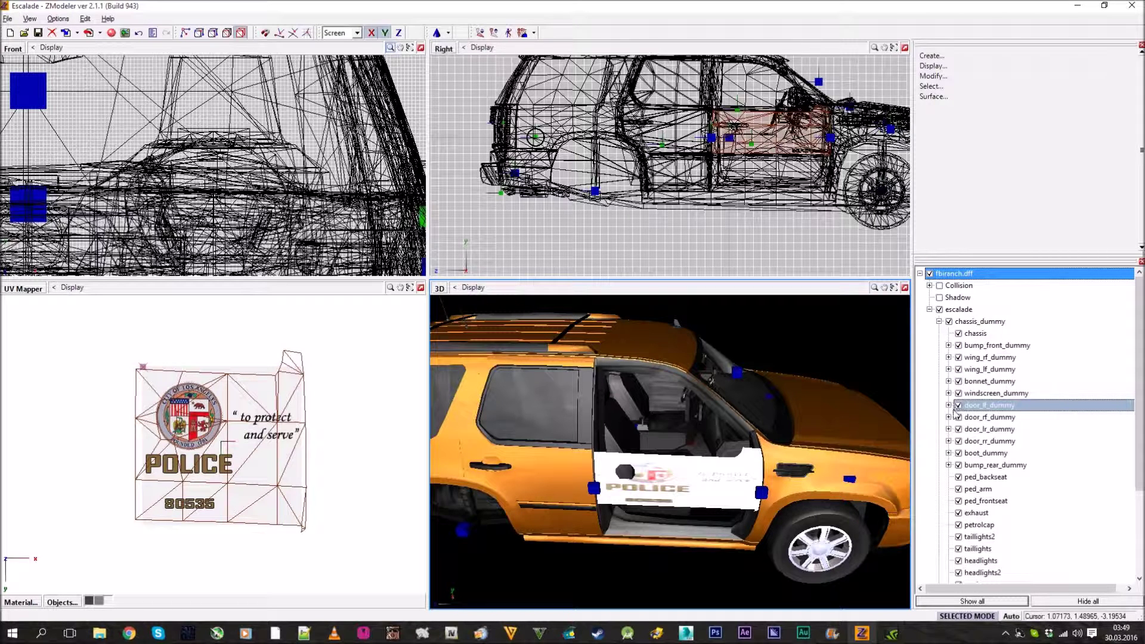
click(955, 417)
click(949, 417)
click(990, 429)
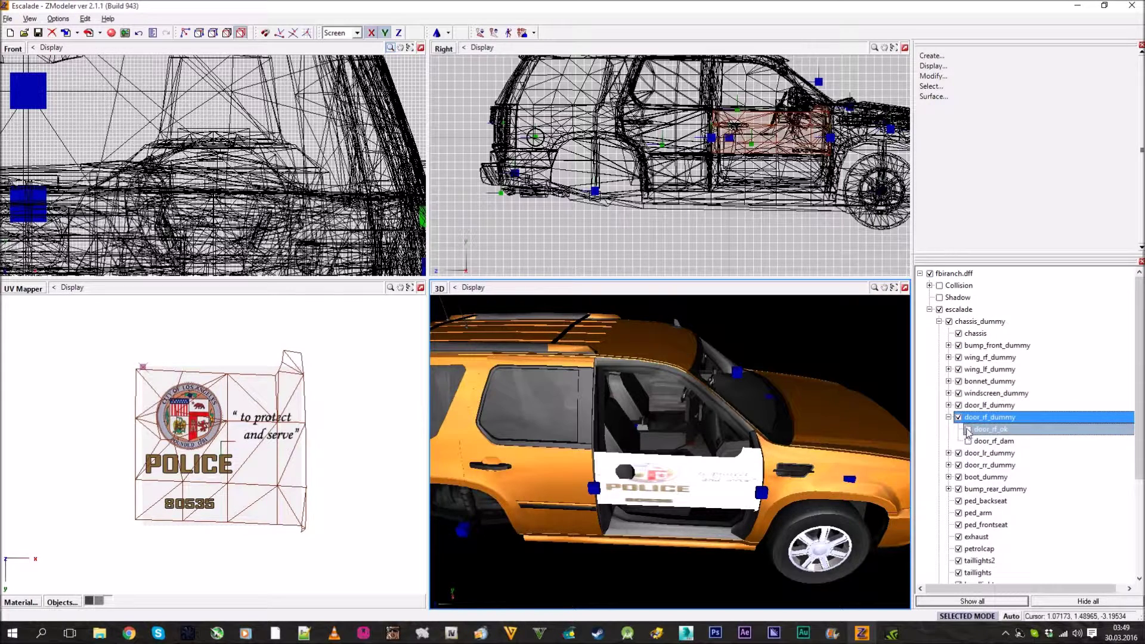
scroll(724, 442, up, 2)
scroll(725, 442, up, 4)
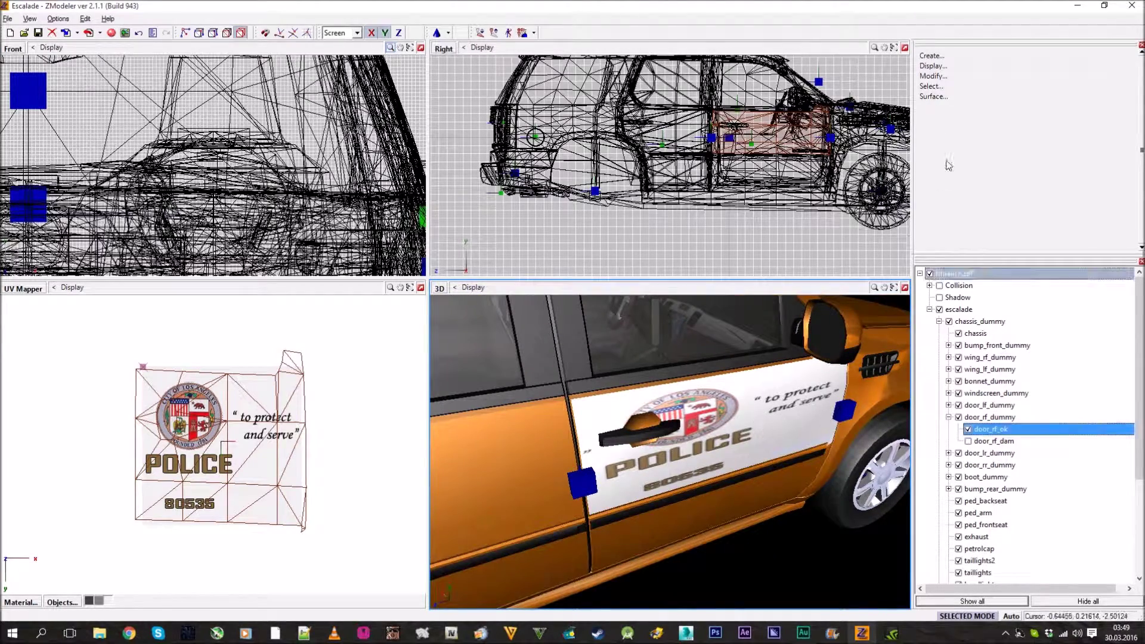
- Switch the UV Mapper viewport to the Top view
click(996, 393)
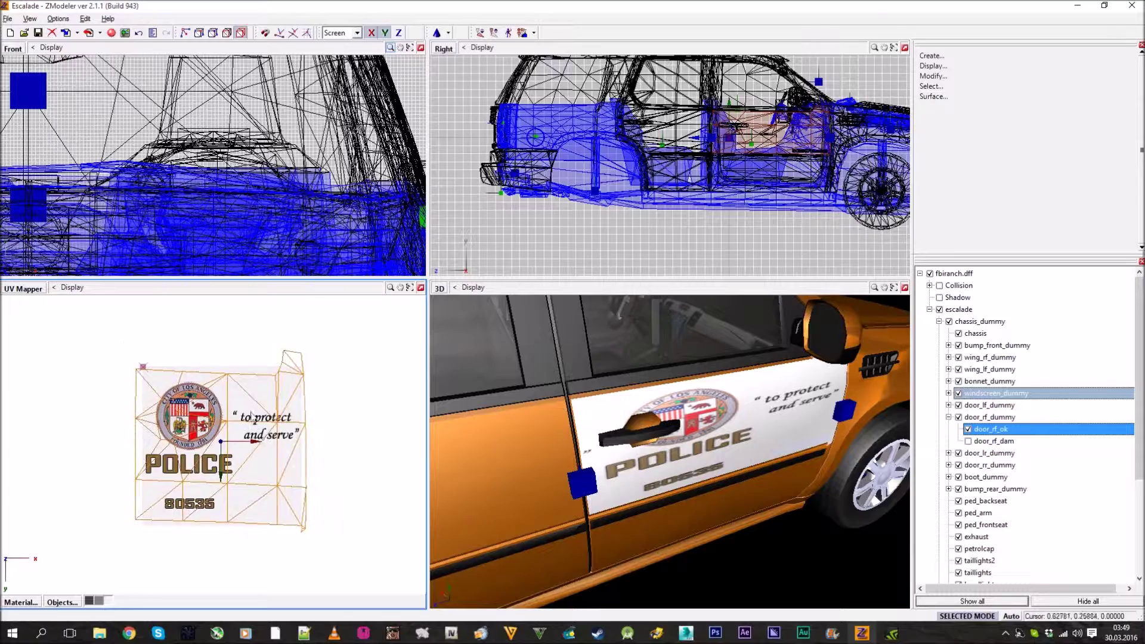
click(207, 460)
scroll(225, 150, down, 6)
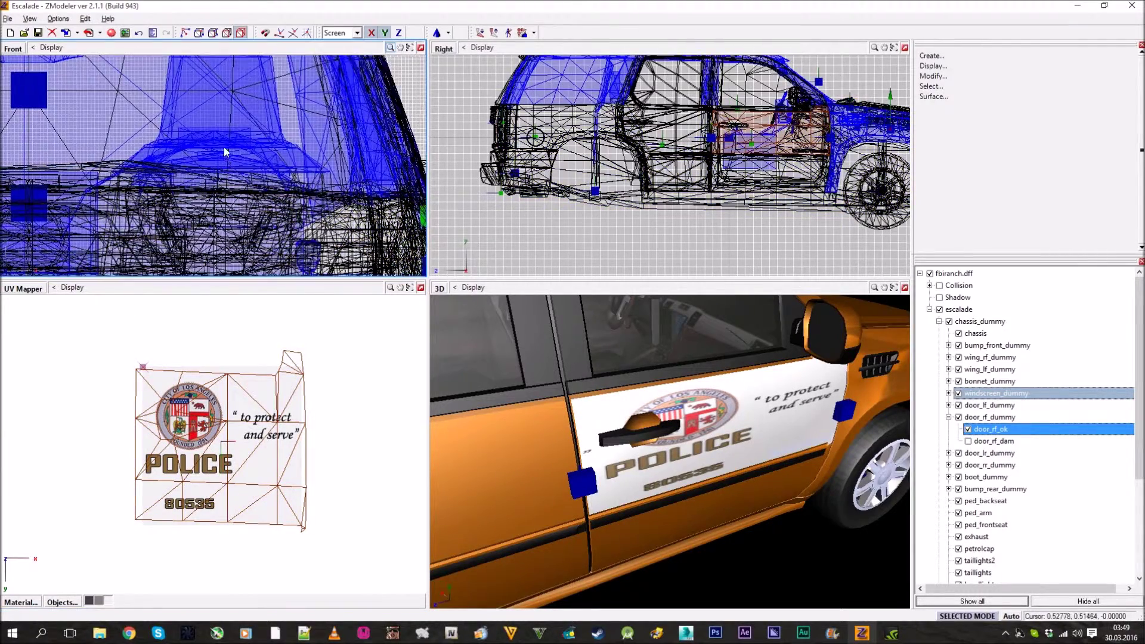
click(271, 148)
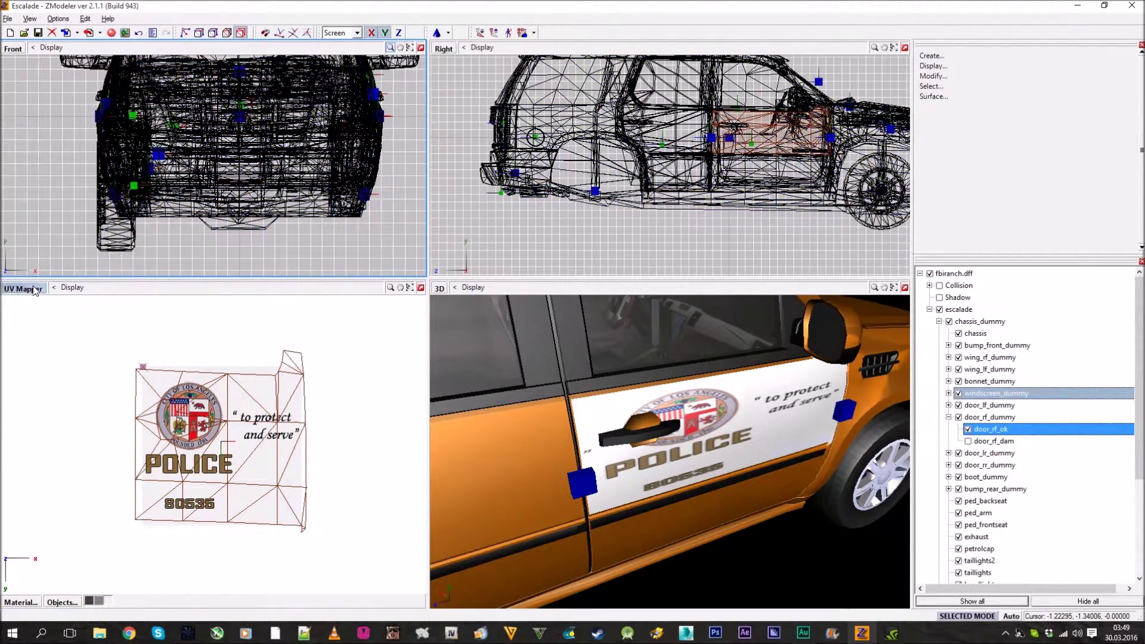
click(24, 289)
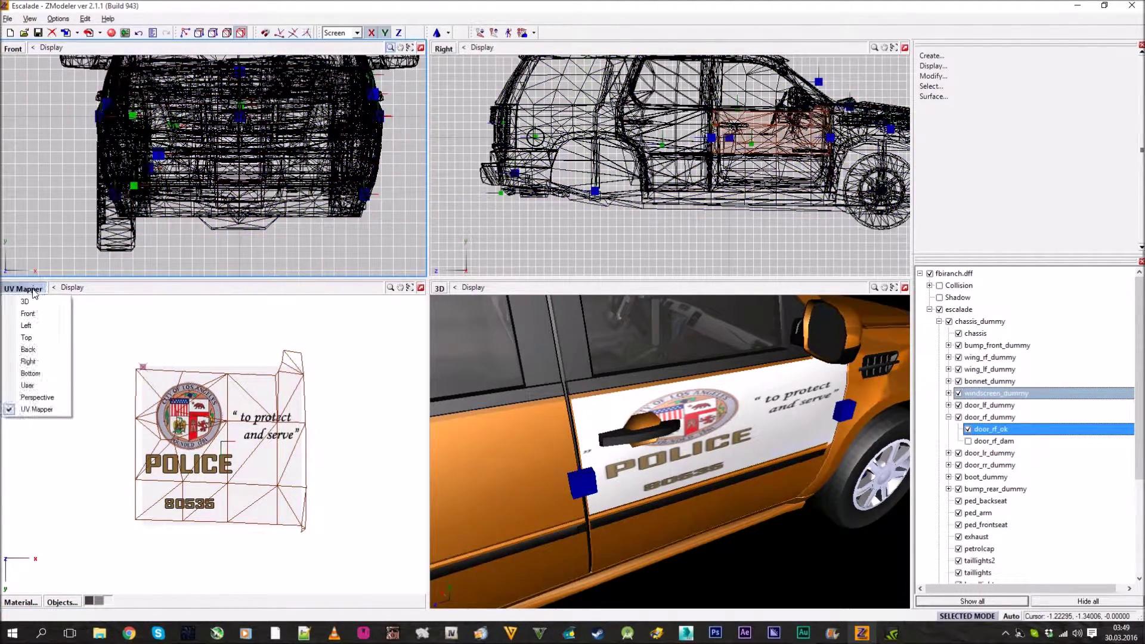
click(26, 337)
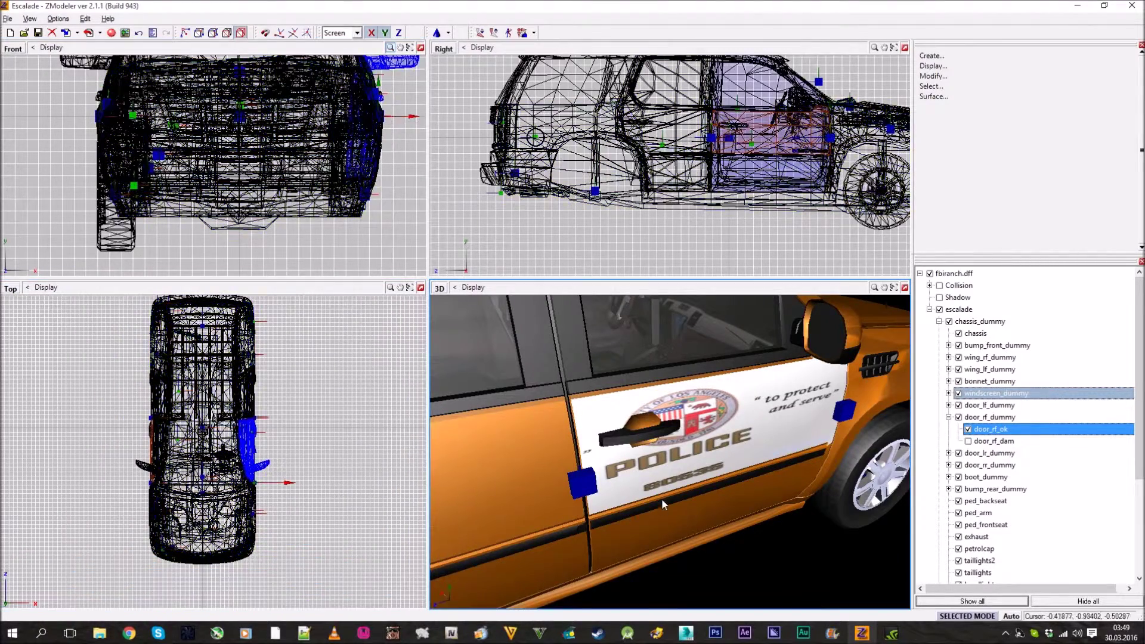
- Set up the Move command for the X axis only and frame the door's decal panel in the Top view
middle_drag(660, 499, 477, 514)
click(933, 76)
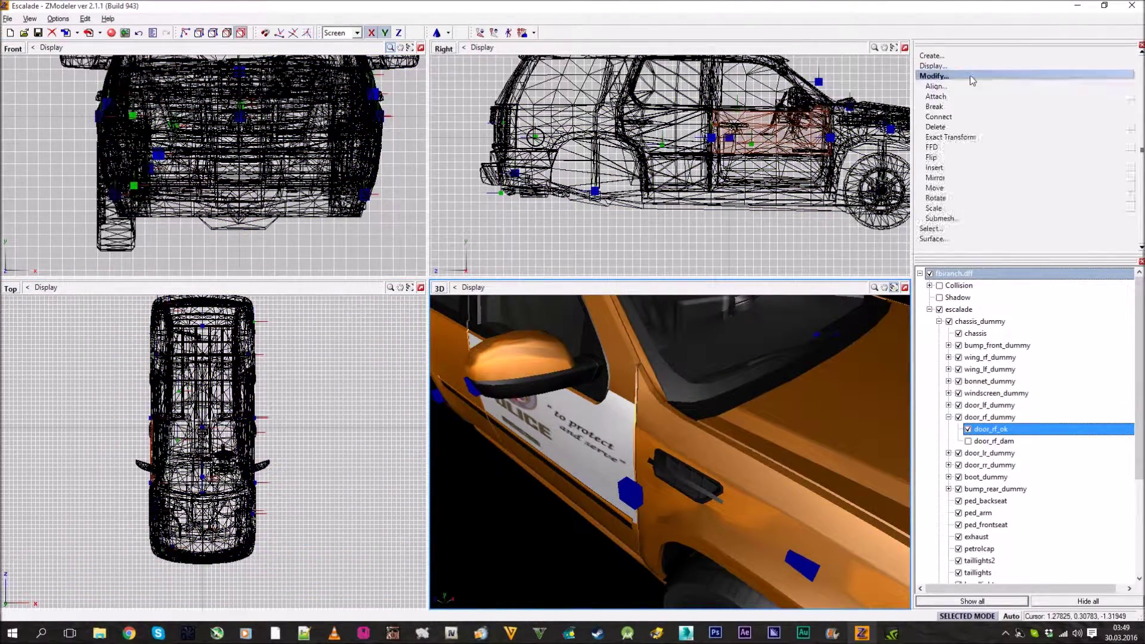
click(964, 188)
scroll(544, 427, up, 2)
middle_drag(543, 427, 614, 431)
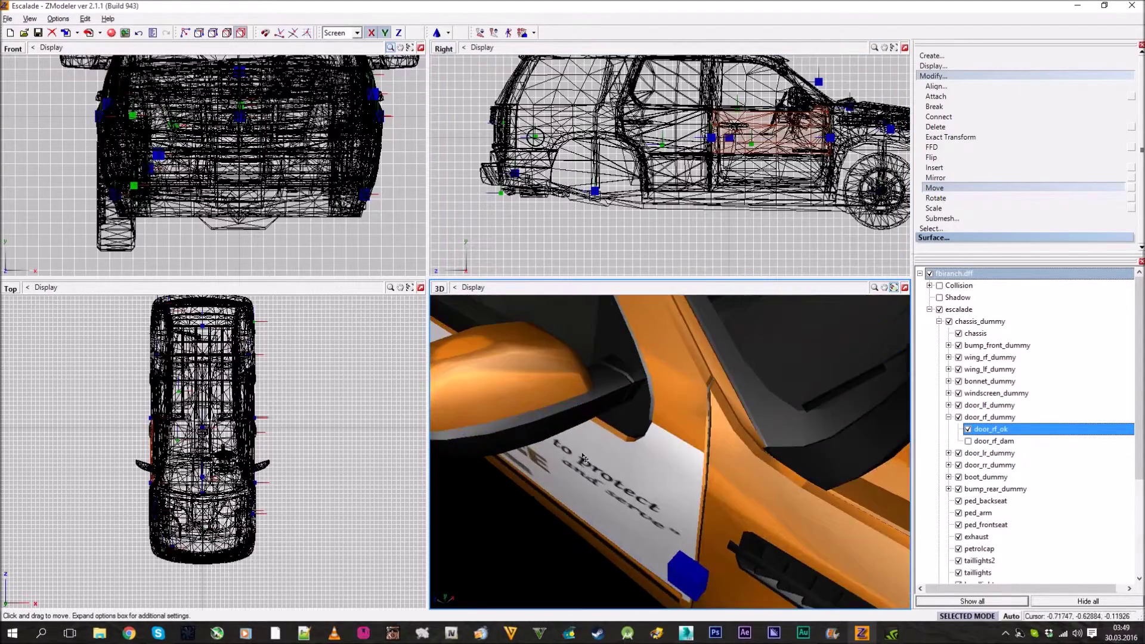
scroll(615, 433, down, 3)
scroll(137, 473, up, 3)
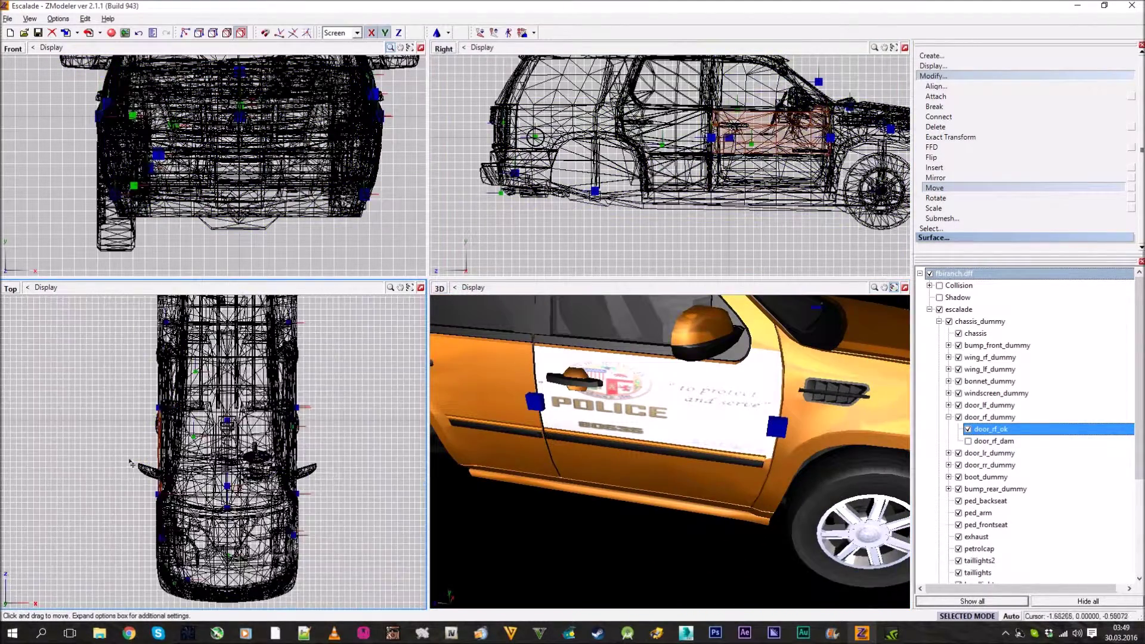
scroll(137, 473, up, 4)
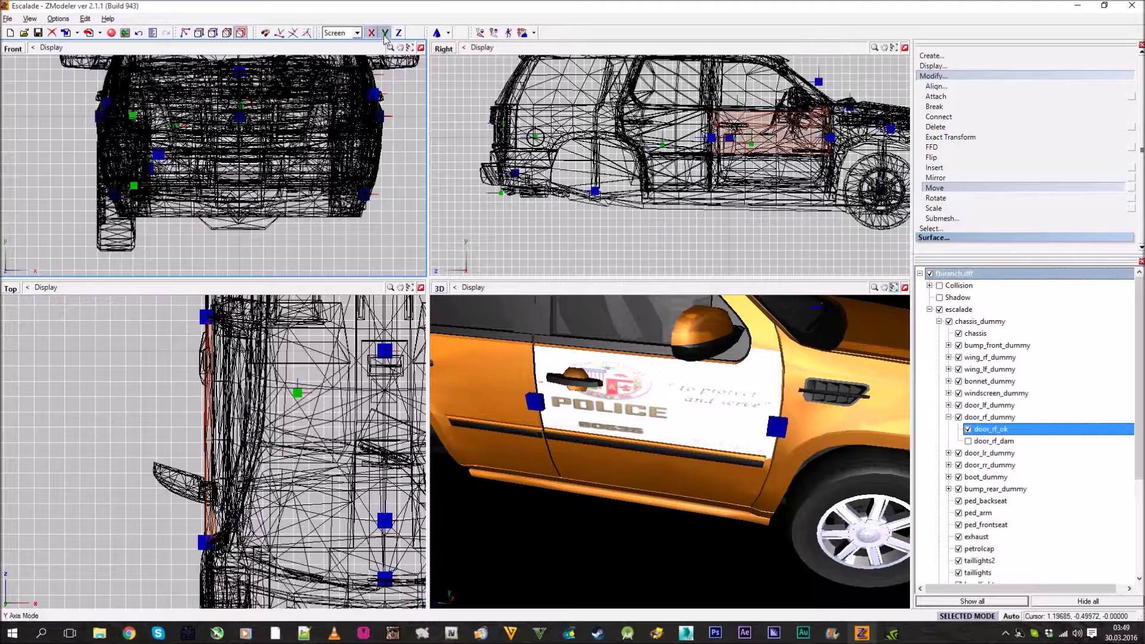
click(384, 37)
middle_drag(142, 423, 137, 410)
scroll(193, 423, up, 2)
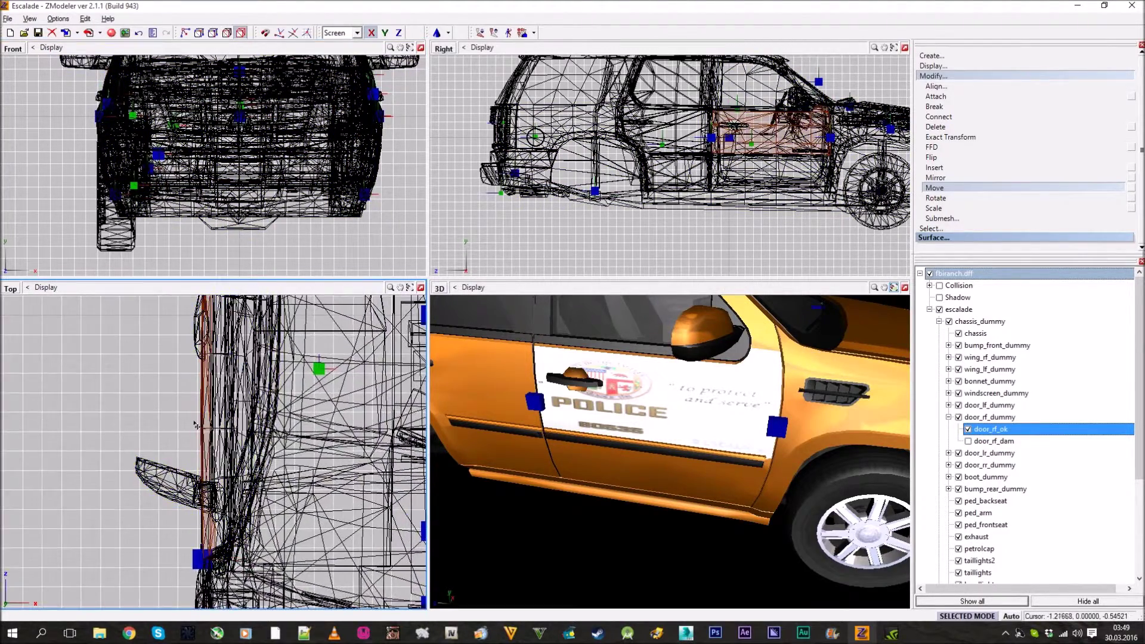
scroll(197, 424, up, 3)
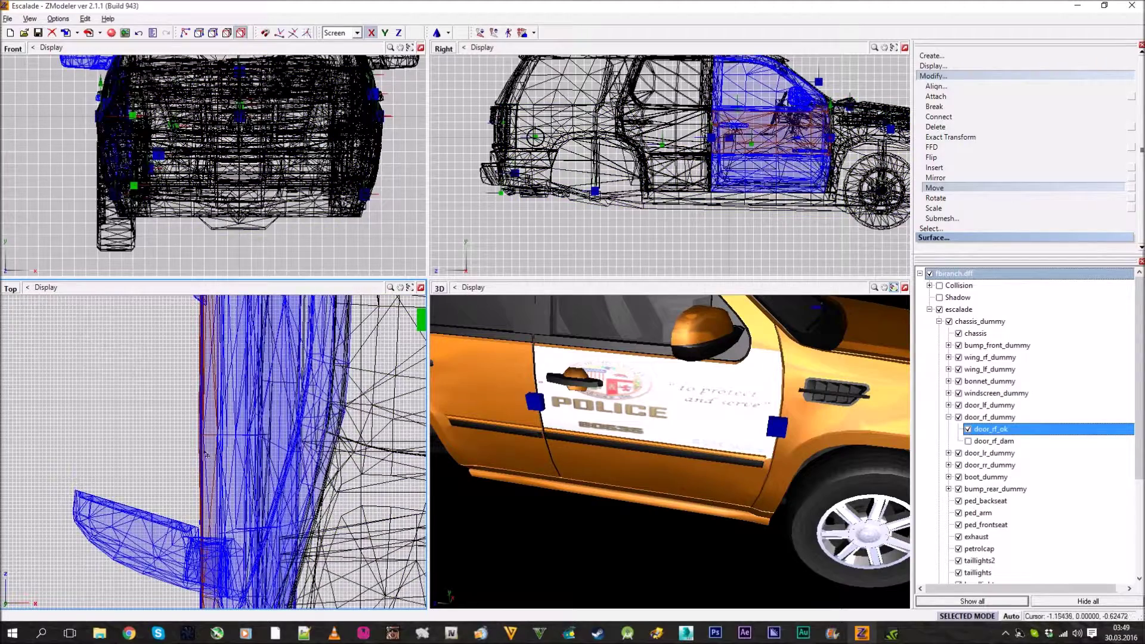
scroll(1030, 343, down, 4)
scroll(1030, 344, up, 4)
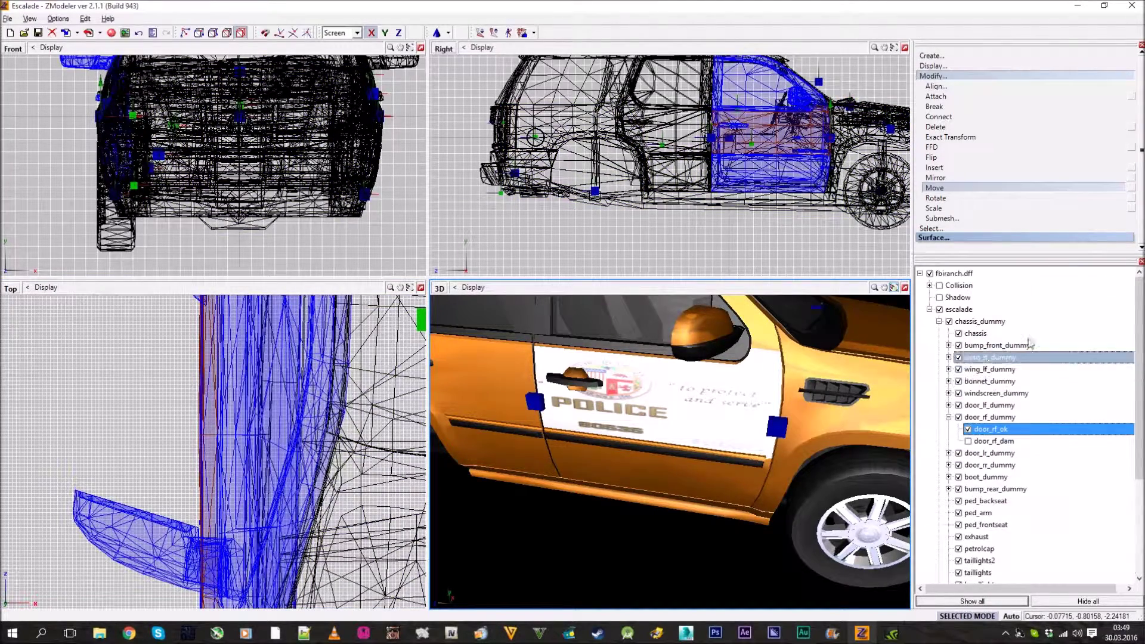
- Reorder the detached door_rf_ok above fbiranch.dff in the object hierarchy and collapse fbiranch.dff
click(919, 273)
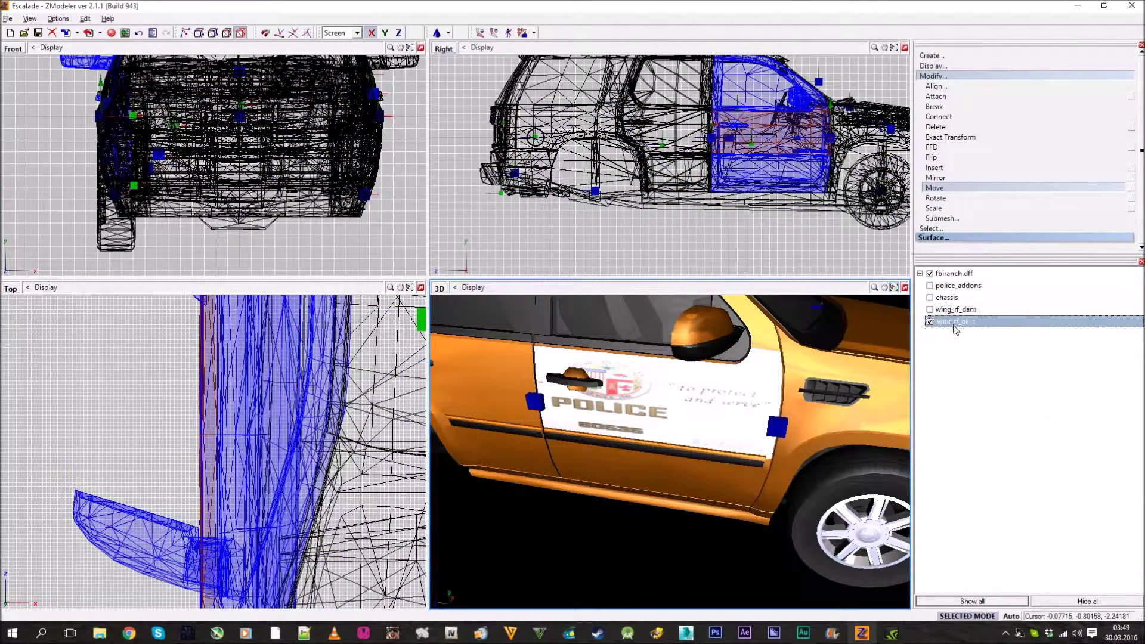
drag(956, 329, 927, 286)
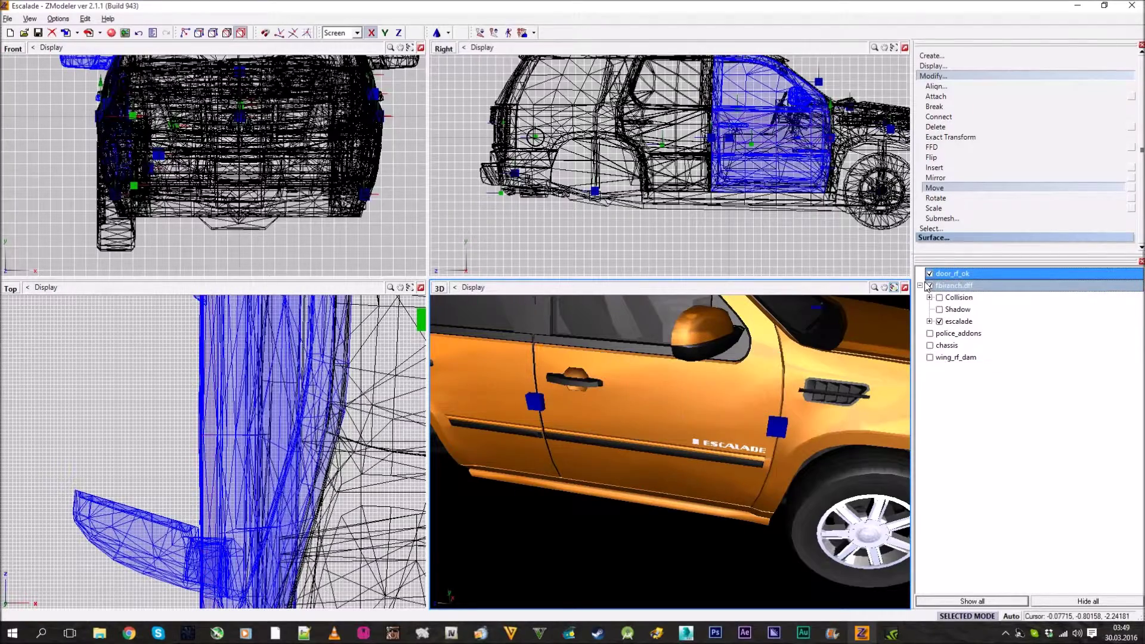
click(921, 285)
- Move the detached decal panel slightly outward along X in the Top view so it sits over the door's surface
middle_drag(623, 447, 677, 436)
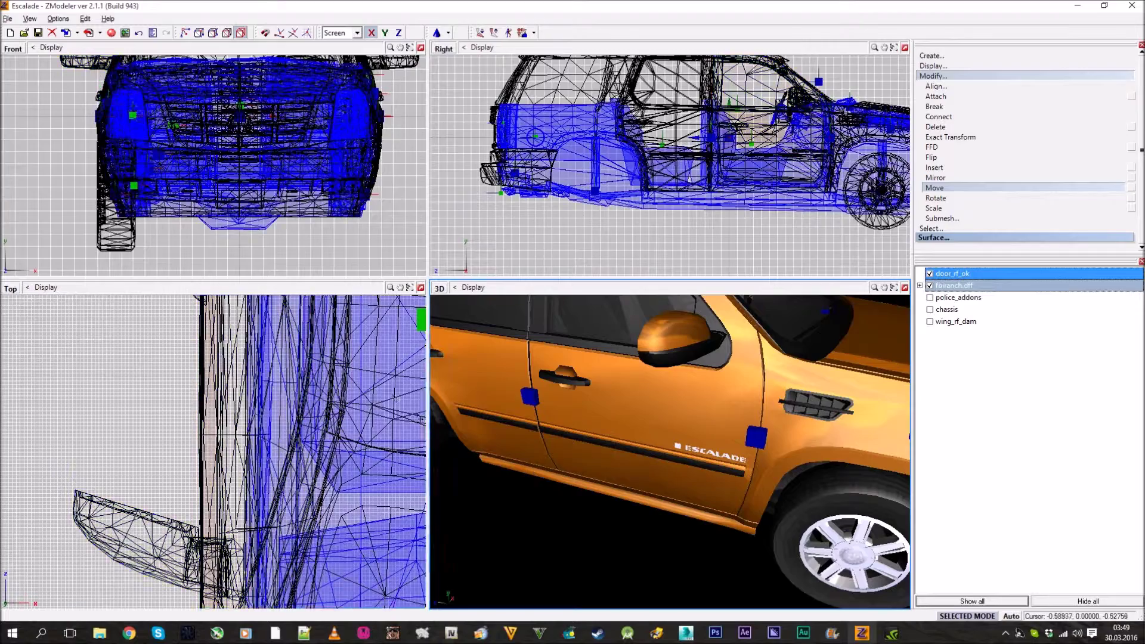
scroll(217, 429, up, 2)
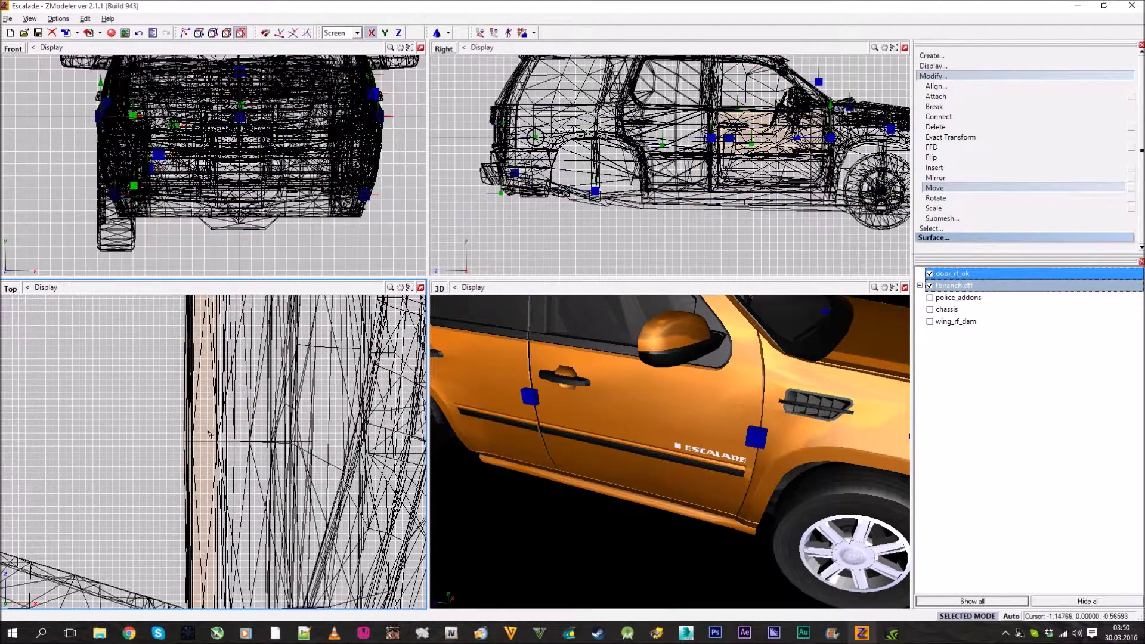
click(210, 435)
middle_drag(715, 441, 746, 480)
click(957, 88)
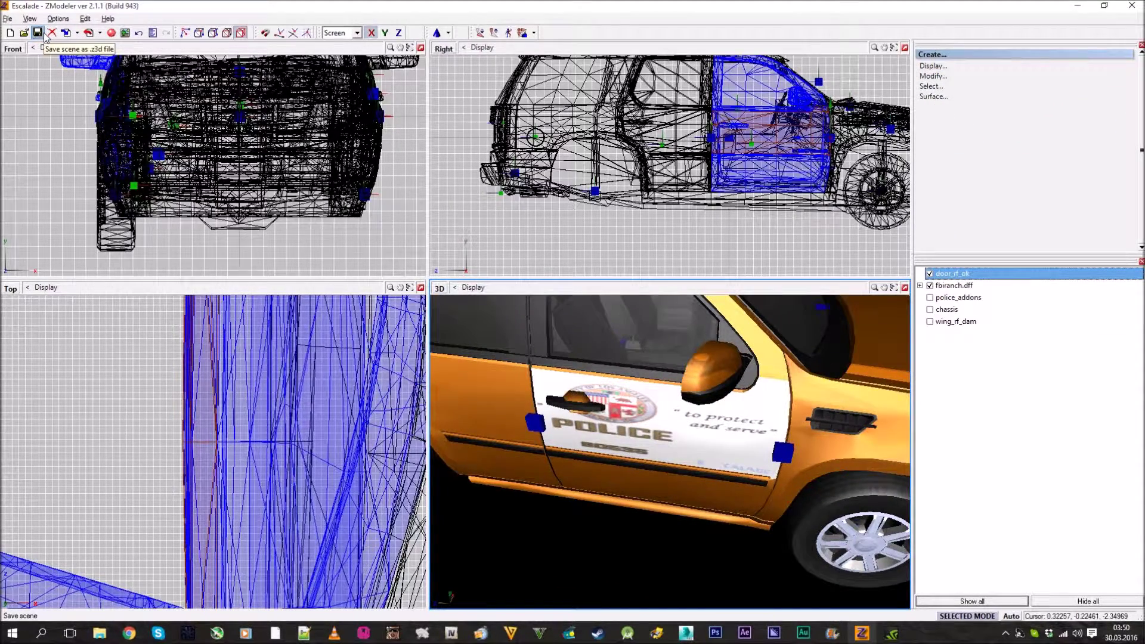
- Examine the police decal's fit on the front door from several angles and distances in the 3D view
middle_drag(658, 460, 675, 477)
scroll(662, 459, down, 2)
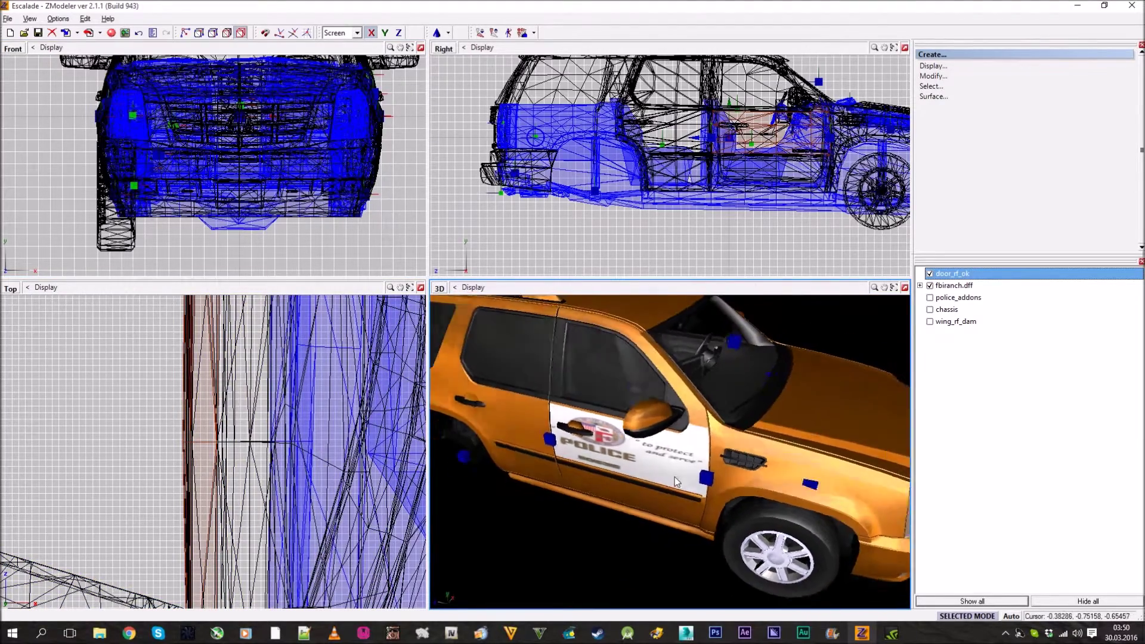
scroll(691, 459, up, 6)
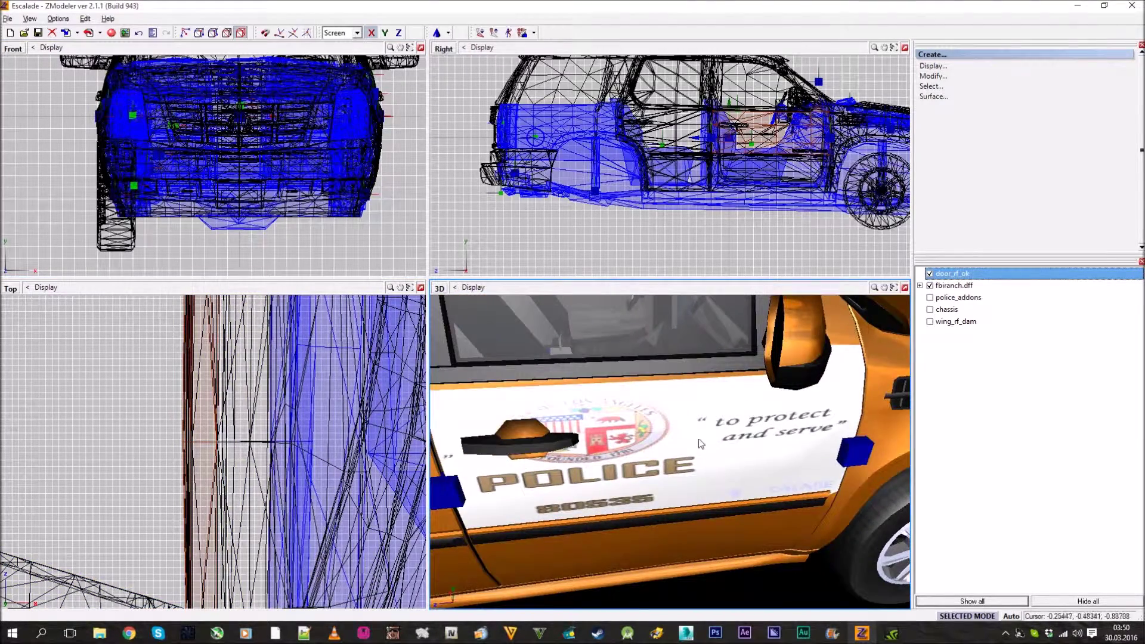
scroll(701, 444, down, 5)
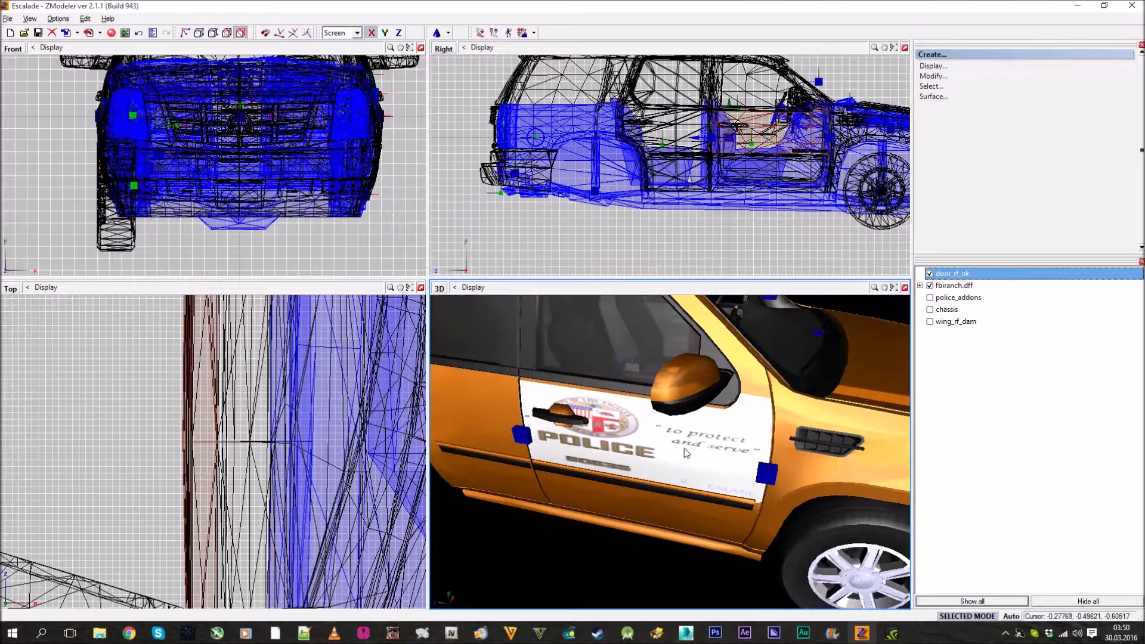
middle_drag(674, 443, 661, 416)
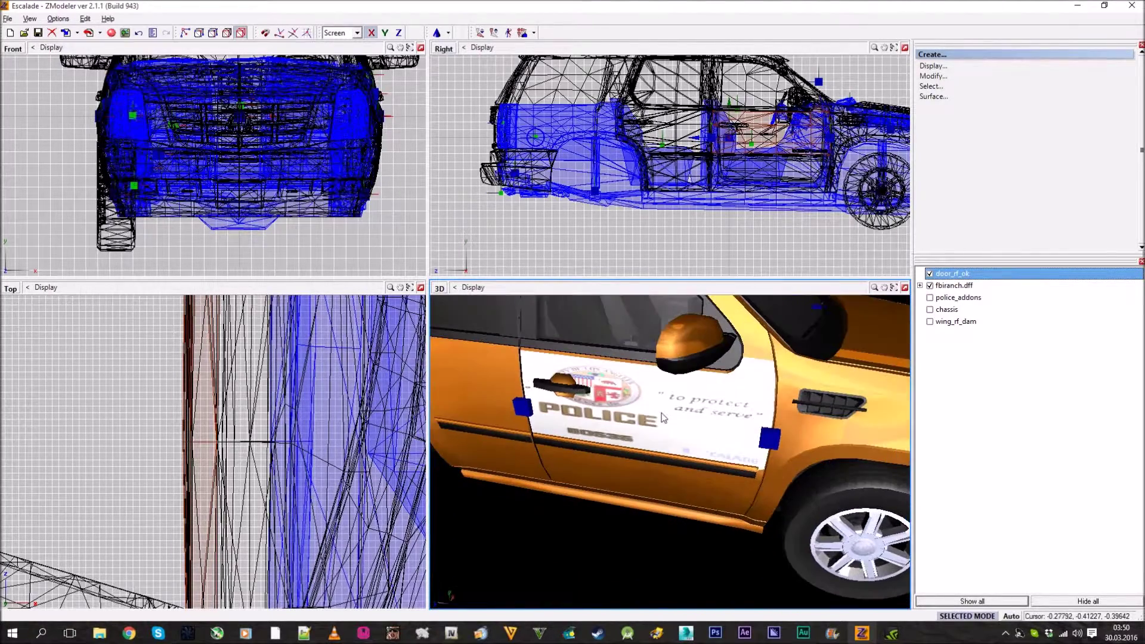
- Switch to File Explorer, go up to the Zmodeler Tutorials folder, and open sentinel.txd from the Sentinel folder in TXD Workshop
click(99, 634)
click(477, 582)
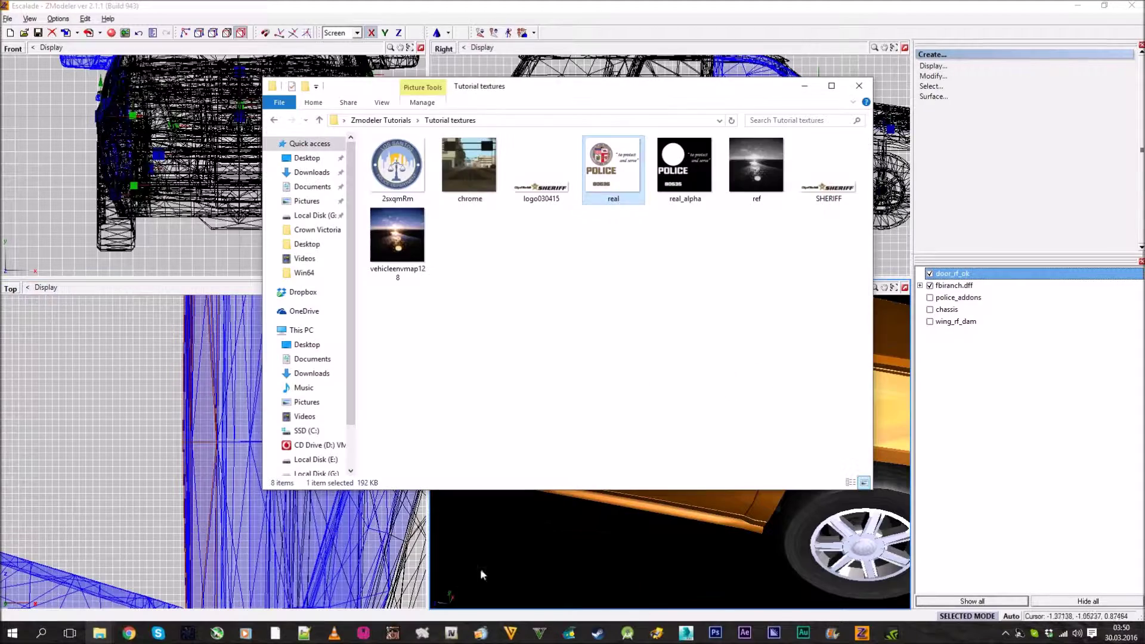
key(BackSpace)
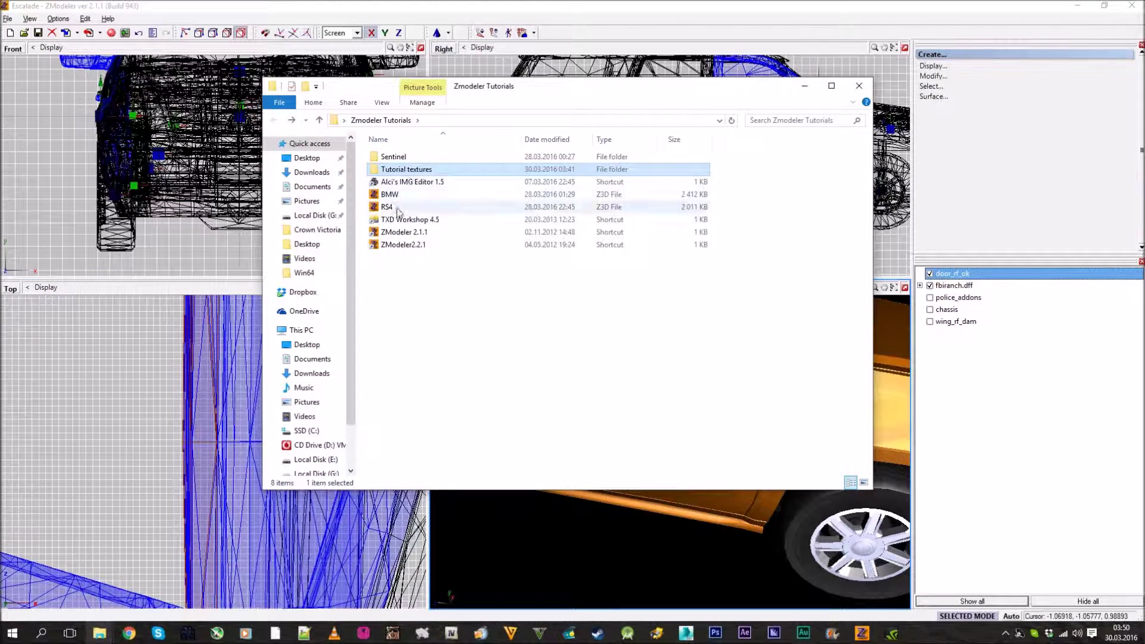
double_click(399, 157)
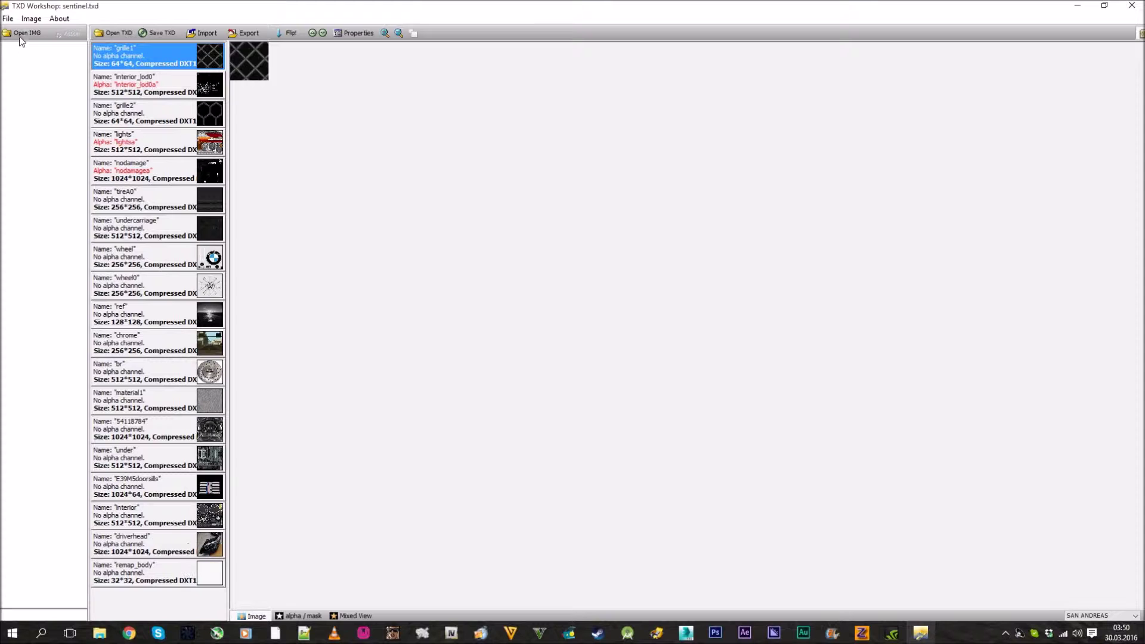
- Duplicate the grille1 texture and replace the copy's image with the police decal image real from the Tutorial textures folder
click(32, 18)
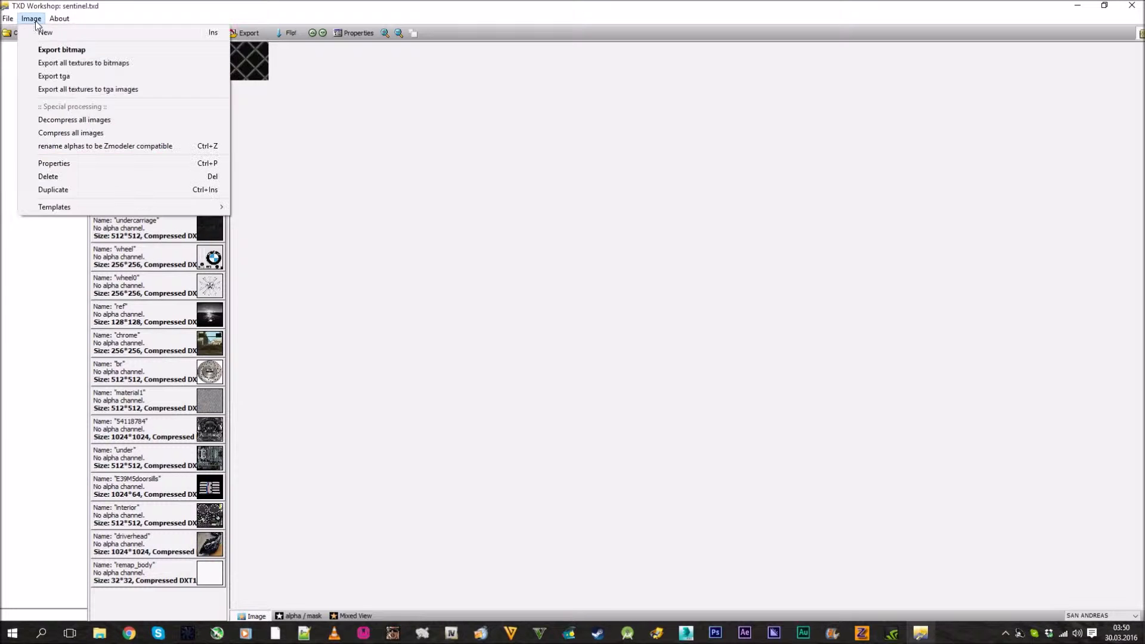
click(105, 191)
click(166, 608)
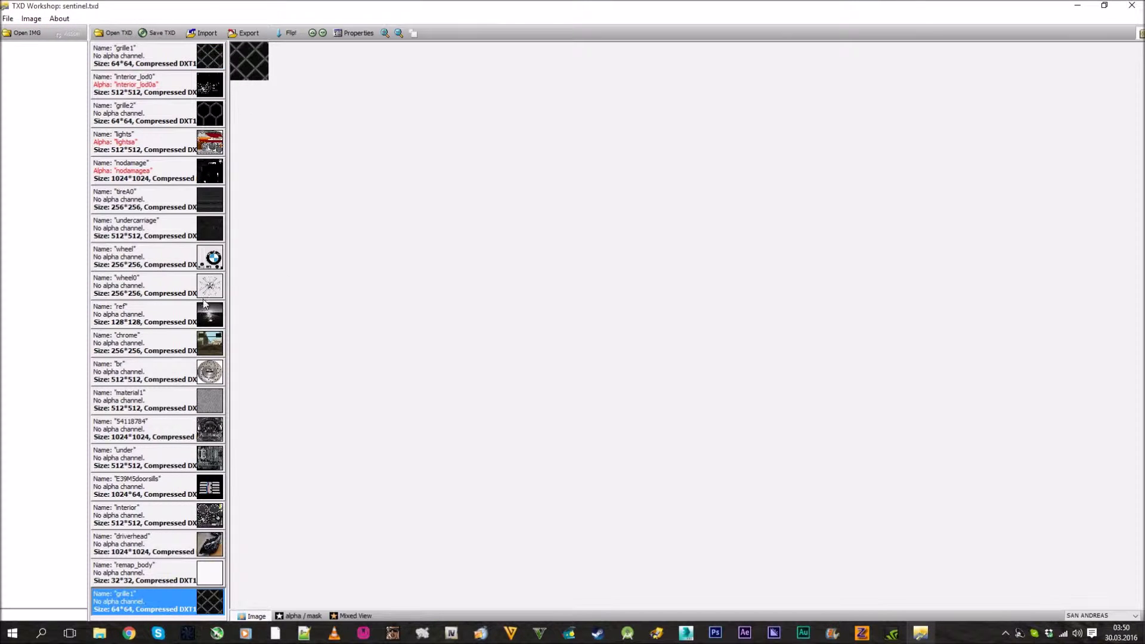
click(200, 35)
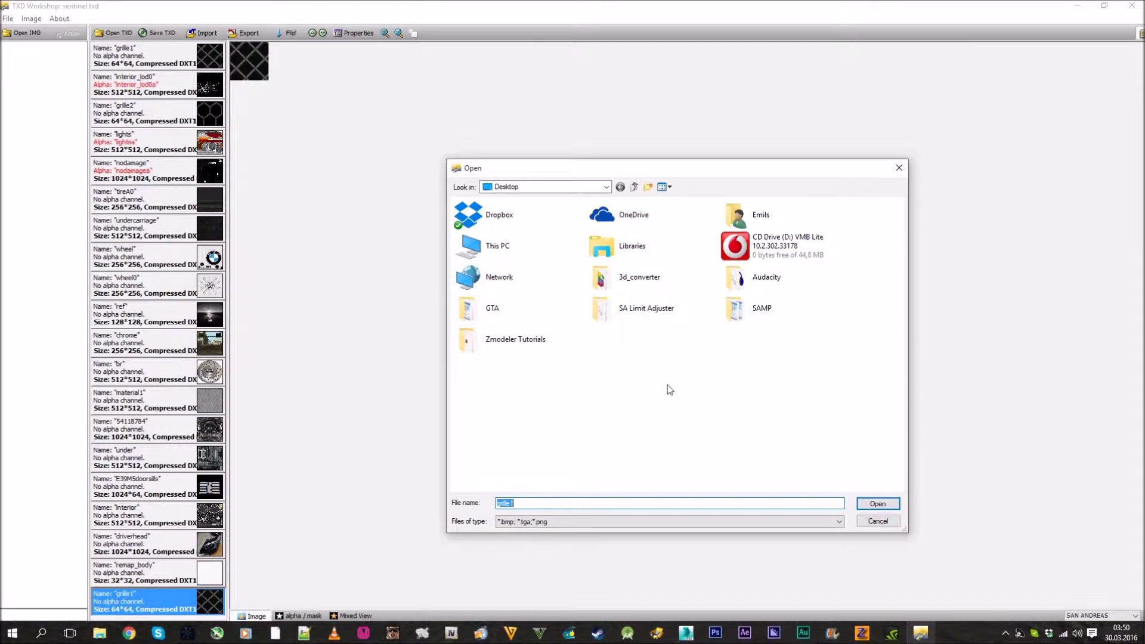
double_click(513, 336)
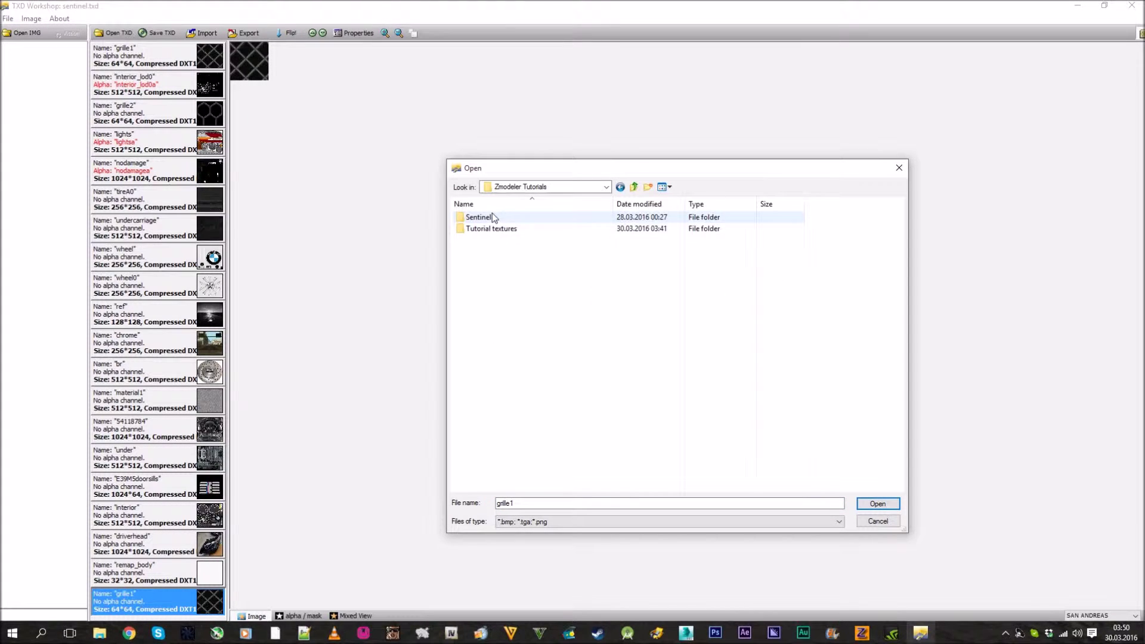
double_click(504, 239)
click(673, 266)
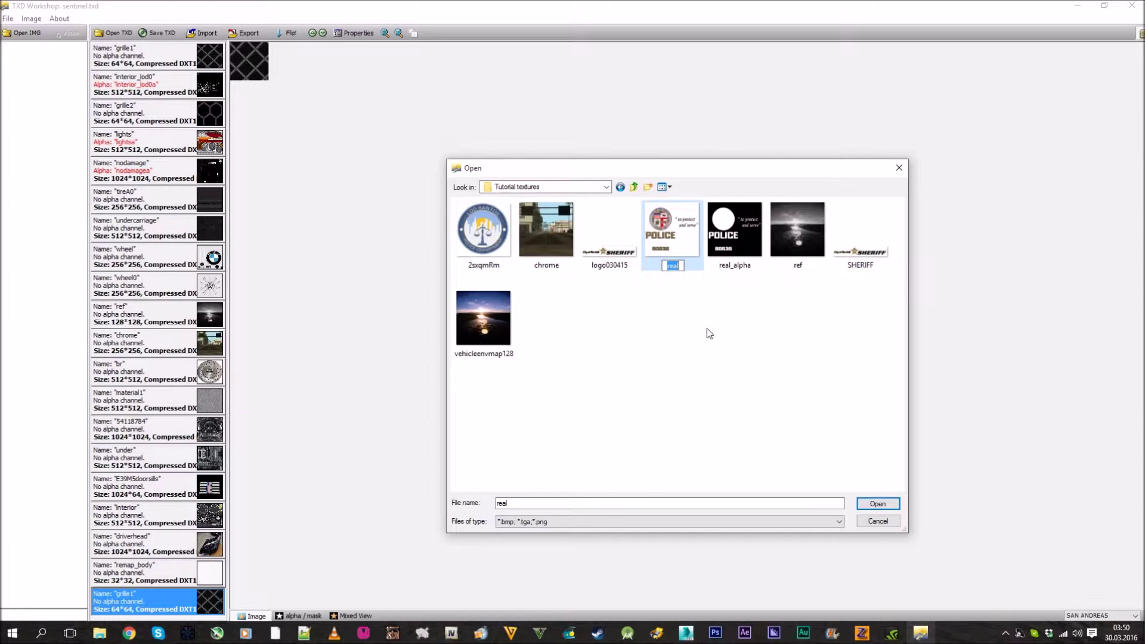
double_click(673, 230)
- Name the duplicated texture real and its alpha reala, with alpha used and compression enabled
double_click(143, 608)
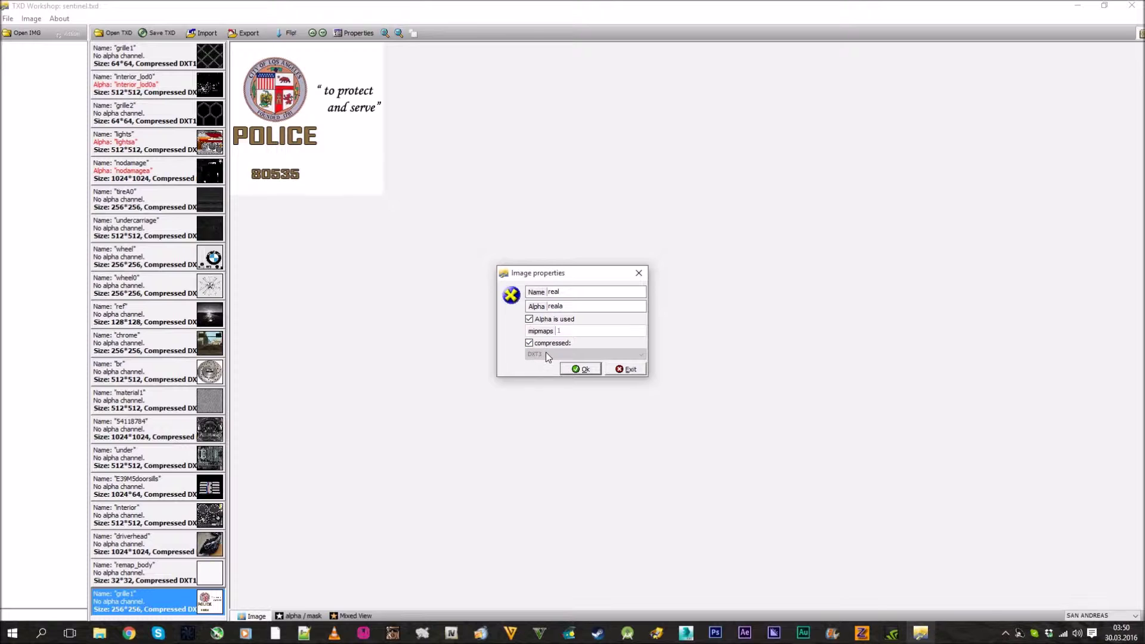
click(587, 370)
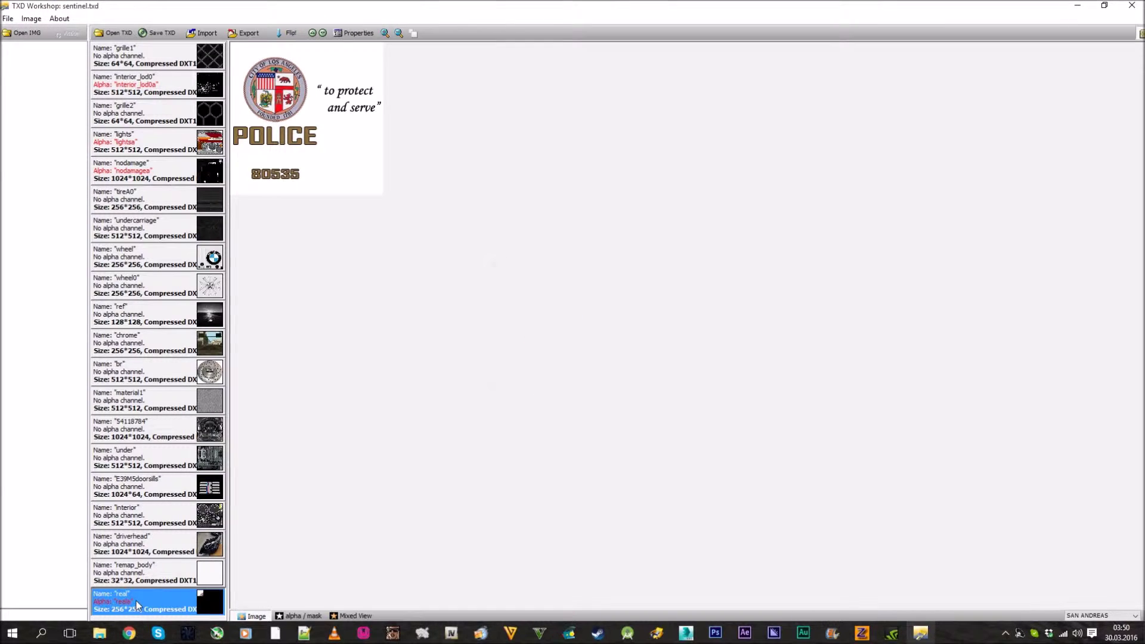
double_click(136, 600)
click(582, 369)
- Import real_alpha as the real texture's alpha mask and compare the mask with the colour image
click(304, 617)
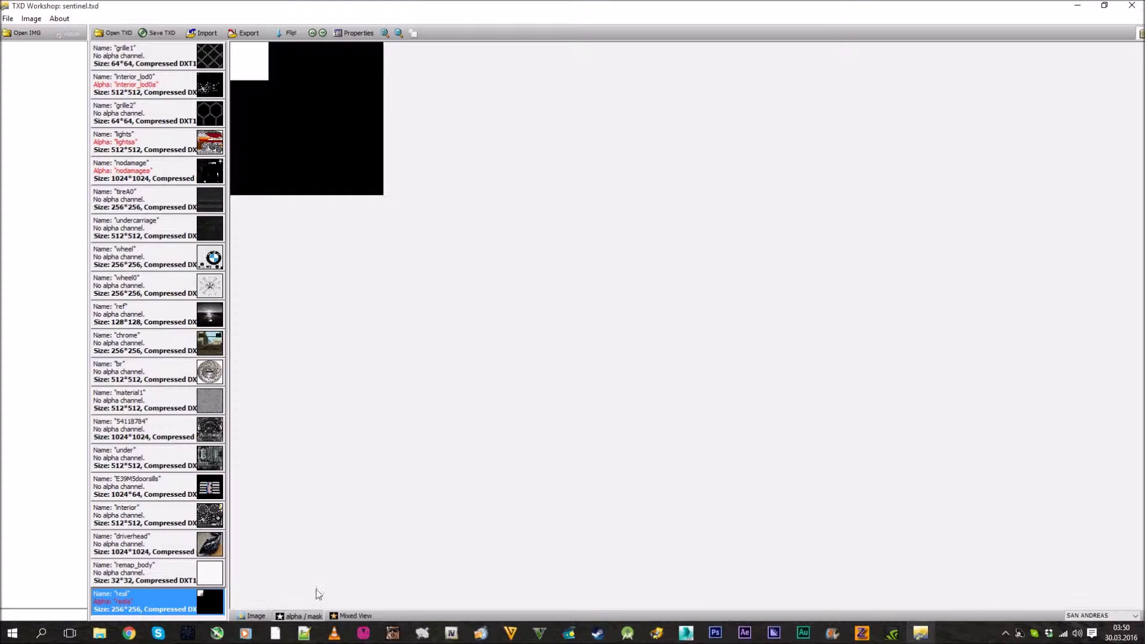
click(218, 34)
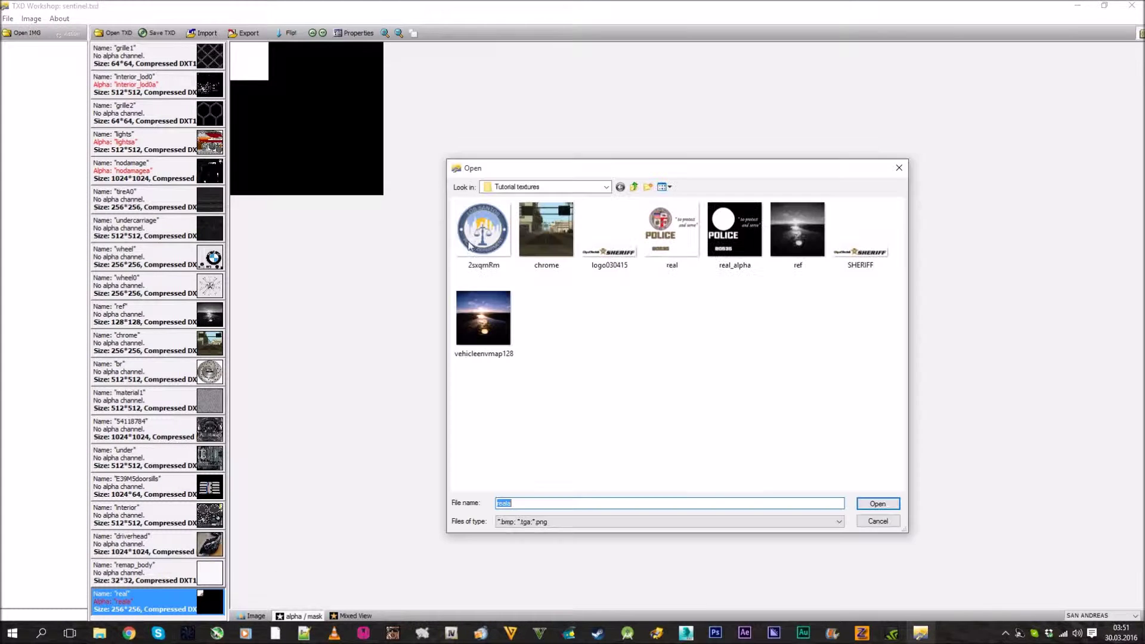
double_click(722, 257)
click(255, 616)
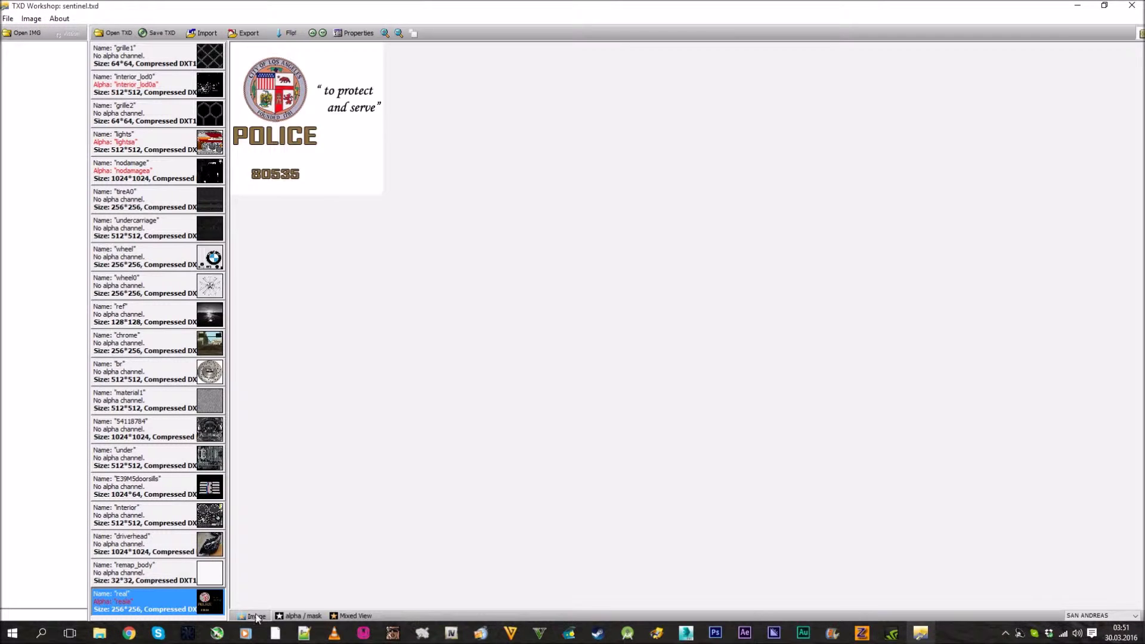
click(310, 616)
click(255, 616)
click(301, 616)
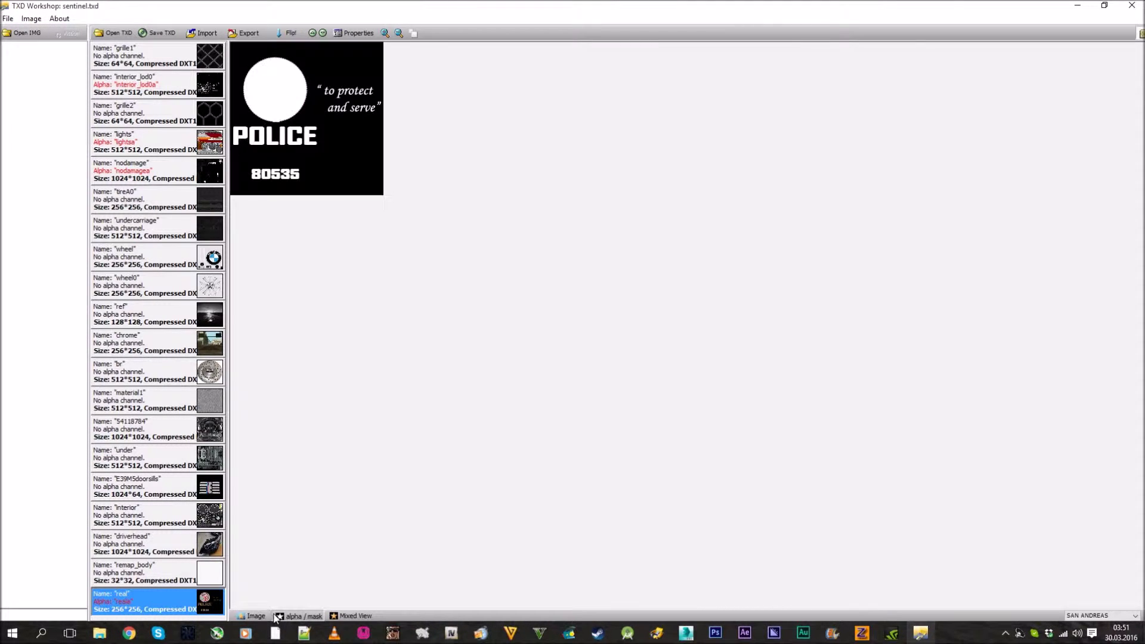
click(255, 616)
- Export the real texture as a TGA named real into Tutorial textures, and close TXD Workshop without saving sentinel.txd
click(241, 31)
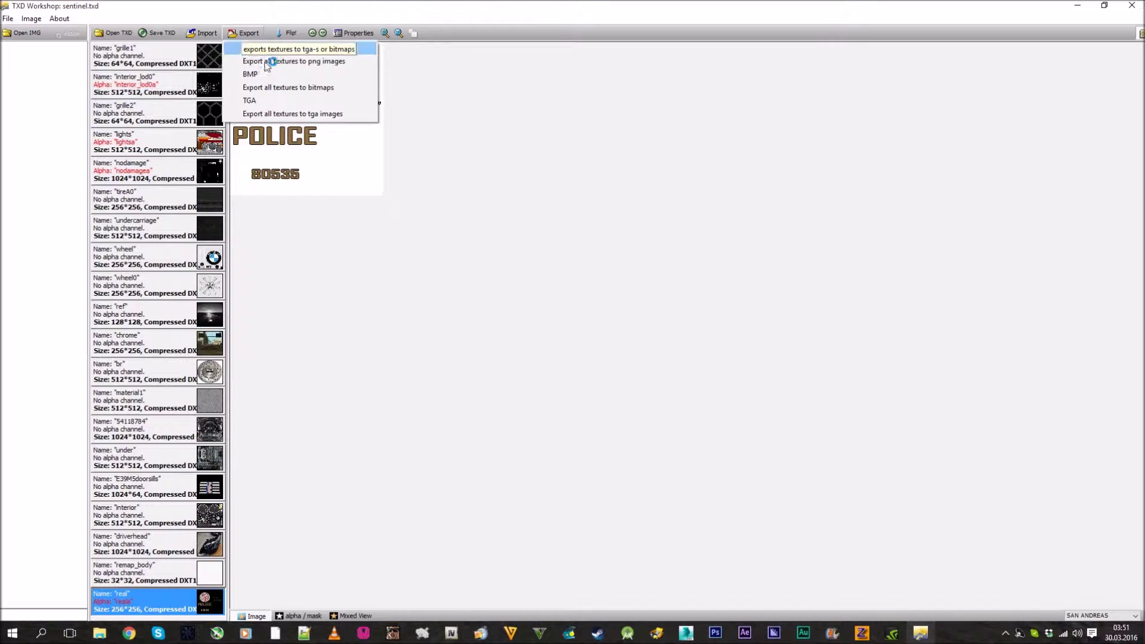
click(281, 102)
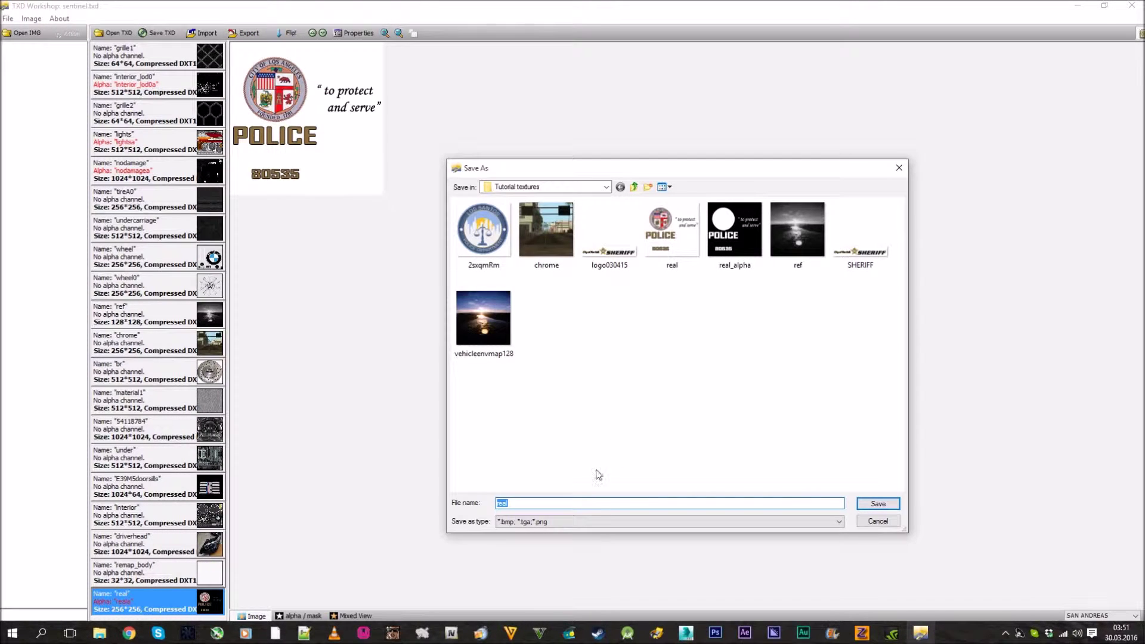
click(877, 504)
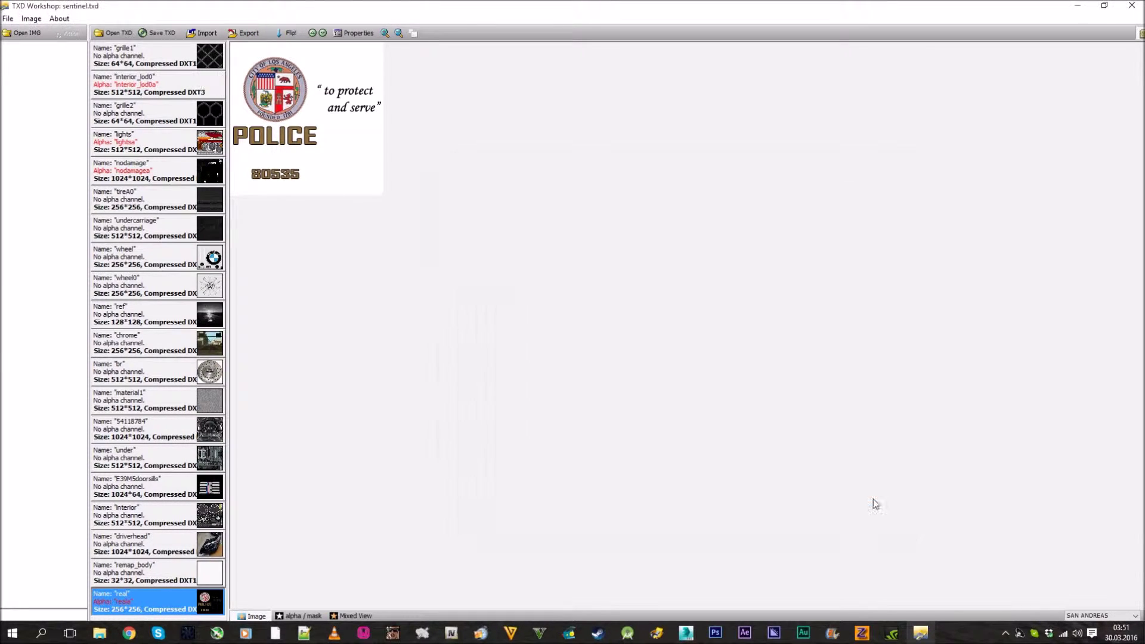
click(1132, 5)
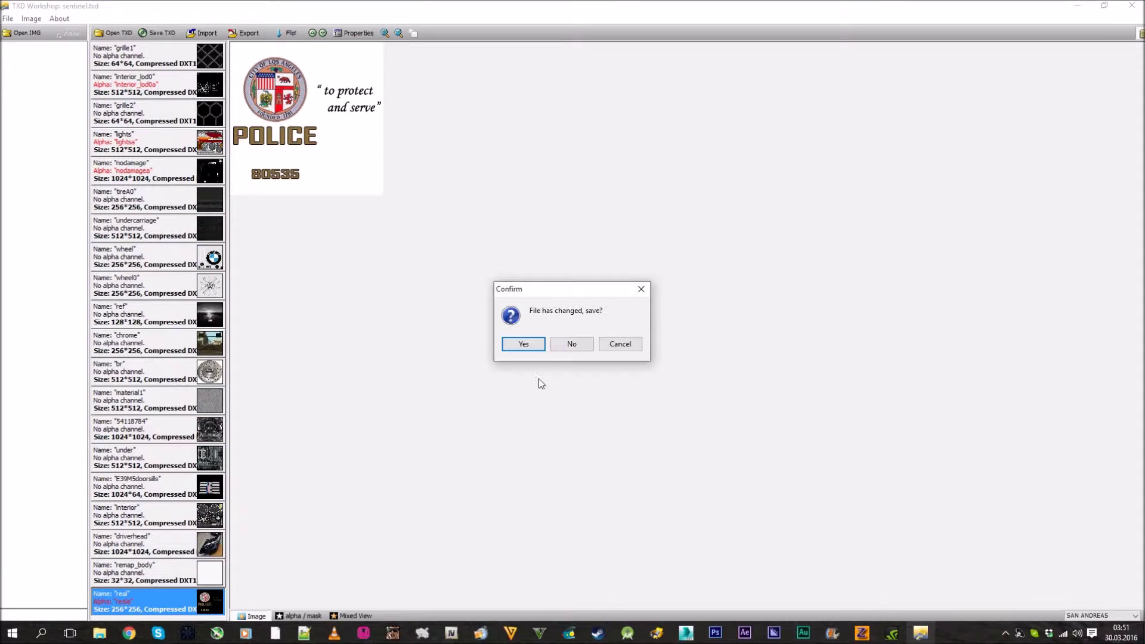
click(571, 342)
- Check the exported real TGA file in the Tutorial textures folder and switch back to ZModeler
key(BackSpace)
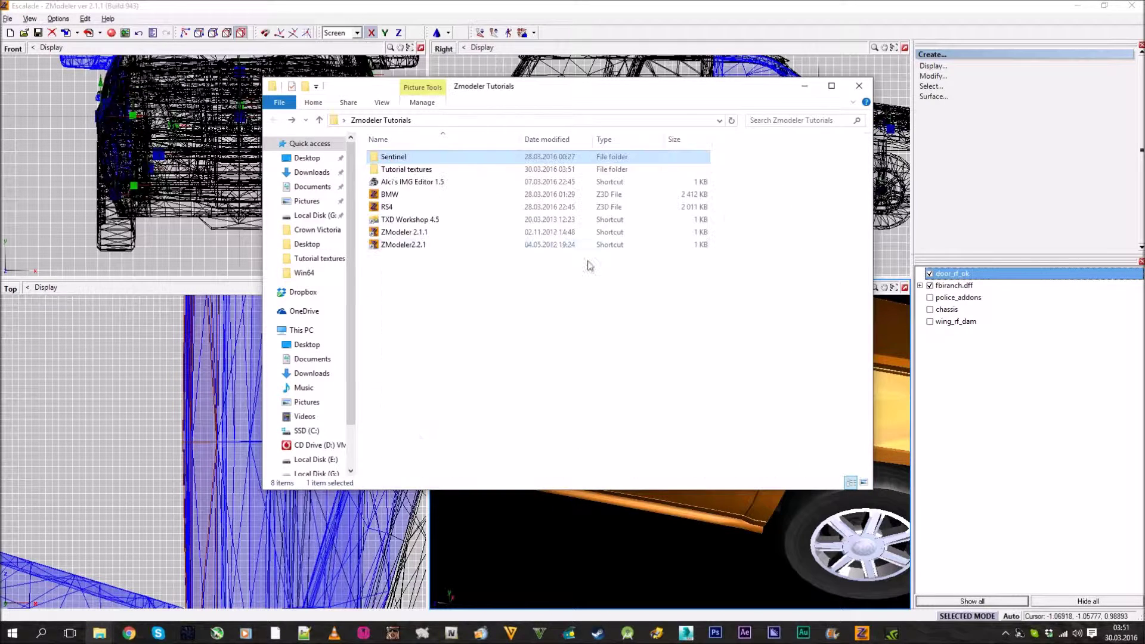
double_click(412, 170)
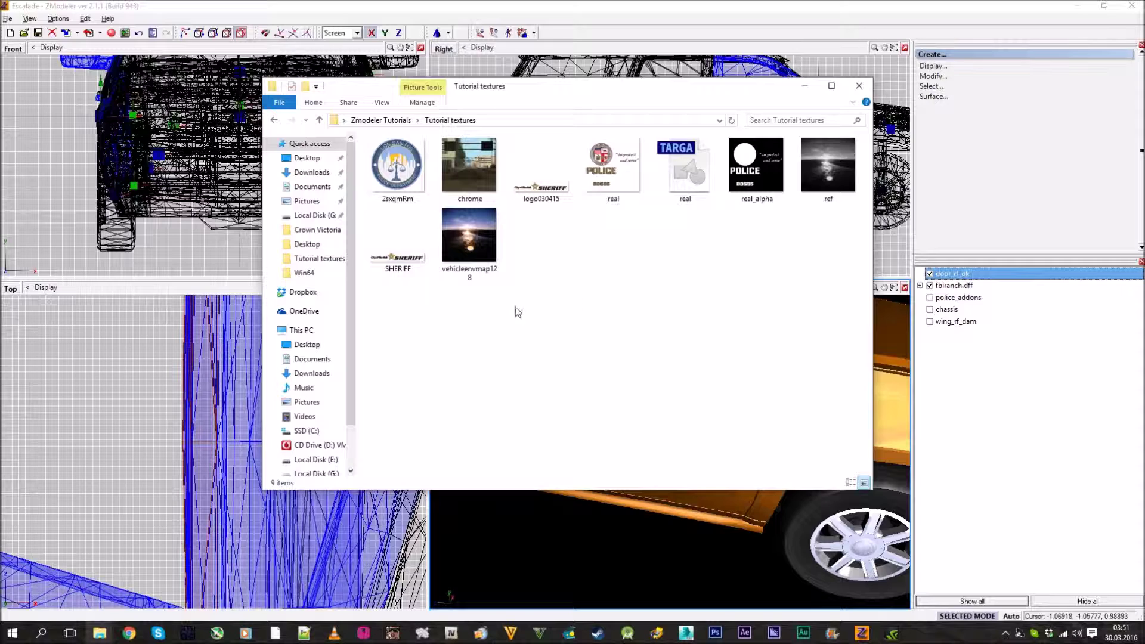
click(699, 171)
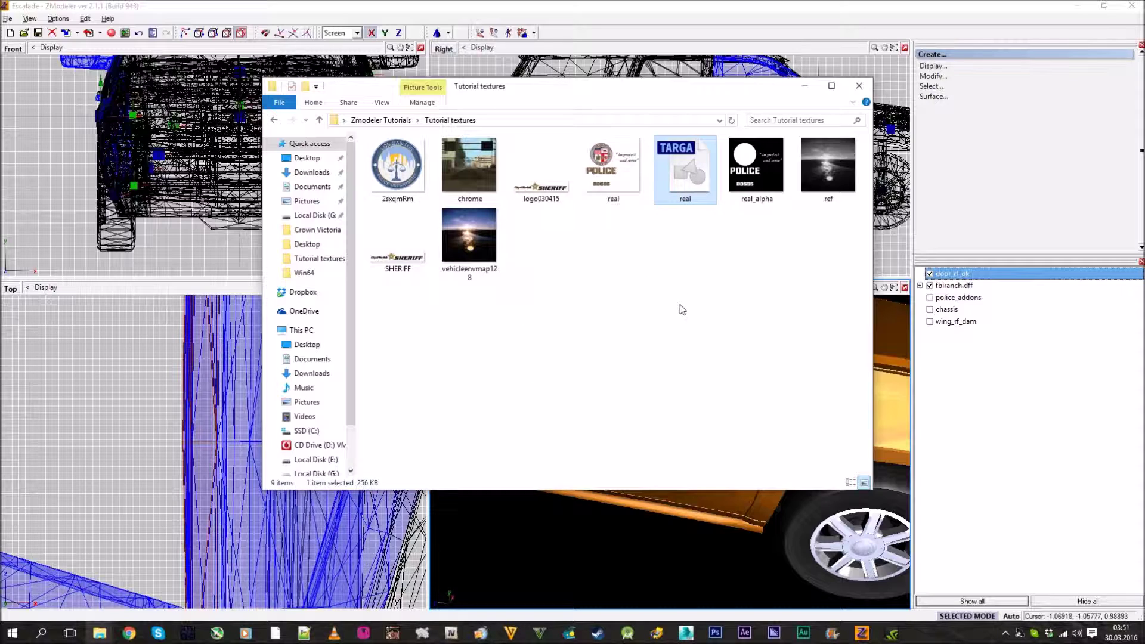
click(609, 6)
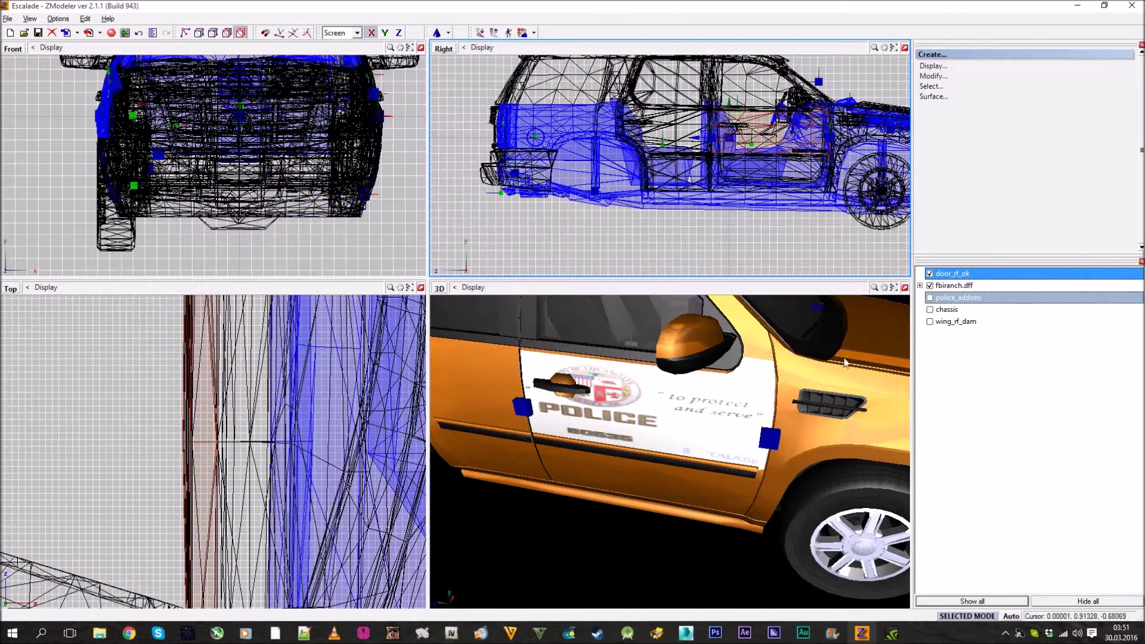
- Maximize the 3D view and replace real.bmp with real.tga in the first texture layer of the decal's New Material
click(905, 287)
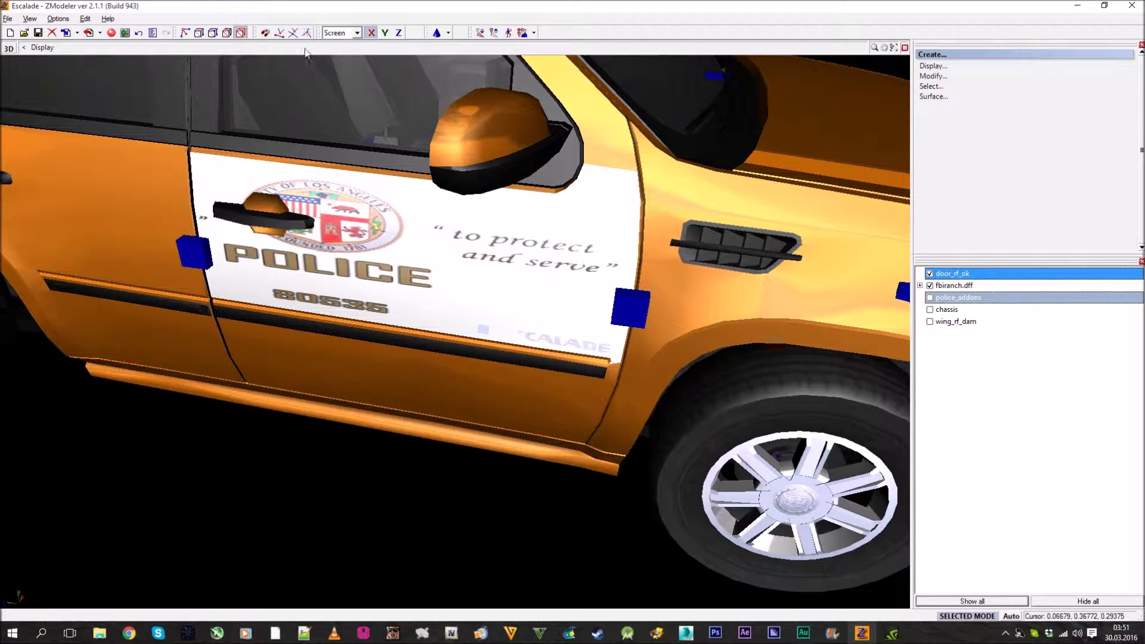
click(111, 33)
click(981, 166)
scroll(981, 166, down, 6)
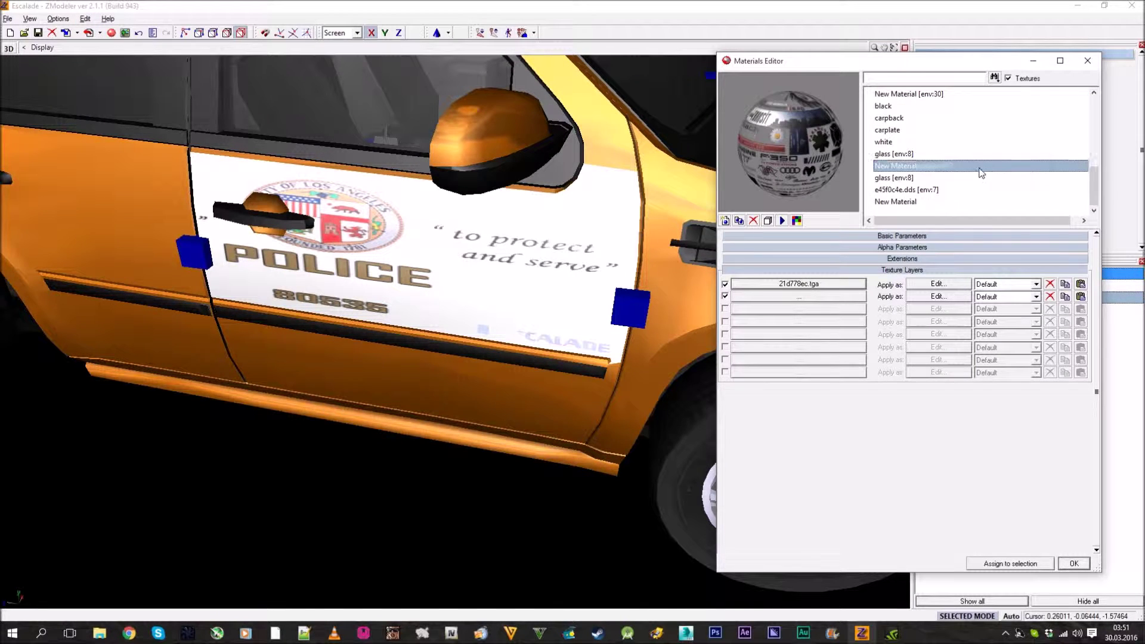
click(832, 284)
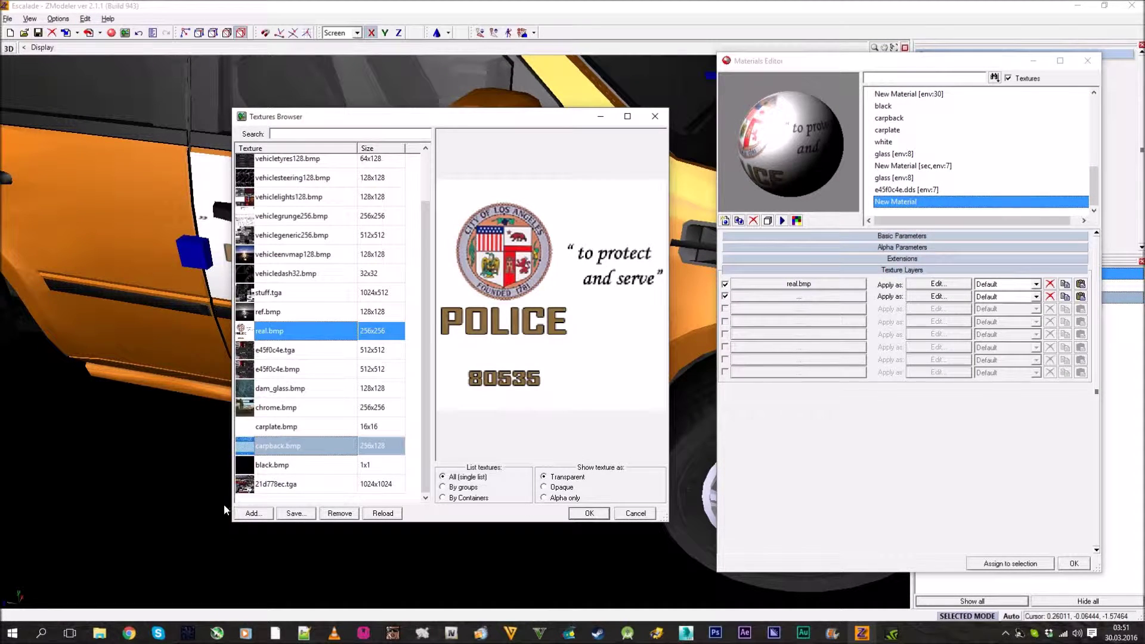
click(252, 514)
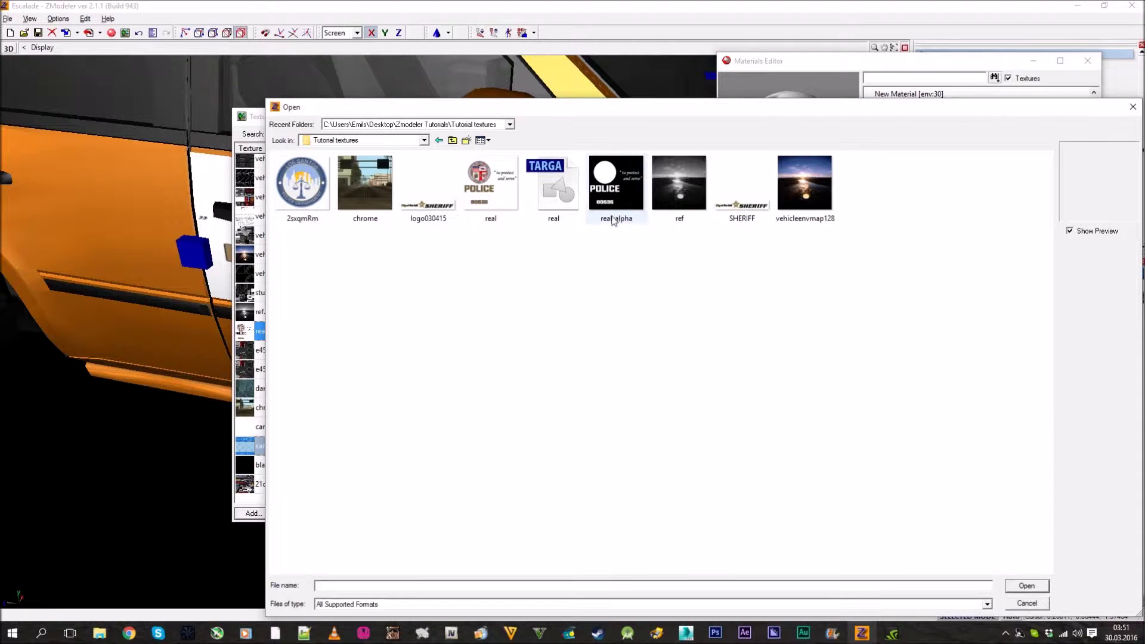
click(553, 186)
click(1027, 586)
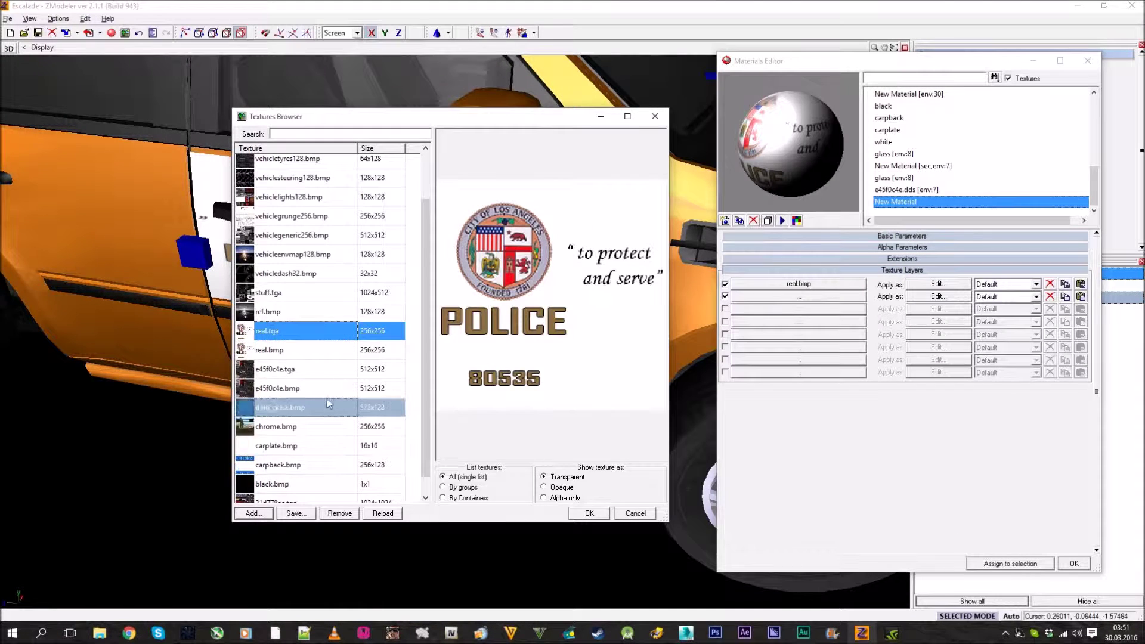
click(589, 513)
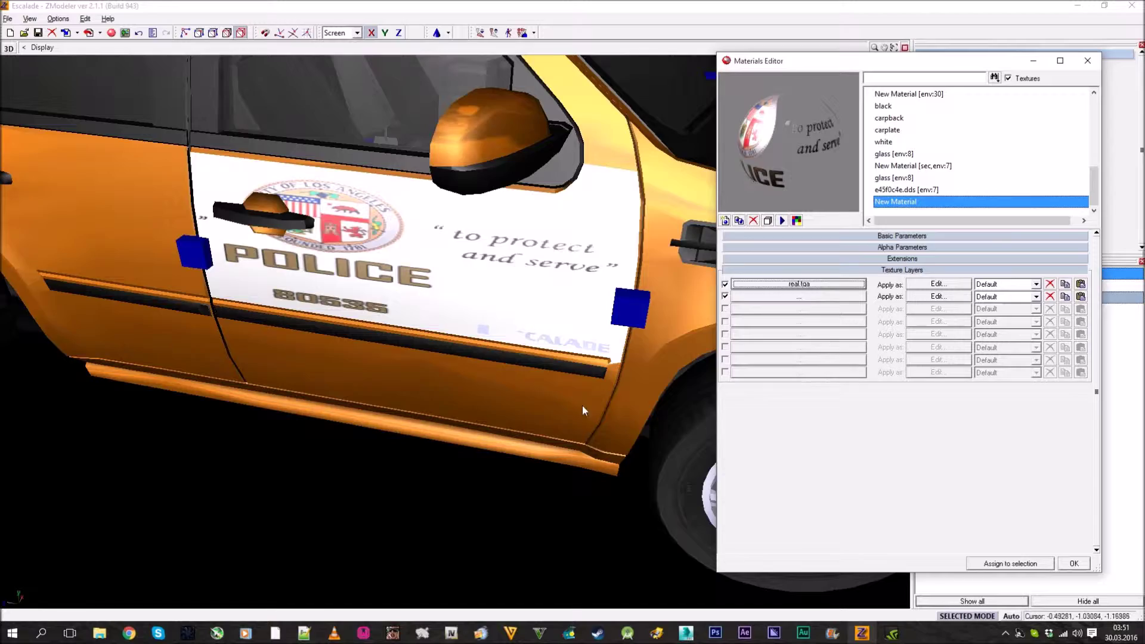
scroll(533, 418, up, 5)
middle_drag(539, 393, 797, 428)
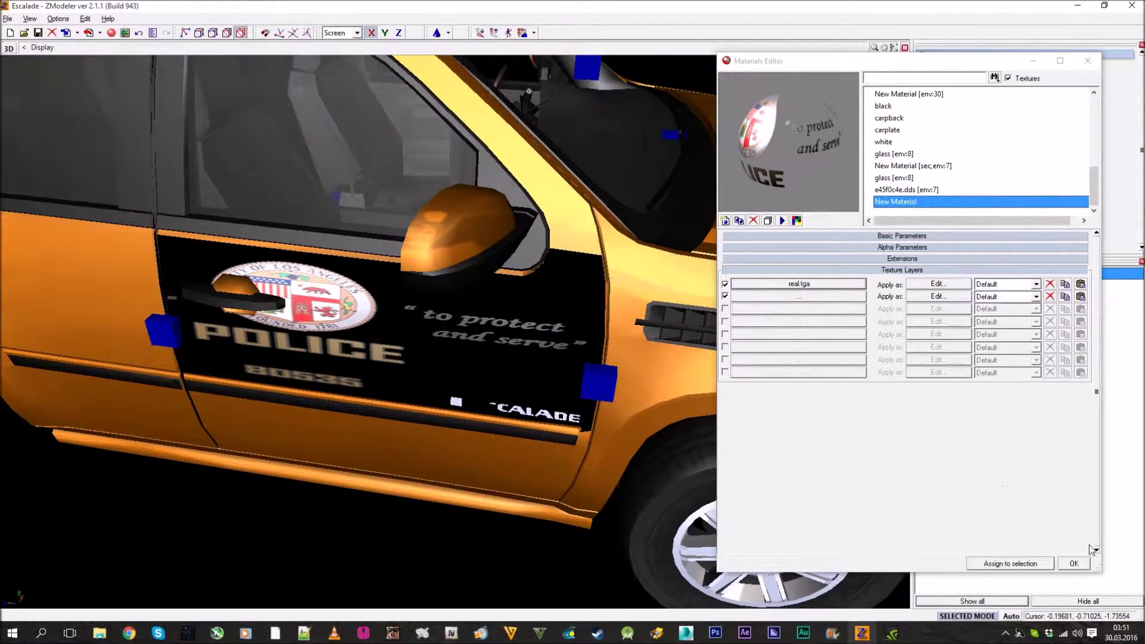
click(1083, 563)
- Reorder the detached door_rf_ok below fbiranch.dff in the object hierarchy
middle_drag(686, 426, 591, 360)
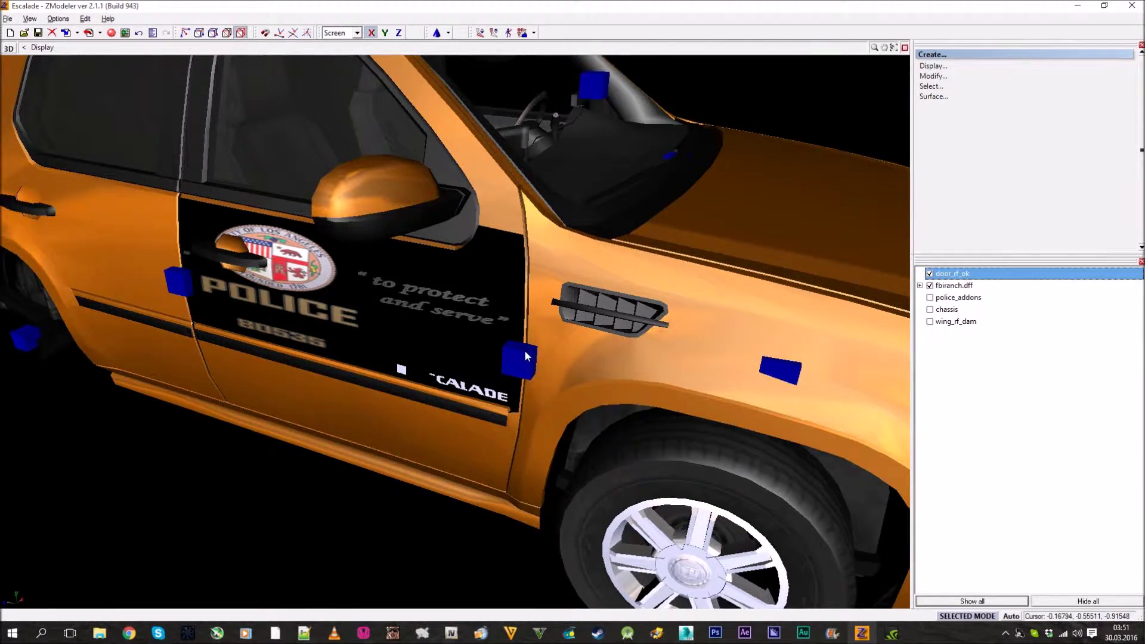
middle_drag(526, 356, 545, 328)
drag(960, 273, 976, 298)
- Examine the police decal's transparency on the front door from several angles and distances
middle_drag(449, 335, 519, 391)
scroll(465, 353, up, 3)
scroll(519, 392, down, 3)
scroll(439, 373, up, 2)
middle_drag(439, 372, 495, 370)
scroll(499, 369, up, 2)
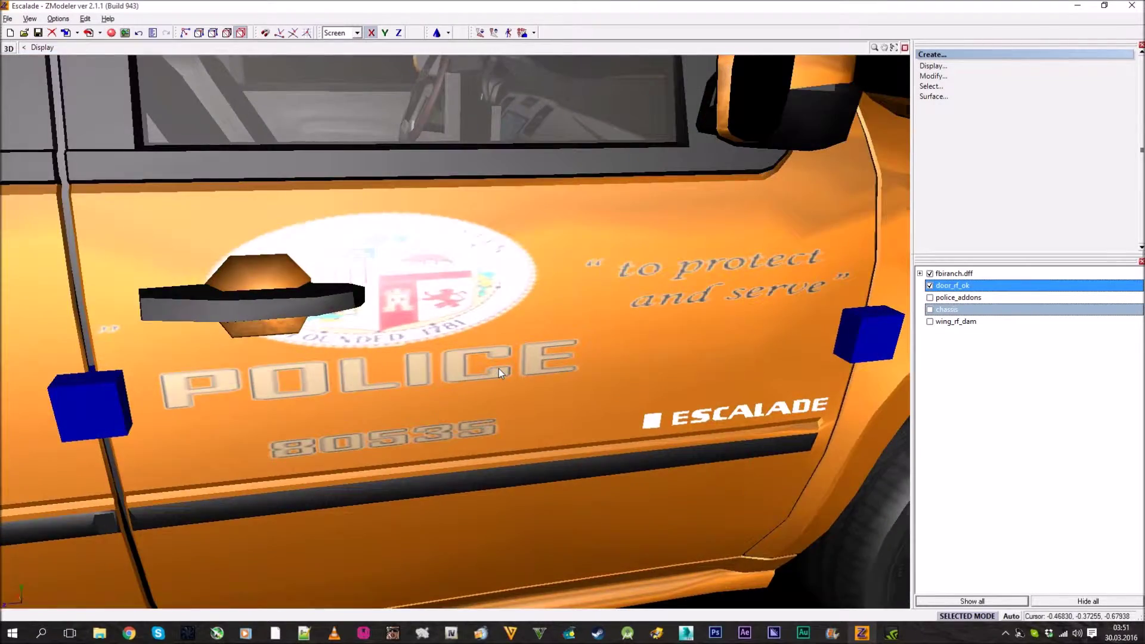
scroll(495, 370, down, 3)
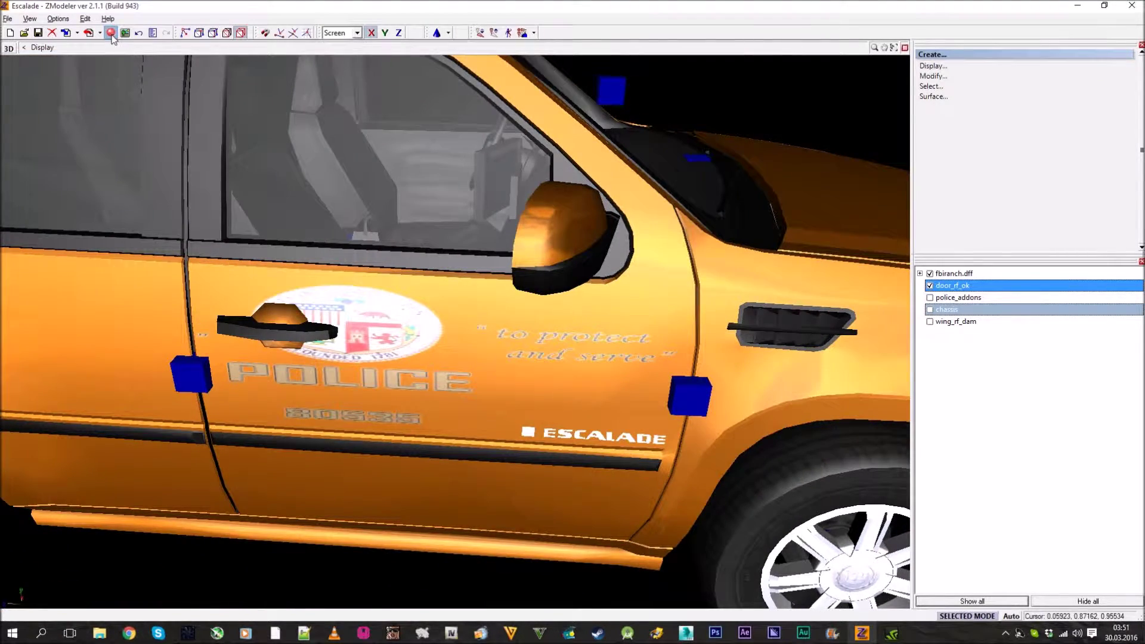
- Change the 3D view to the User view and hide fbiranch.dff to isolate the detached decal panel
click(9, 47)
click(18, 154)
middle_drag(564, 349, 551, 384)
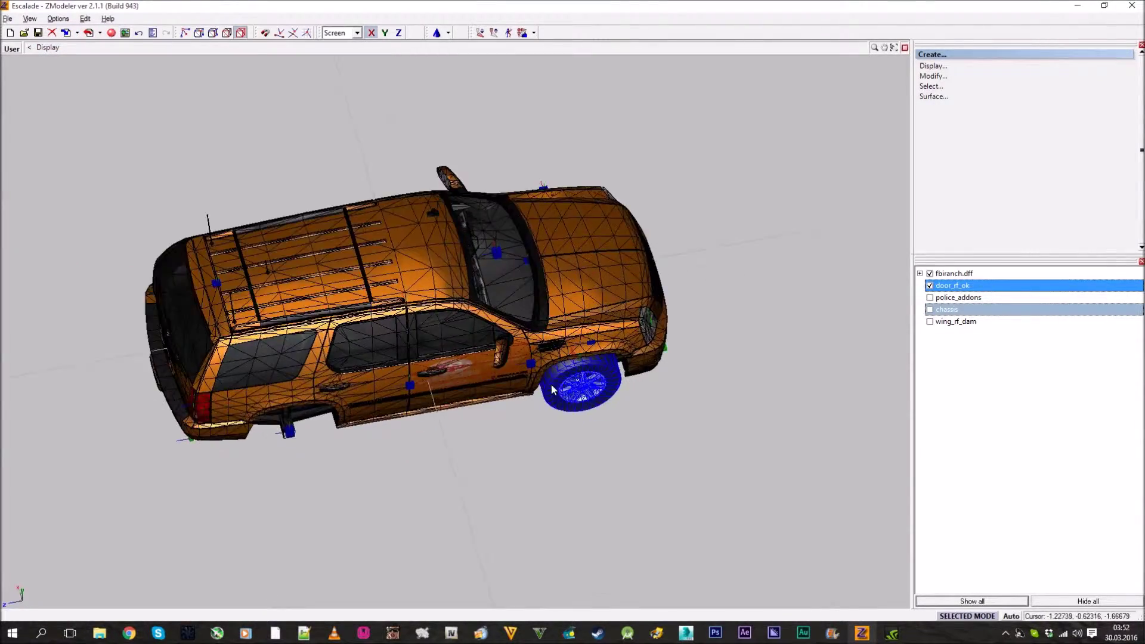
scroll(551, 384, up, 8)
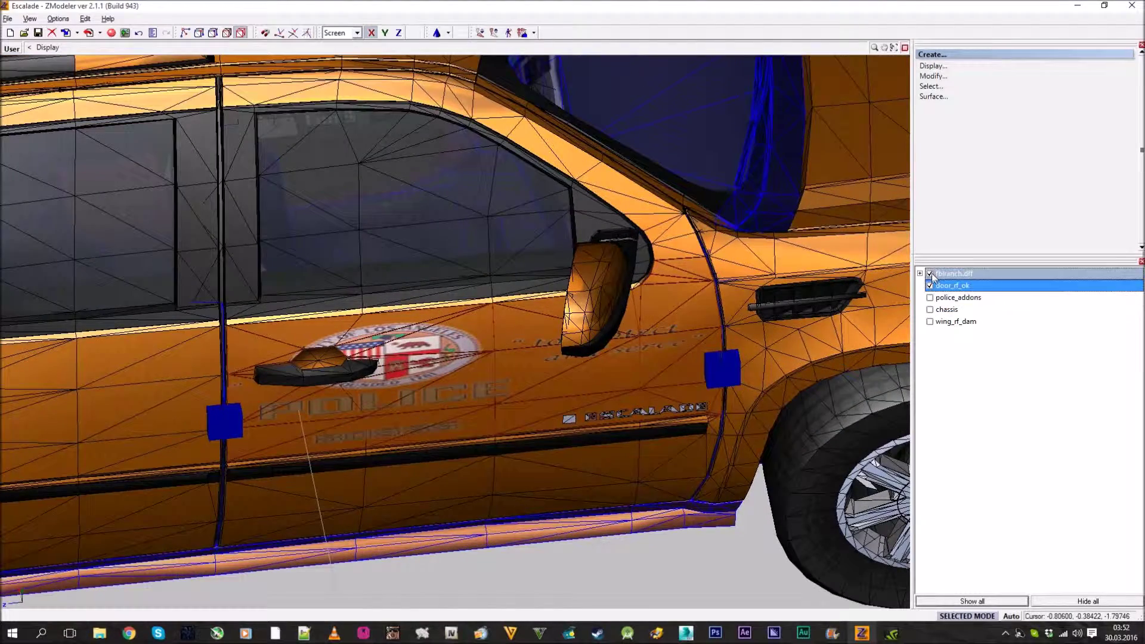
click(930, 273)
middle_drag(670, 300, 674, 320)
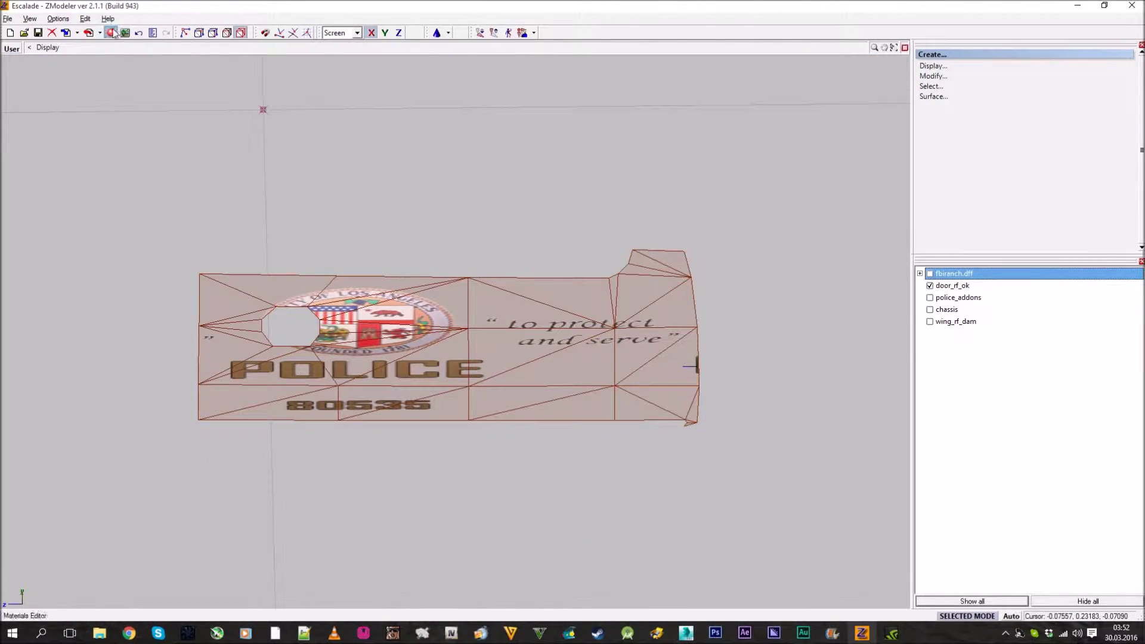
- Replace real.tga with the 2sxqmRm police seal image in the first texture layer of the last New Material
click(112, 32)
scroll(919, 137, down, 7)
click(925, 202)
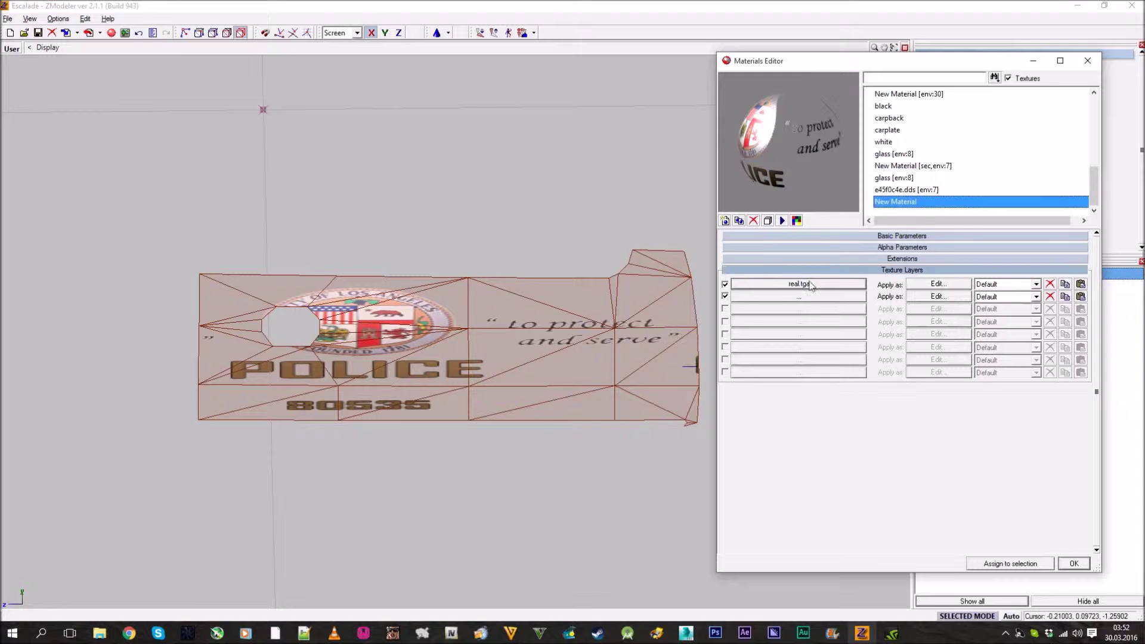
click(814, 284)
click(262, 515)
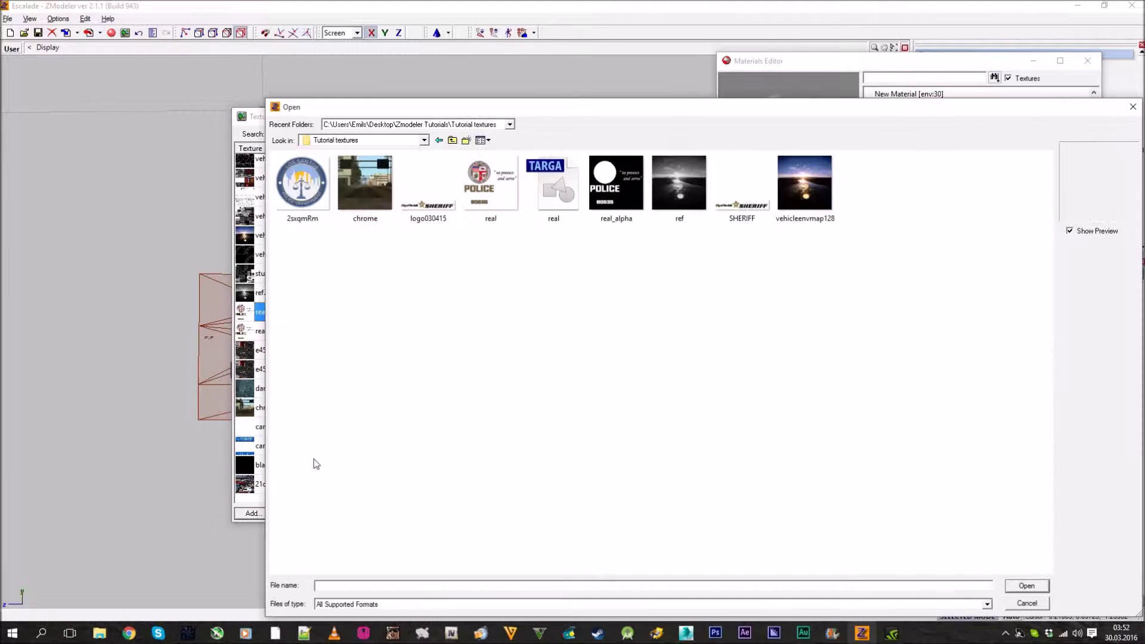
click(301, 191)
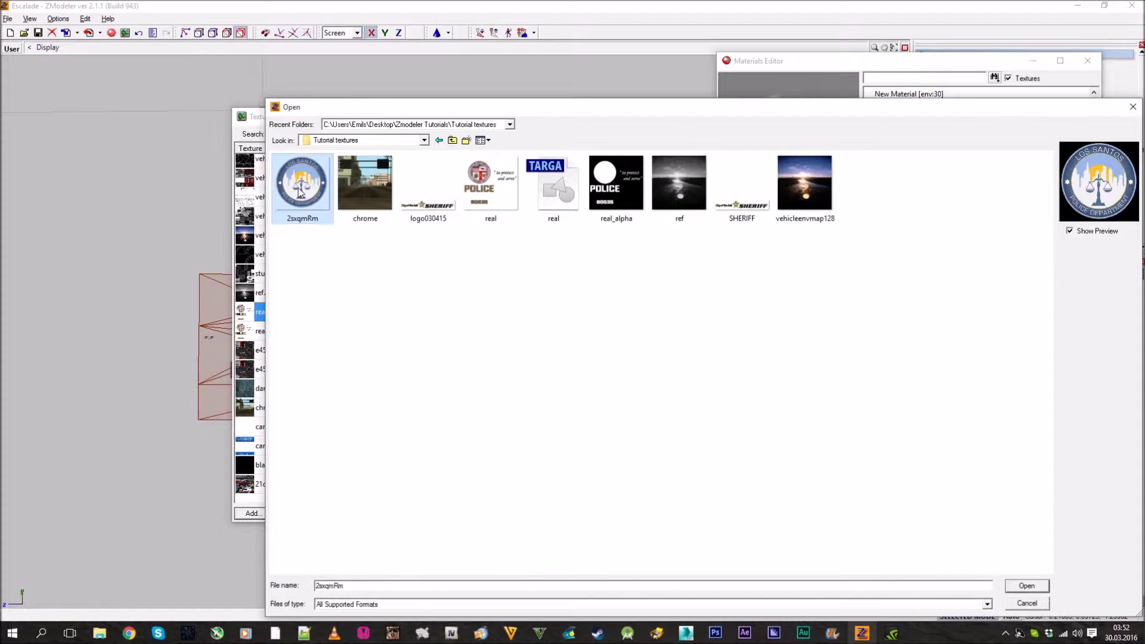
click(1026, 586)
click(589, 513)
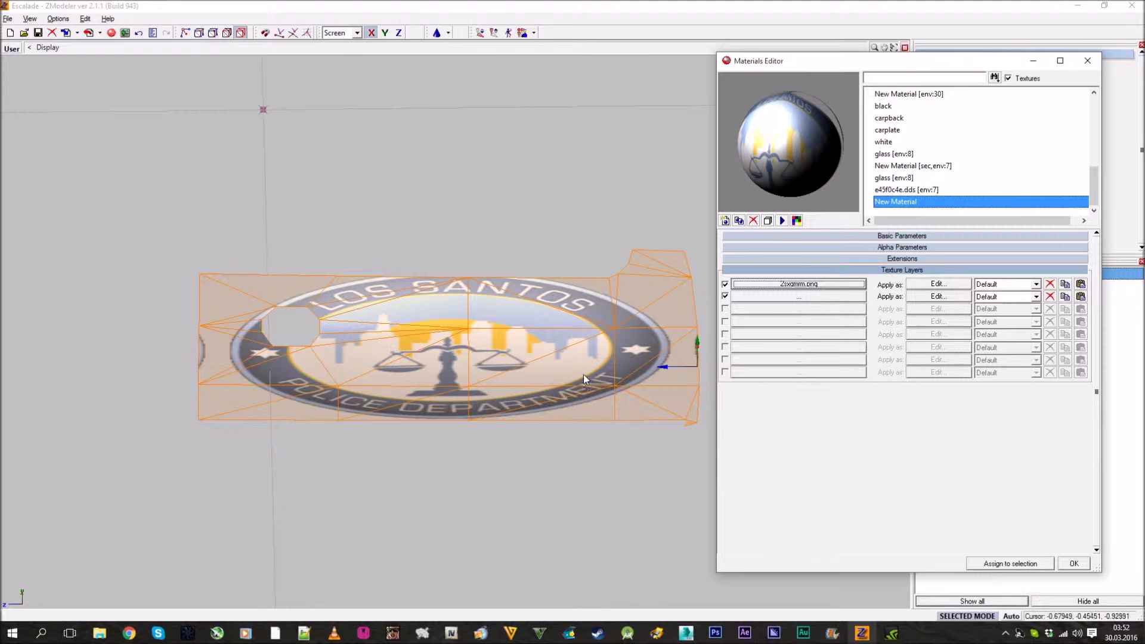
scroll(584, 374, down, 3)
scroll(537, 355, down, 2)
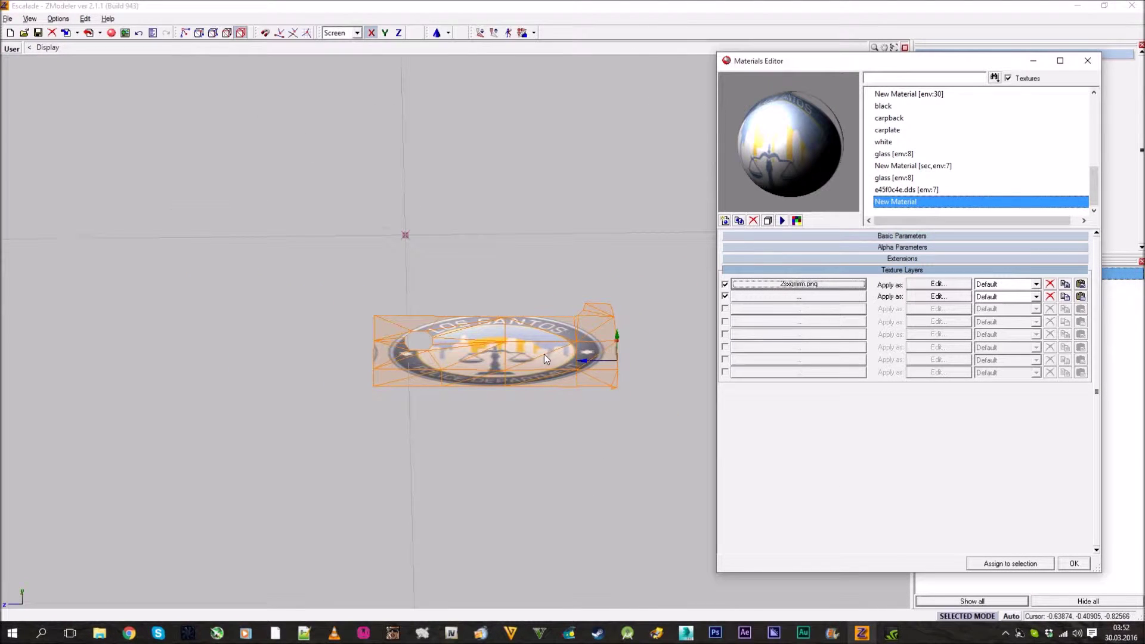
middle_drag(549, 354, 499, 359)
scroll(504, 357, up, 2)
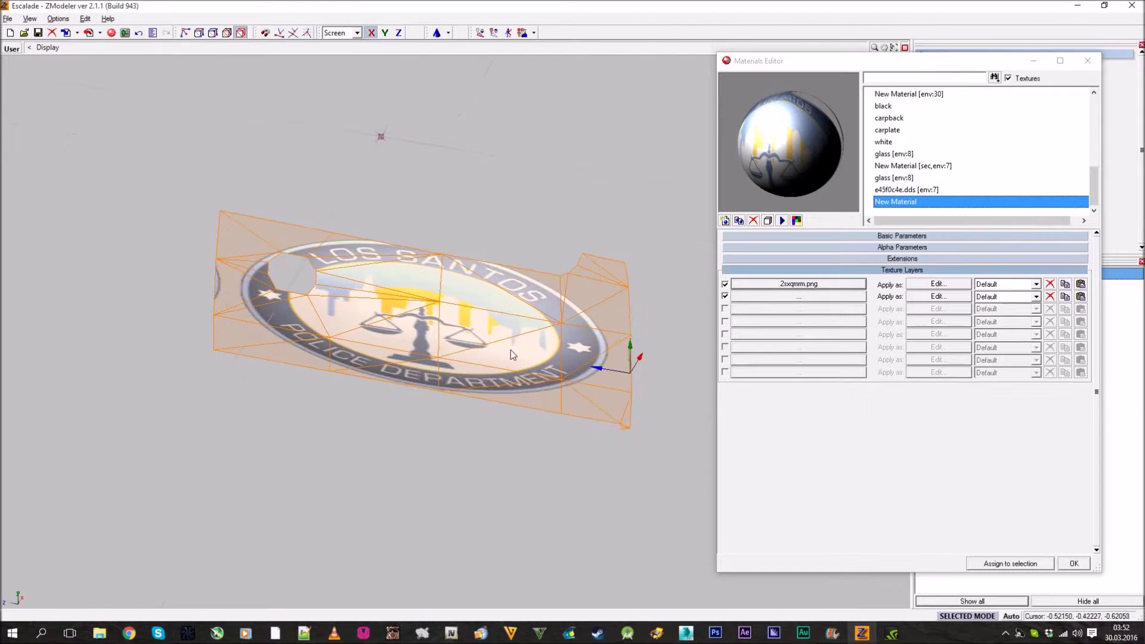
click(1074, 563)
- Generate a new UV mapping for the decal panel from channel 1, selecting newly mapped vertices and forcing New Material
click(904, 48)
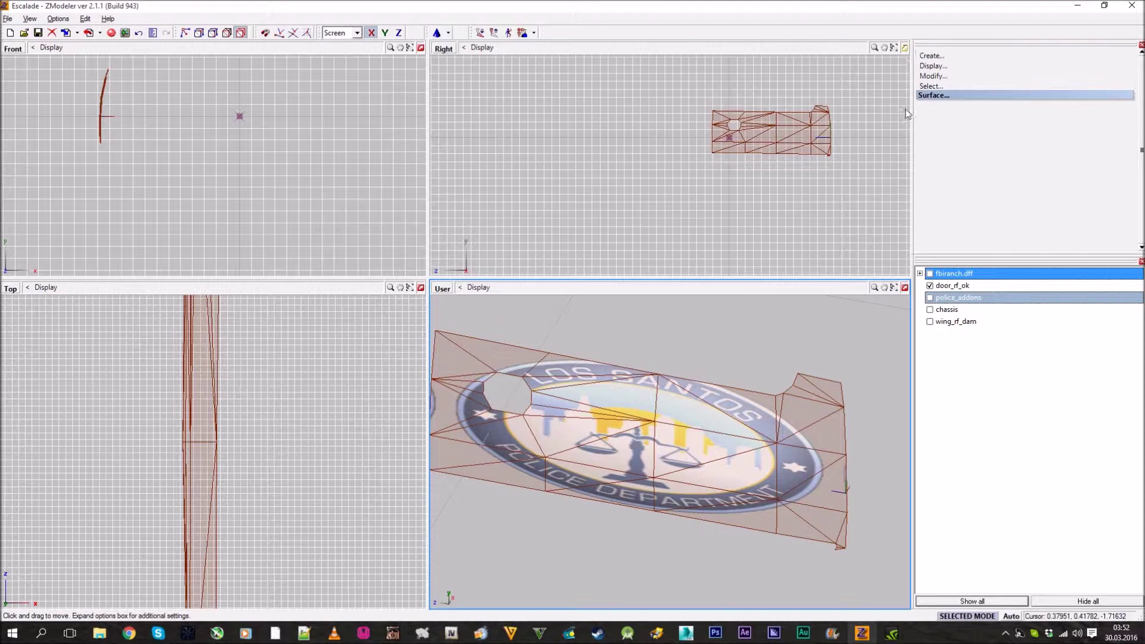
click(993, 97)
click(990, 106)
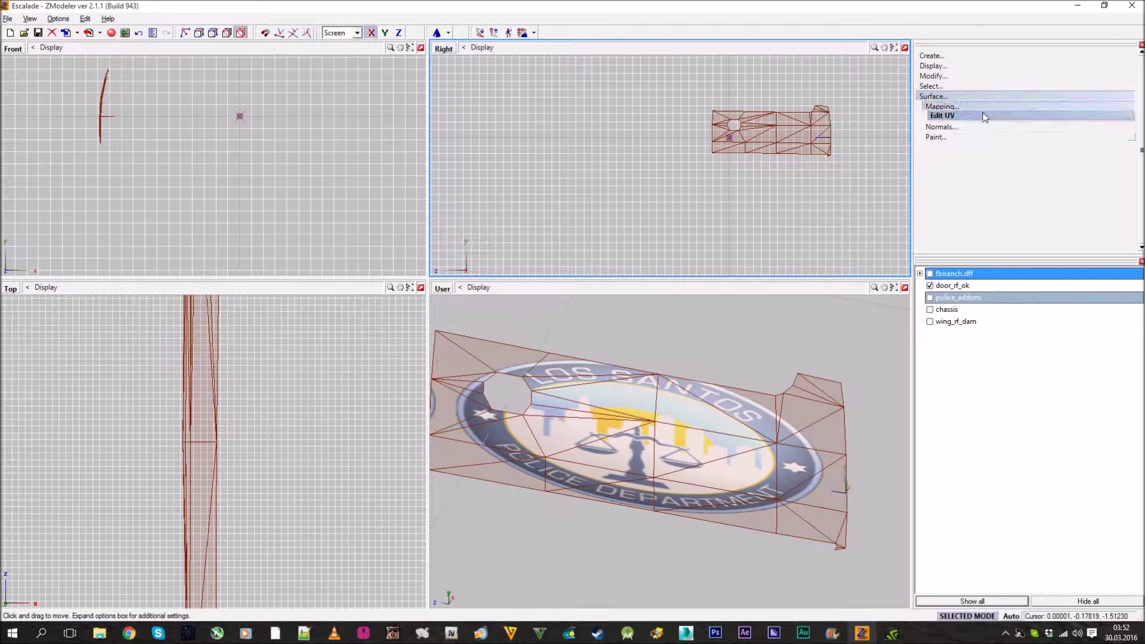
click(985, 116)
click(759, 145)
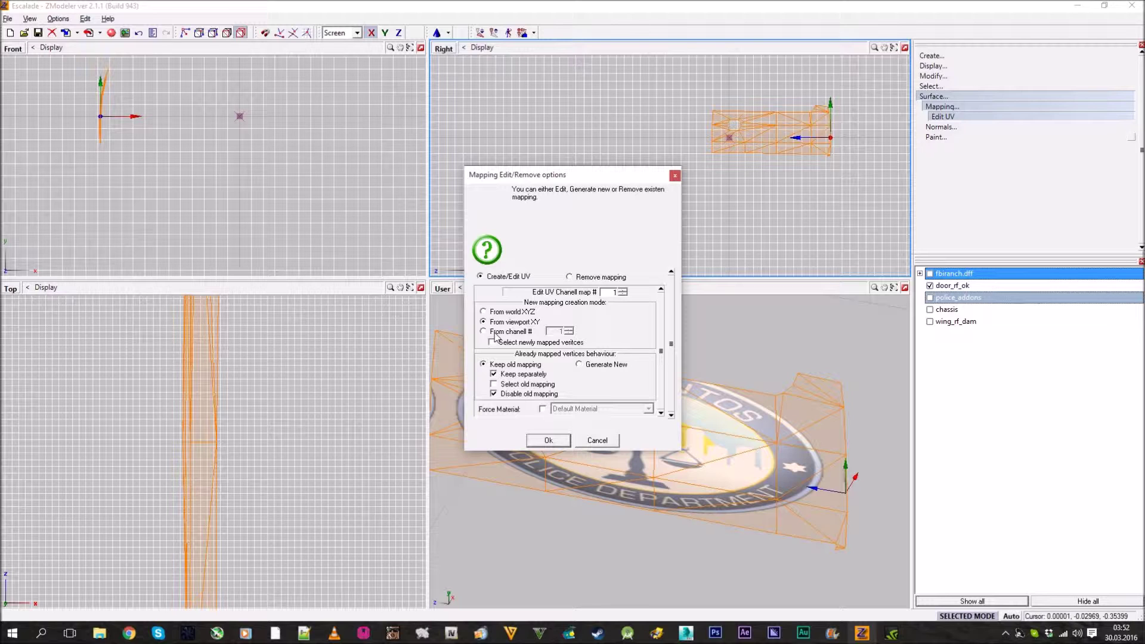
click(626, 366)
click(543, 410)
click(591, 409)
scroll(596, 466, down, 5)
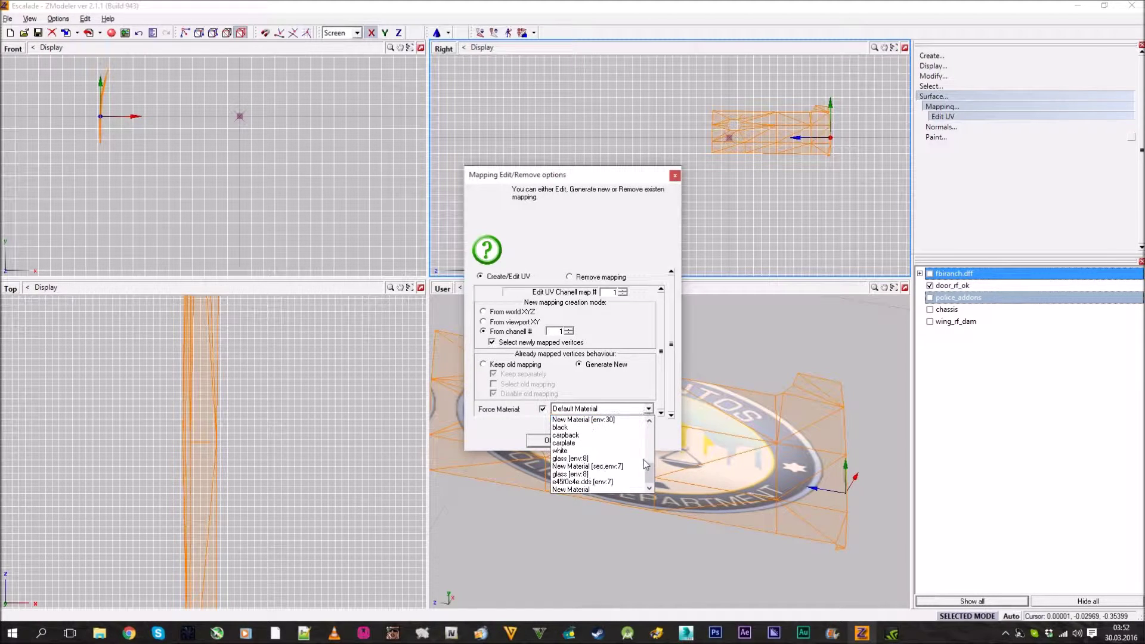
click(601, 490)
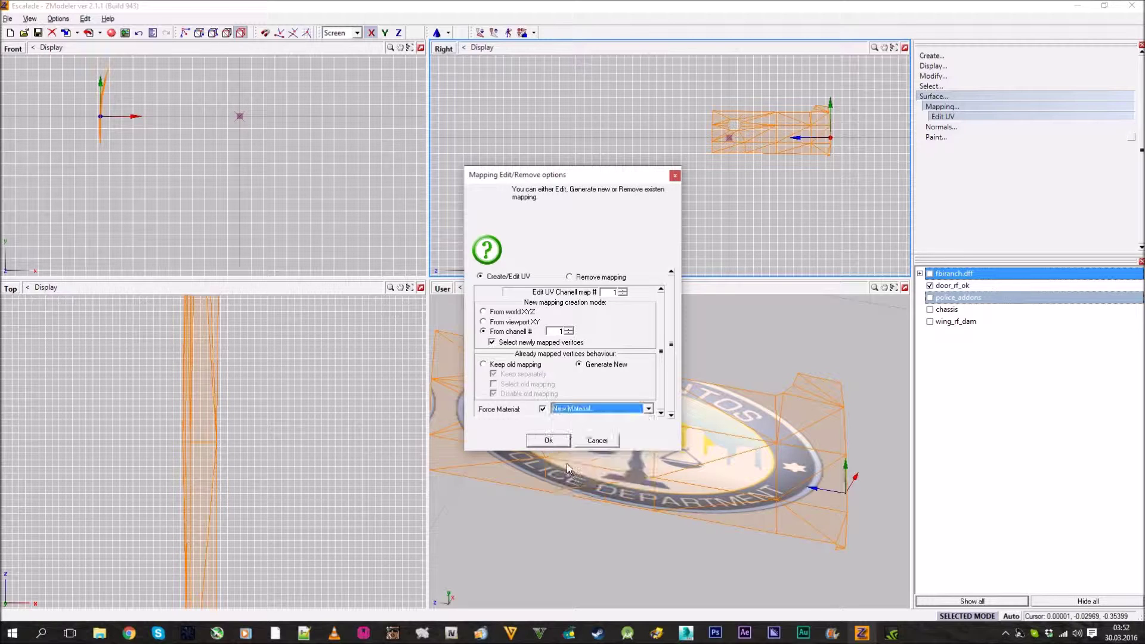
click(545, 440)
- Change the Top view to the UV Mapper and bring the seal texture into close view
click(985, 103)
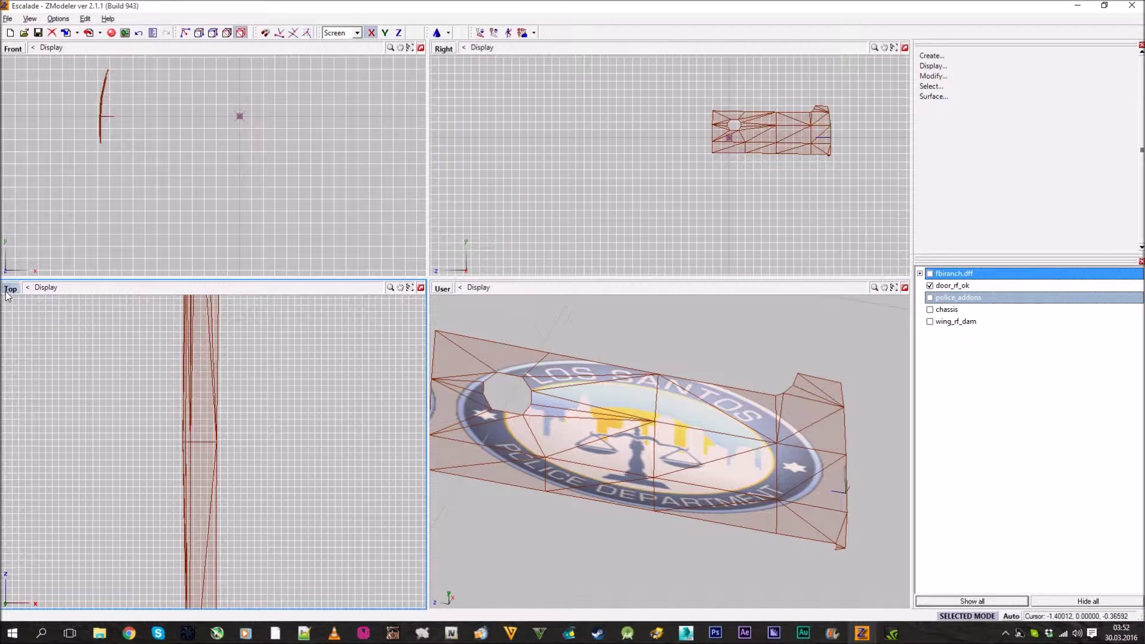
click(11, 289)
click(37, 410)
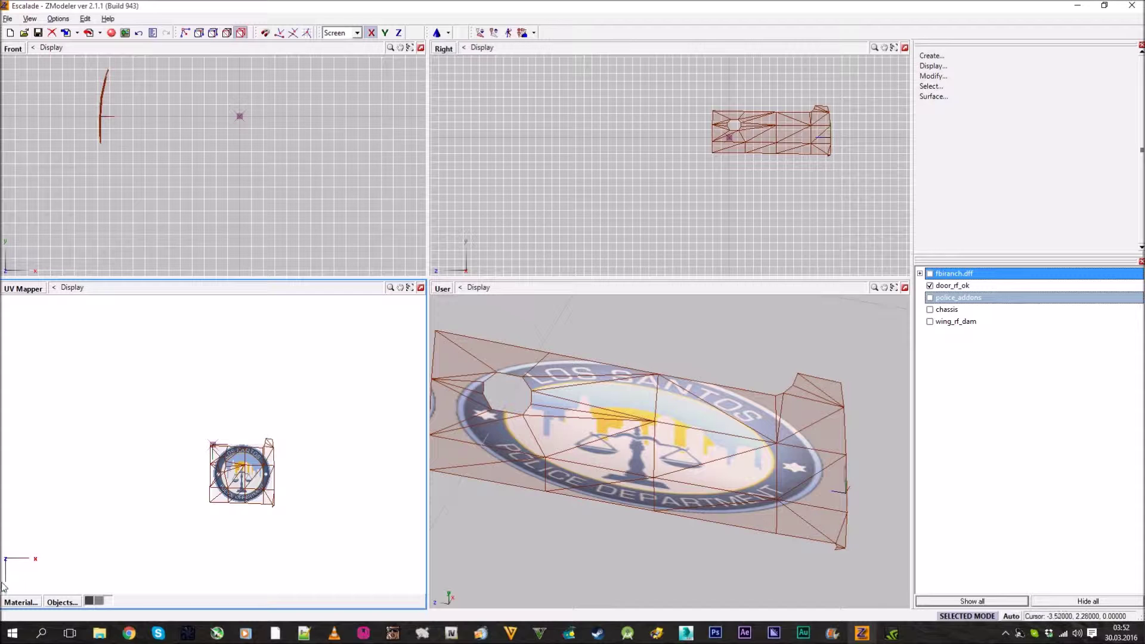
scroll(218, 541, up, 5)
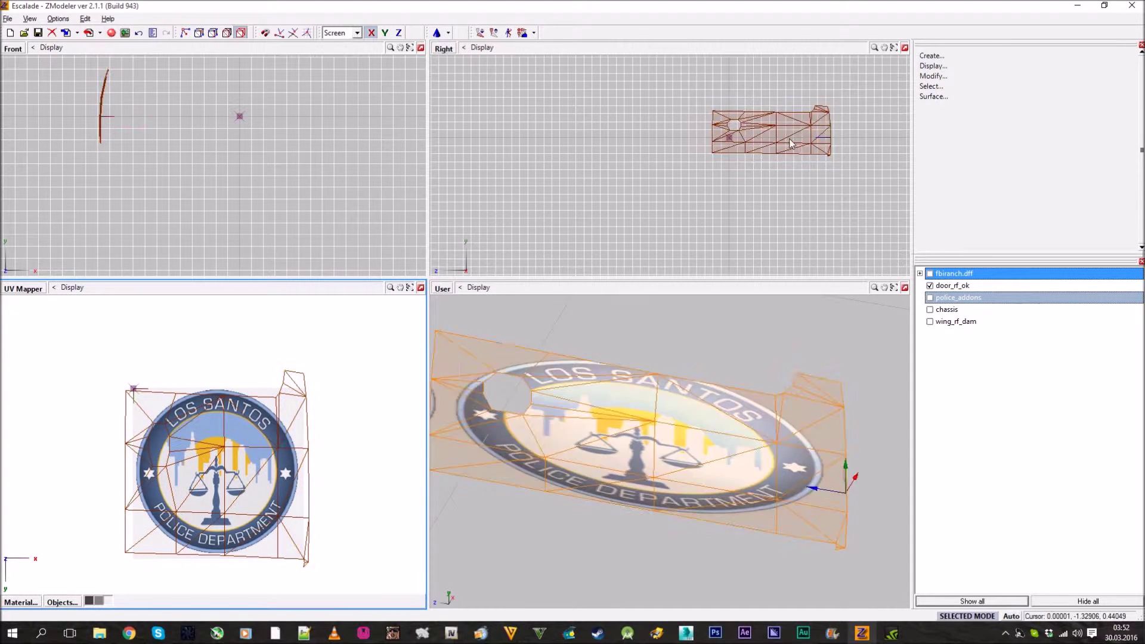
- Stretch the decal panel's UV mesh horizontally until the seals on the panel look round
click(954, 76)
click(936, 187)
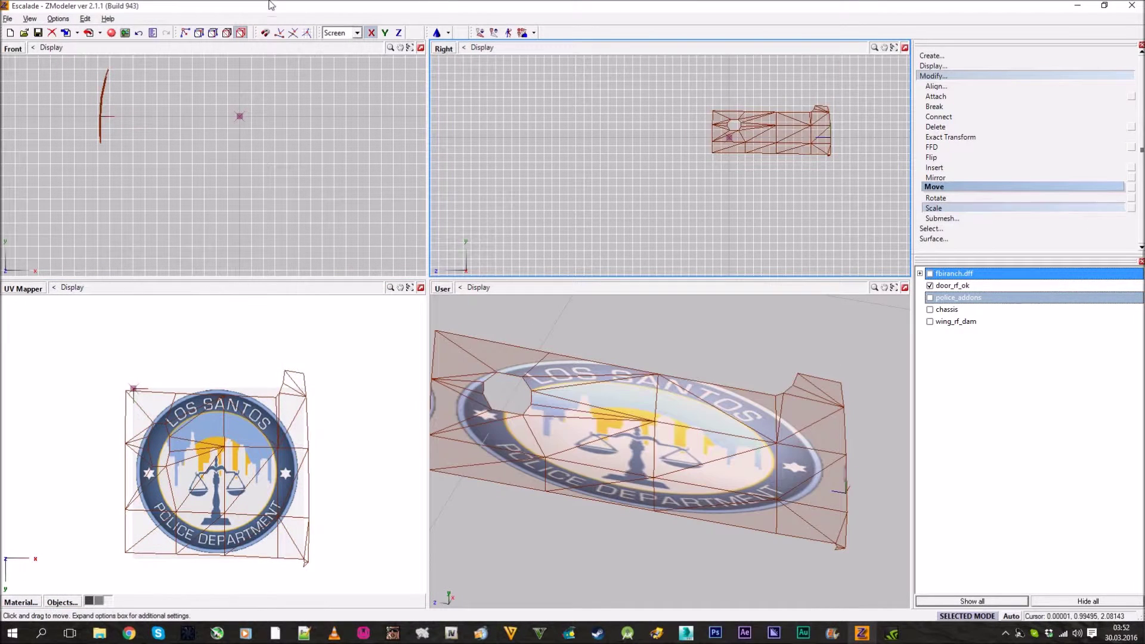
drag(222, 495, 227, 439)
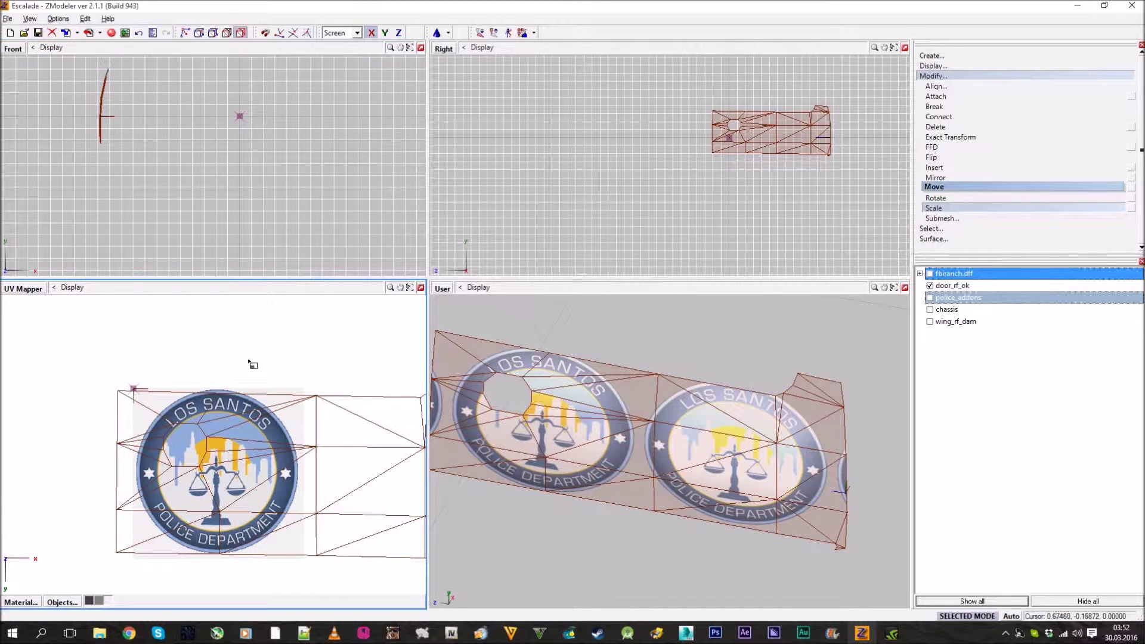
scroll(199, 335, down, 3)
drag(269, 398, 271, 386)
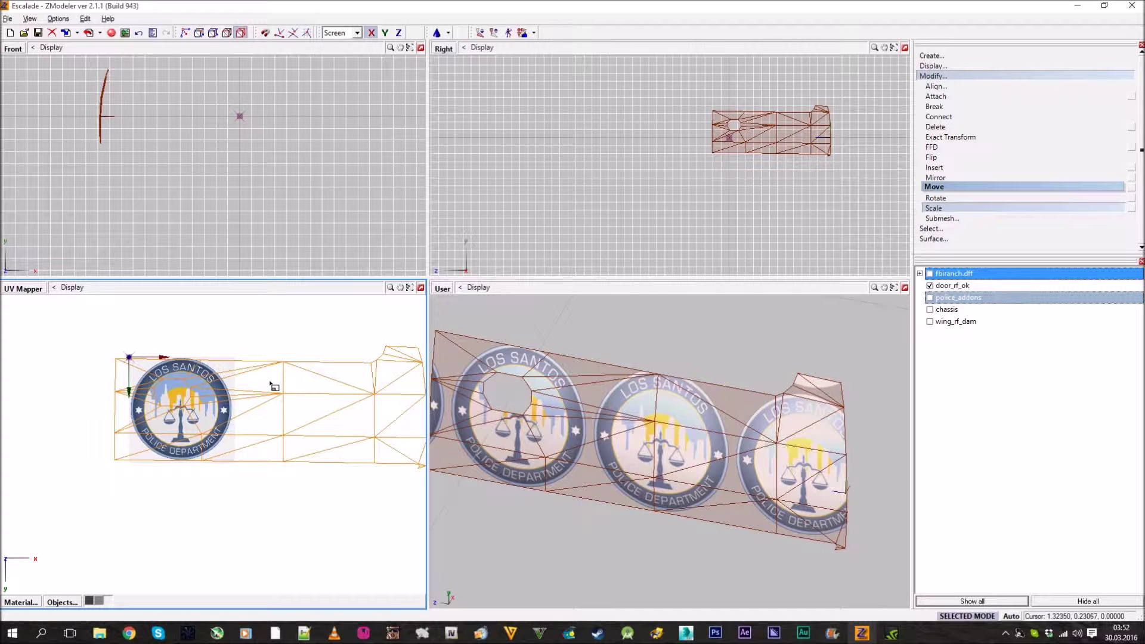
scroll(608, 340, down, 3)
scroll(601, 315, up, 5)
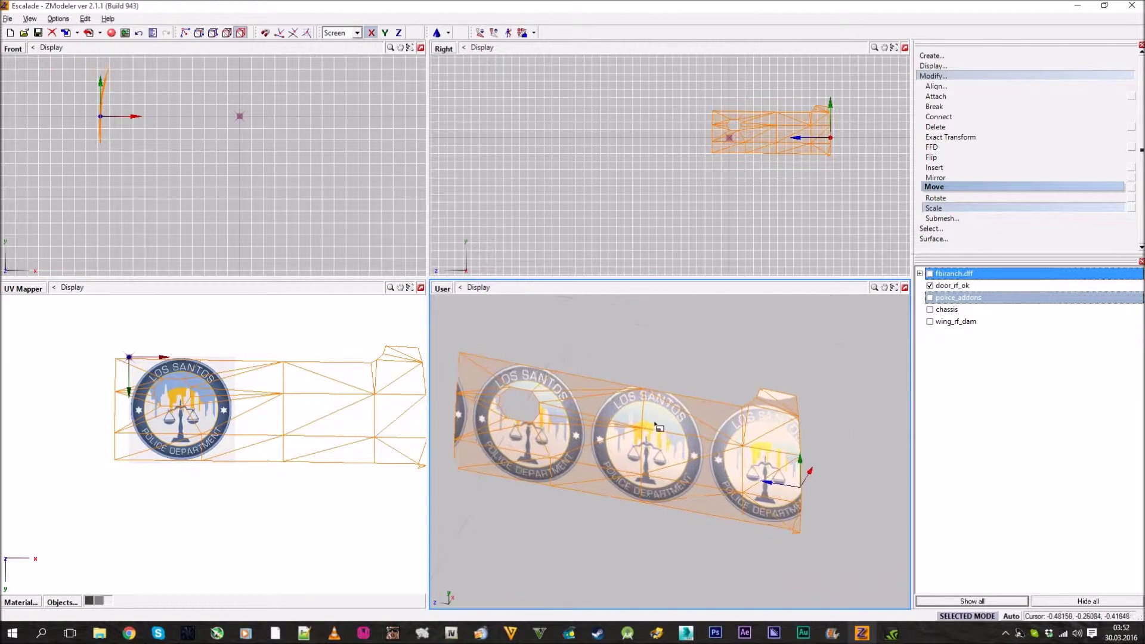
- Enable the Y axis alongside X and move the UV mesh so the seal texture sits near the panel's middle
click(942, 218)
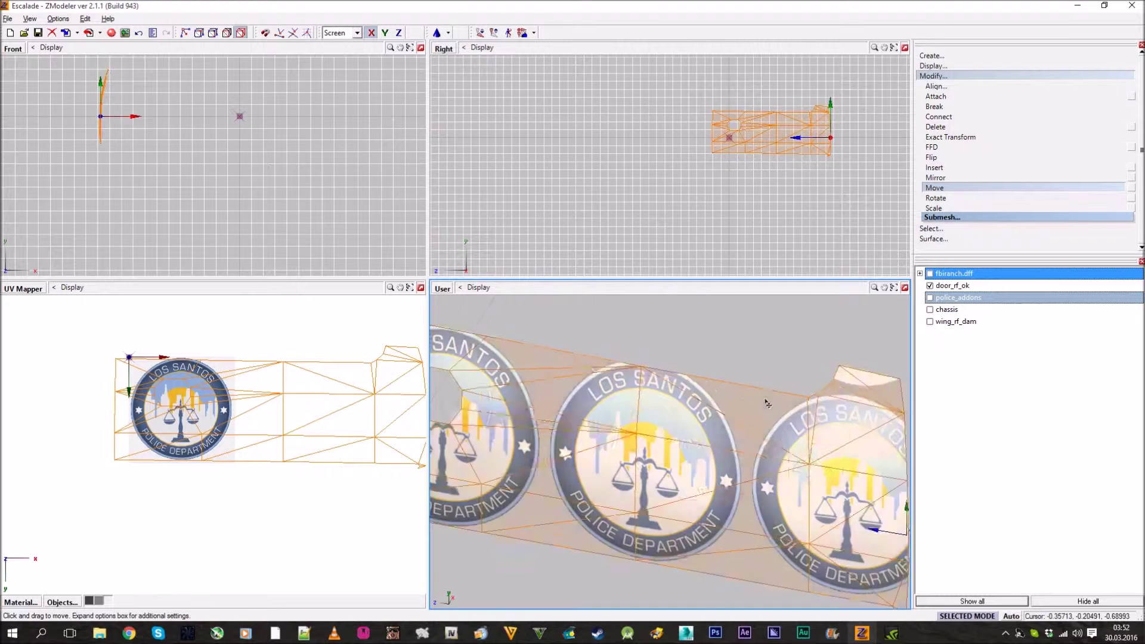
scroll(759, 424, down, 3)
scroll(758, 425, up, 6)
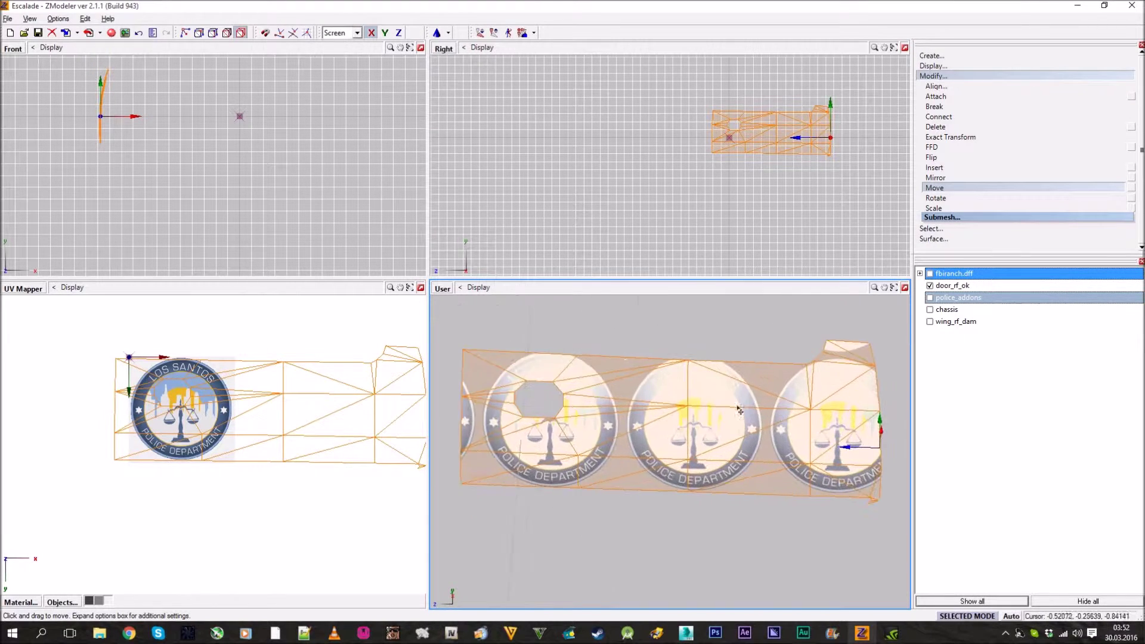
mouse_move(353, 429)
mouse_down()
mouse_move(343, 431)
mouse_move(356, 431)
mouse_up()
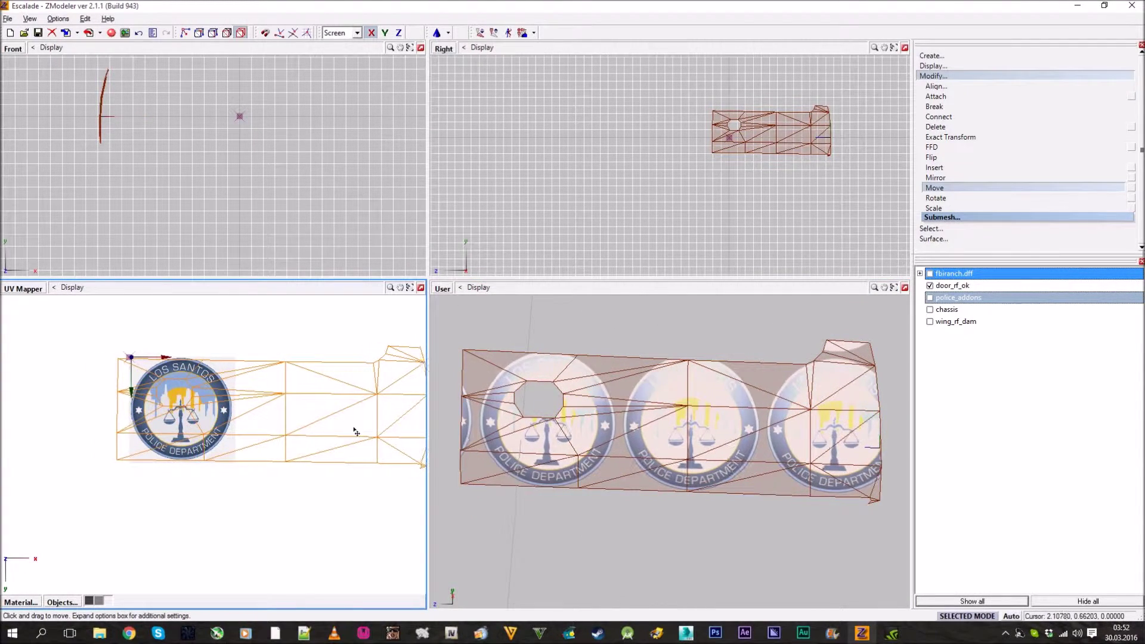
click(934, 187)
click(385, 33)
drag(276, 390, 176, 383)
- Scale the UV mesh slightly down to fit the seal's height and nudge it back into alignment
click(1023, 210)
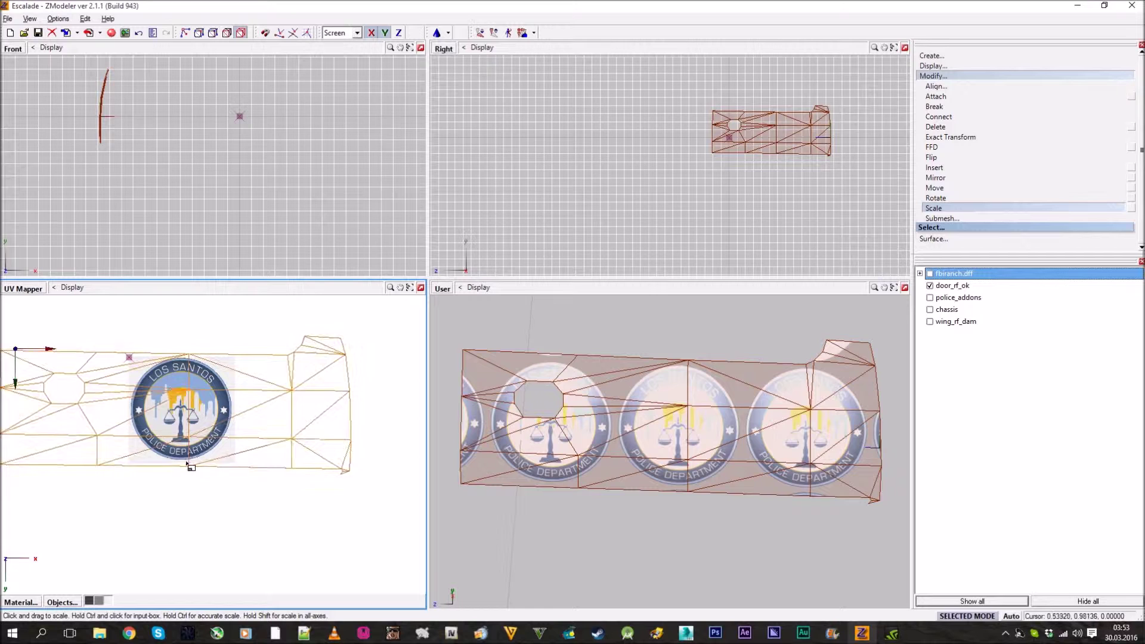
drag(237, 430, 237, 434)
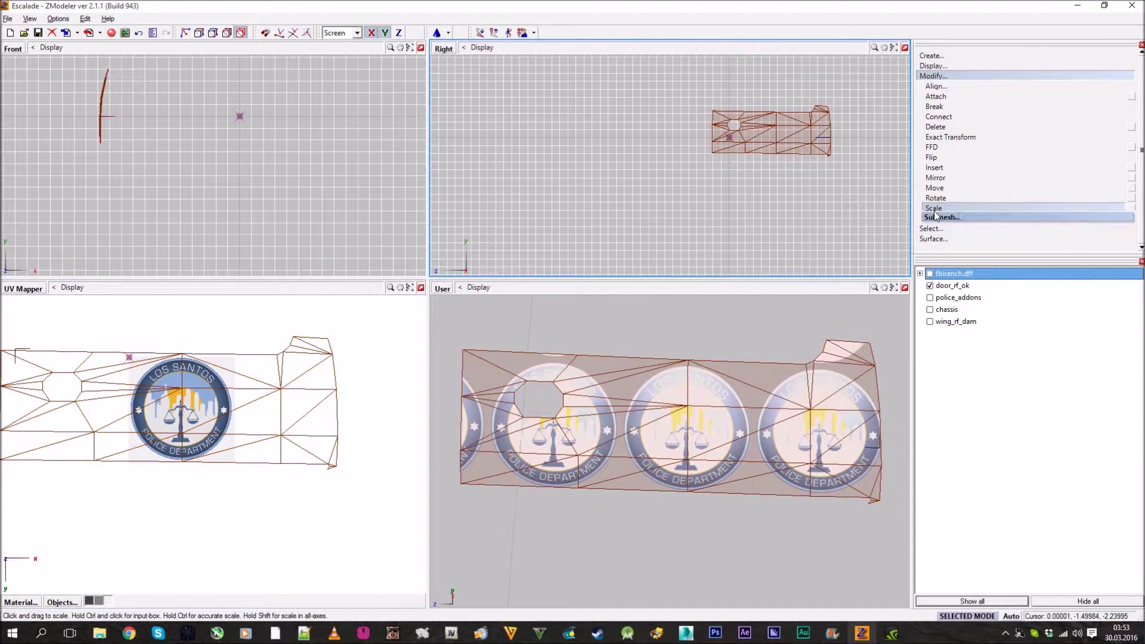
click(935, 187)
drag(276, 381, 278, 383)
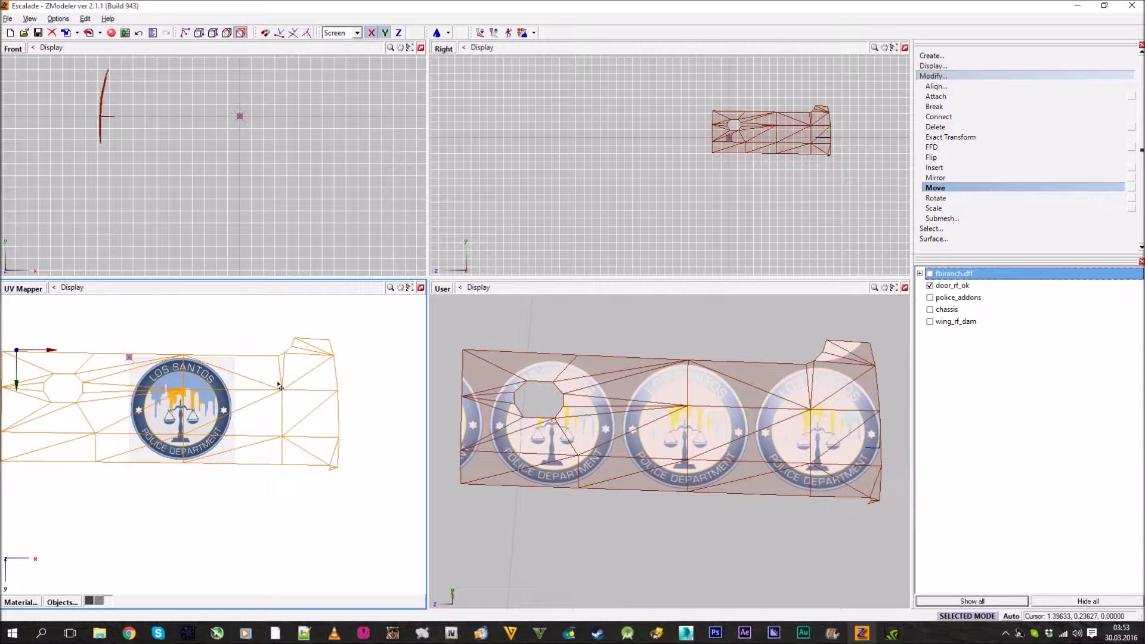
click(987, 76)
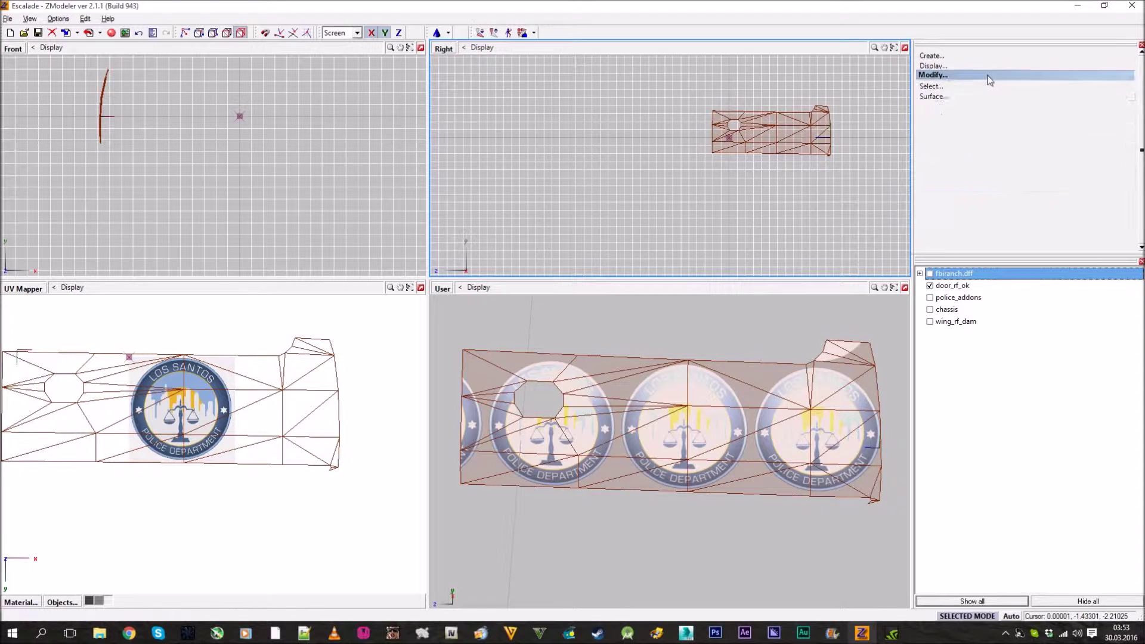
- Maximize the User view and show fbiranch.dff to check the seal decals on the front door
scroll(679, 403, down, 3)
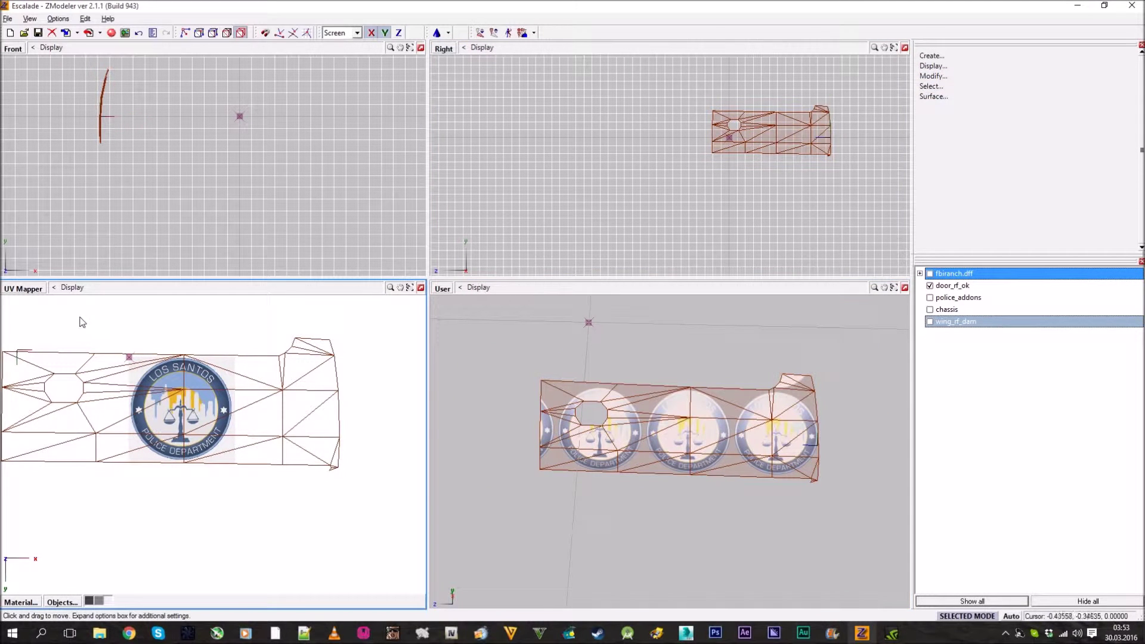
click(20, 289)
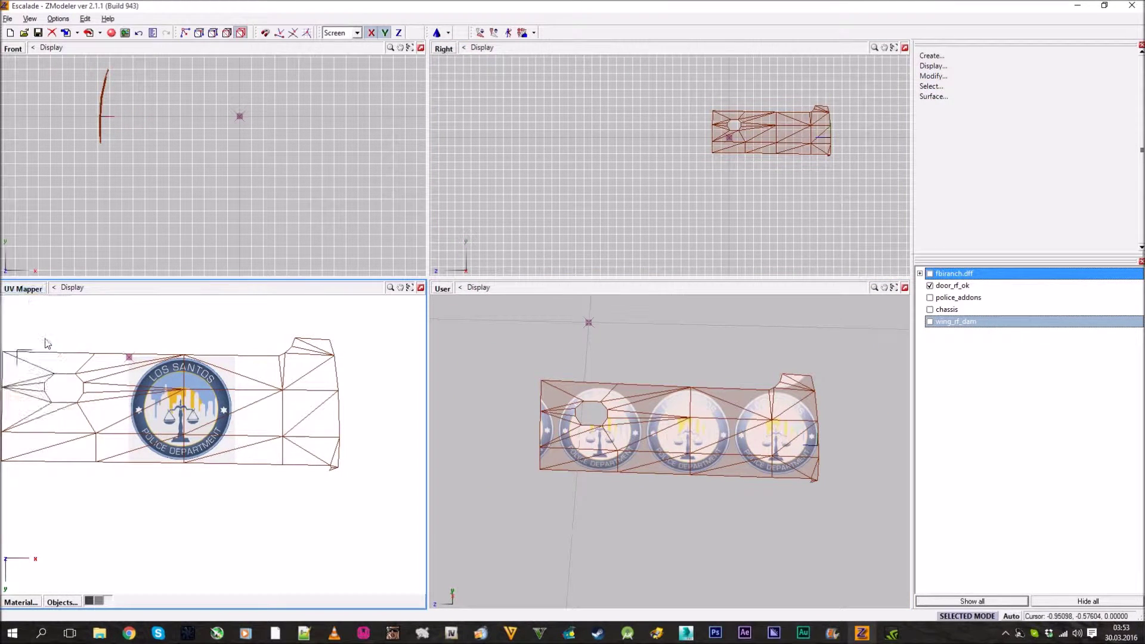
click(906, 288)
middle_drag(462, 289, 597, 310)
scroll(567, 310, up, 4)
click(930, 274)
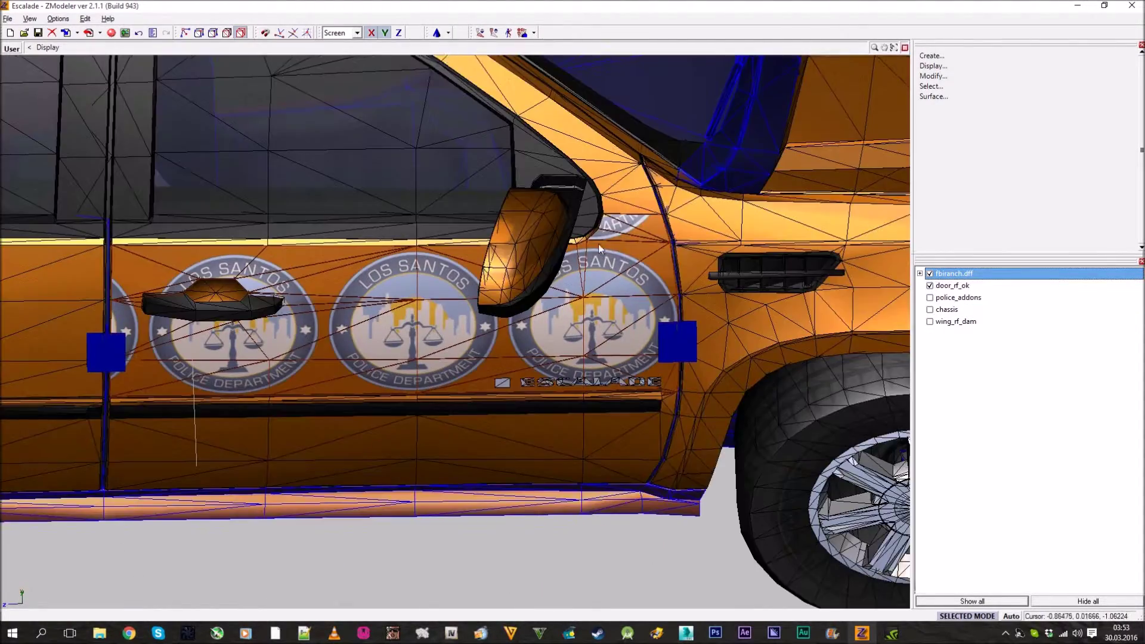
scroll(598, 245, down, 3)
scroll(599, 244, up, 2)
middle_drag(598, 245, 564, 295)
scroll(564, 295, up, 2)
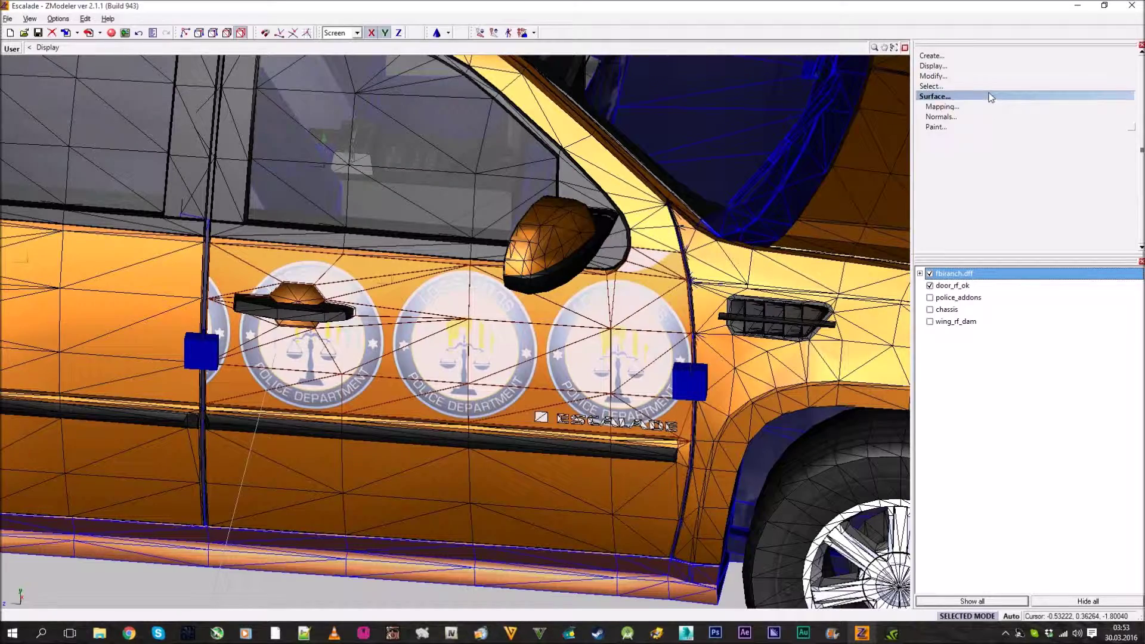
- Remove the selection from everything and inspect the seals on the front door without the selection highlight
click(978, 77)
click(977, 78)
click(975, 85)
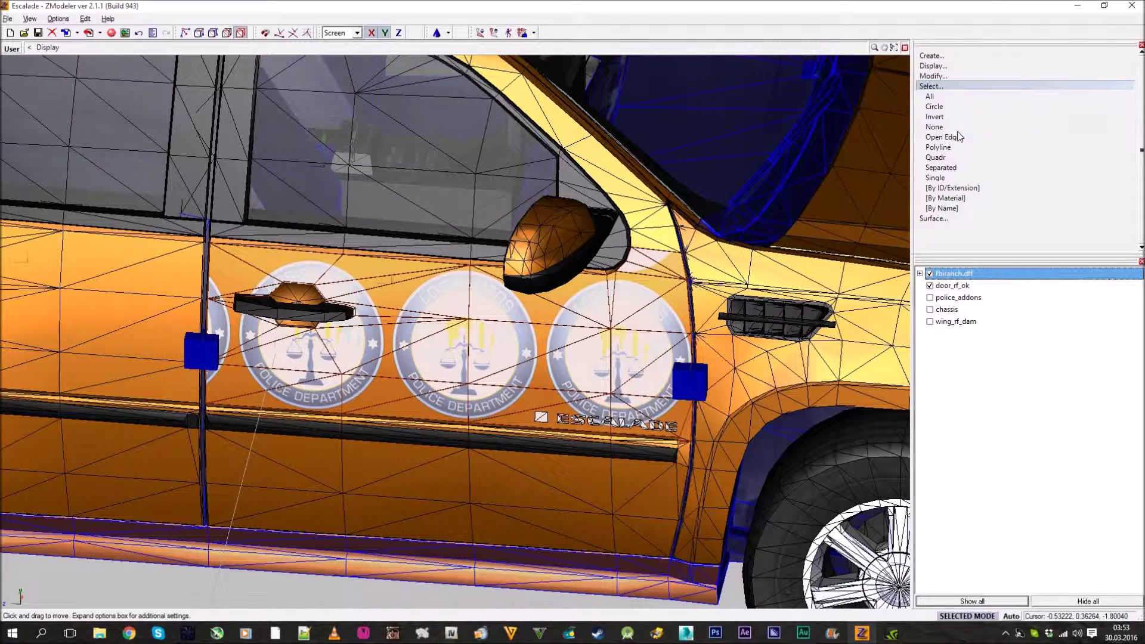
right_click(841, 115)
click(942, 87)
middle_drag(470, 254, 470, 293)
middle_drag(382, 297, 462, 294)
scroll(741, 245, up, 1)
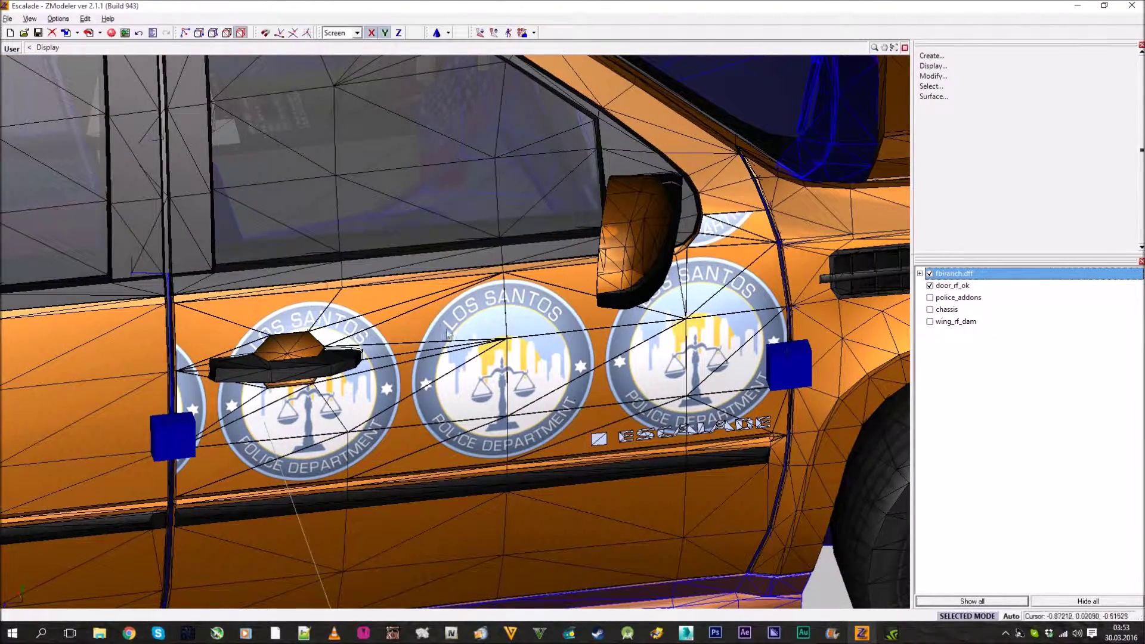
scroll(448, 335, down, 3)
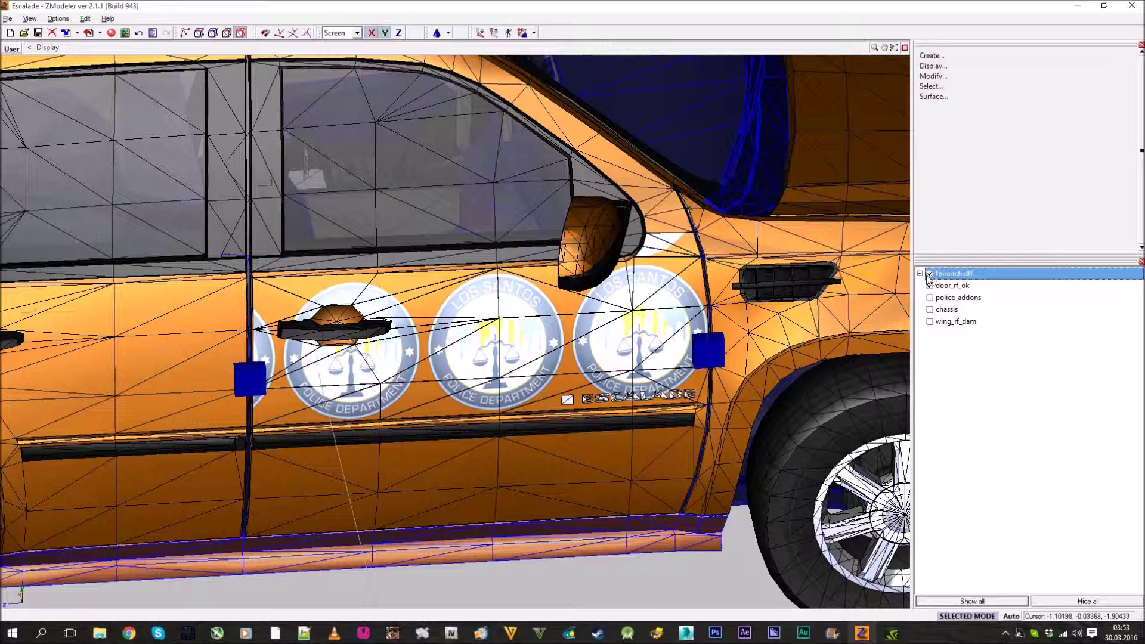
- Hide fbiranch.dff and insert a vertex at edge level on the upper diagonal edge between the middle and right seals
click(929, 273)
scroll(711, 177, down, 1)
scroll(673, 246, up, 2)
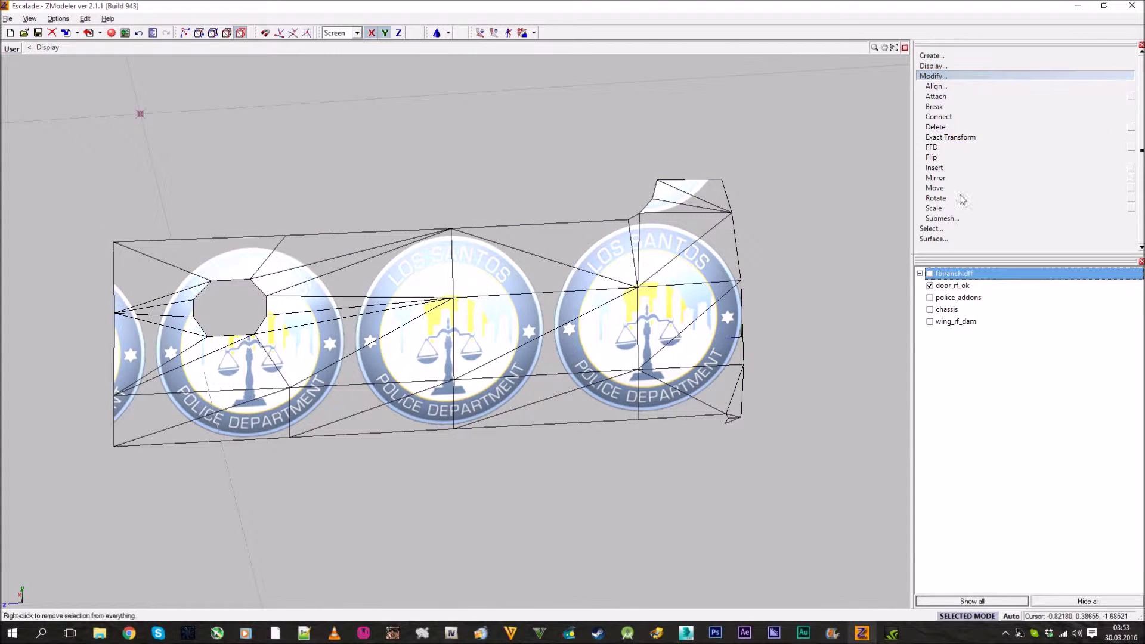
click(969, 157)
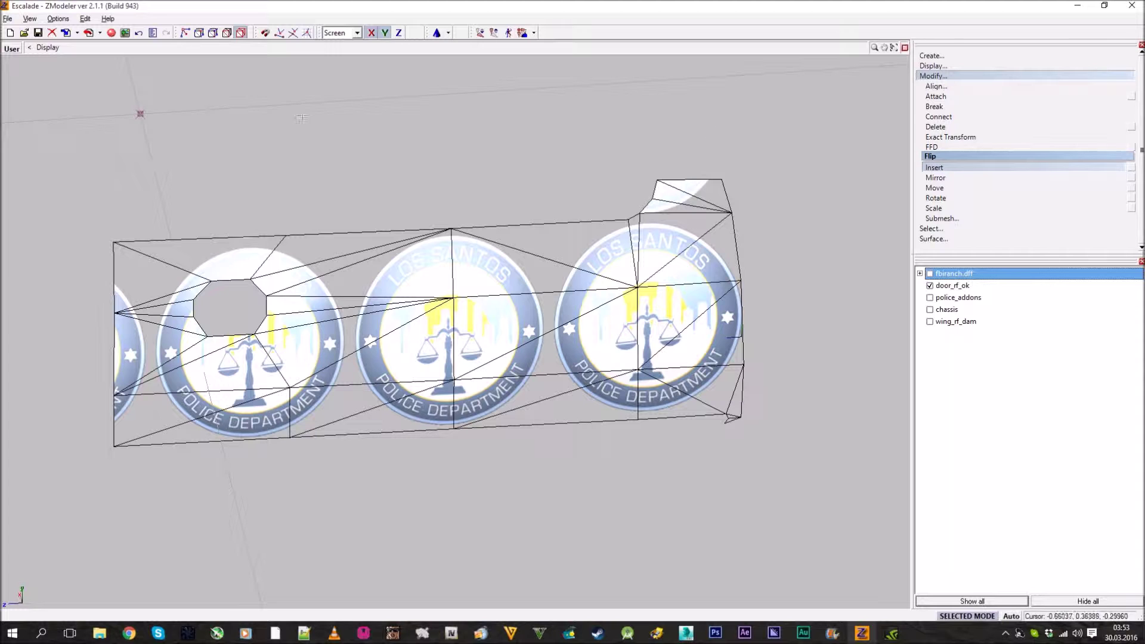
click(213, 33)
click(574, 283)
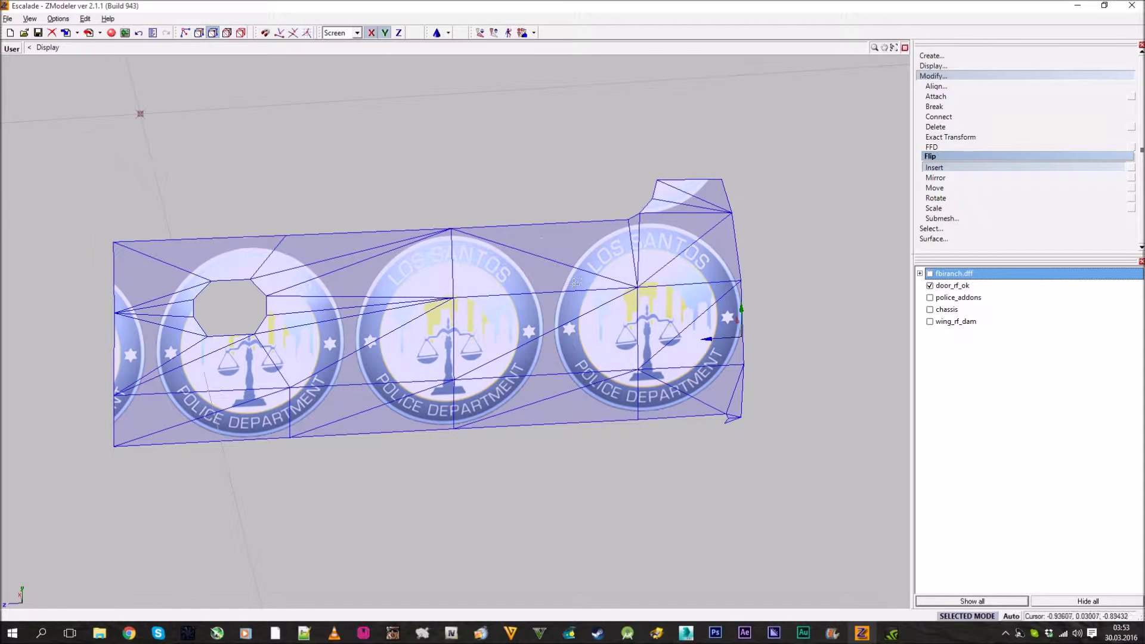
click(542, 259)
click(540, 257)
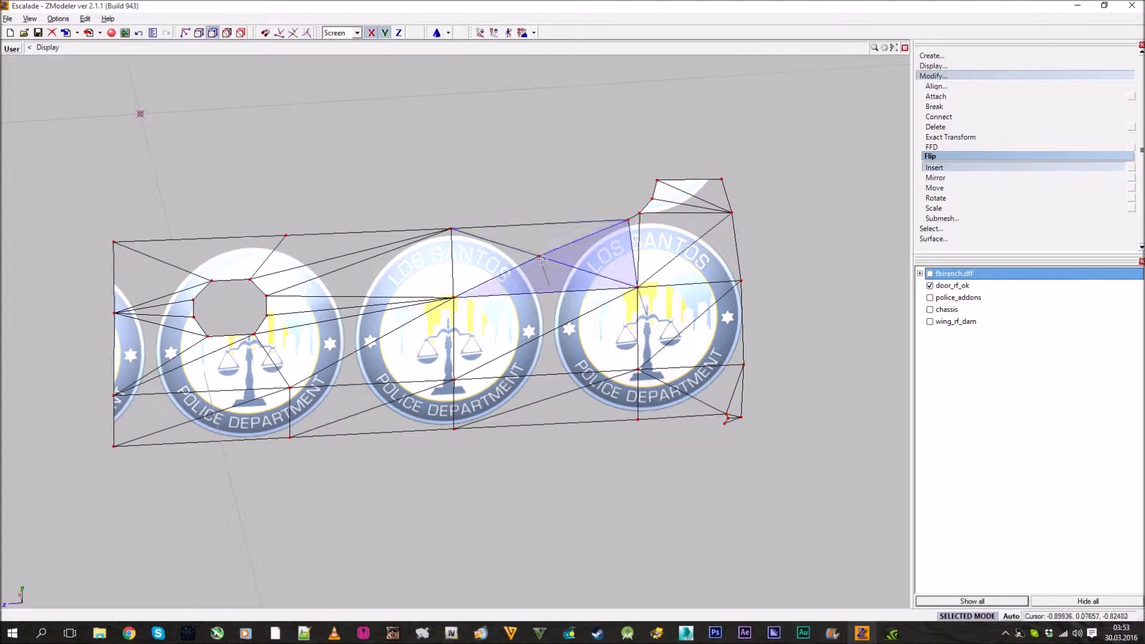
- Insert vertices on the edges down the gap between the middle and right seals, following the middle seal's outline
scroll(541, 258, up, 3)
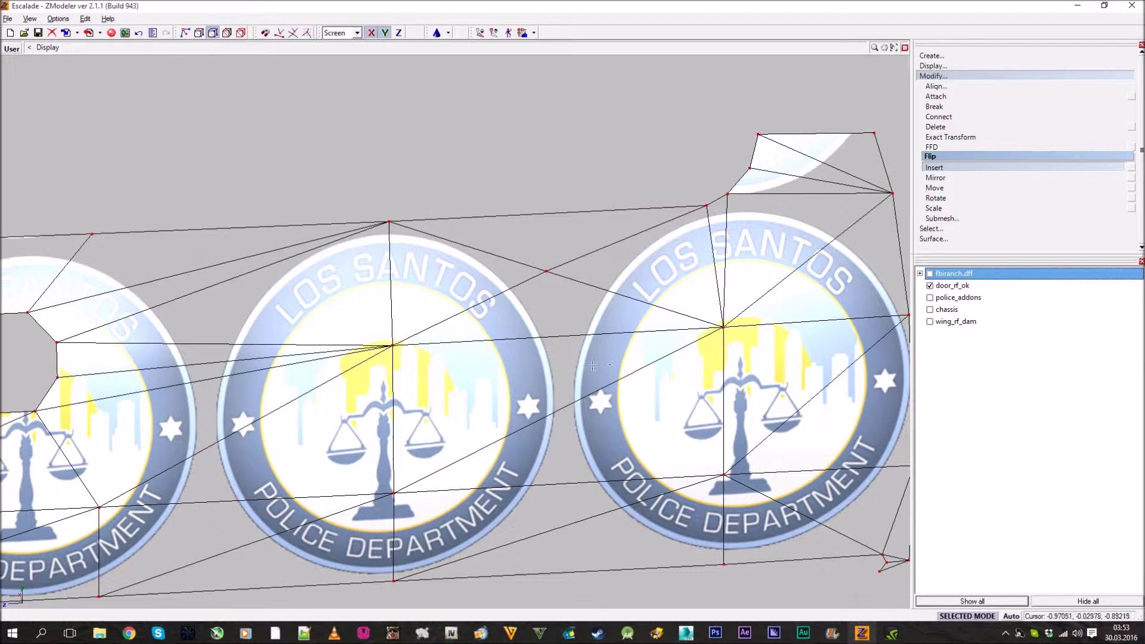
click(567, 388)
click(563, 409)
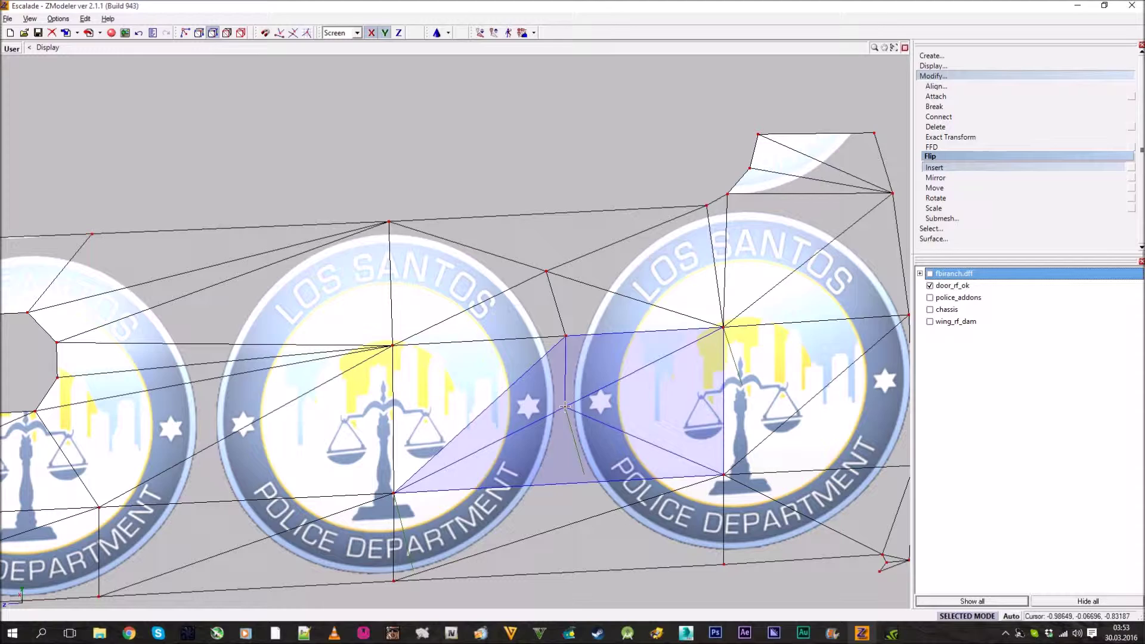
click(562, 483)
scroll(512, 156, down, 4)
scroll(560, 310, up, 4)
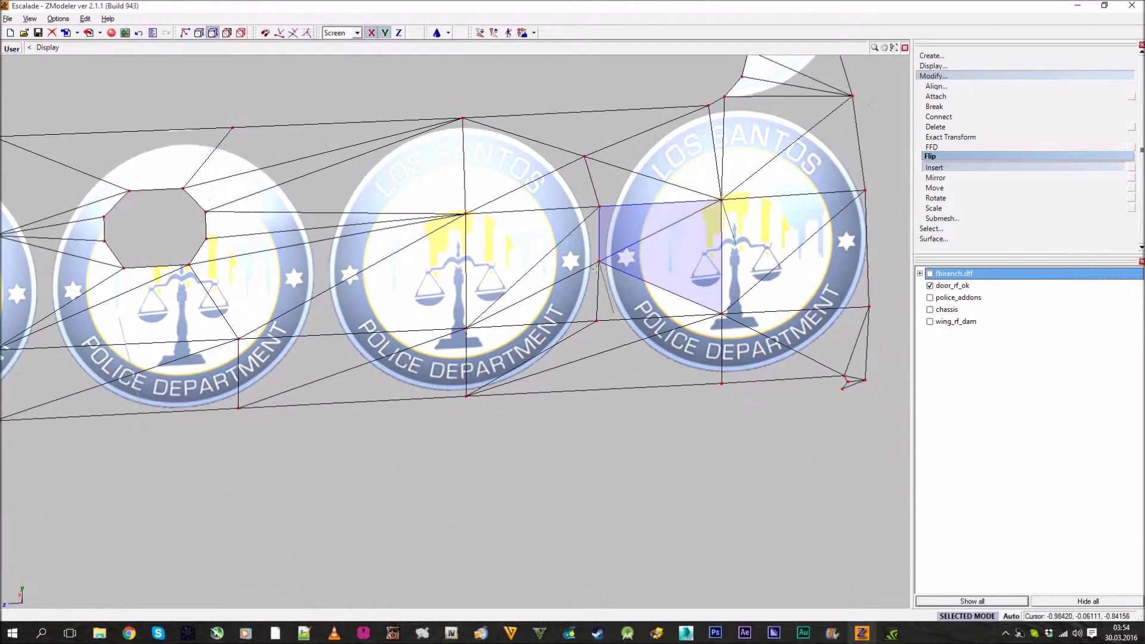
click(552, 393)
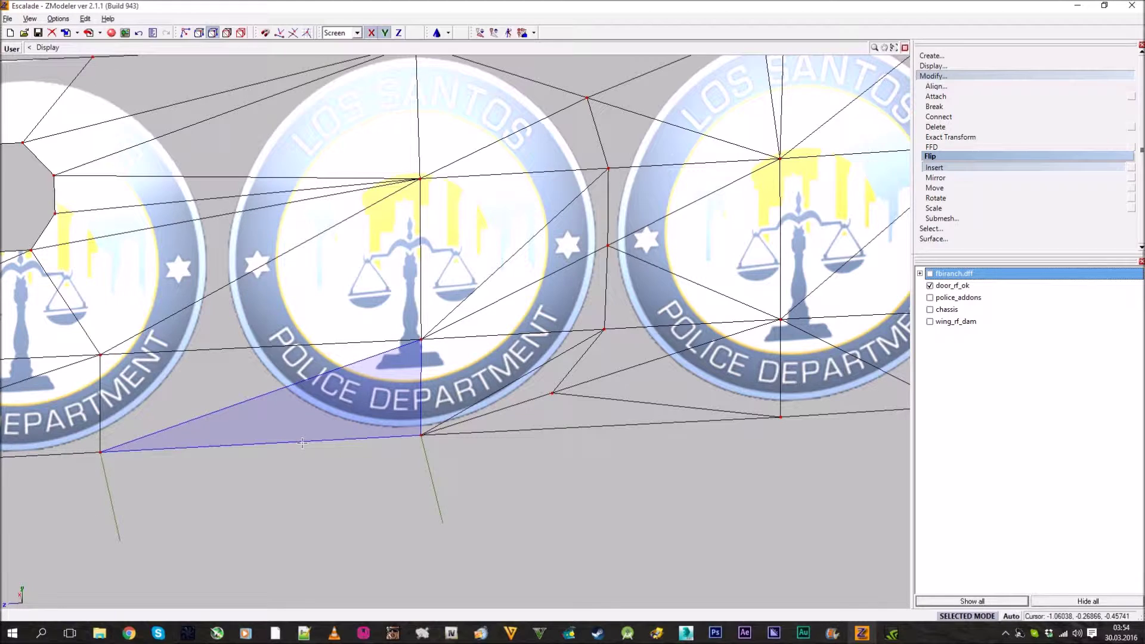
- Insert vertices on the edges between the left and middle seals, from the panel's lower edge up to the upper diagonals
click(256, 396)
click(252, 399)
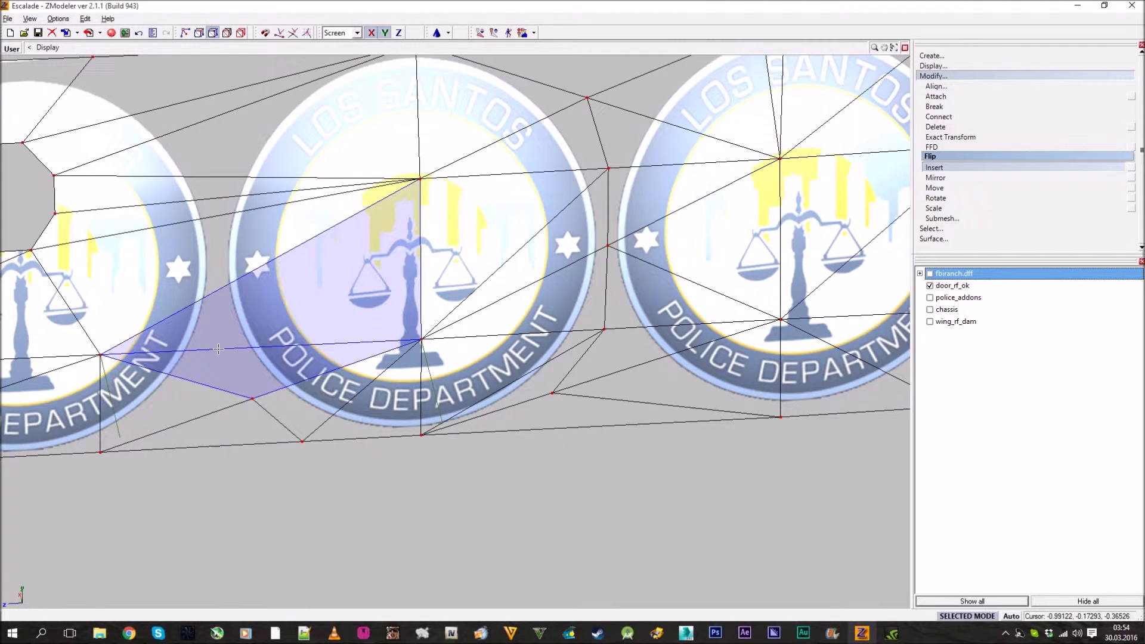
click(219, 349)
click(215, 290)
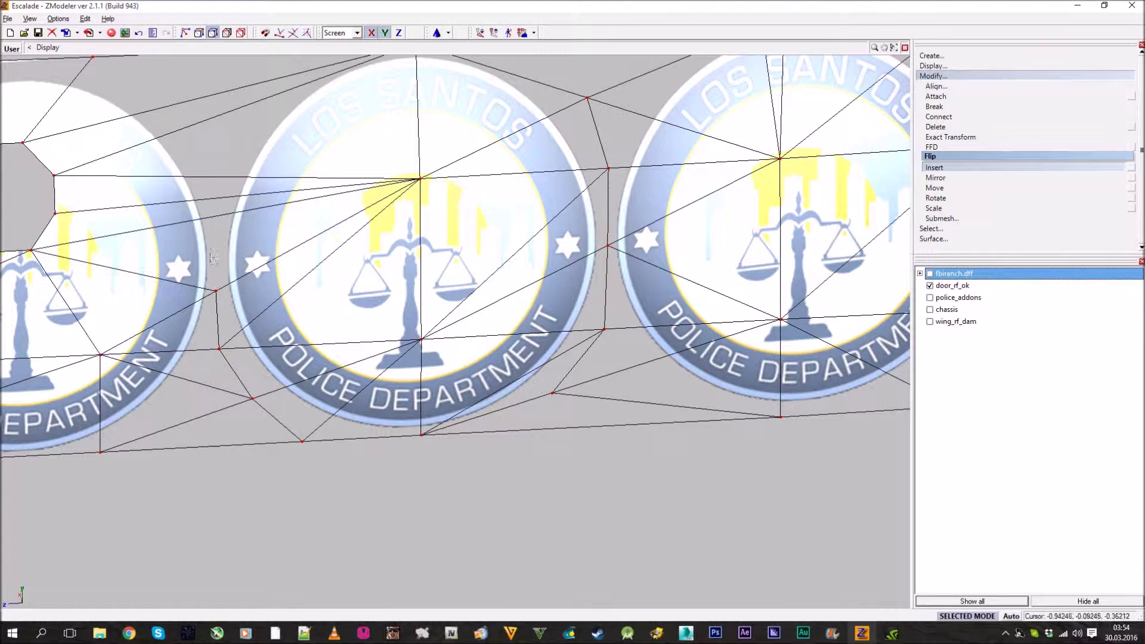
click(213, 217)
click(215, 198)
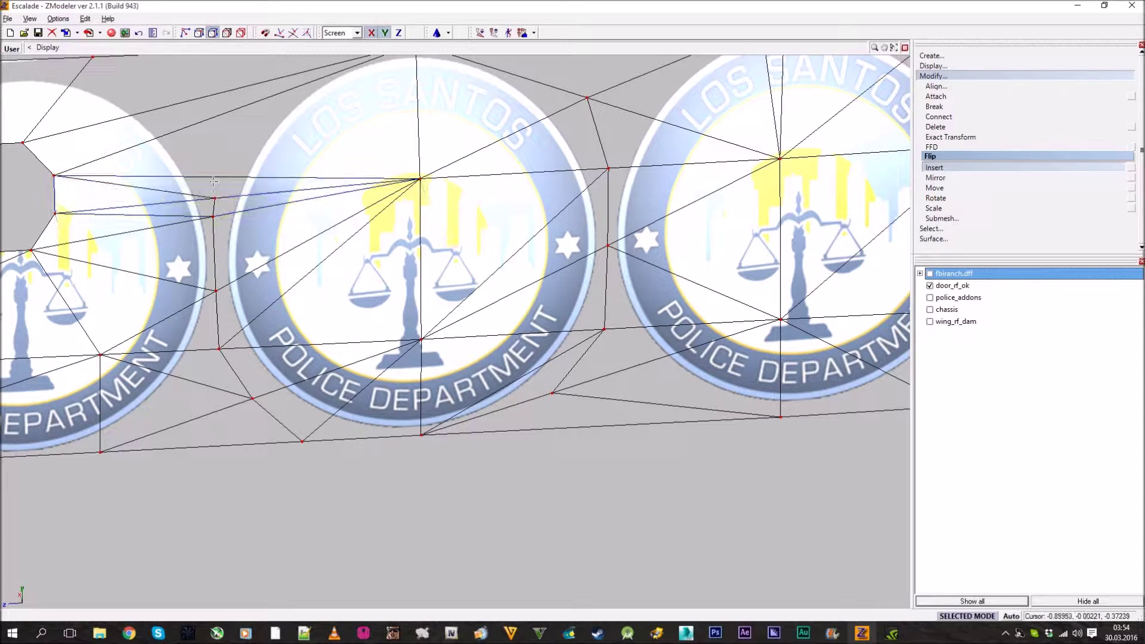
click(214, 177)
middle_drag(265, 169, 256, 305)
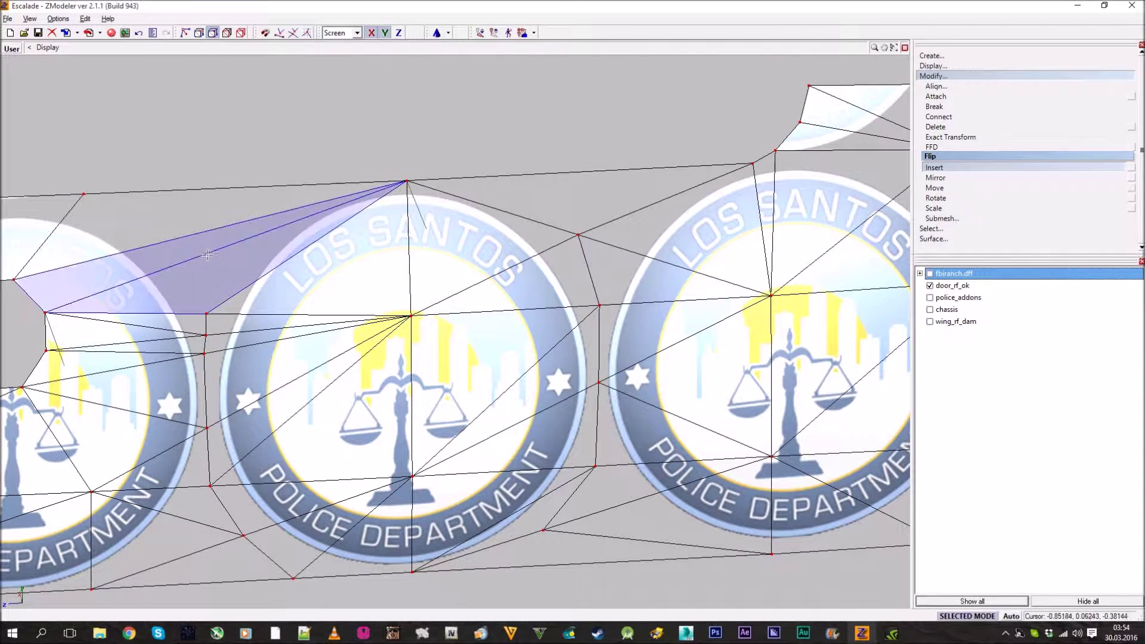
click(207, 253)
scroll(437, 228, down, 4)
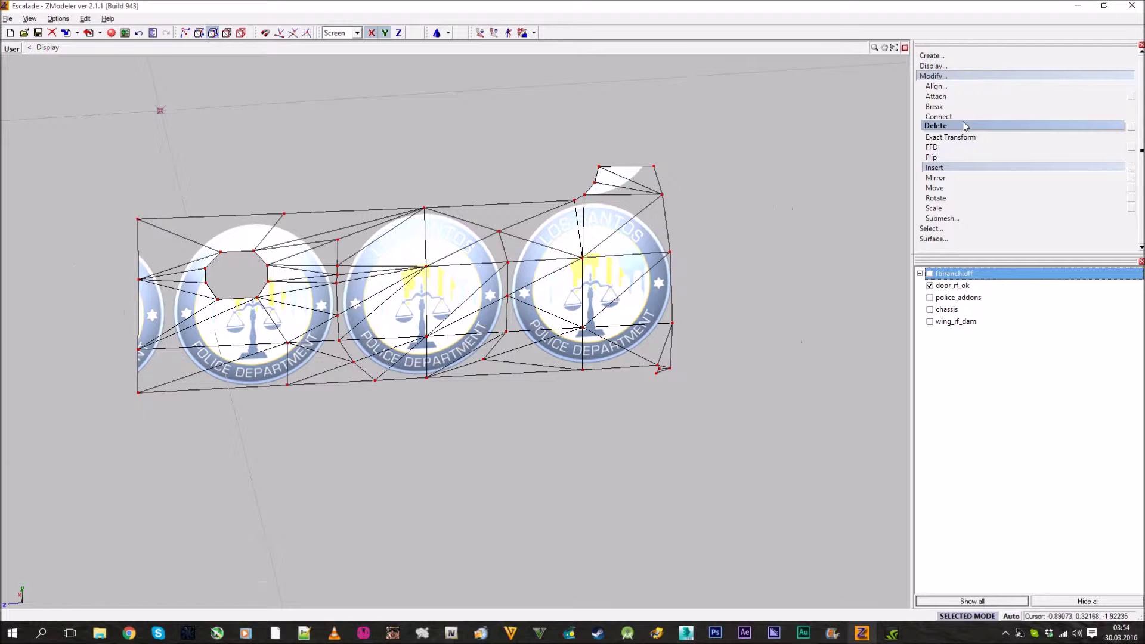
- Delete the right seal's geometry and the leftover faces beyond the vertices inserted beside the middle seal
click(938, 78)
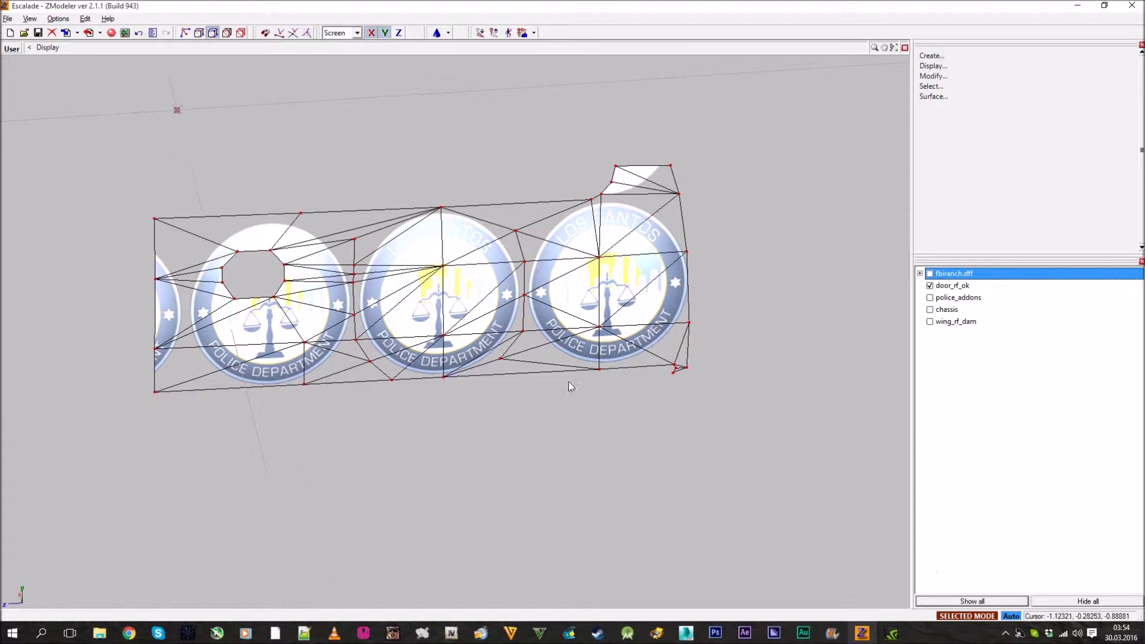
scroll(568, 382, up, 3)
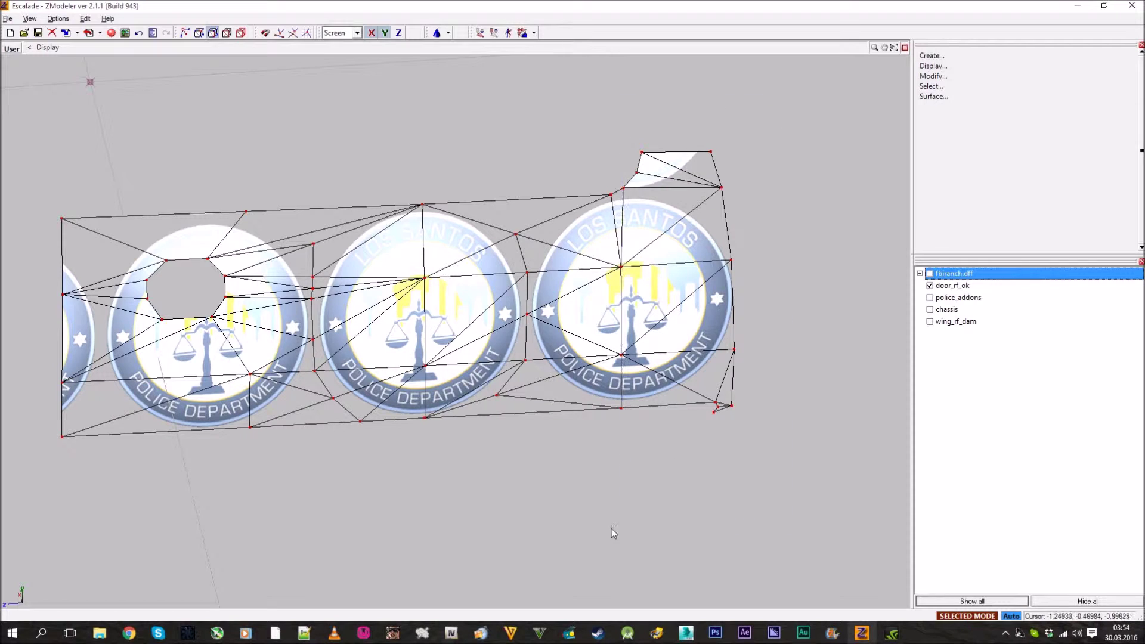
drag(668, 458, 561, 480)
key(Delete)
scroll(431, 387, up, 1)
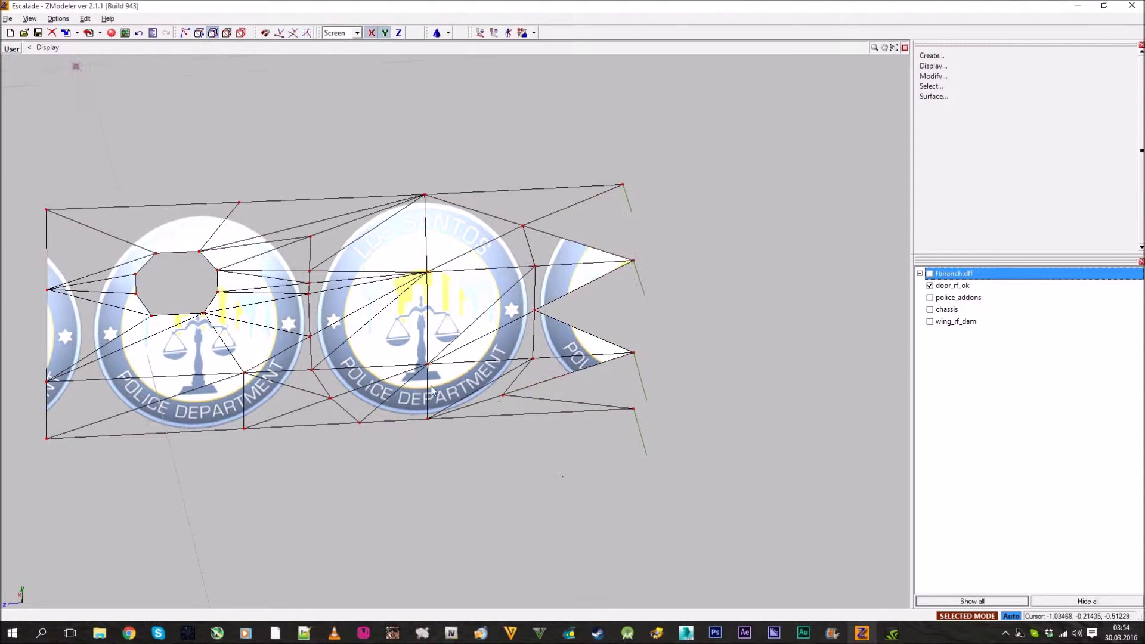
click(194, 36)
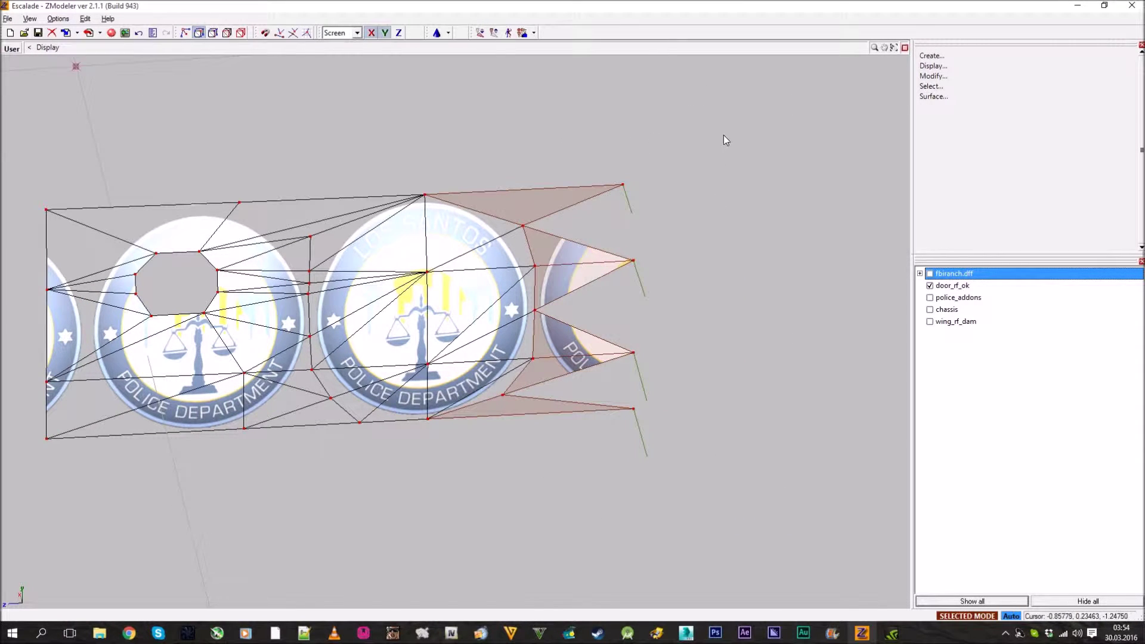
key(Delete)
- Delete all panel geometry to the left of the middle seal, keeping only the faces around that seal
middle_drag(100, 280, 333, 255)
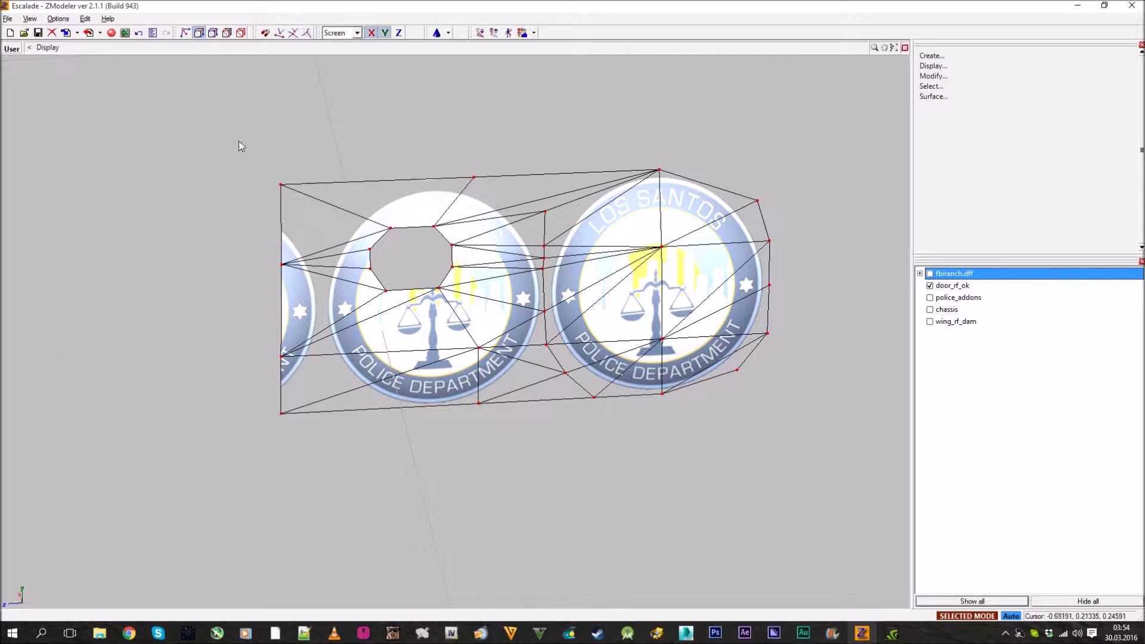
drag(512, 434, 519, 444)
key(Delete)
scroll(617, 200, up, 2)
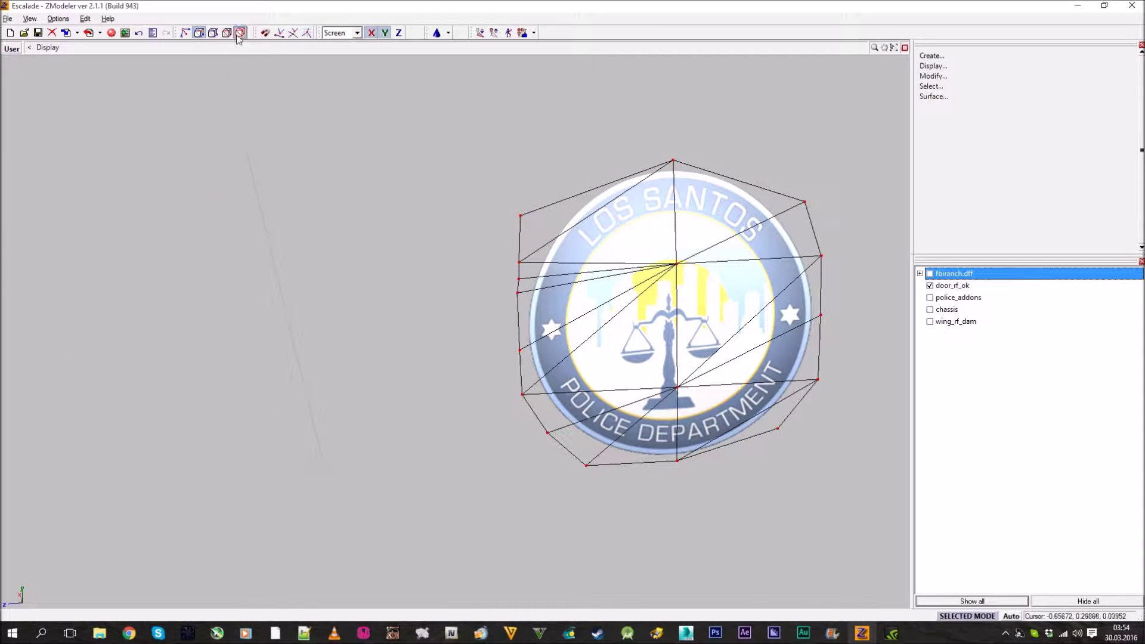
- Show fbiranch.dff and switch to the 3D view to check the single trimmed seal on the front door
click(930, 273)
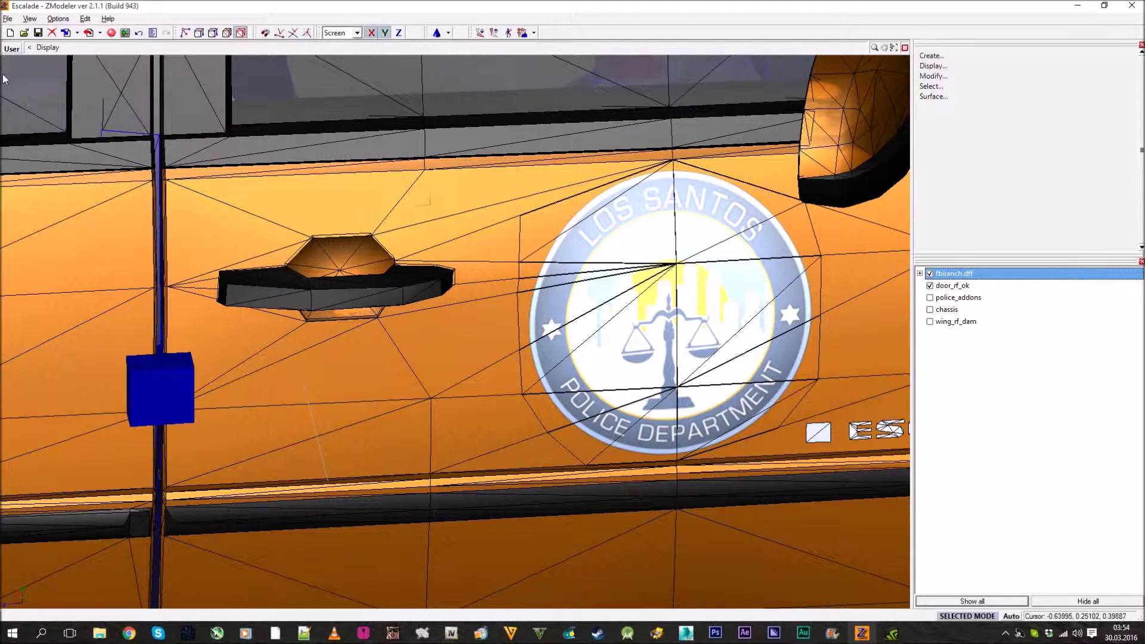
click(11, 48)
click(21, 146)
middle_drag(618, 275, 510, 318)
scroll(477, 406, up, 5)
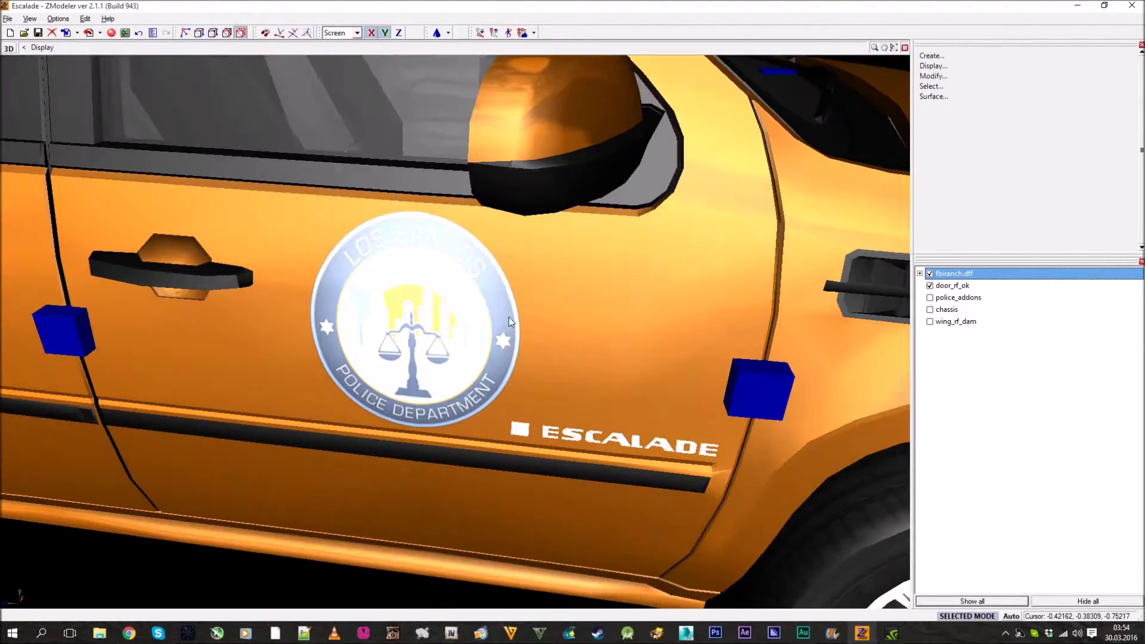
scroll(630, 425, down, 5)
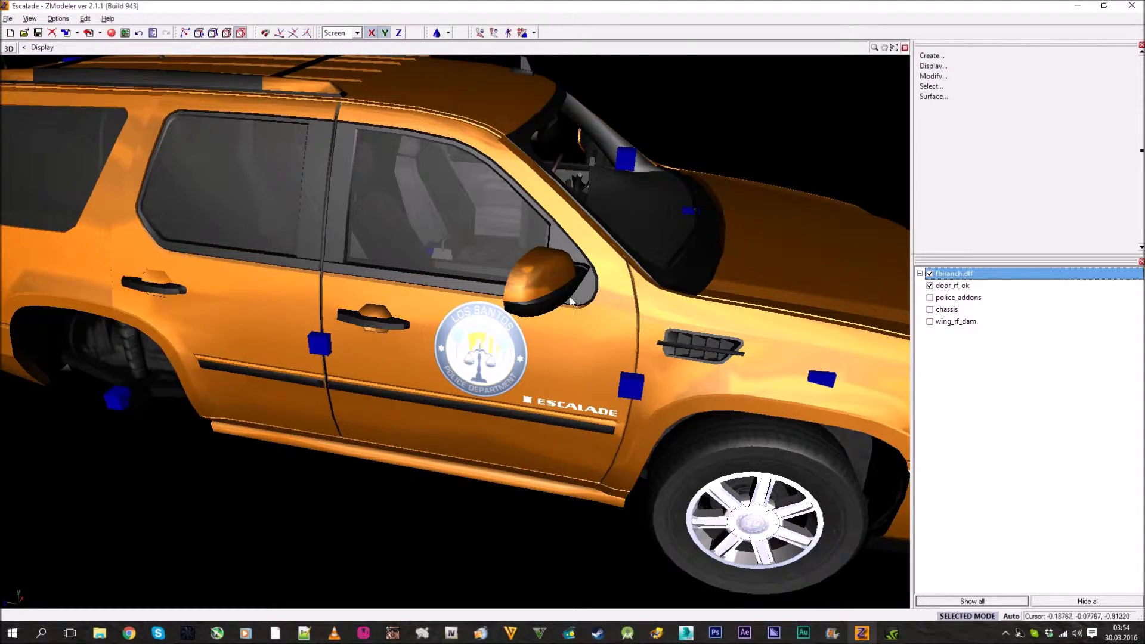
- Examine both sides of the vehicle and the door seal from several angles and distances in the 3D view
middle_drag(571, 298, 437, 288)
scroll(516, 292, up, 3)
scroll(438, 289, up, 2)
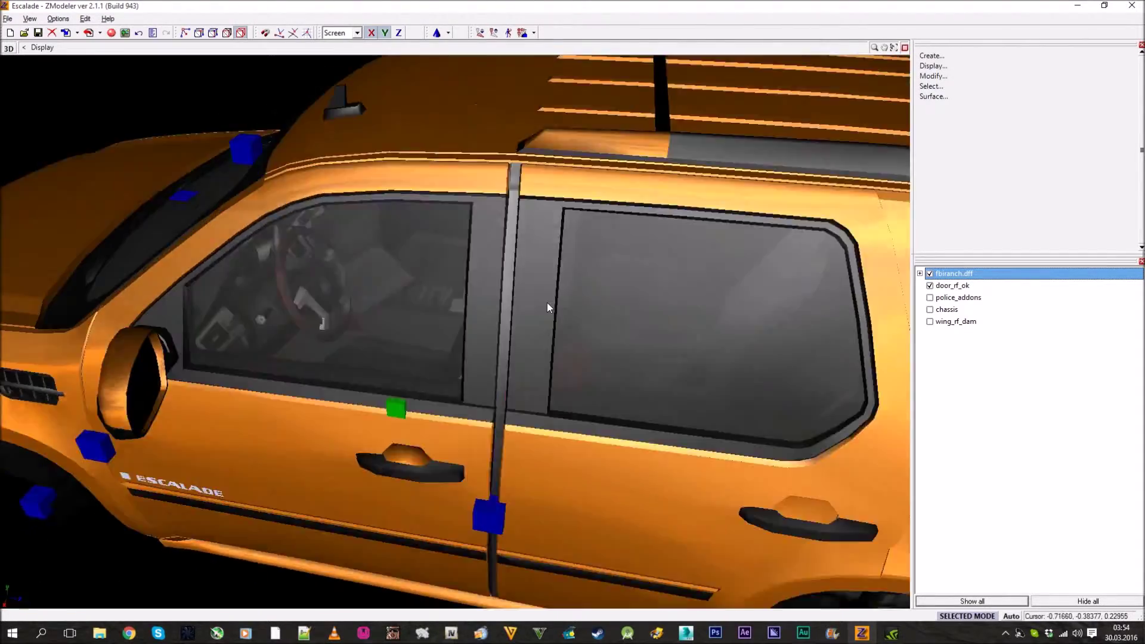
scroll(547, 303, up, 3)
middle_drag(547, 302, 598, 338)
scroll(549, 300, down, 3)
scroll(656, 275, up, 3)
scroll(598, 337, up, 3)
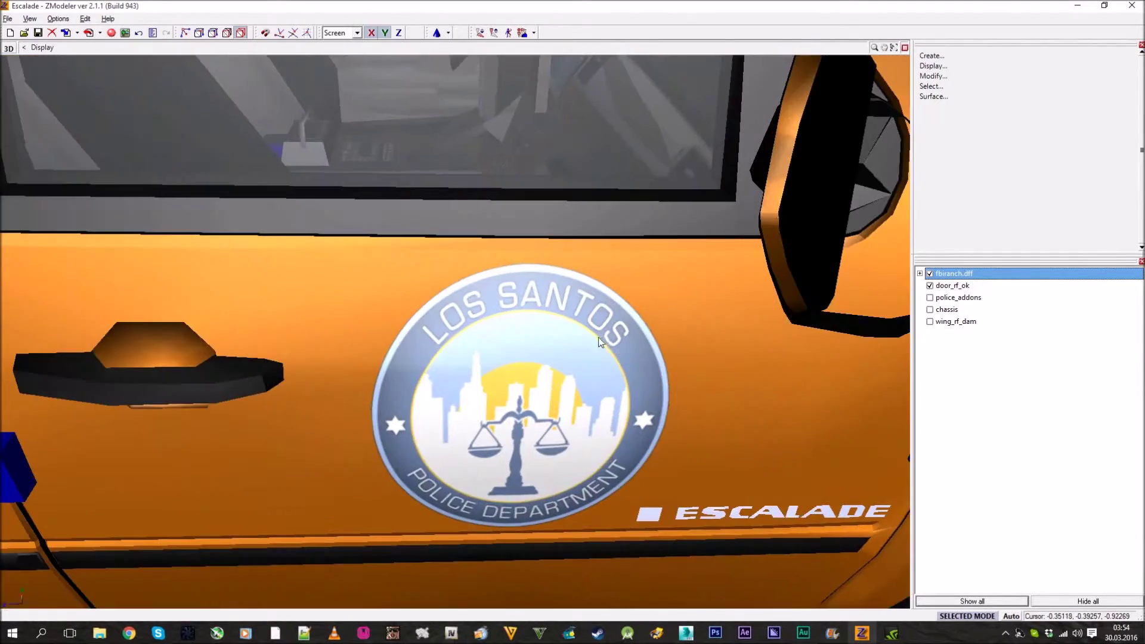
scroll(600, 341, down, 3)
scroll(602, 337, up, 1)
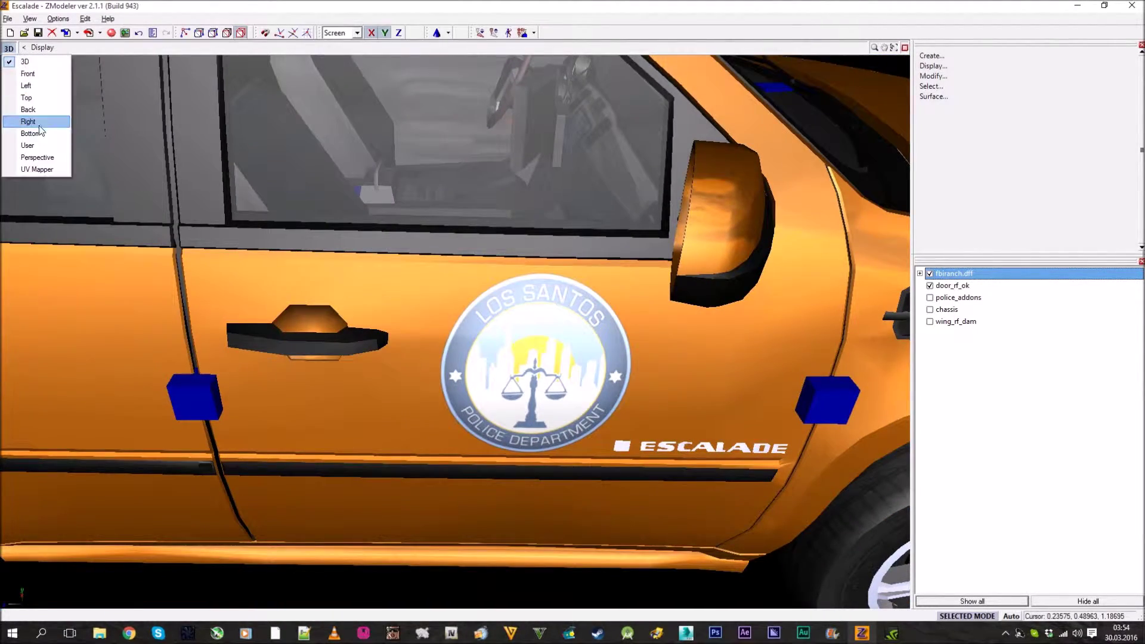
- Delete the detached seal panel object door_rf_ok
click(509, 251)
click(961, 288)
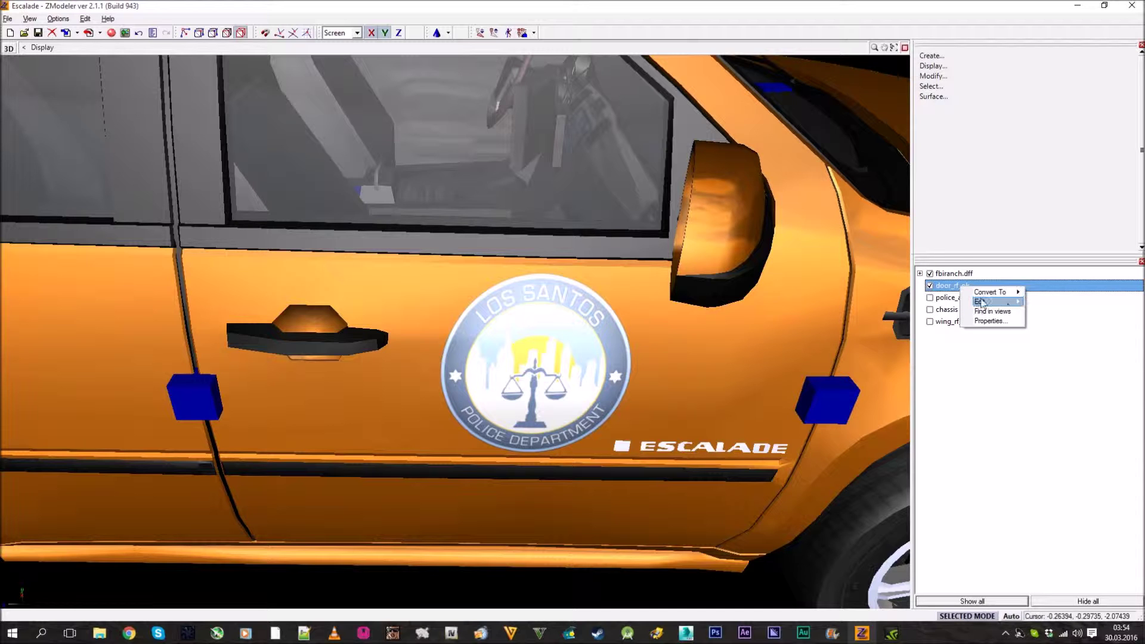
click(1050, 304)
scroll(342, 232, down, 3)
middle_drag(298, 197, 341, 232)
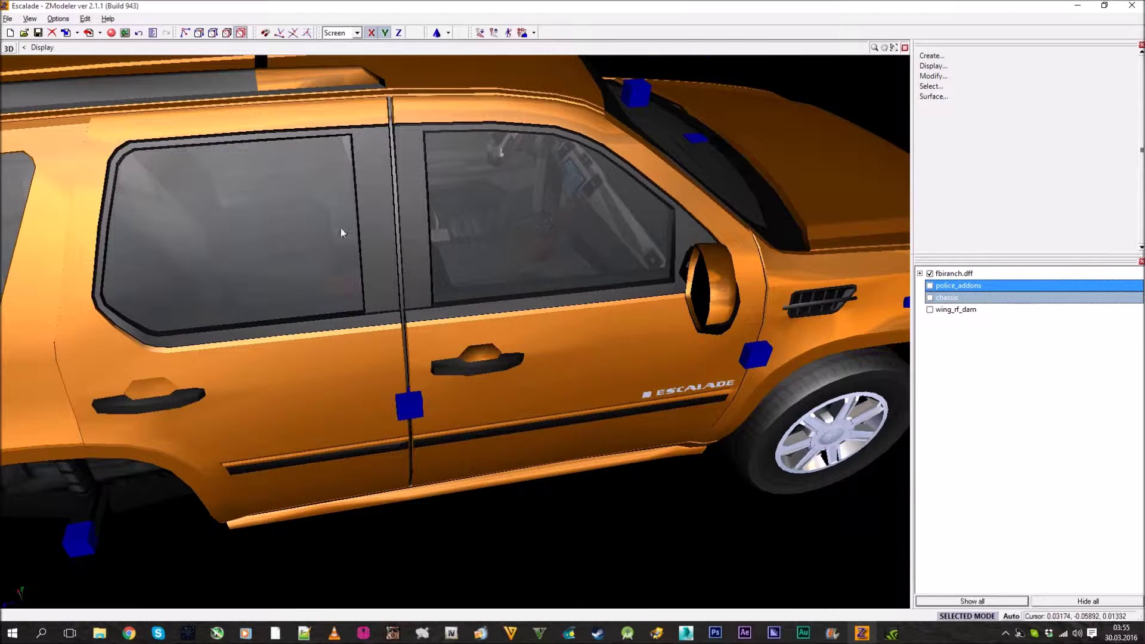
- Switch to the User view facing the right front door and bring up its mesh at polygon level
click(30, 133)
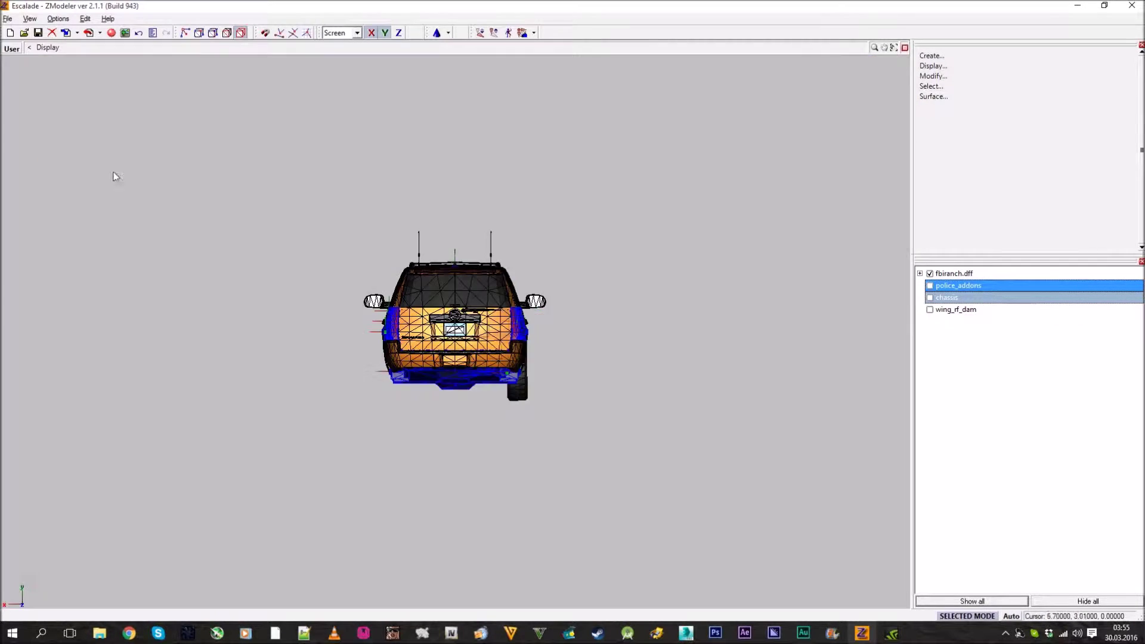
middle_drag(113, 173, 450, 313)
scroll(528, 347, up, 5)
scroll(507, 303, down, 3)
scroll(408, 299, up, 3)
scroll(363, 277, down, 4)
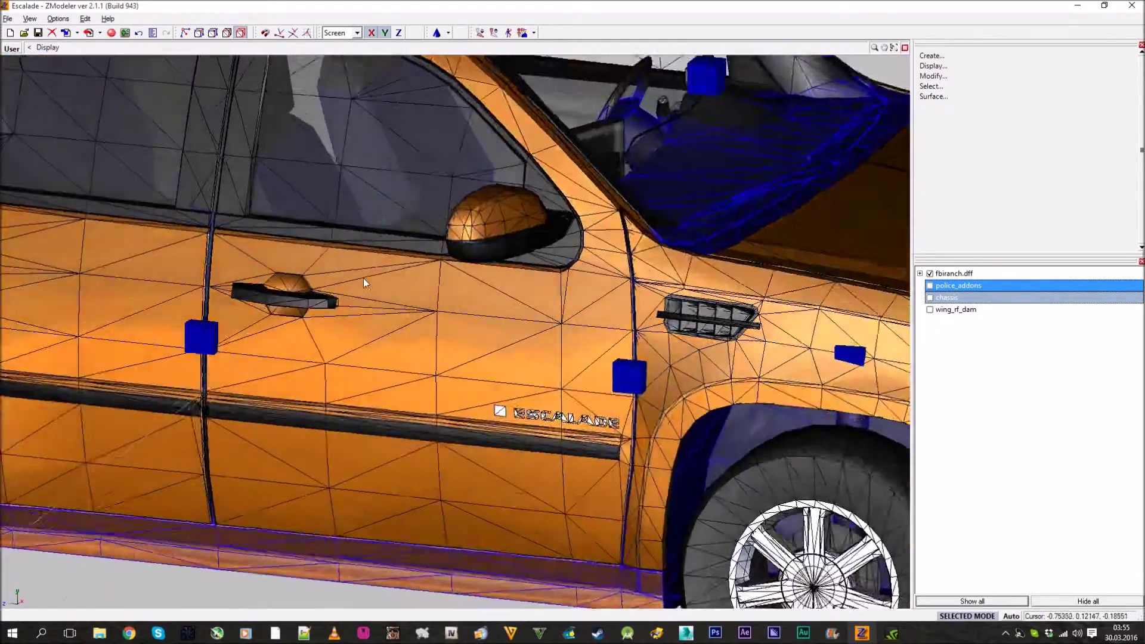
middle_drag(363, 278, 572, 276)
scroll(490, 355, up, 3)
scroll(572, 276, down, 2)
scroll(410, 288, down, 3)
middle_drag(410, 288, 670, 216)
scroll(671, 216, up, 4)
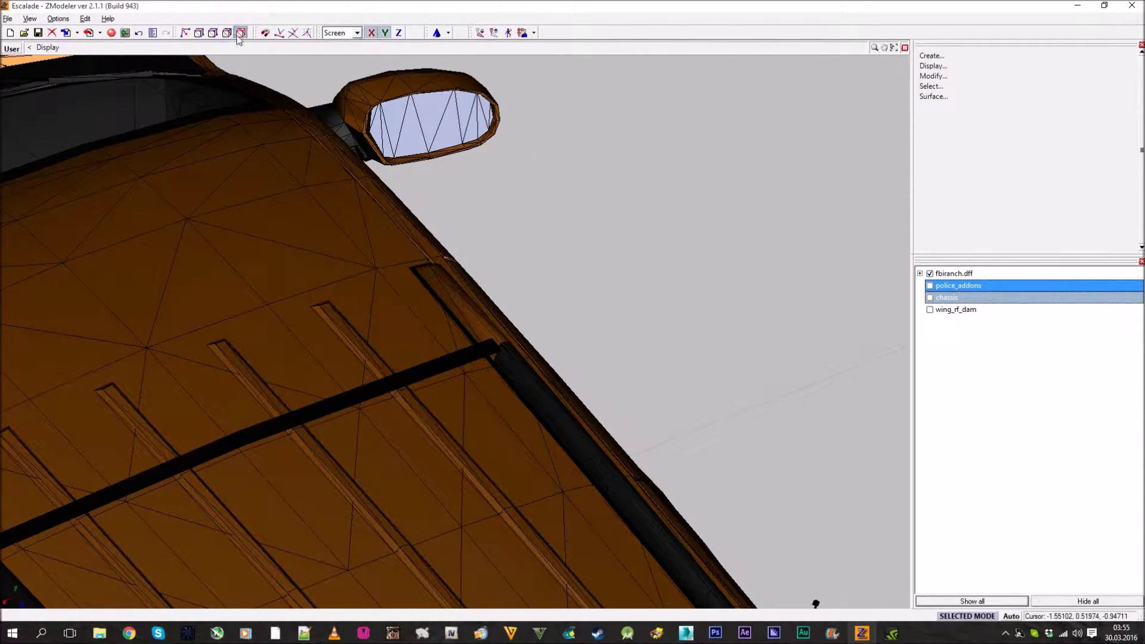
middle_drag(504, 194, 1114, 187)
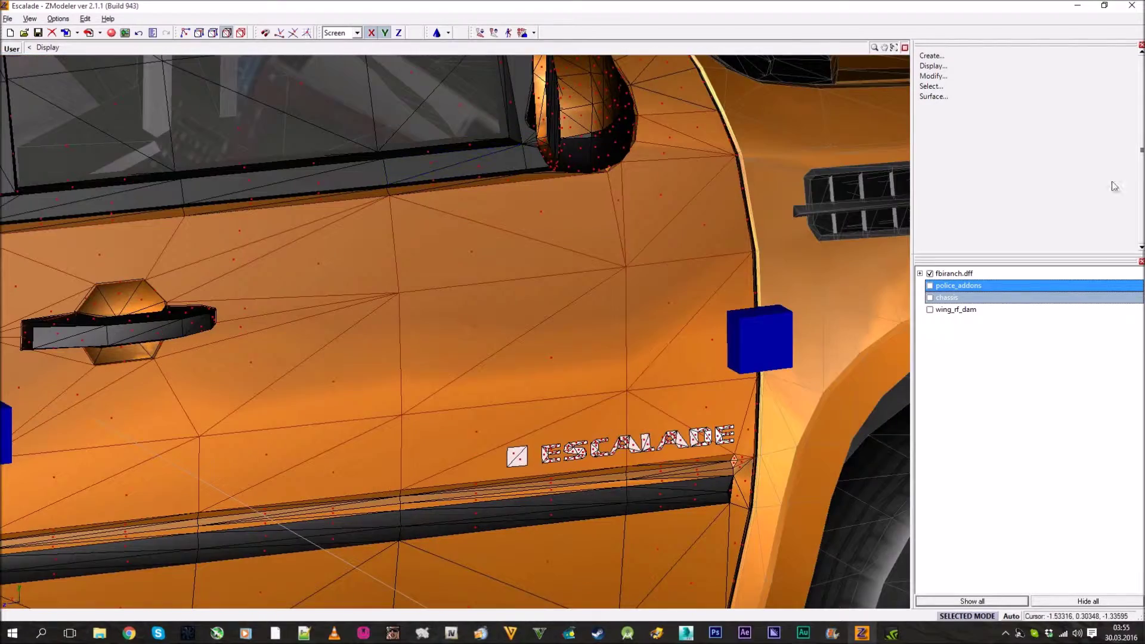
scroll(514, 326, down, 3)
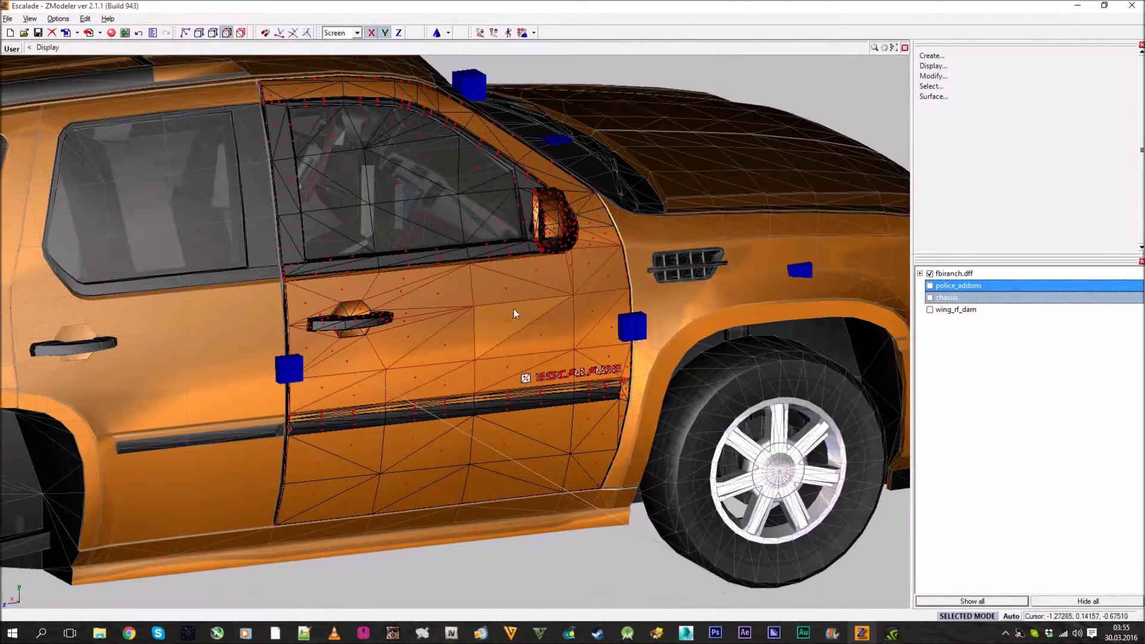
scroll(514, 309, up, 3)
scroll(481, 313, up, 1)
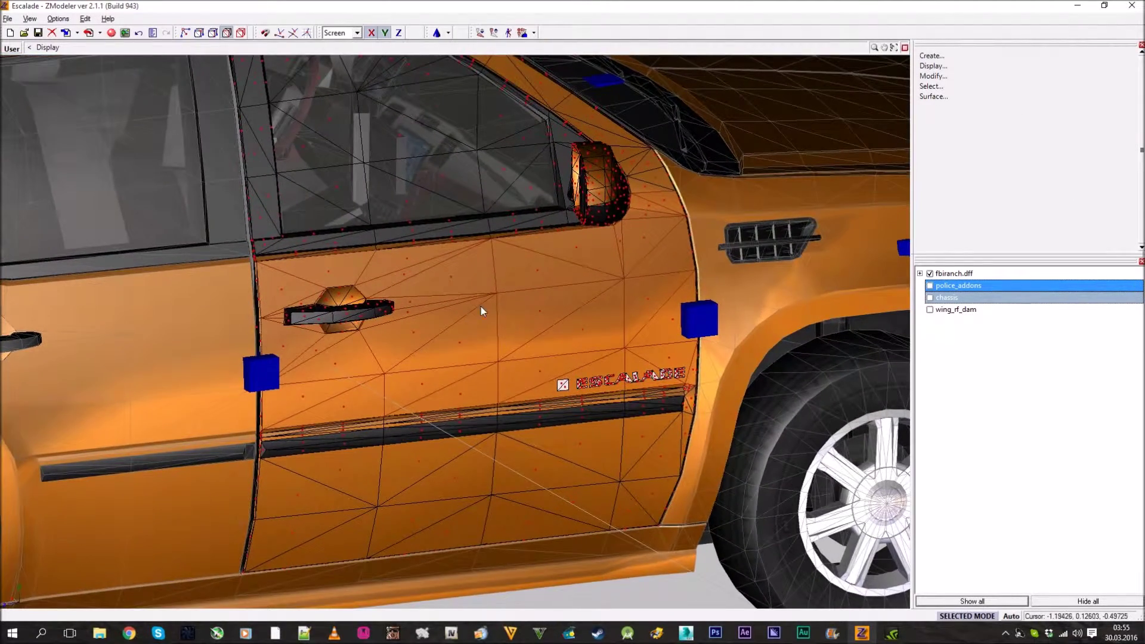
- Detach the selected front door panel polygons to a new object with Keep original enabled
click(968, 77)
click(954, 197)
scroll(999, 221, down, 1)
click(1000, 194)
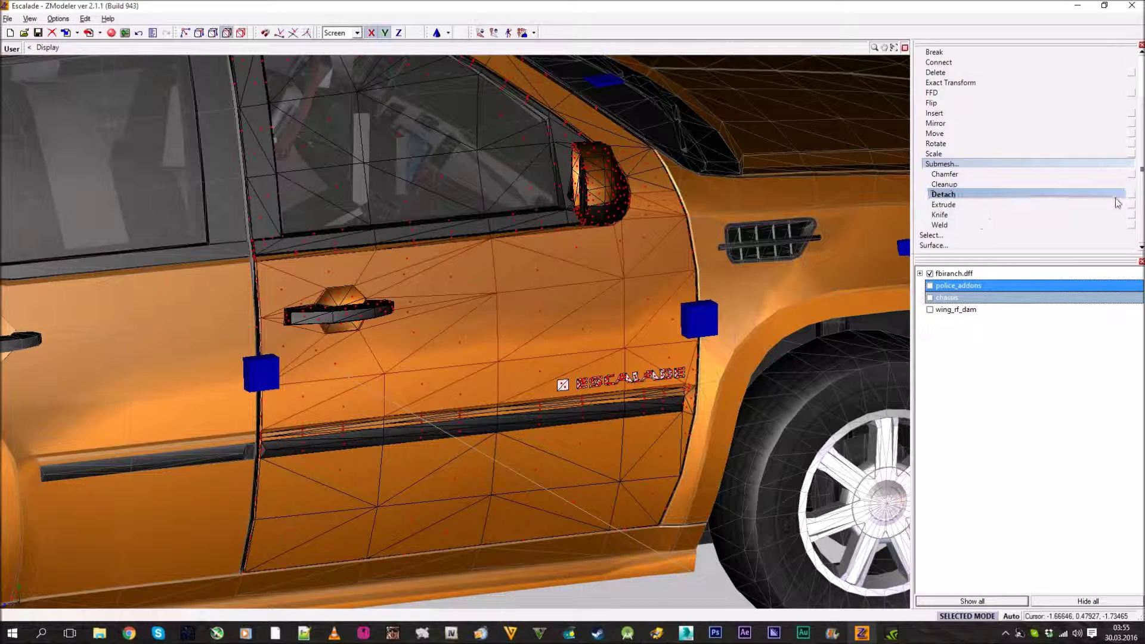
click(930, 217)
click(943, 239)
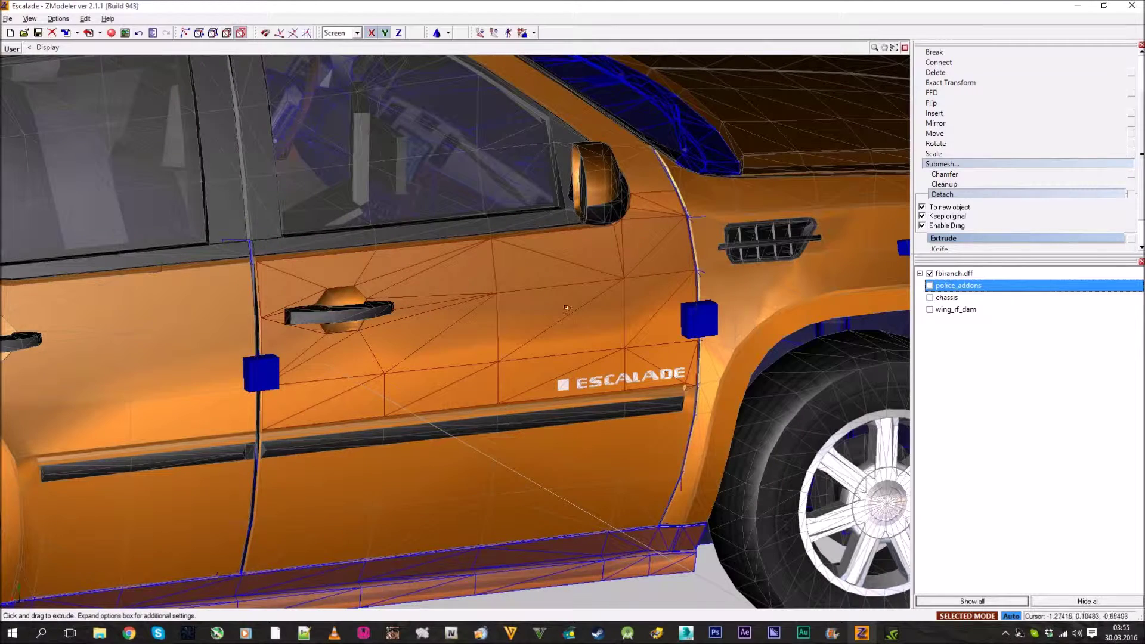
click(954, 195)
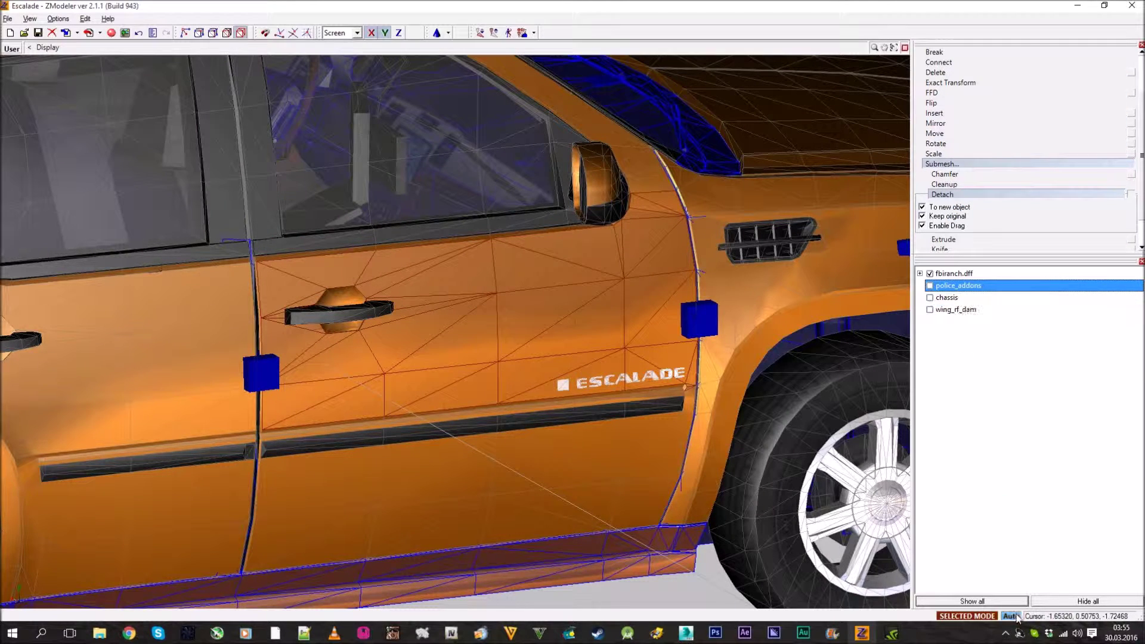
click(965, 164)
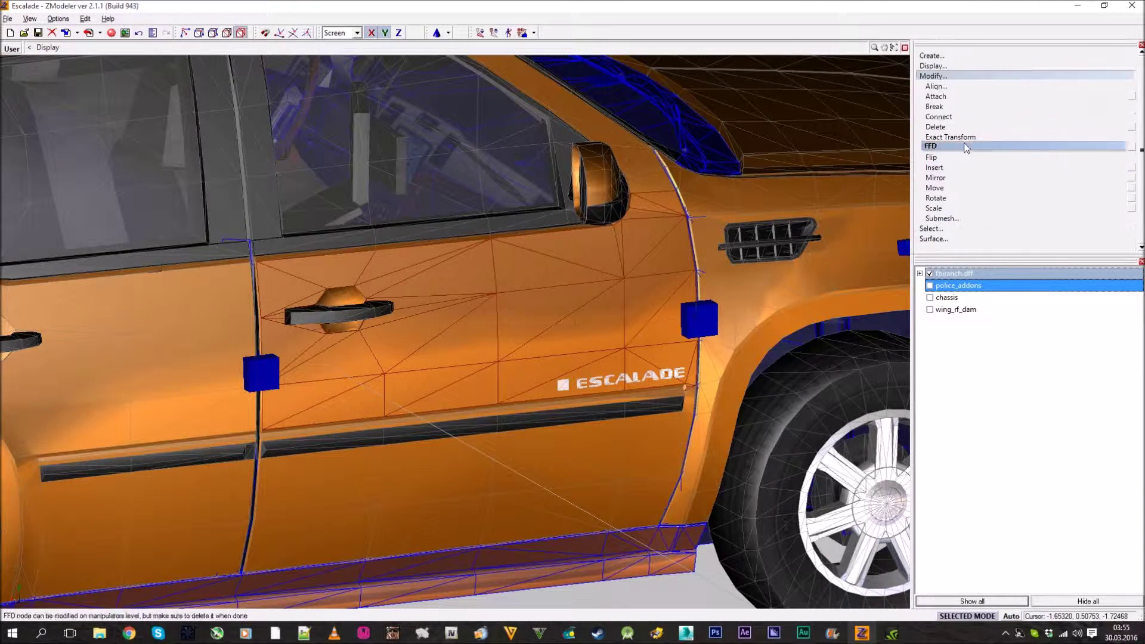
click(943, 76)
- Clear the polygon selection and select the right rear door's outer panel with the Separated selection
click(227, 33)
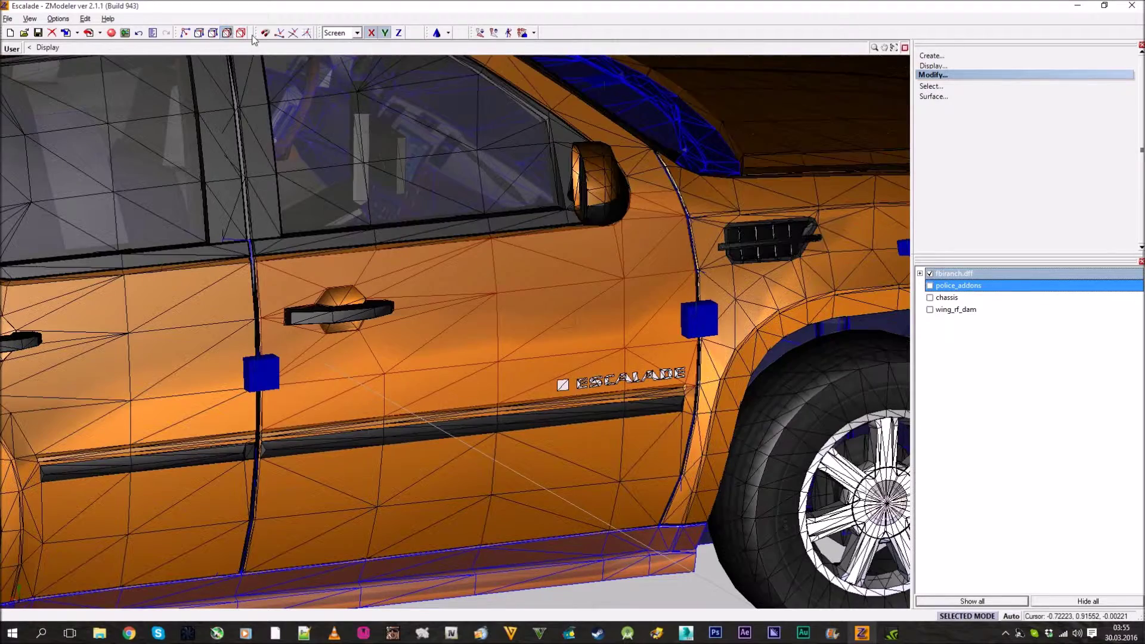
middle_drag(407, 307, 294, 238)
scroll(294, 239, up, 2)
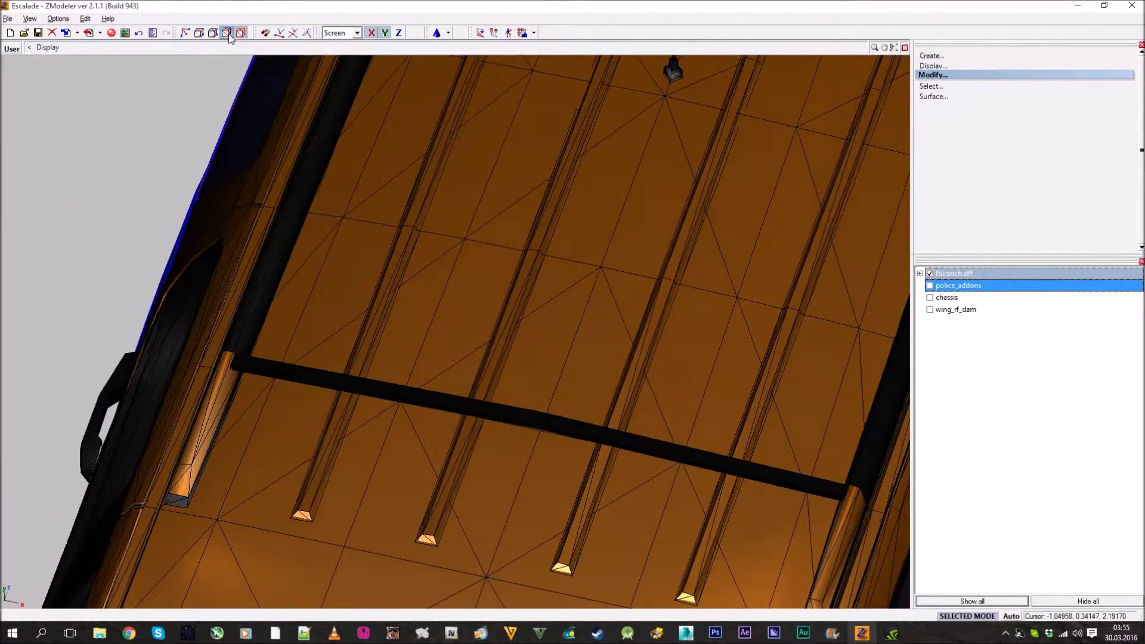
middle_drag(140, 344, 331, 221)
scroll(475, 249, down, 5)
click(943, 86)
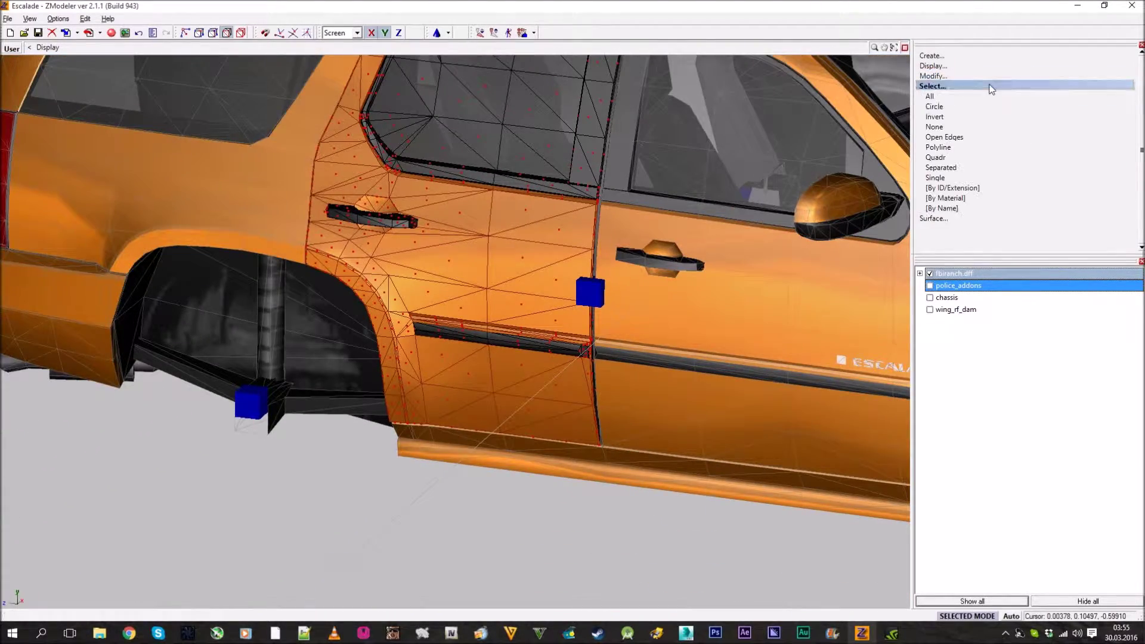
click(971, 127)
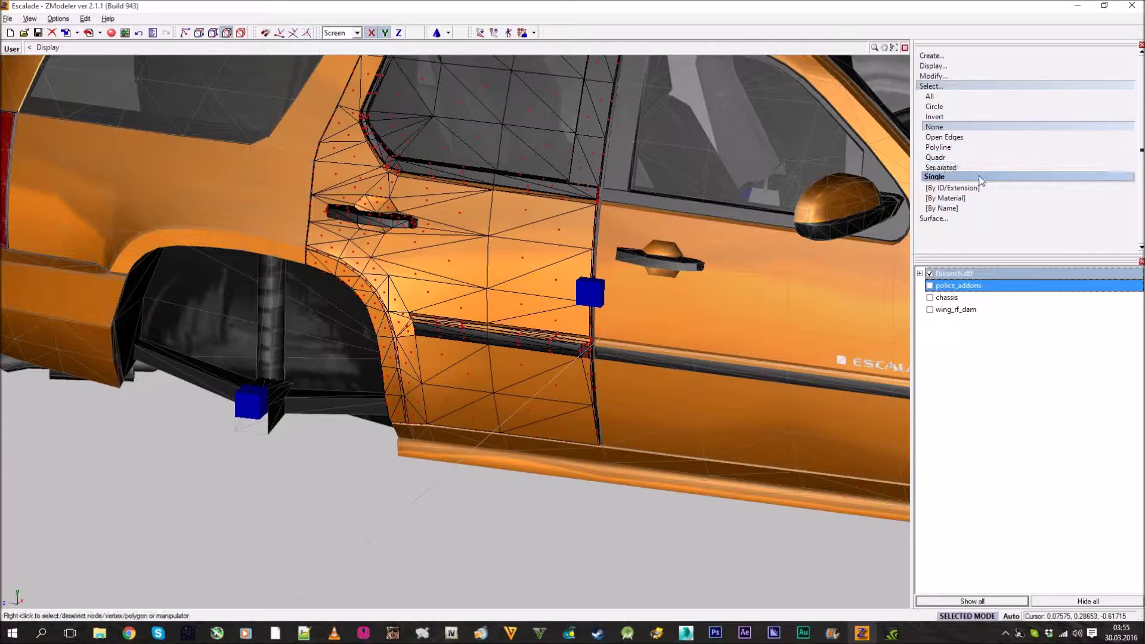
click(941, 168)
middle_drag(684, 246, 511, 309)
scroll(511, 309, up, 2)
click(973, 87)
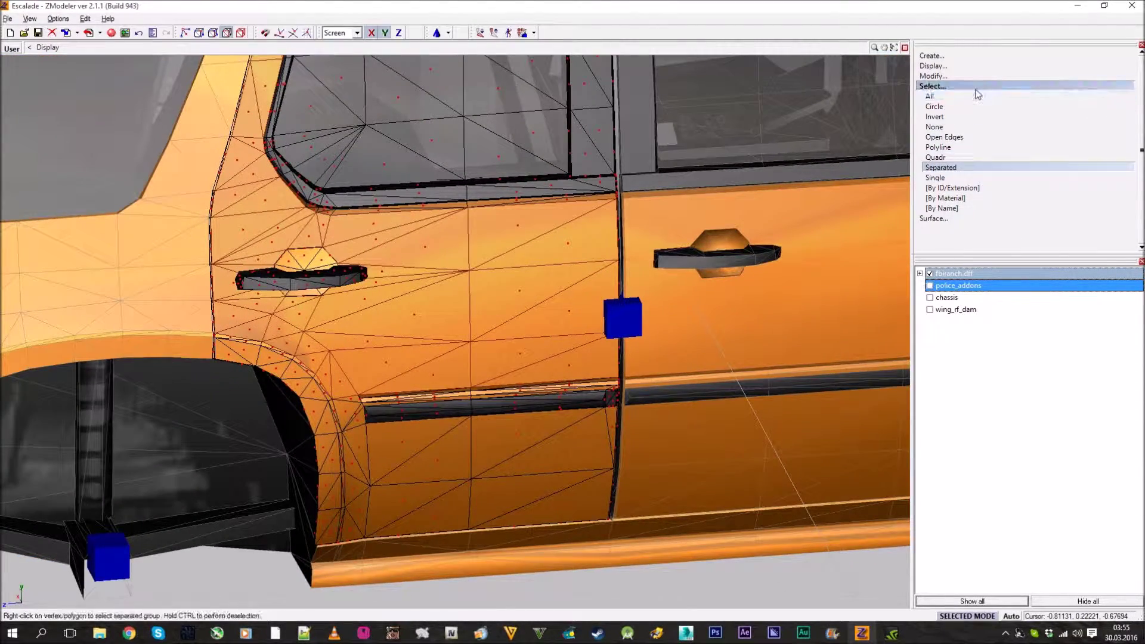
- Detach the selected rear door panel polygons to a new object, keeping the original
click(974, 77)
click(978, 197)
click(987, 213)
click(984, 195)
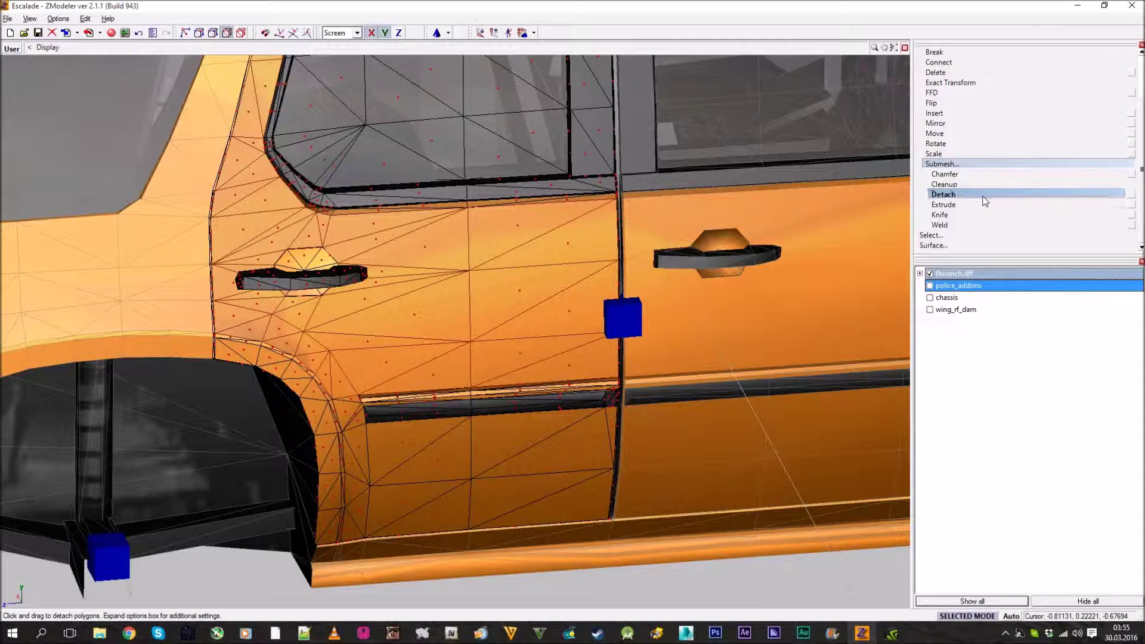
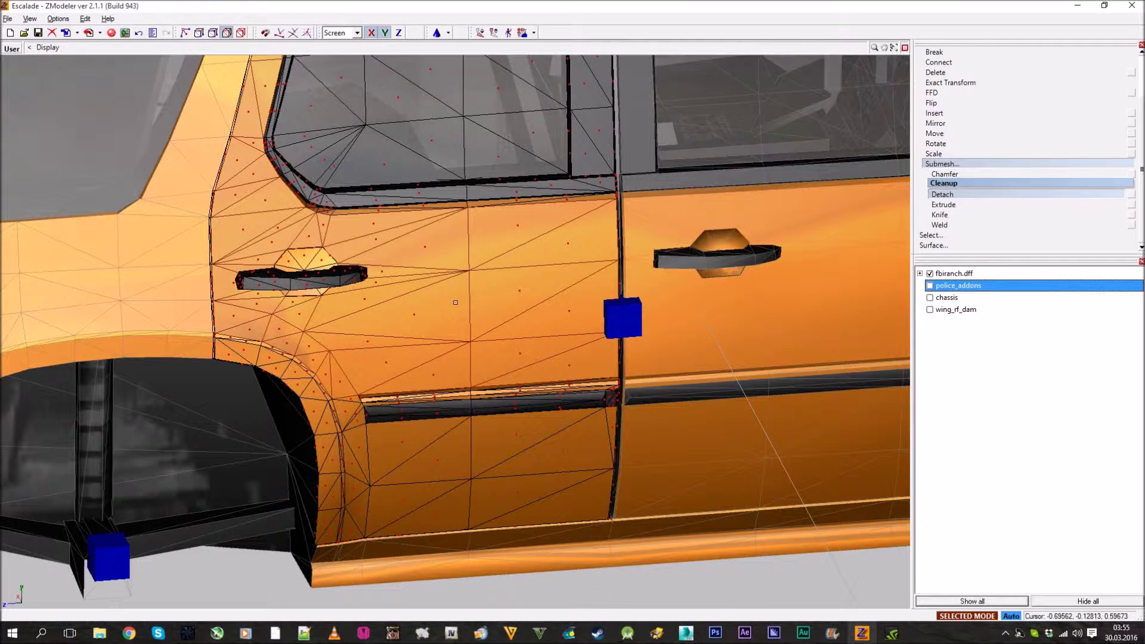
key(5)
click(956, 165)
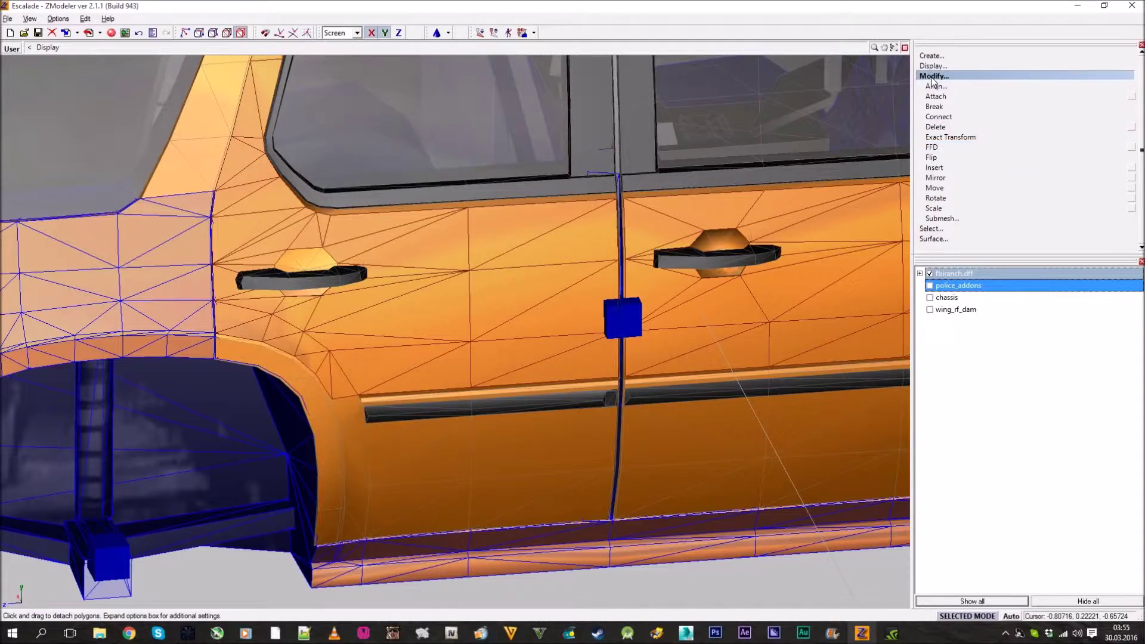
scroll(749, 218, down, 3)
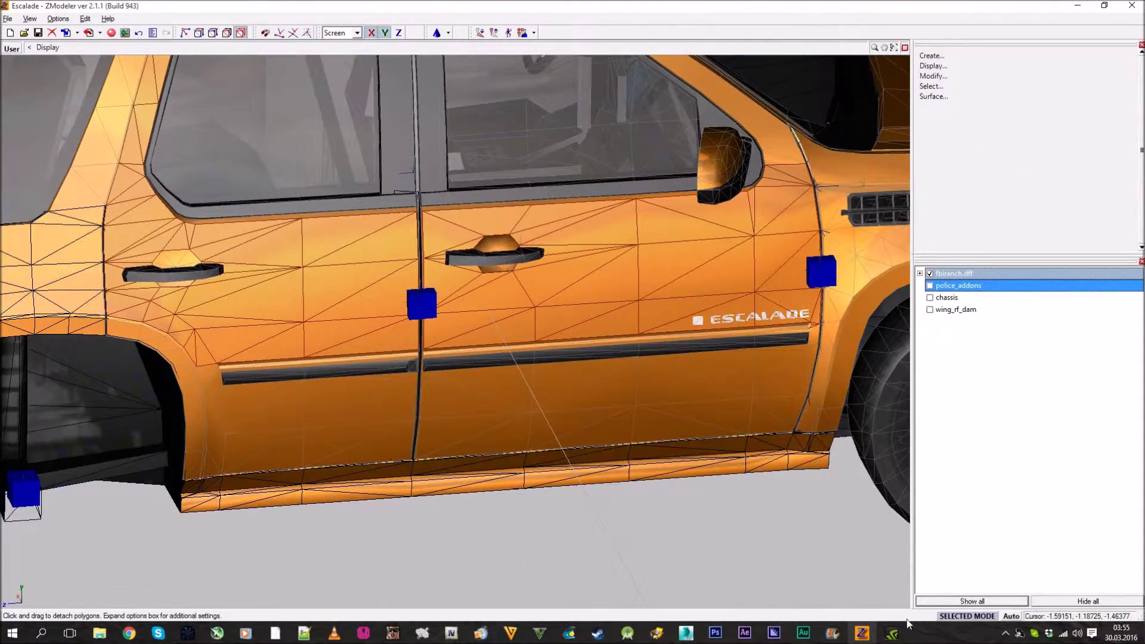
scroll(629, 319, up, 2)
scroll(632, 321, up, 3)
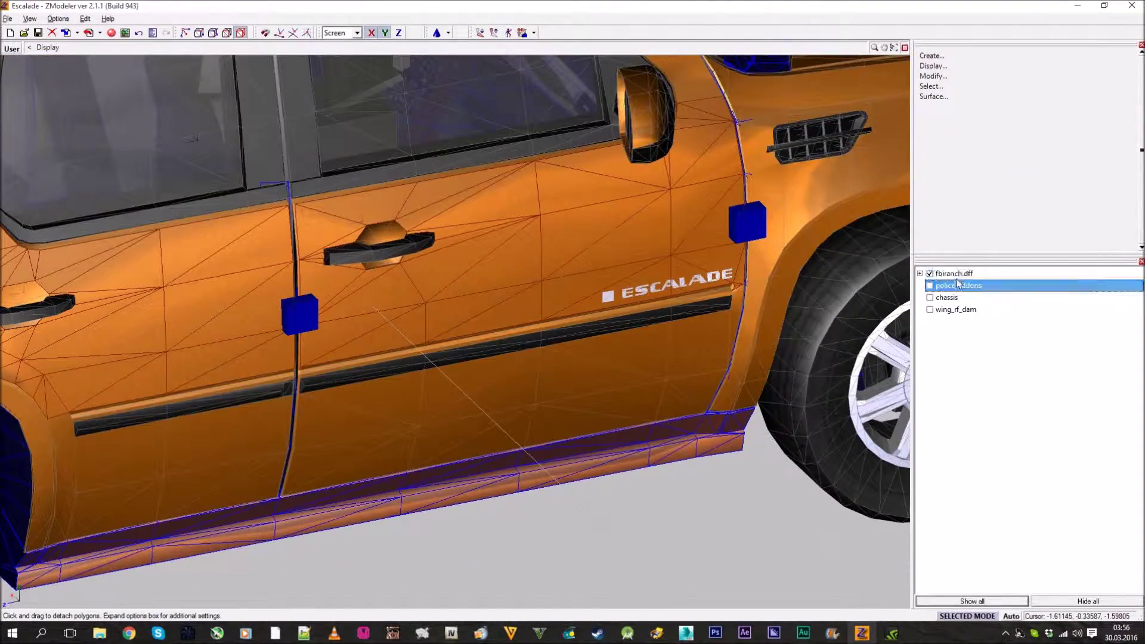
- Unlink the detached front door panel door_rf_ok from door_rf_dummy so it sits at the top level of the hierarchy
click(920, 273)
click(929, 309)
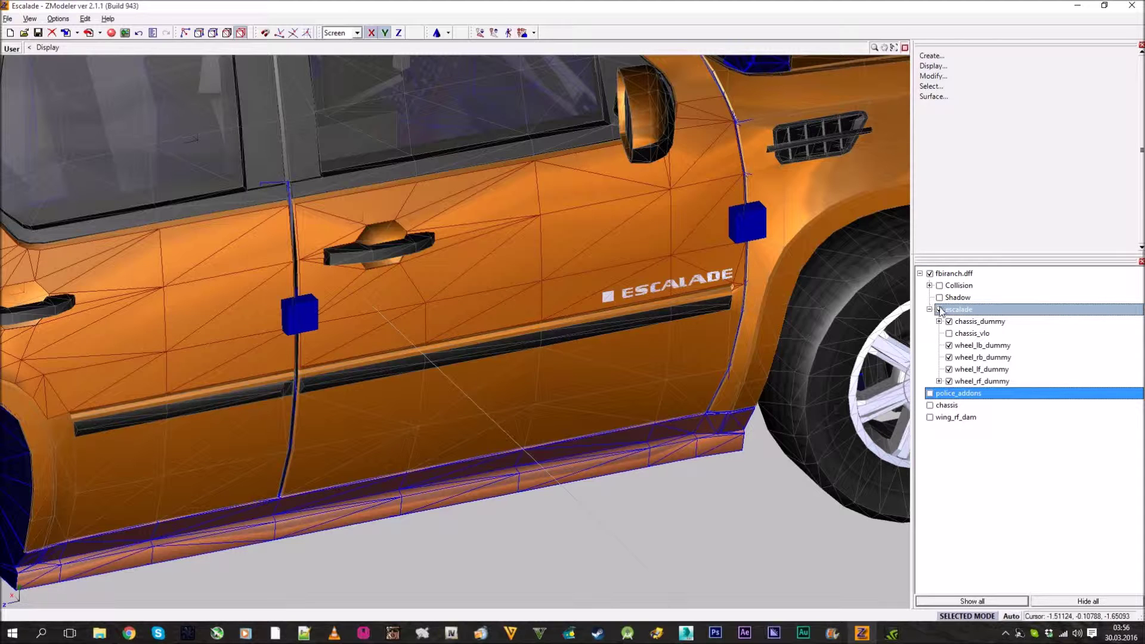
click(939, 321)
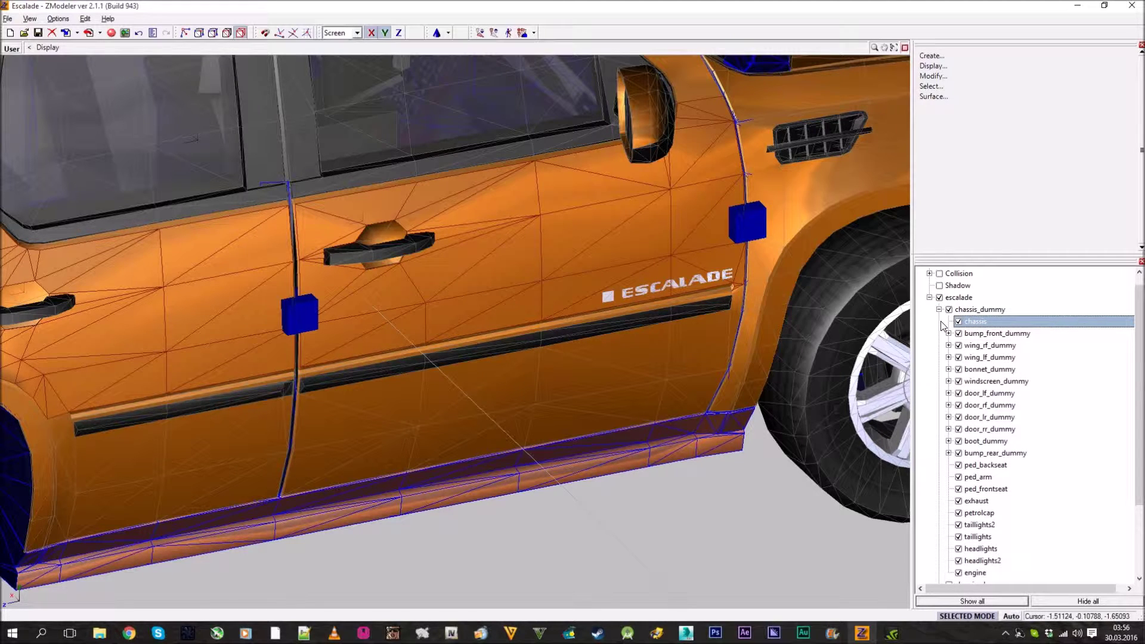
click(953, 345)
click(953, 358)
click(955, 405)
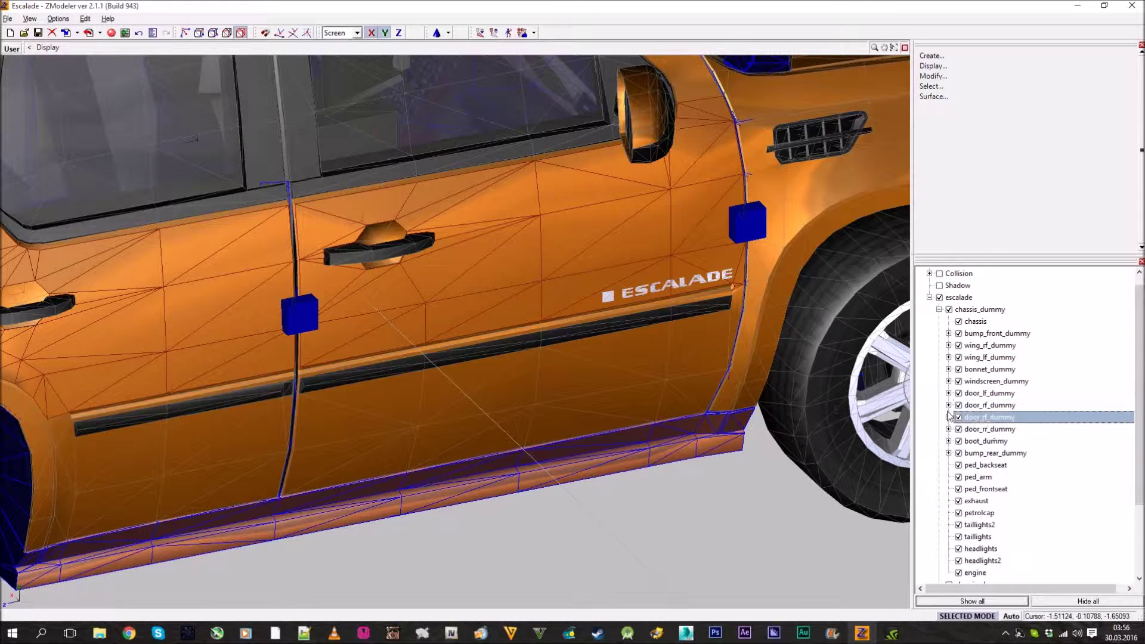
click(948, 416)
click(988, 430)
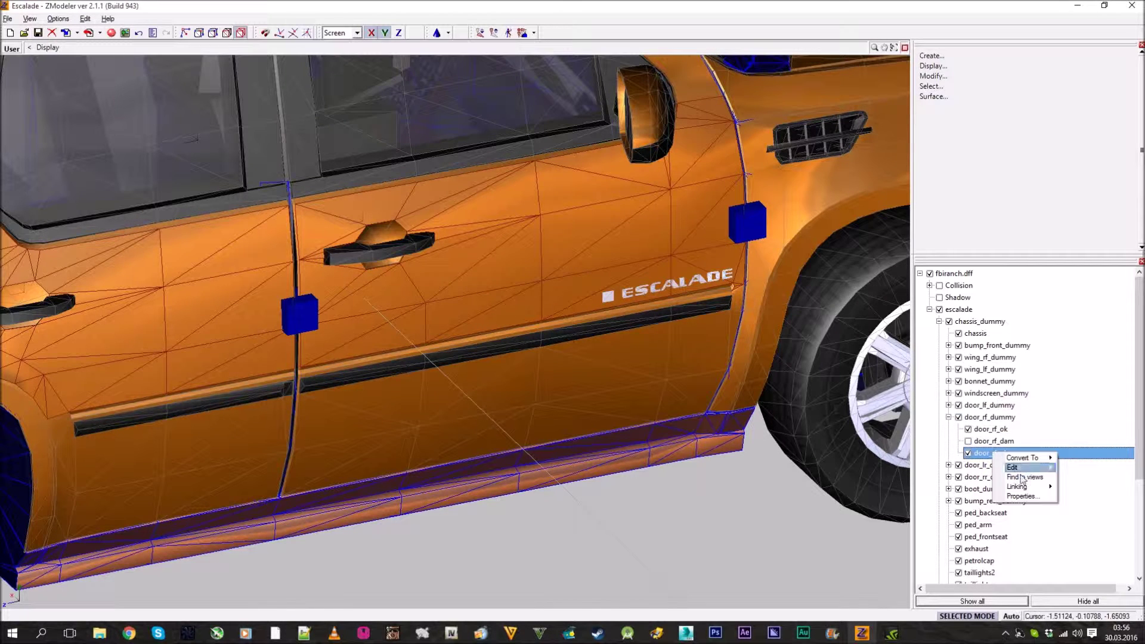
click(1078, 486)
click(921, 273)
- Unlink the detached rear door panel door_rr_ok from door_rr_dummy so it sits at the top level of the hierarchy
click(957, 285)
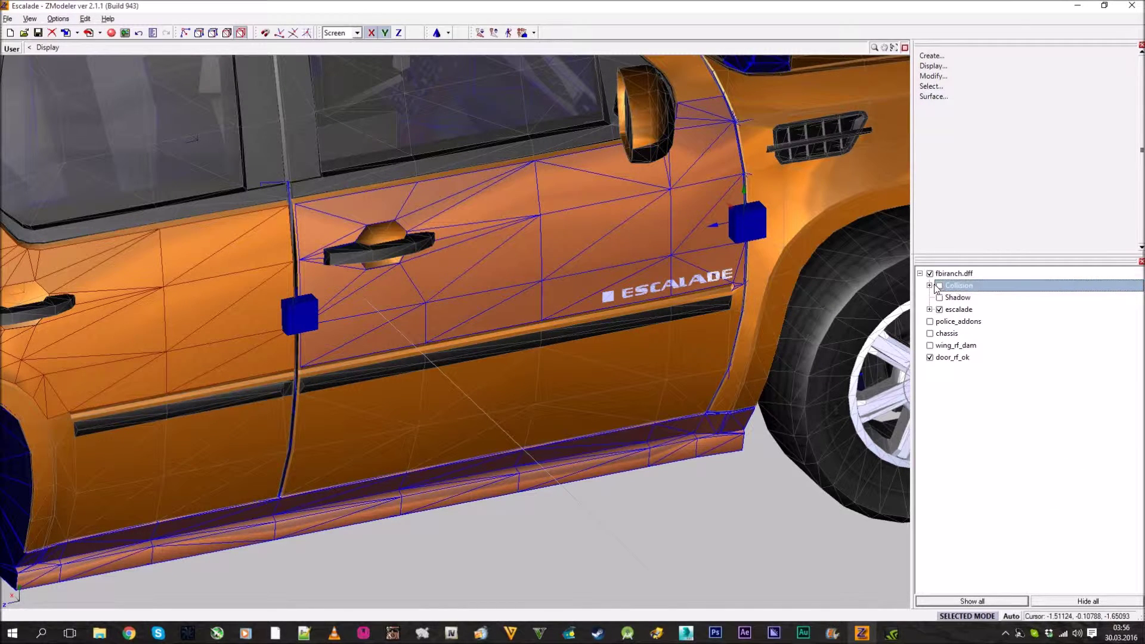
click(929, 285)
click(930, 285)
click(929, 309)
click(948, 322)
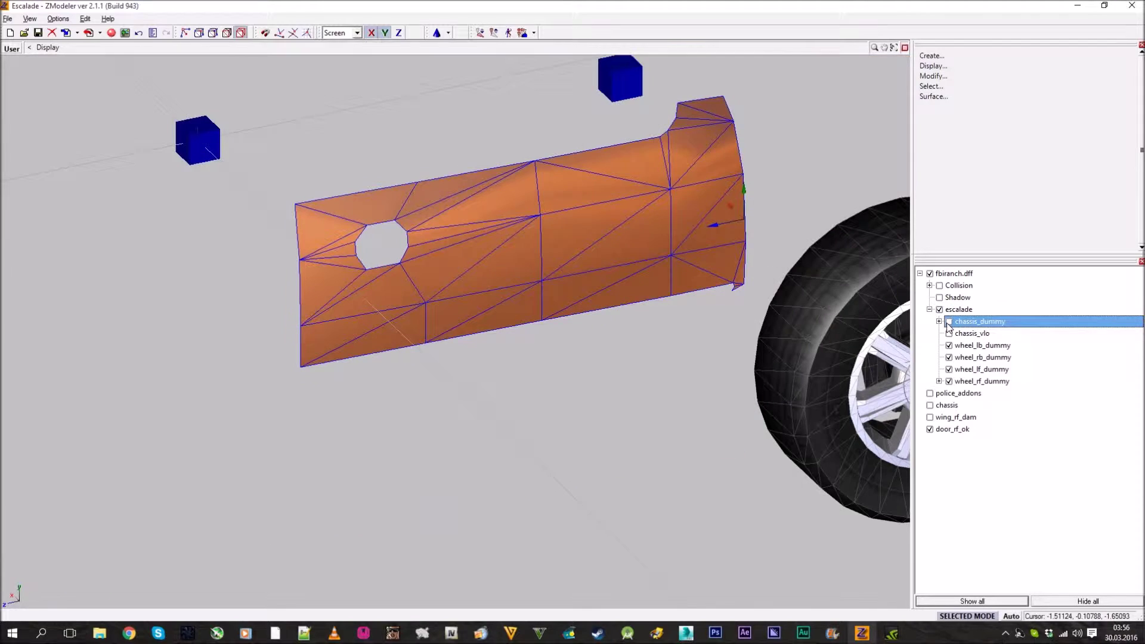
click(949, 322)
click(939, 321)
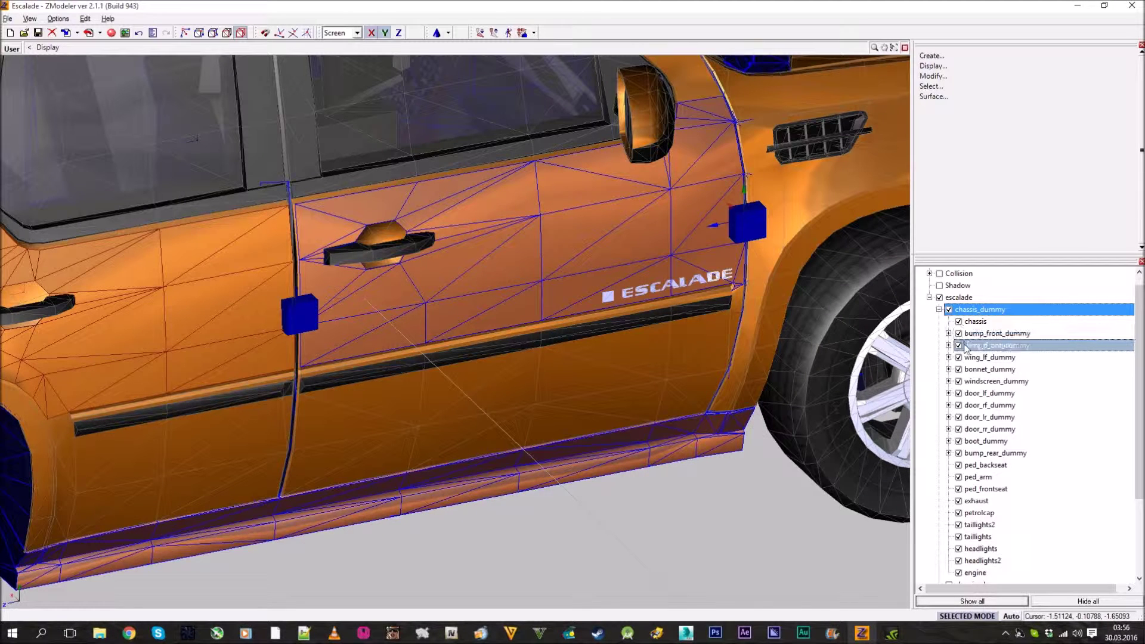
drag(962, 388, 951, 443)
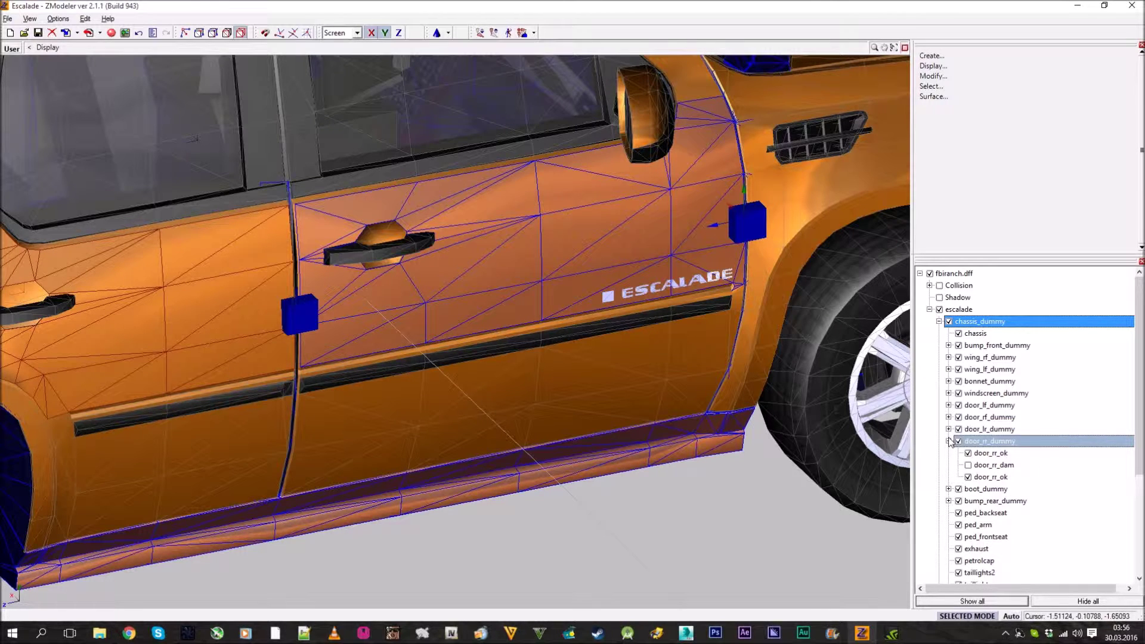
right_click(1005, 476)
click(1088, 508)
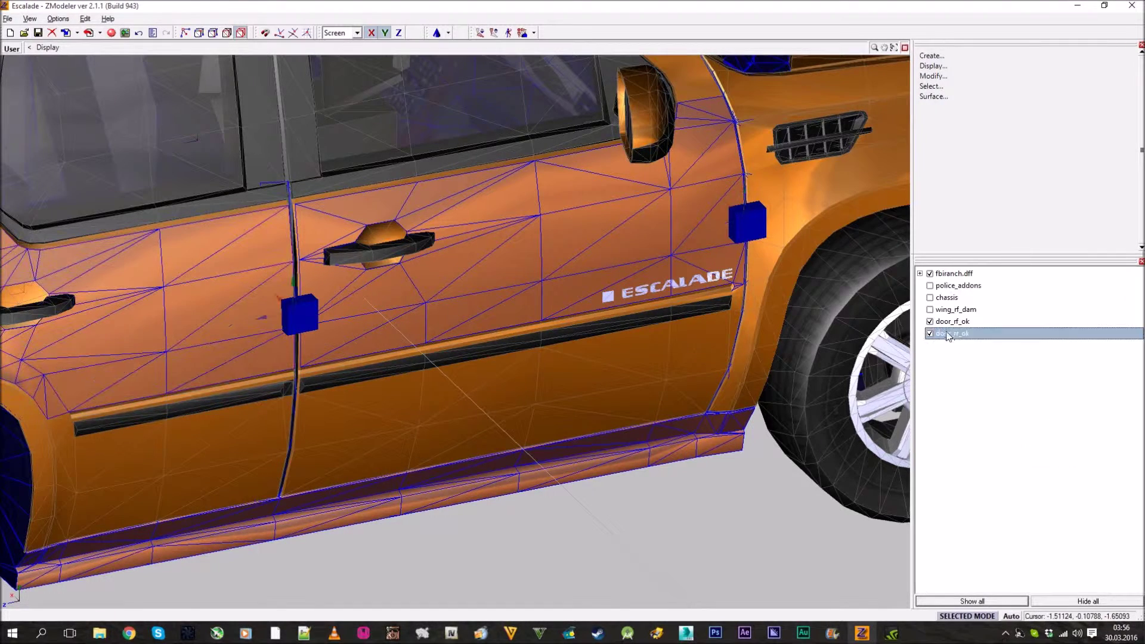
- Hide fbiranch.dff to isolate the two detached door panels and examine them from the side
click(929, 274)
scroll(611, 289, down, 3)
alt+middle_drag(611, 290, 575, 281)
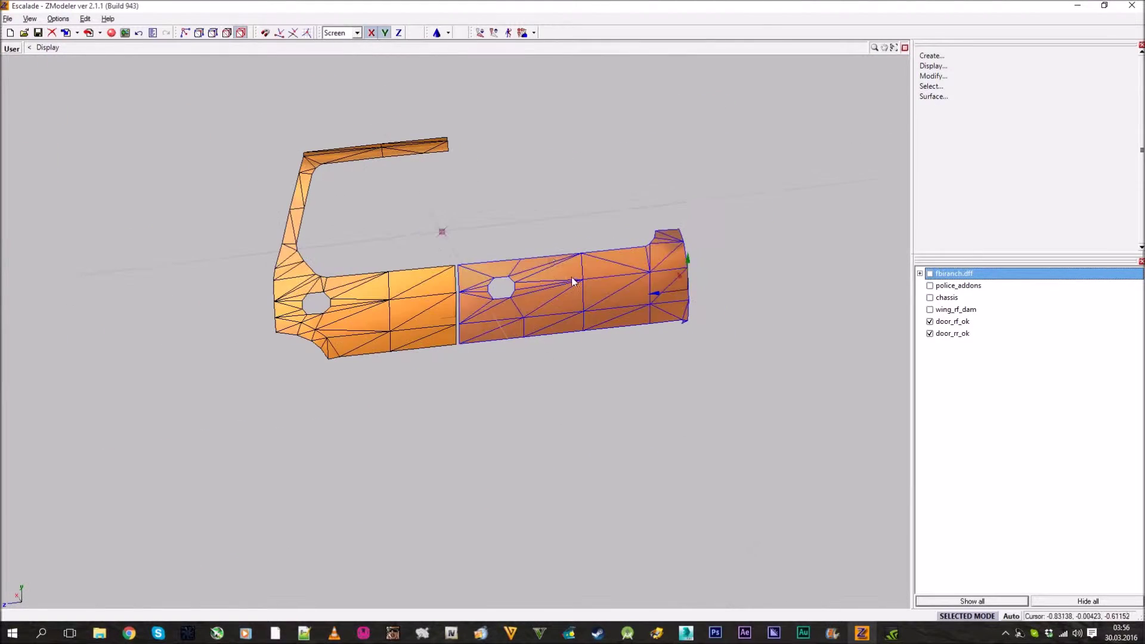
middle_drag(491, 198, 586, 226)
scroll(627, 308, up, 3)
alt+middle_drag(626, 307, 619, 298)
scroll(618, 298, down, 6)
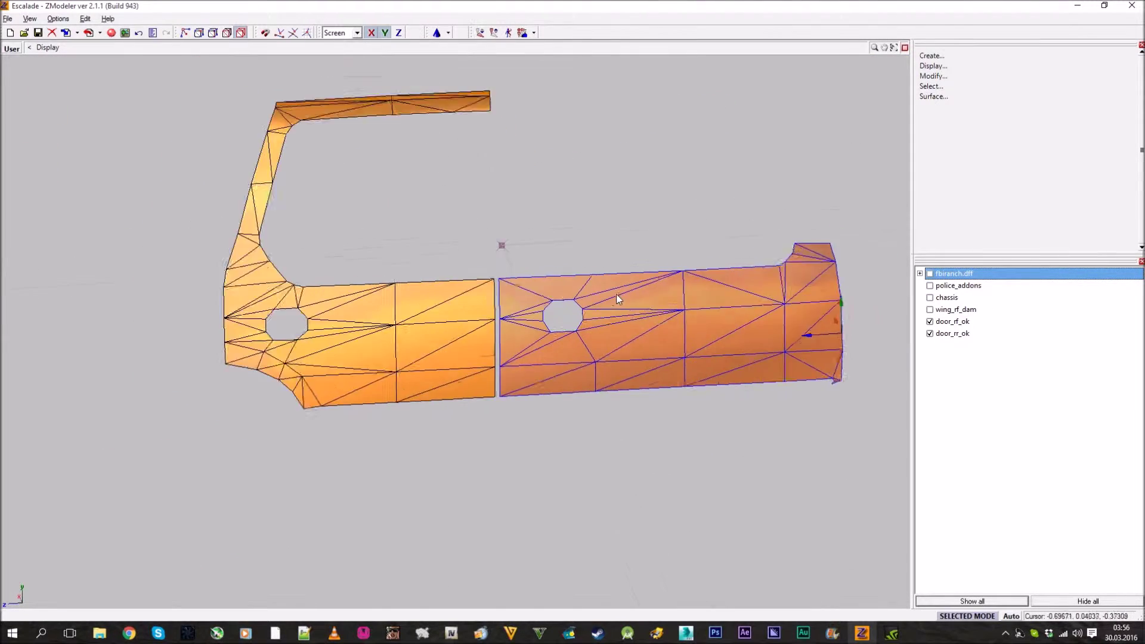
middle_drag(651, 183, 609, 207)
scroll(600, 307, down, 1)
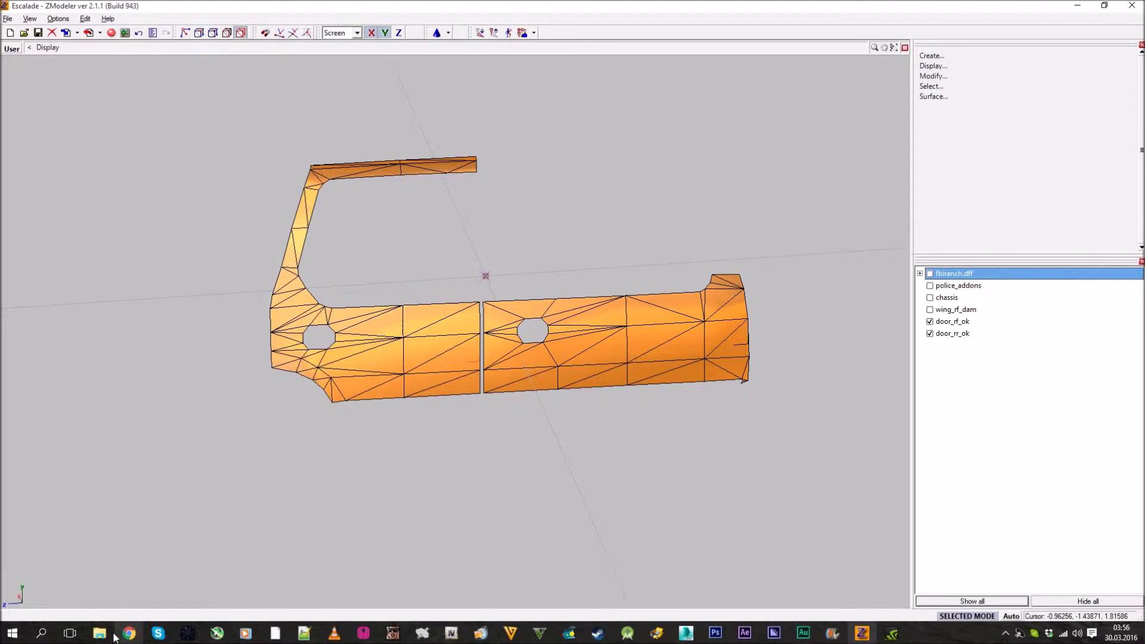
- Open logo030415 from the Tutorial textures folder in Paint to view the sheriff decal, and return to ZModeler
mouse_move(115, 638)
click(472, 590)
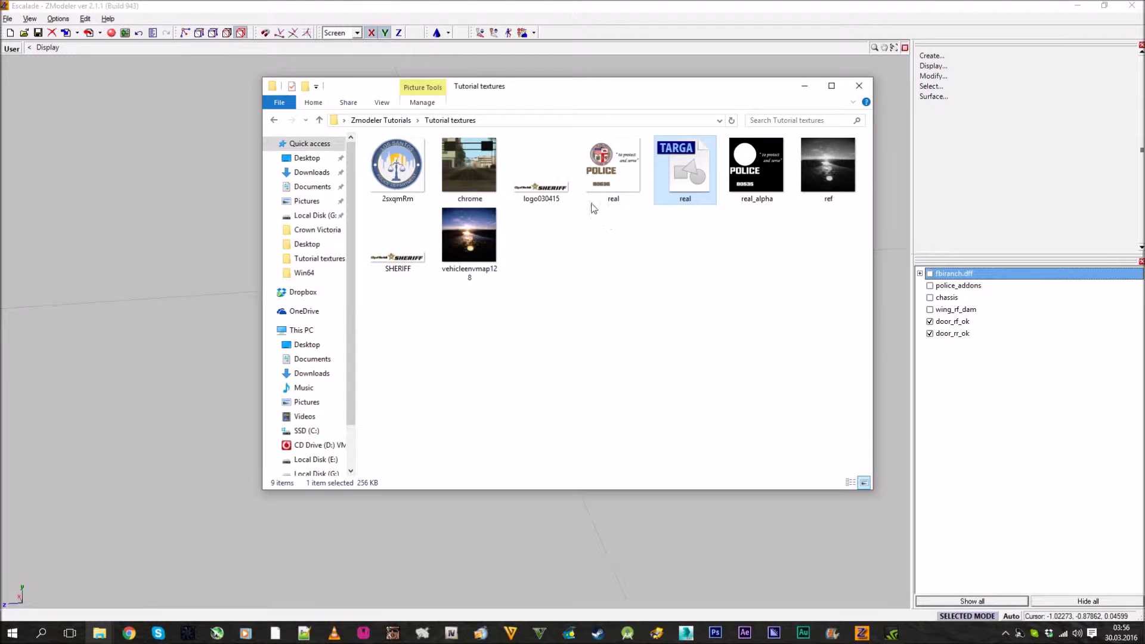
double_click(541, 179)
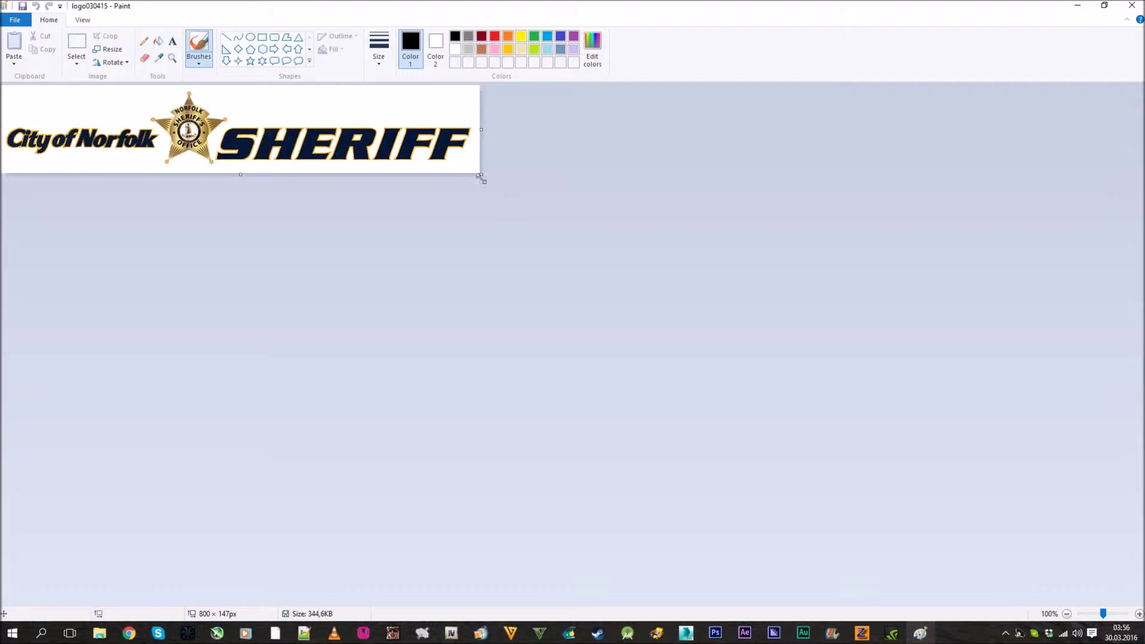
click(1132, 5)
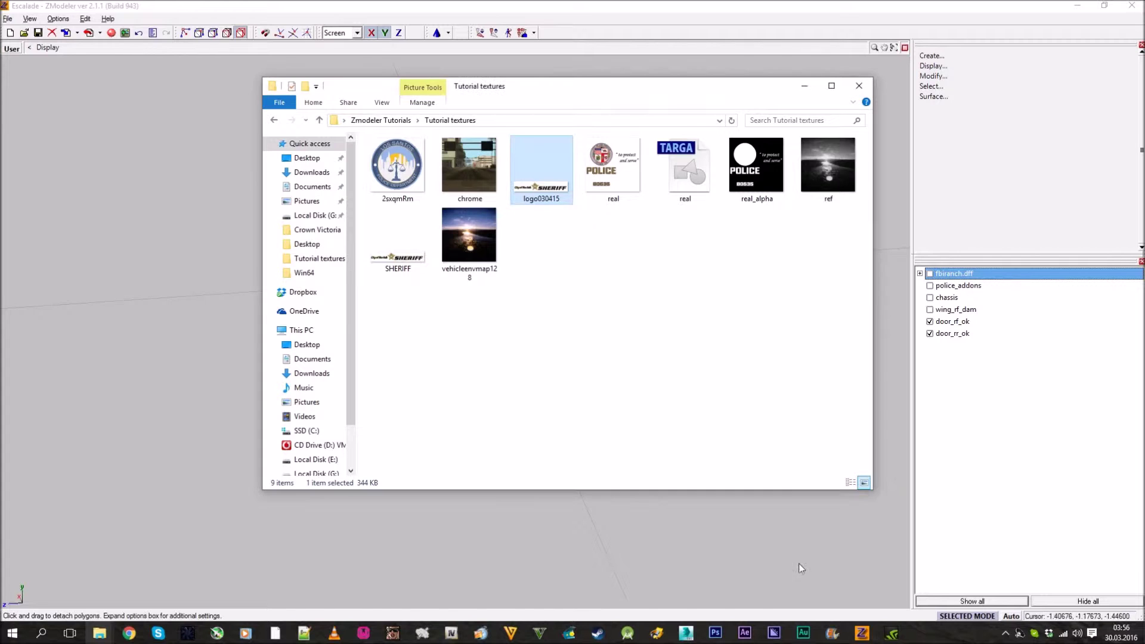
click(719, 3)
- Delete the window frame vertices above the rear door panel, leaving only its lower section
scroll(657, 280, up, 3)
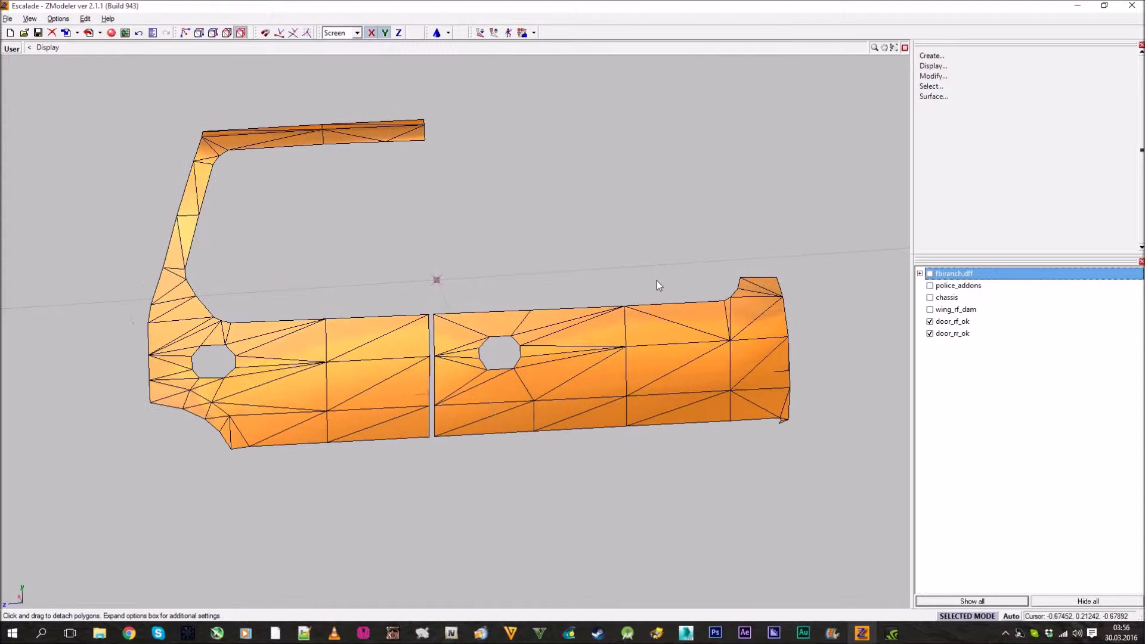
scroll(361, 201, down, 1)
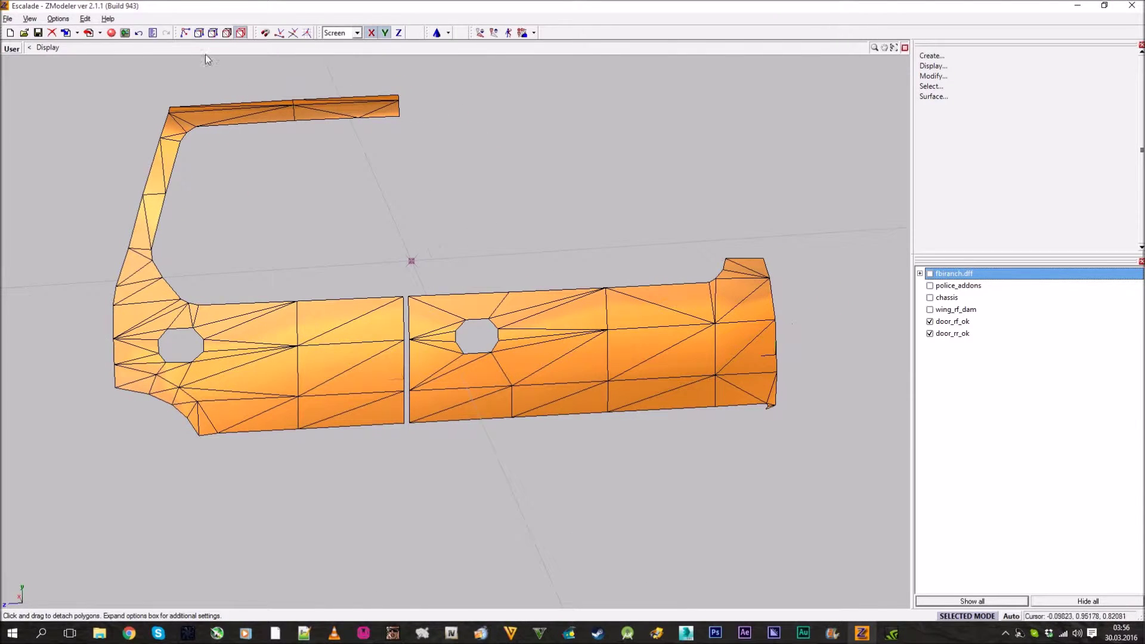
click(200, 32)
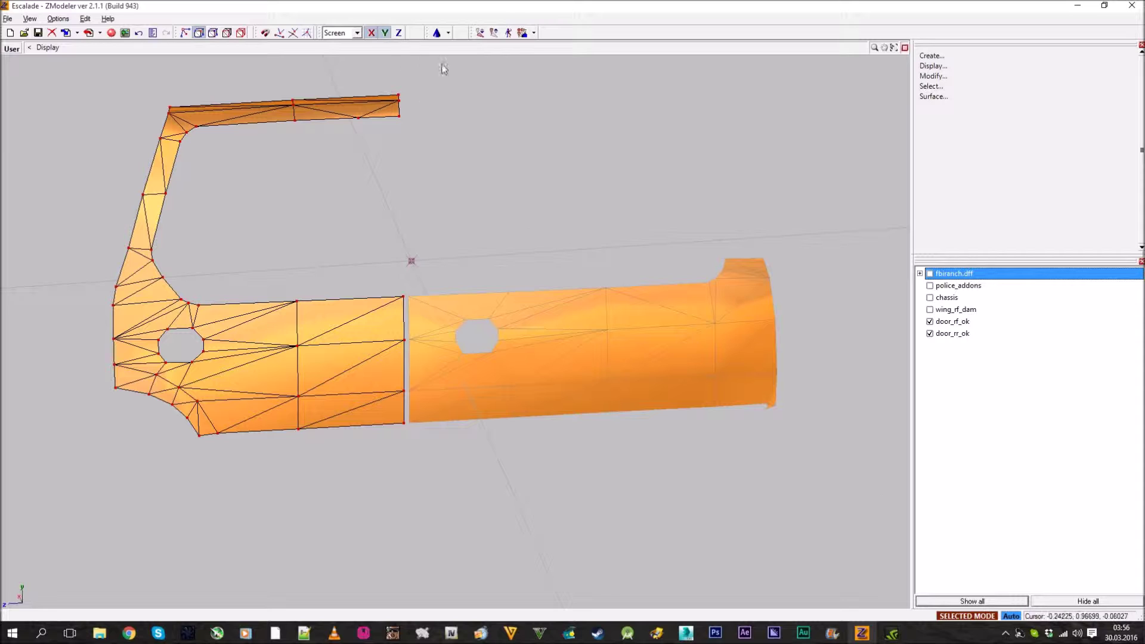
drag(54, 288, 55, 288)
key(Delete)
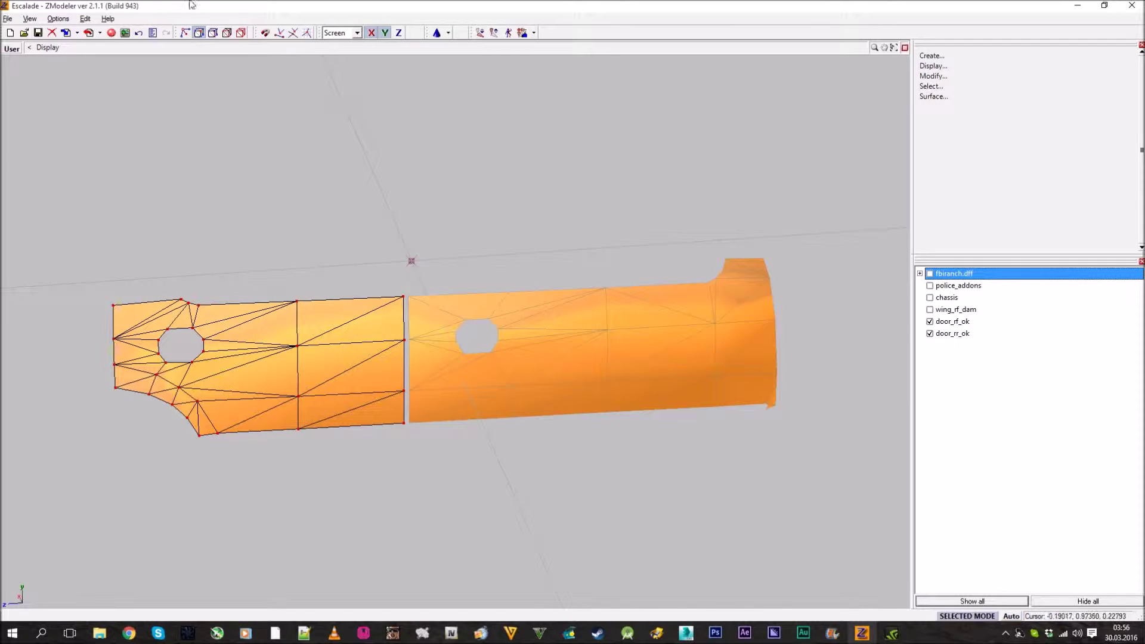
- Return to object level and select both door panels with Select All
click(240, 34)
middle_drag(445, 166, 654, 187)
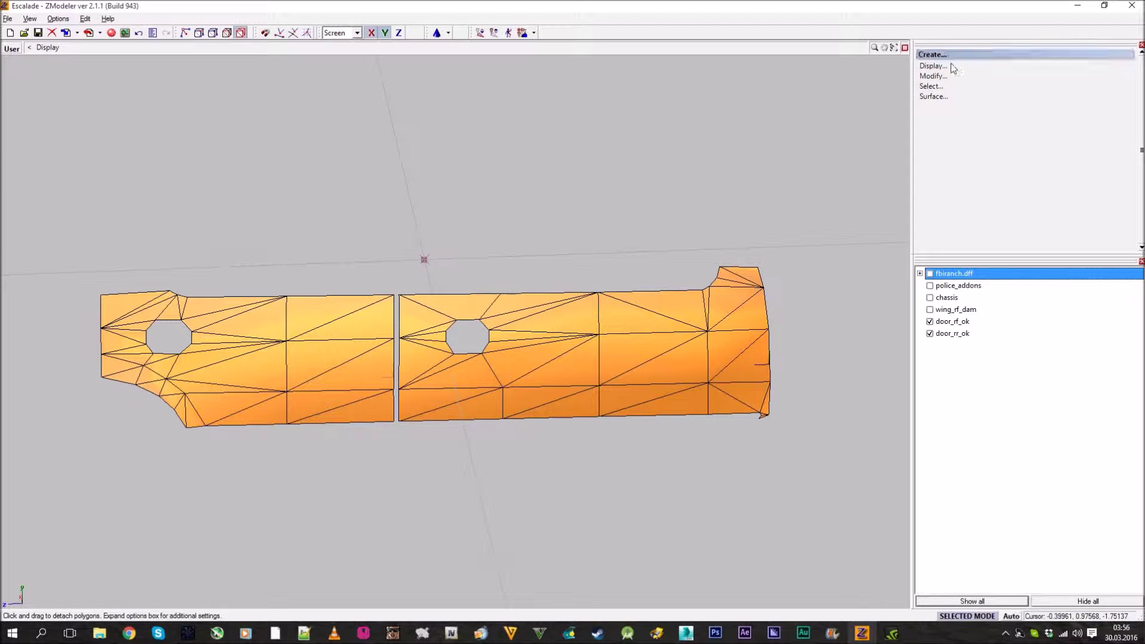
click(954, 87)
click(930, 96)
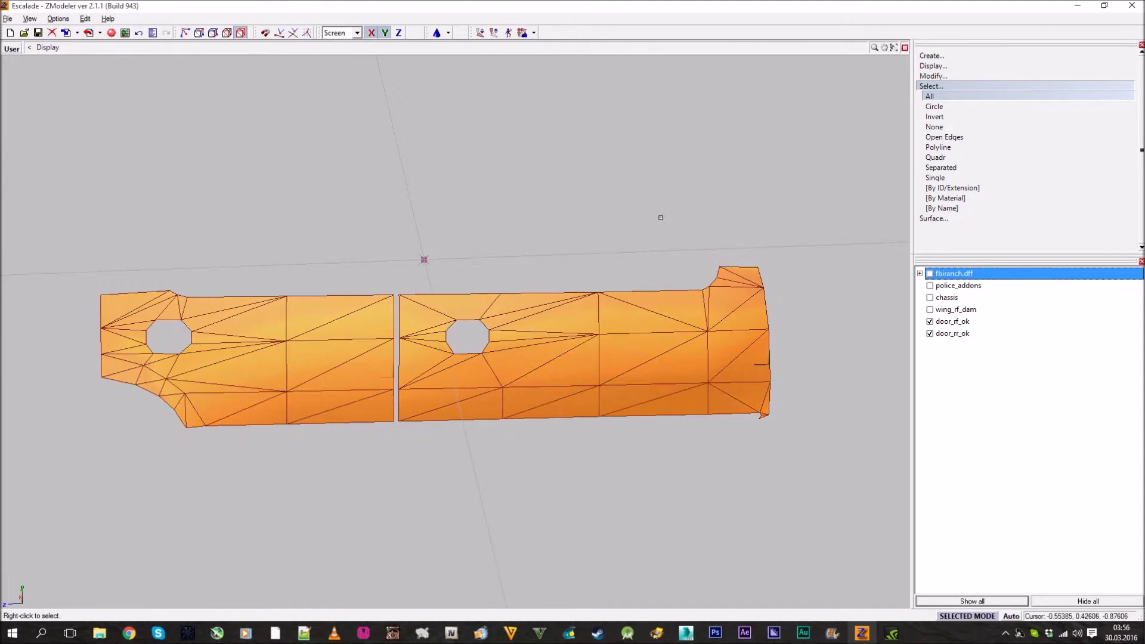
- Duplicate the existing seal material that uses 2sxqmrm.png in the Materials Editor
scroll(629, 291, down, 3)
scroll(636, 157, up, 1)
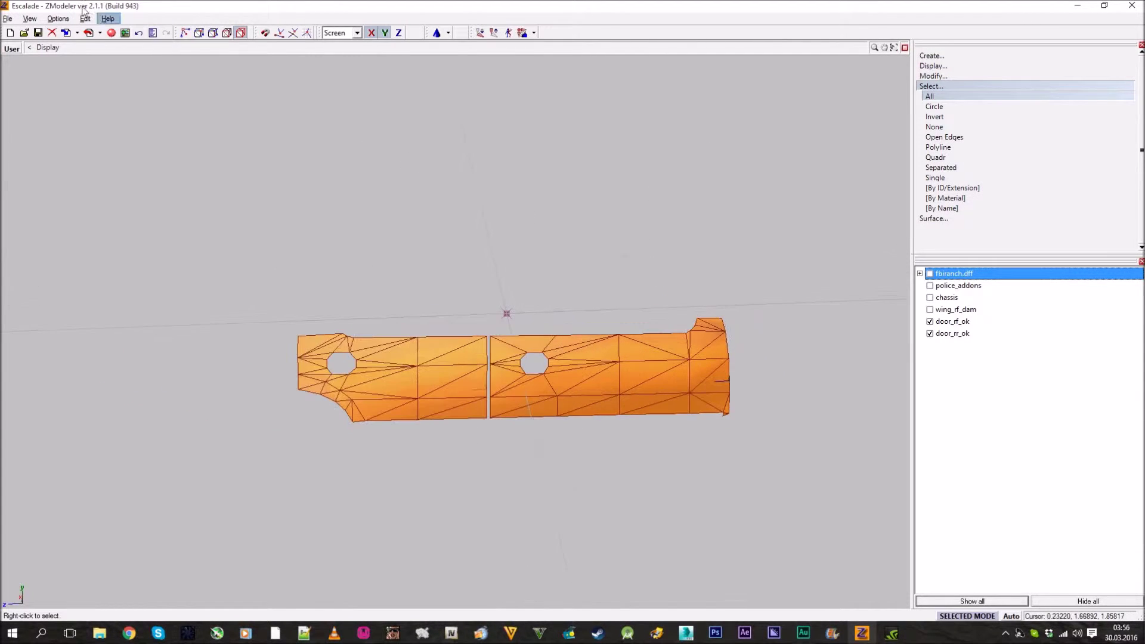
click(113, 35)
click(981, 180)
scroll(974, 182, down, 6)
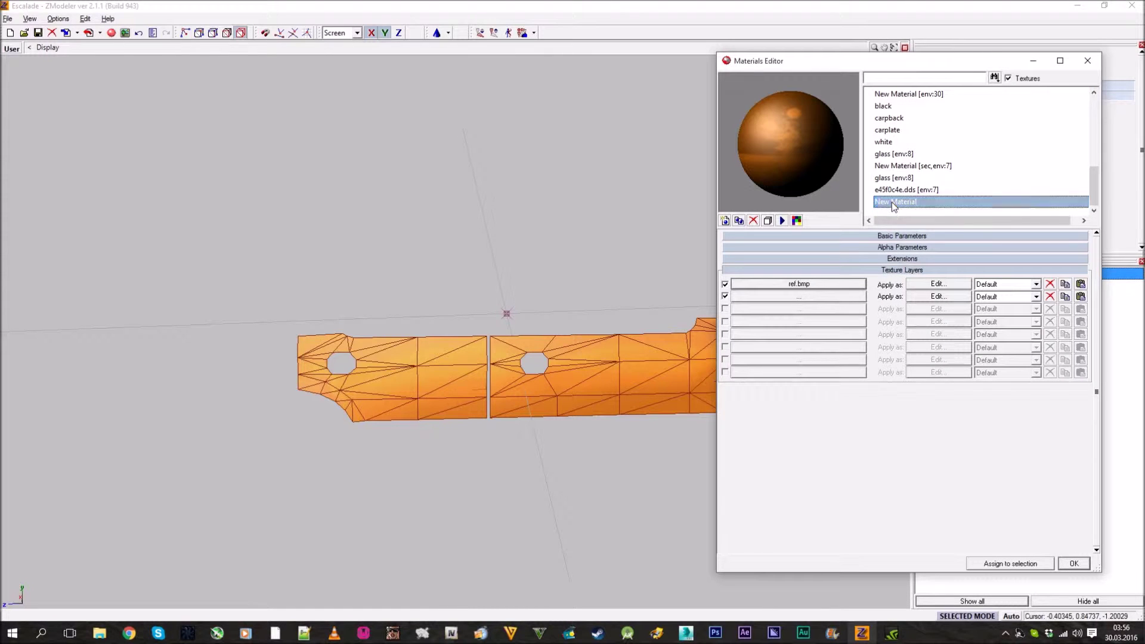
click(739, 221)
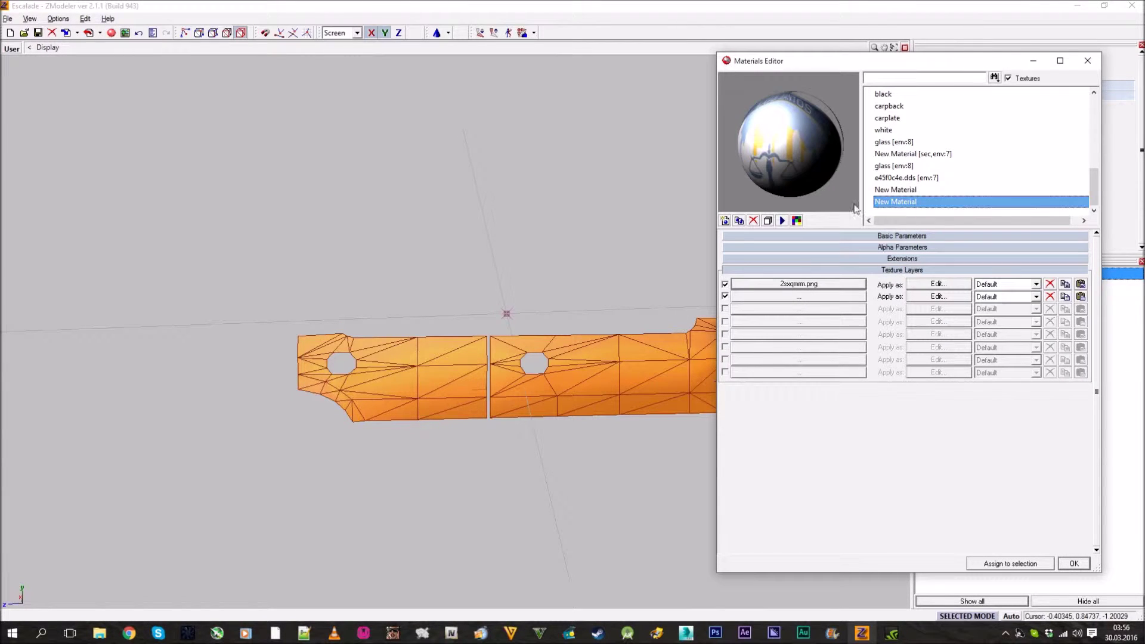
- Replace the copied material's texture with logo030415 from the Tutorial textures folder and assign the material to both selected door panels
click(799, 296)
click(253, 513)
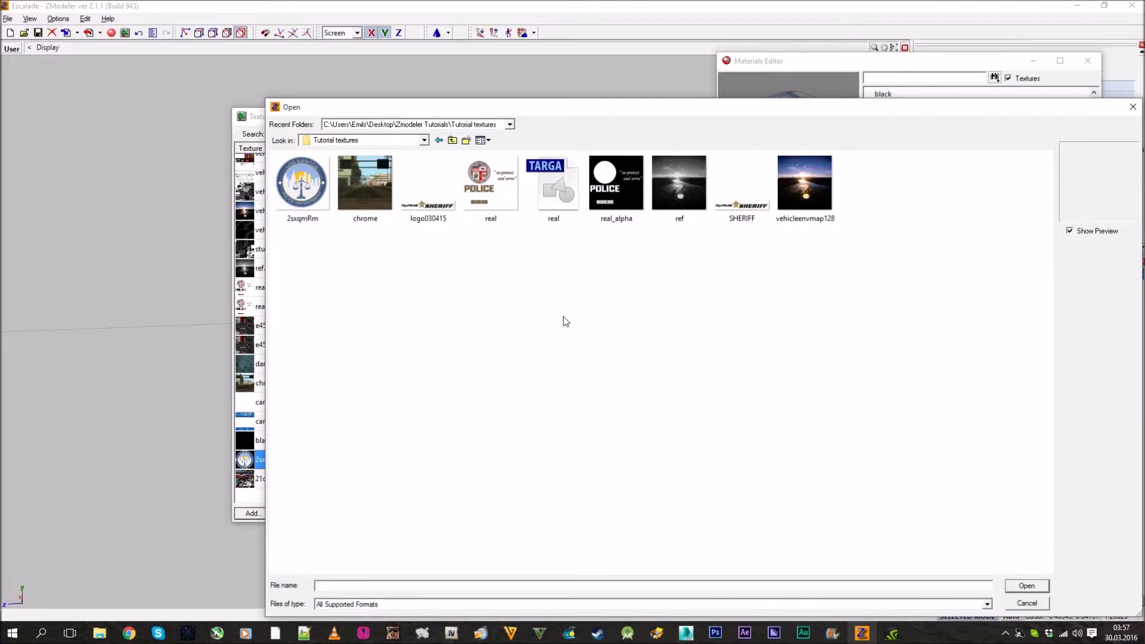
click(428, 185)
click(1027, 586)
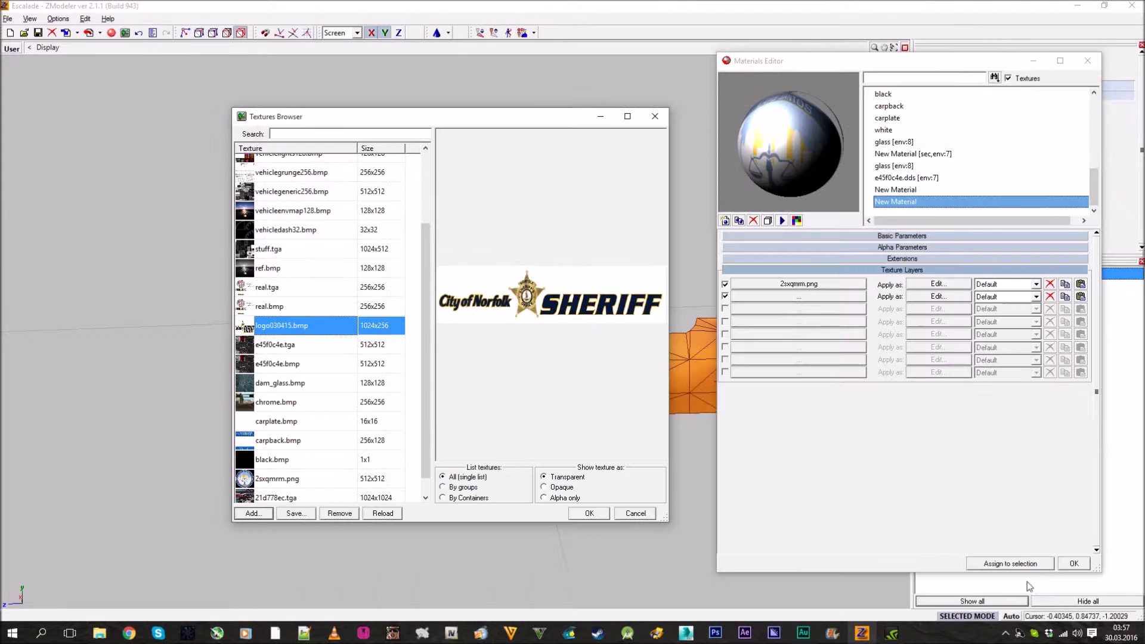
click(587, 514)
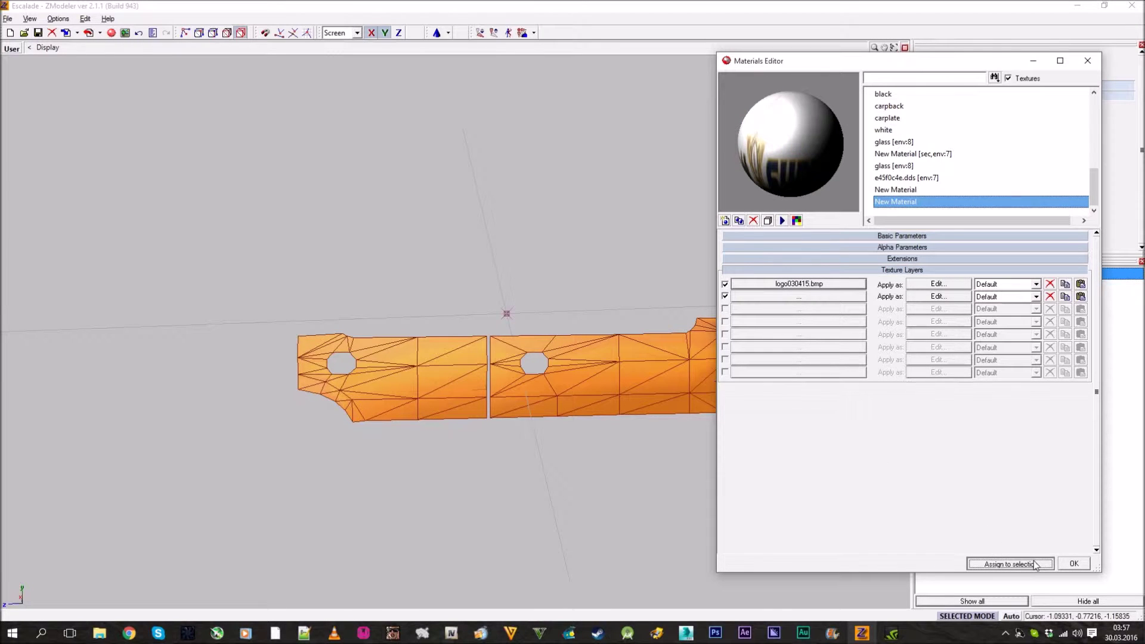
click(1074, 564)
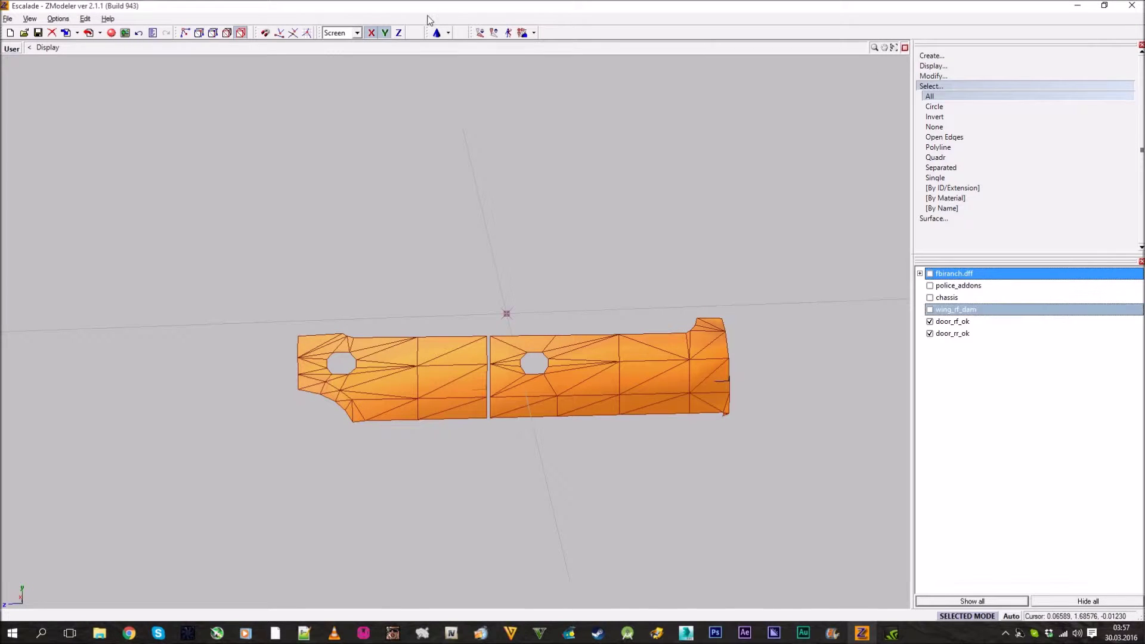
- Restore the four-viewport layout and frame both door panels in the Right and User views
click(228, 34)
click(961, 86)
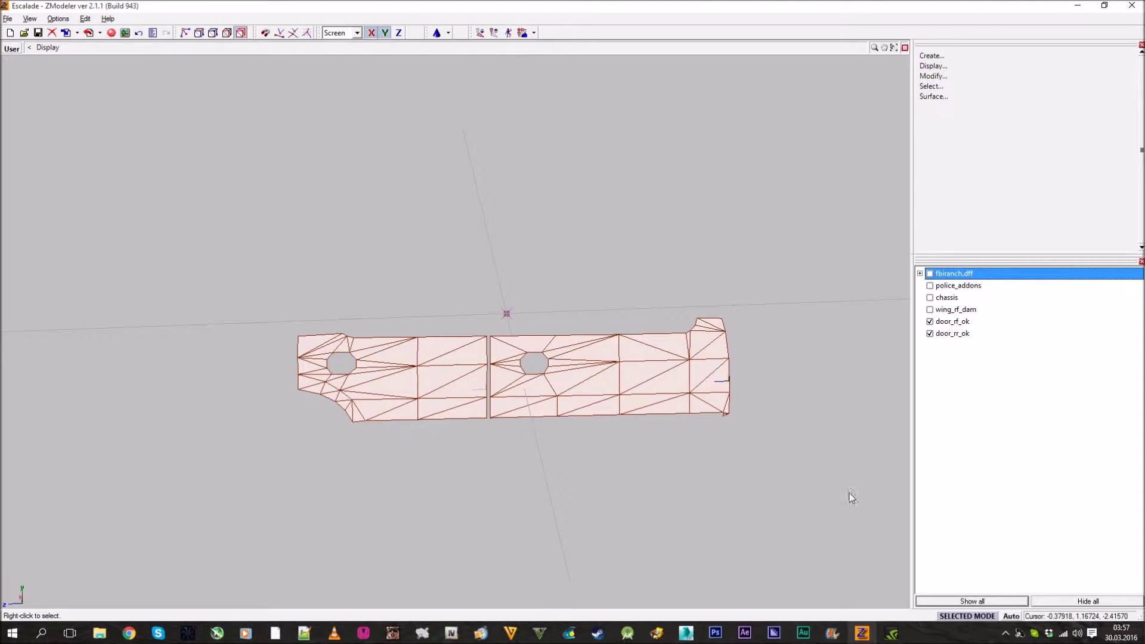
click(904, 48)
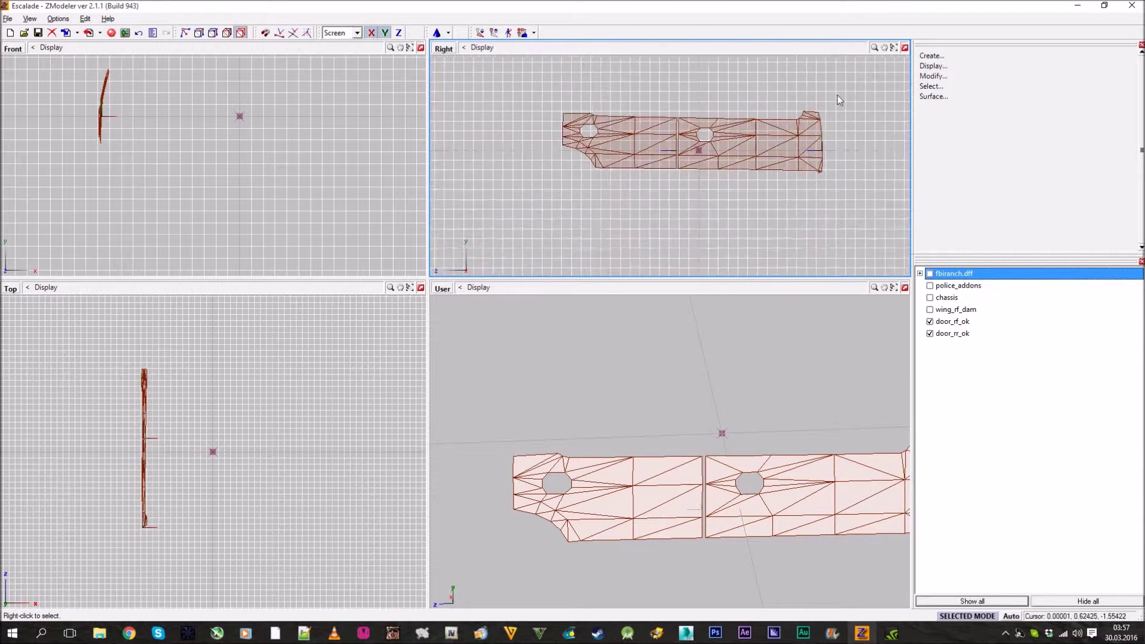
middle_drag(650, 462, 606, 458)
scroll(597, 454, down, 2)
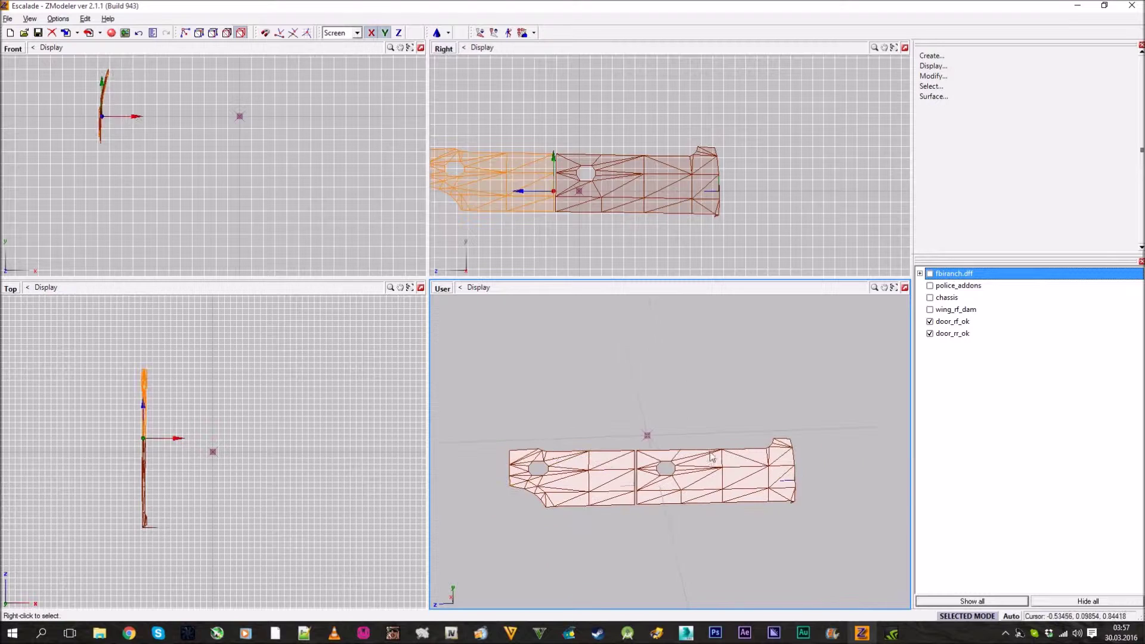
middle_drag(674, 230, 721, 216)
scroll(660, 209, up, 3)
scroll(659, 209, down, 1)
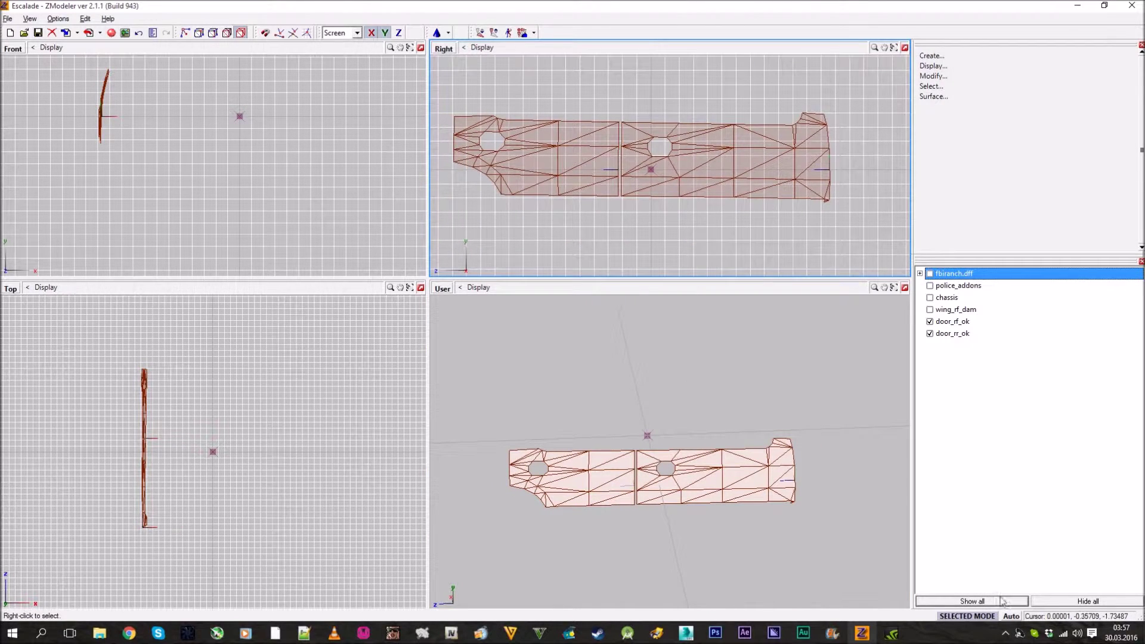
- Generate new UV mapping for both door panels from the Right viewport's XY, forcing the sheriff logo's New Material
click(994, 76)
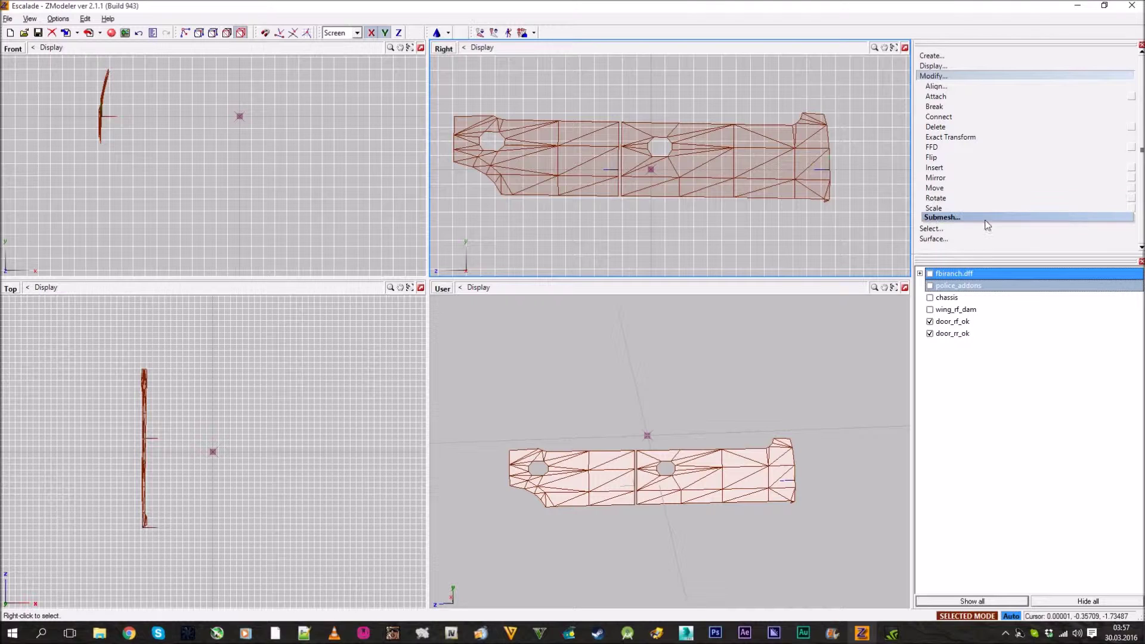
click(985, 76)
click(980, 97)
click(978, 107)
click(992, 115)
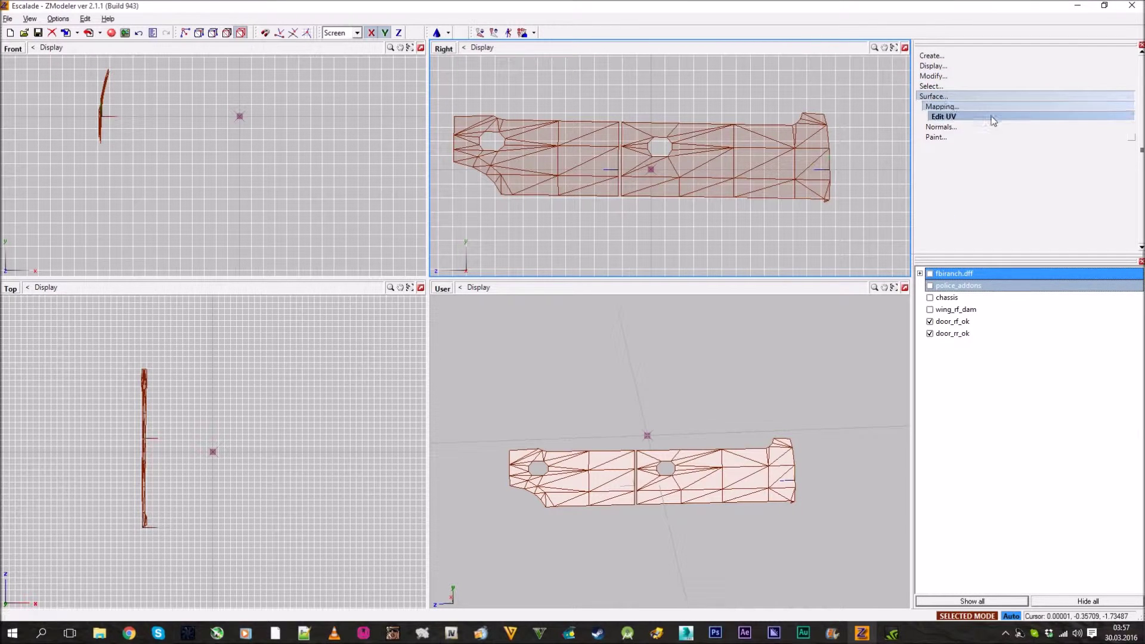
right_click(689, 168)
click(707, 169)
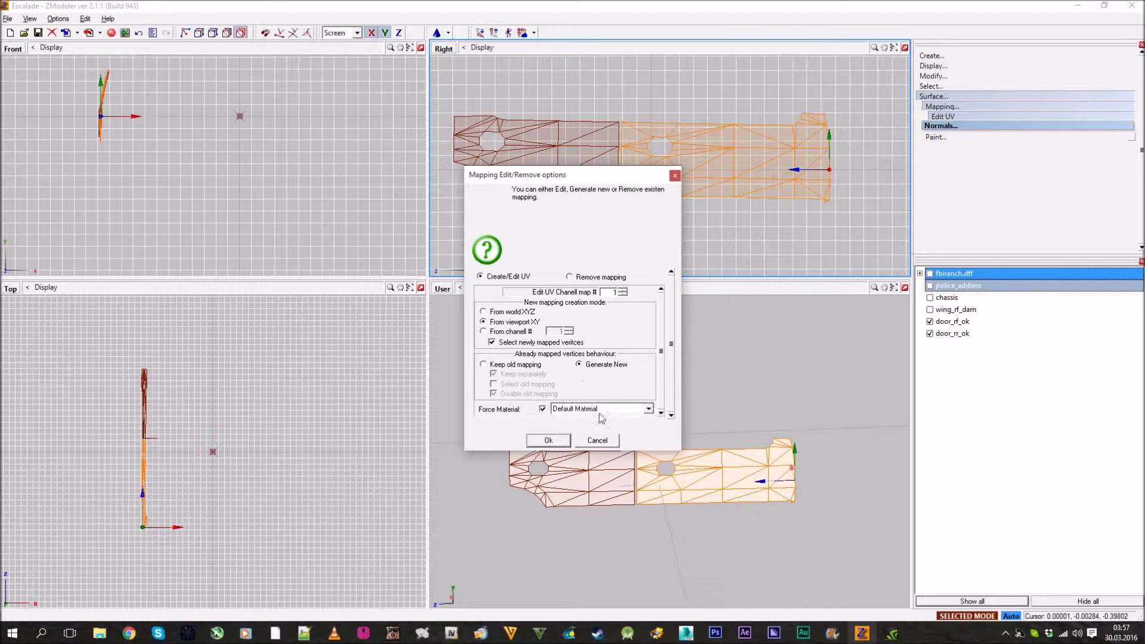
click(600, 412)
click(597, 490)
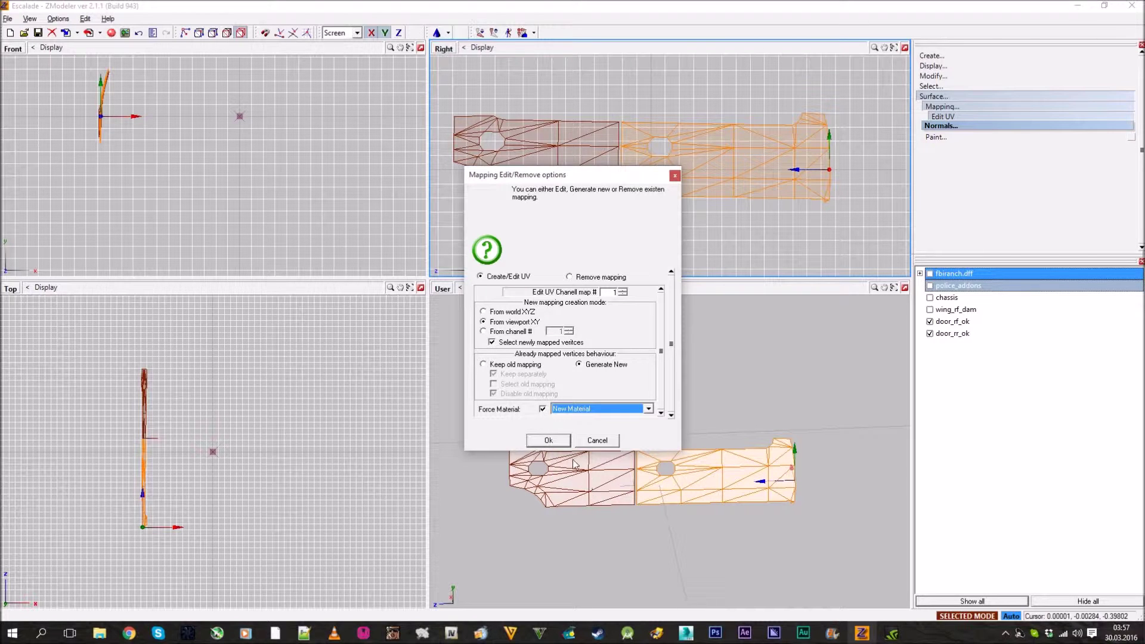
click(549, 441)
click(953, 98)
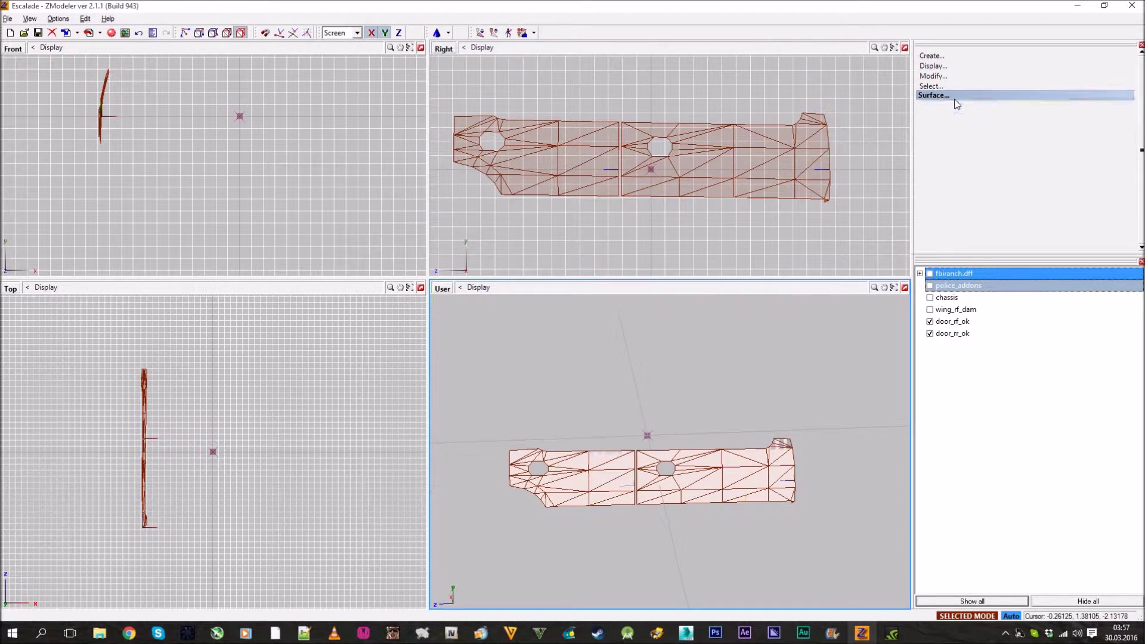
- Change the Top viewport to UV Mapper and display the sheriff logo material behind the panel mapping
click(137, 278)
click(11, 289)
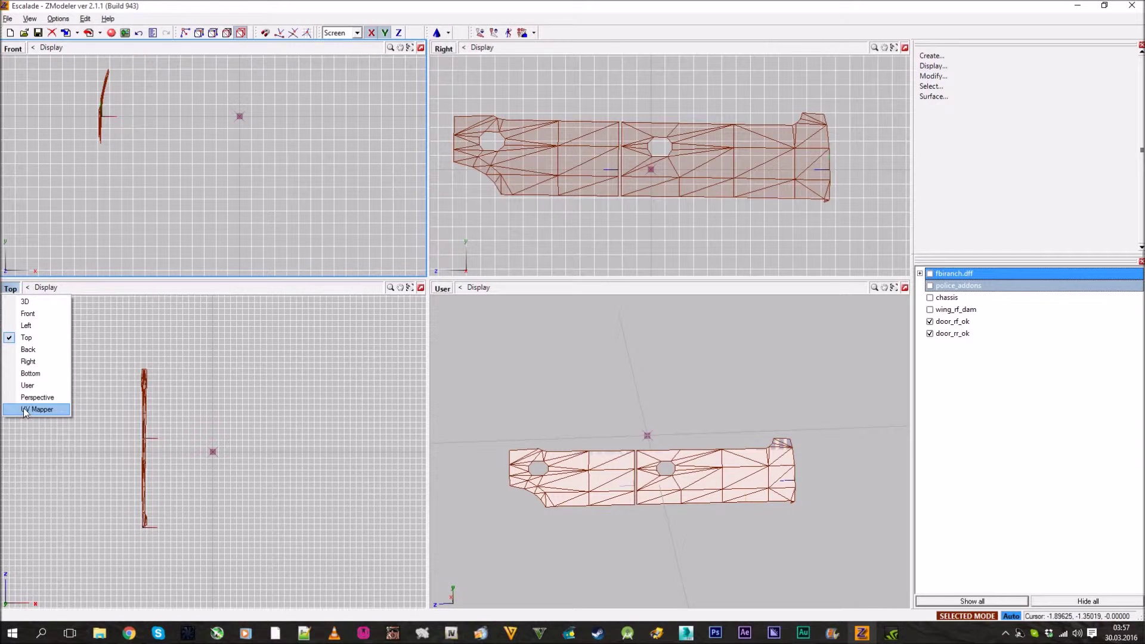
click(25, 410)
click(30, 602)
click(42, 489)
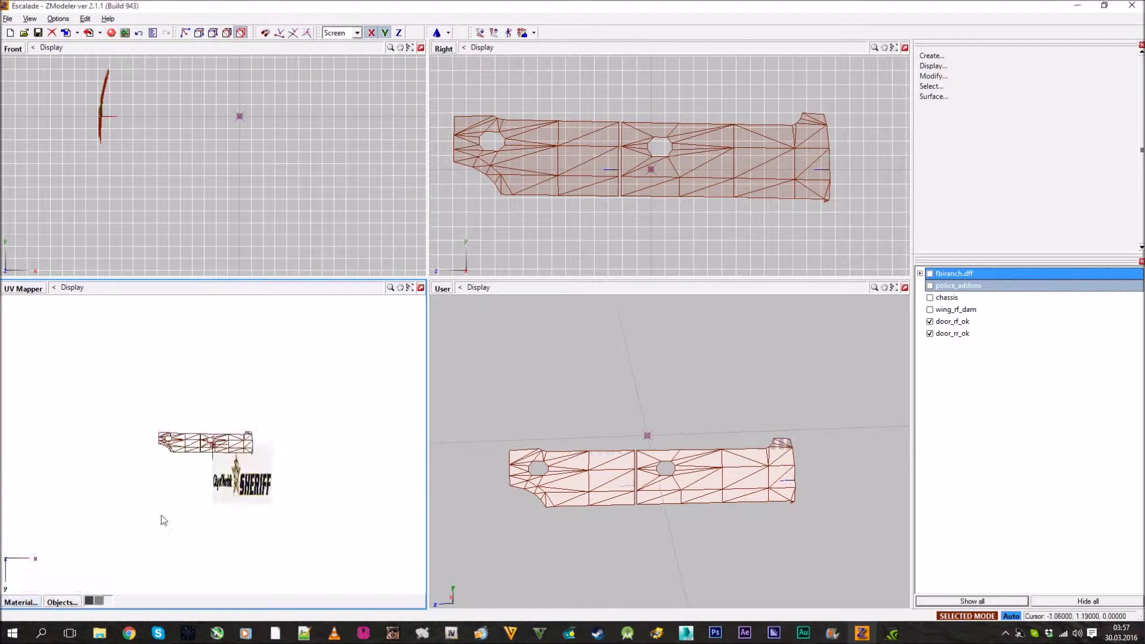
click(892, 197)
click(802, 374)
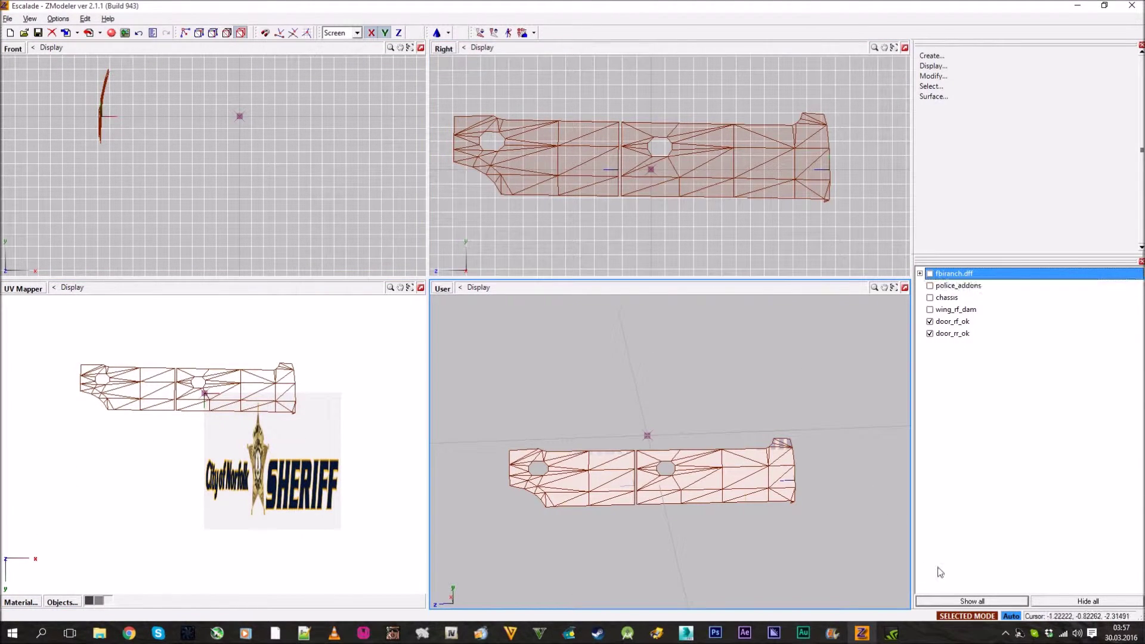
- Move both door panels' UV mapping over the sheriff logo, with the gap between the doors near the star
click(963, 87)
click(968, 77)
click(936, 197)
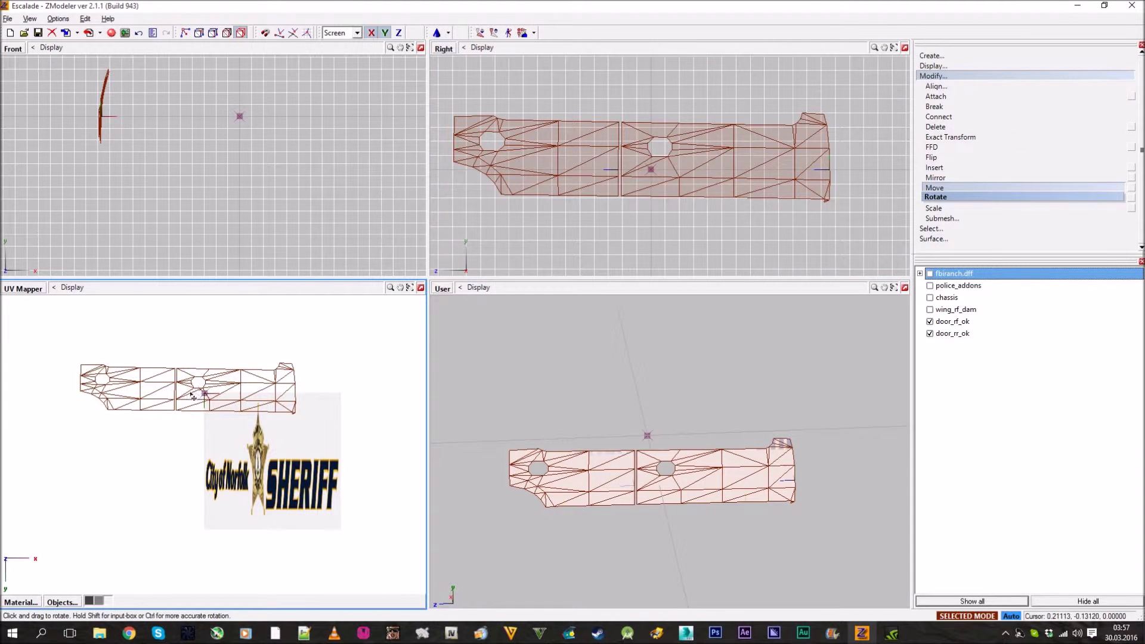
drag(222, 417, 297, 500)
- Scale both panels' UV mapping along X only so that it fits the width of the sheriff logo texture
click(990, 208)
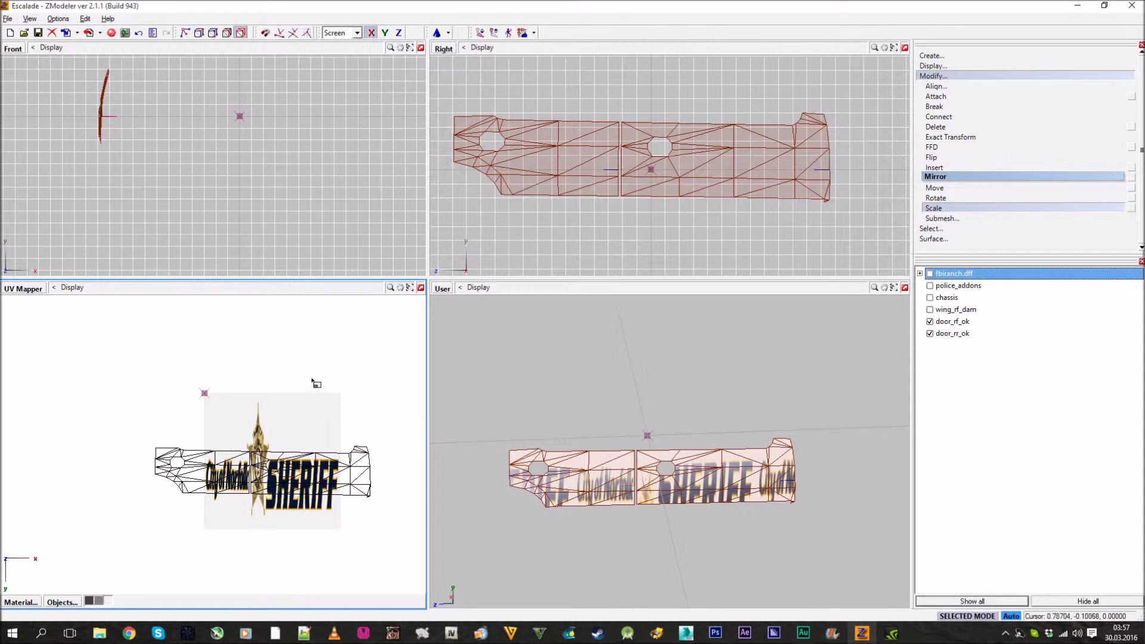
scroll(313, 383, up, 3)
drag(280, 446, 293, 483)
key(ctrl+z)
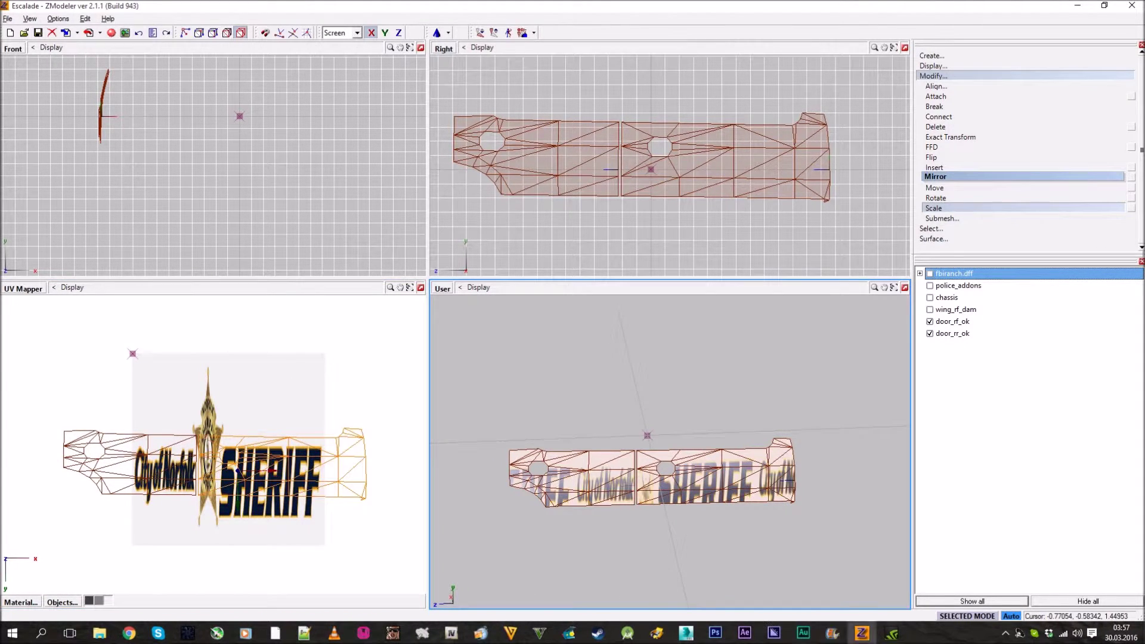
click(965, 614)
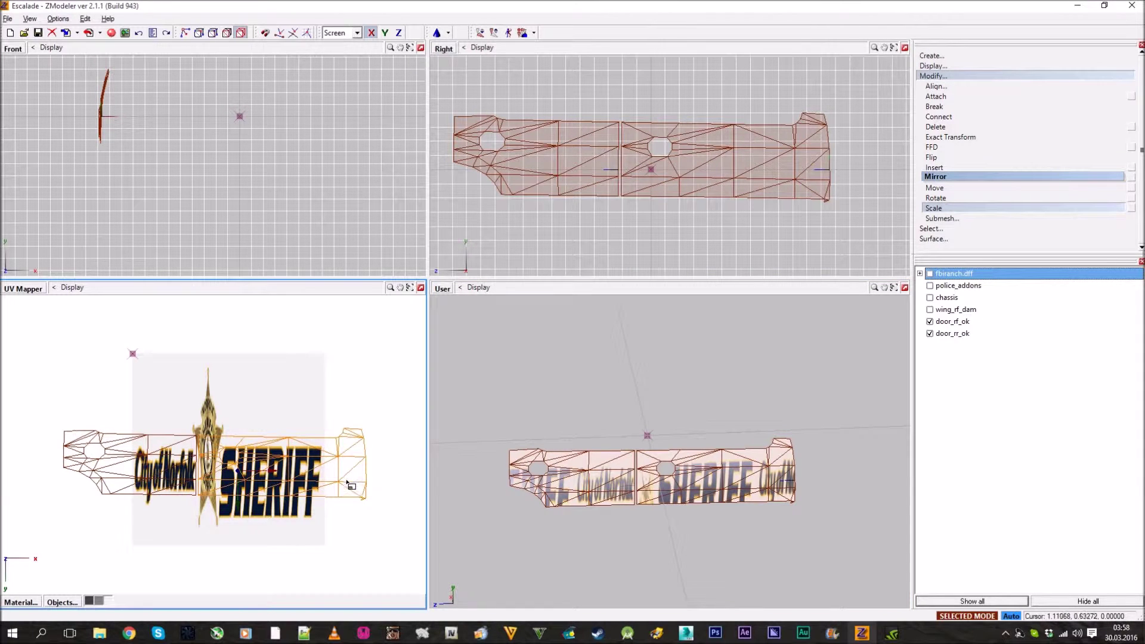
drag(346, 481, 346, 504)
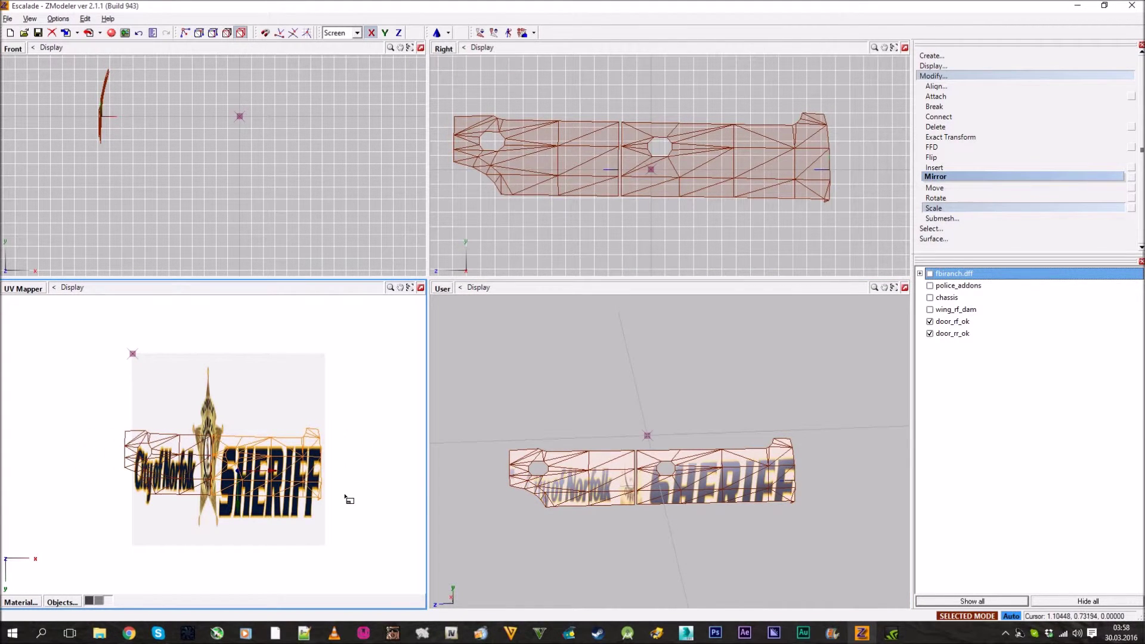
- Stretch both panels' UV mapping along Y only to about the full height of the logo texture
click(507, 32)
click(384, 33)
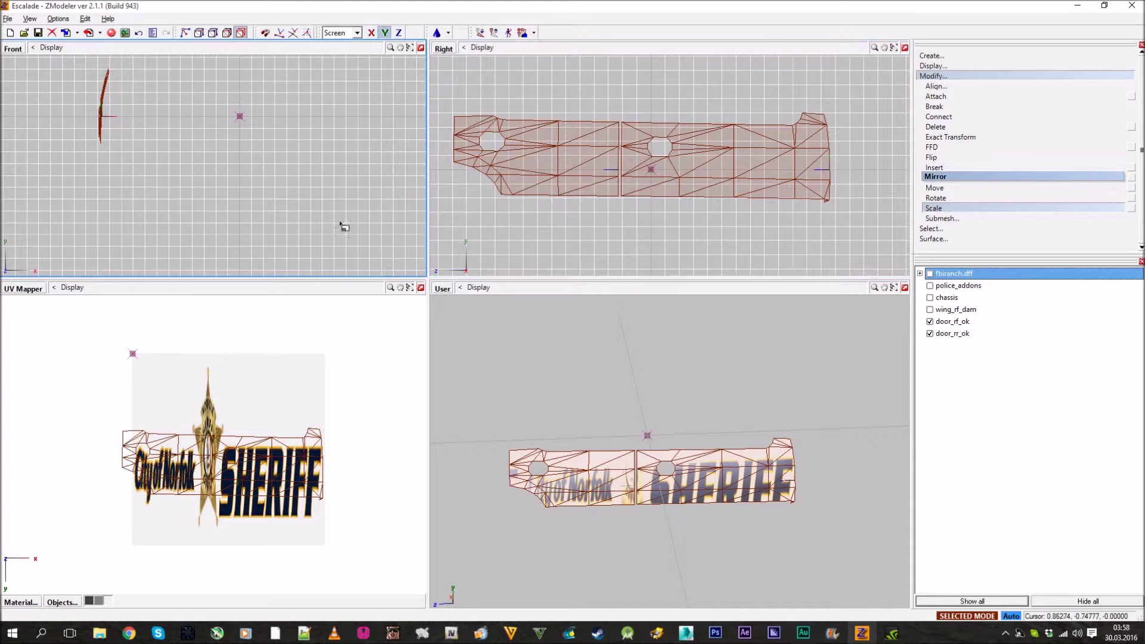
drag(289, 358, 265, 398)
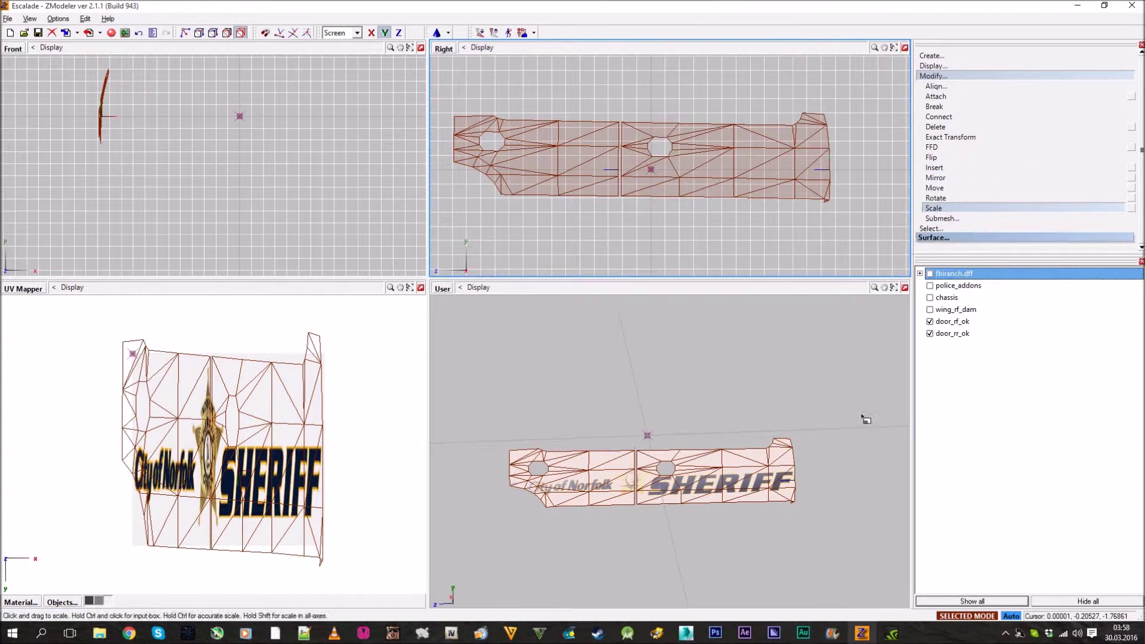
- Change the User viewport to the 3D view and frame the textured door panels at an angle
click(443, 289)
click(462, 425)
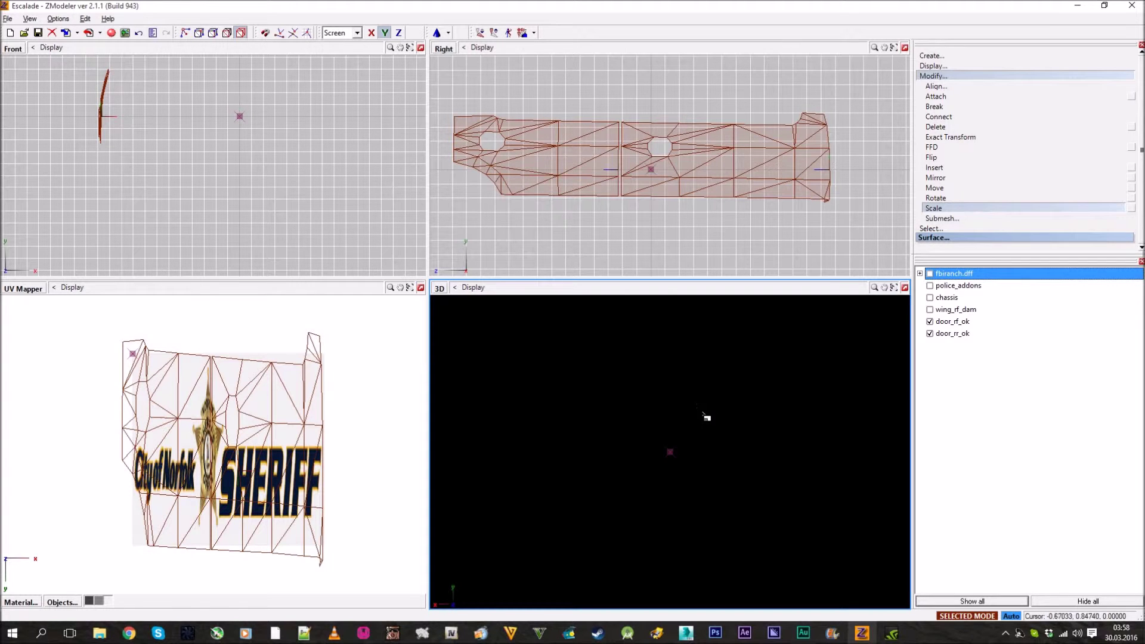
scroll(678, 463, up, 3)
middle_drag(663, 463, 769, 439)
- Fine-tune the vertical position of the panels' UV mapping over the sheriff logo with Move, checking it in 3D
click(945, 197)
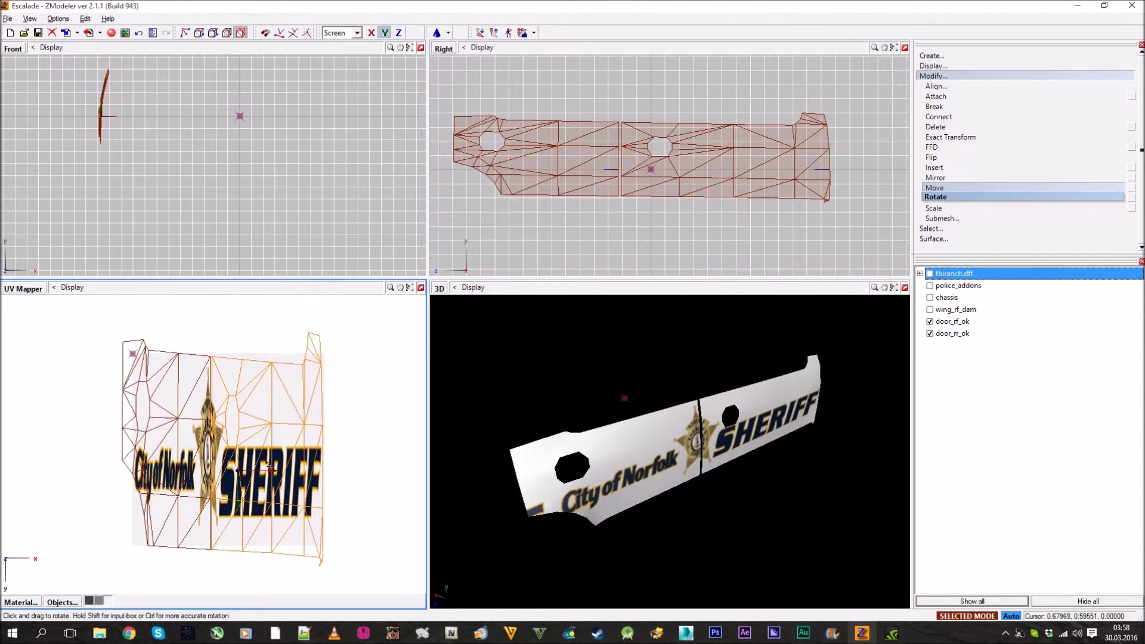
mouse_move(270, 430)
mouse_down()
mouse_move(266, 480)
mouse_move(266, 446)
mouse_up()
middle_drag(650, 486, 668, 453)
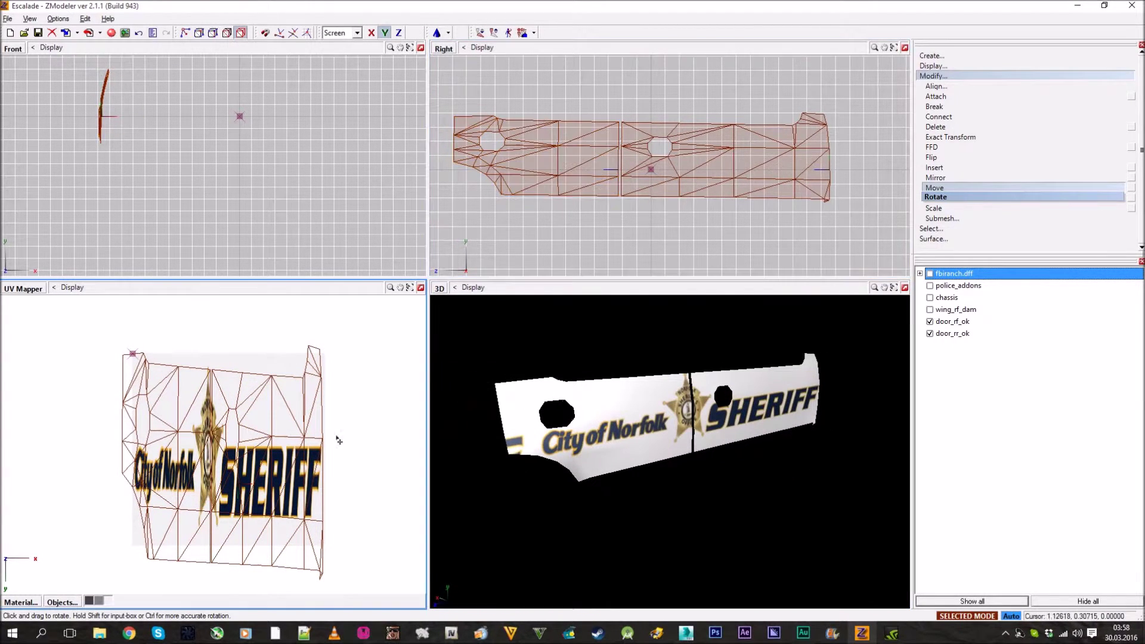
drag(338, 440, 288, 443)
click(680, 158)
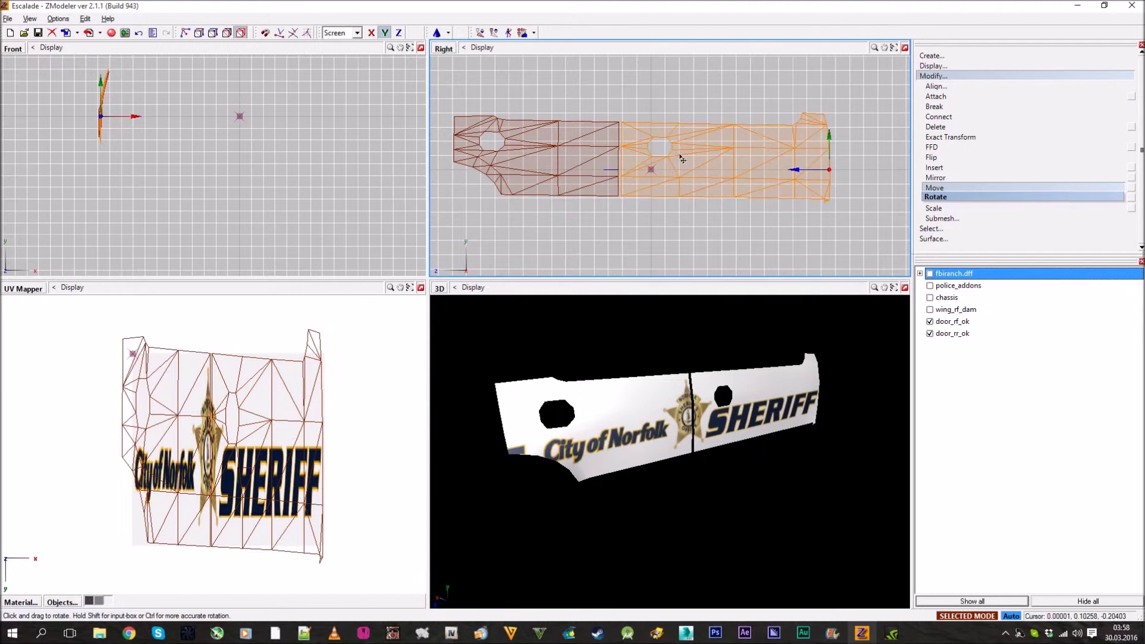
click(935, 187)
click(966, 77)
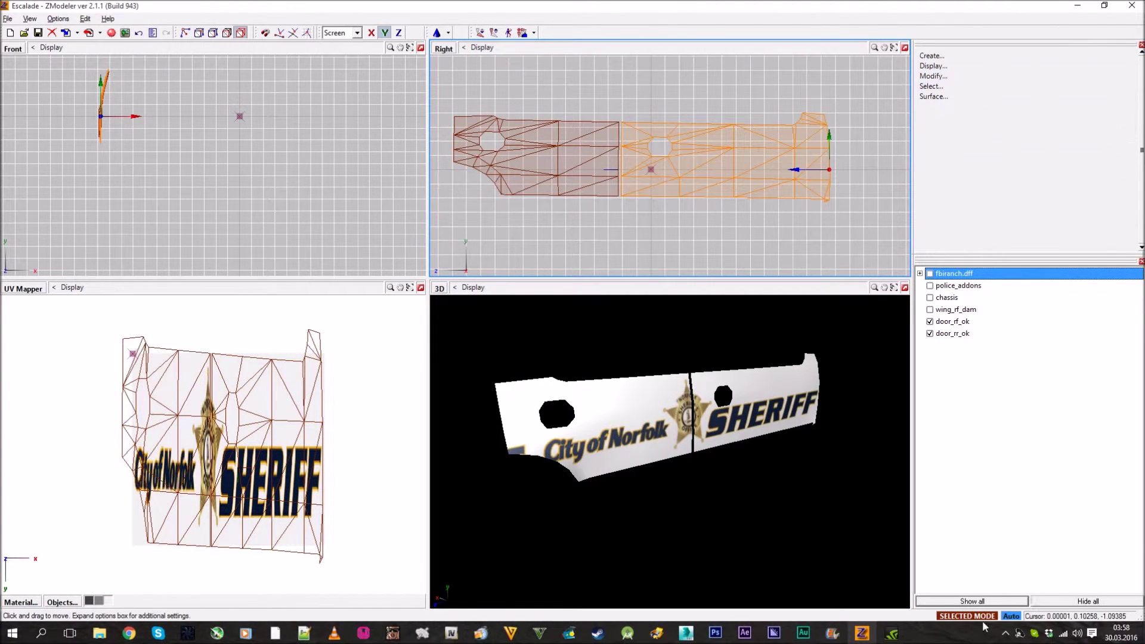
- Change the UV Mapper viewport back to Top, maximize the 3D view and show fbiranch.dff behind the decal panels
mouse_move(710, 459)
middle_down()
mouse_move(671, 457)
mouse_move(696, 454)
middle_up()
click(176, 335)
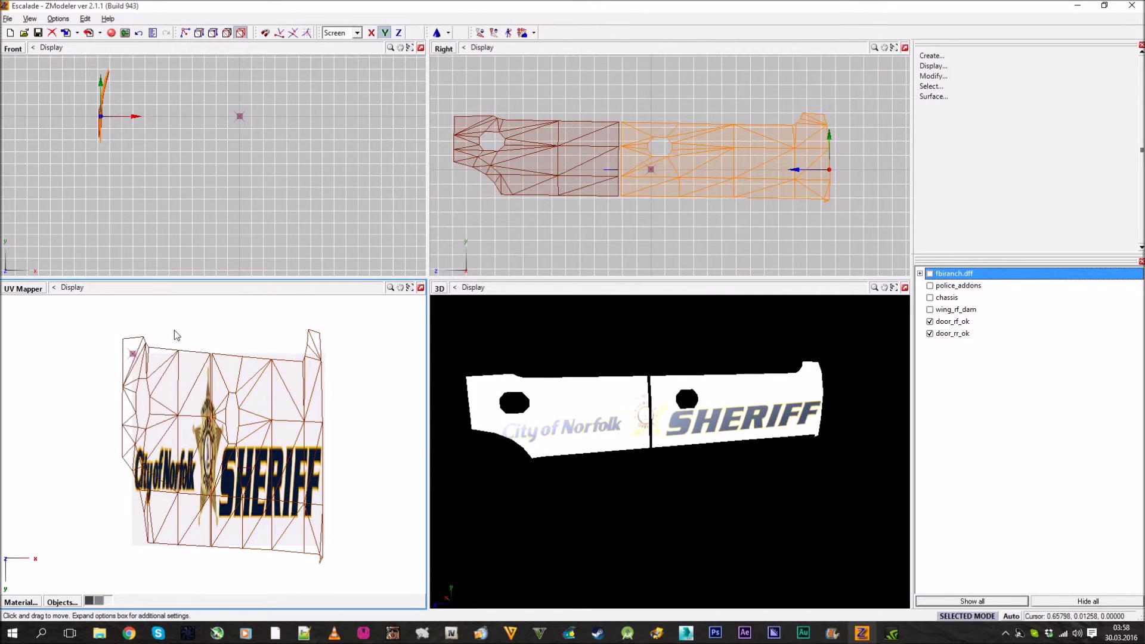
click(18, 291)
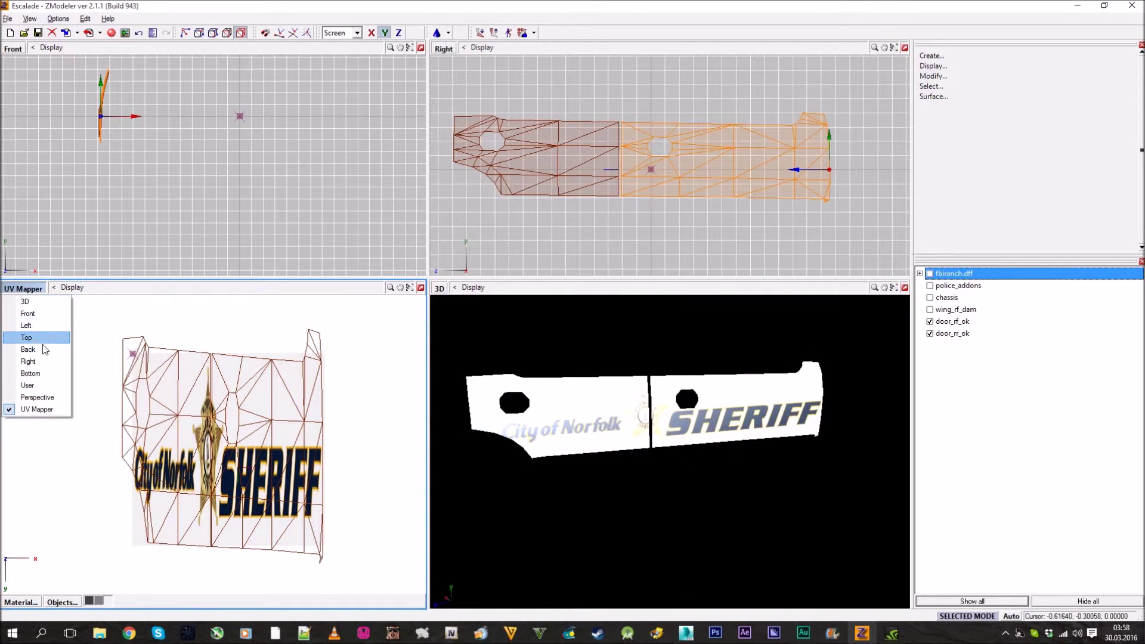
click(39, 337)
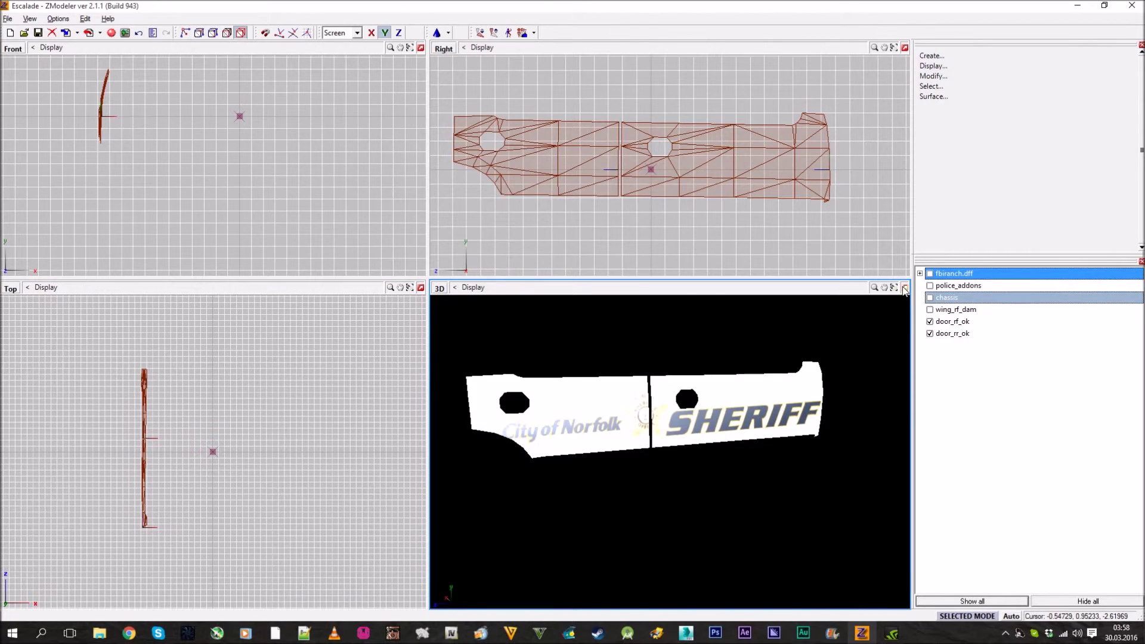
click(905, 288)
click(930, 274)
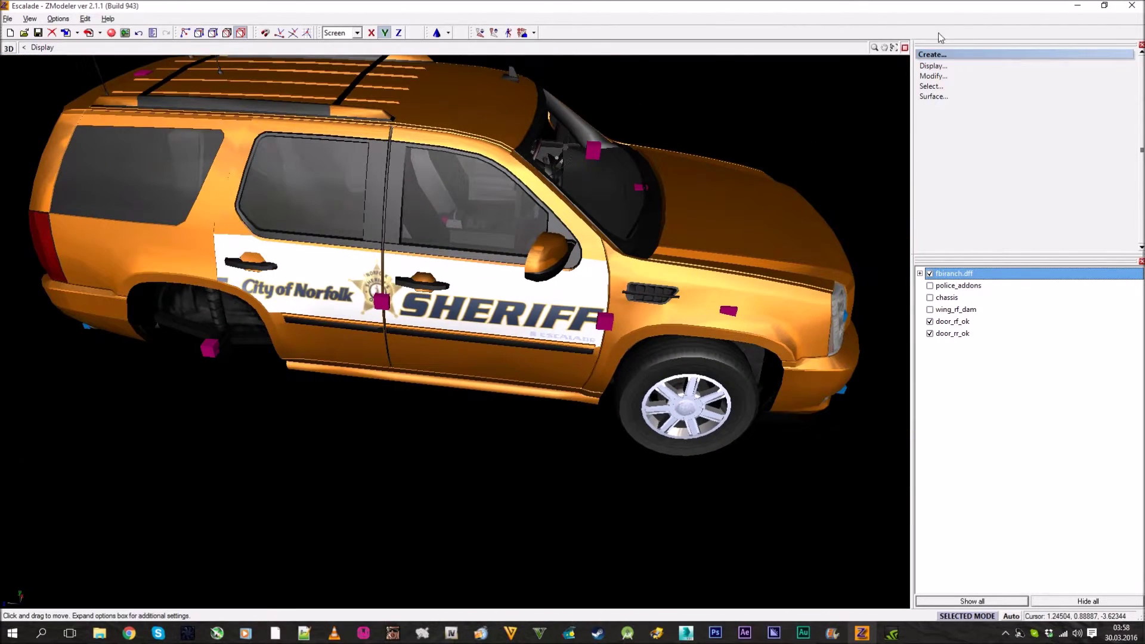
- Clear the selection from every object on the Escalade with Select None and fill the workspace with the 3D view again
click(905, 47)
click(950, 87)
click(953, 126)
right_click(881, 102)
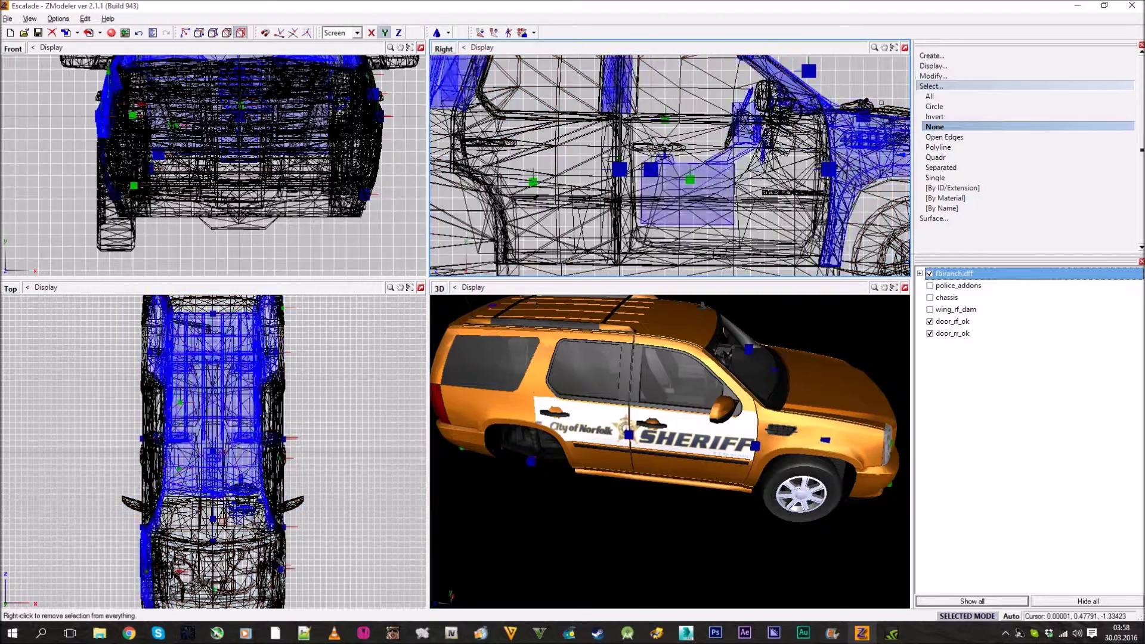
click(931, 86)
click(958, 286)
click(905, 287)
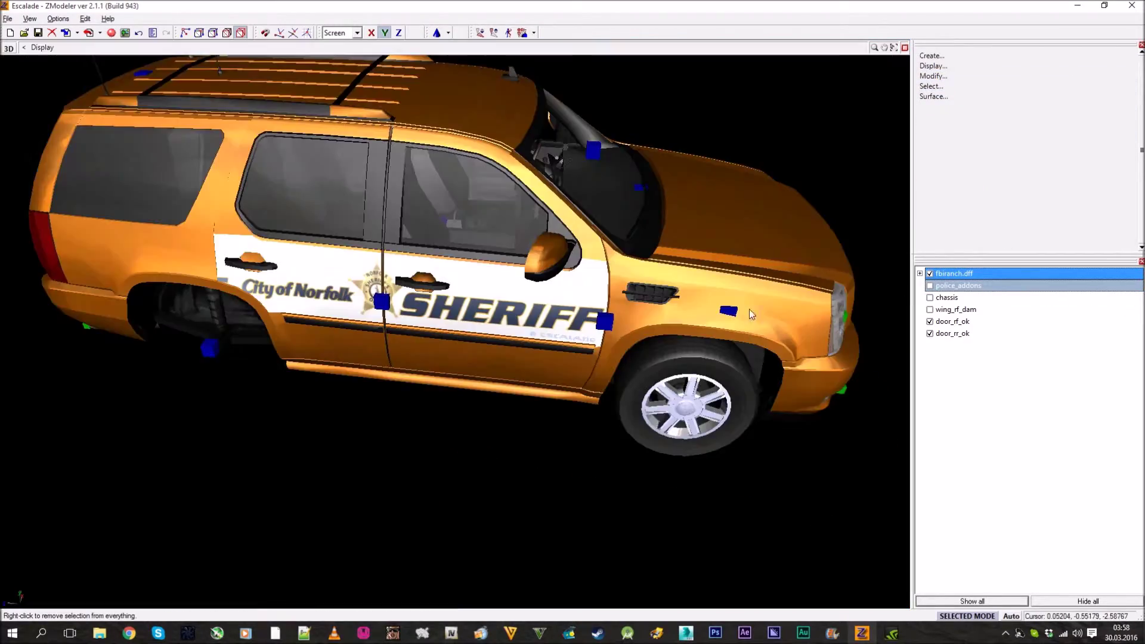
- Examine the sheriff decal across the right front and rear doors from the side, above and front angles in 3D
scroll(595, 293, up, 6)
middle_drag(749, 313, 577, 206)
scroll(726, 192, down, 6)
middle_drag(726, 192, 541, 295)
scroll(541, 295, up, 3)
middle_drag(745, 200, 540, 291)
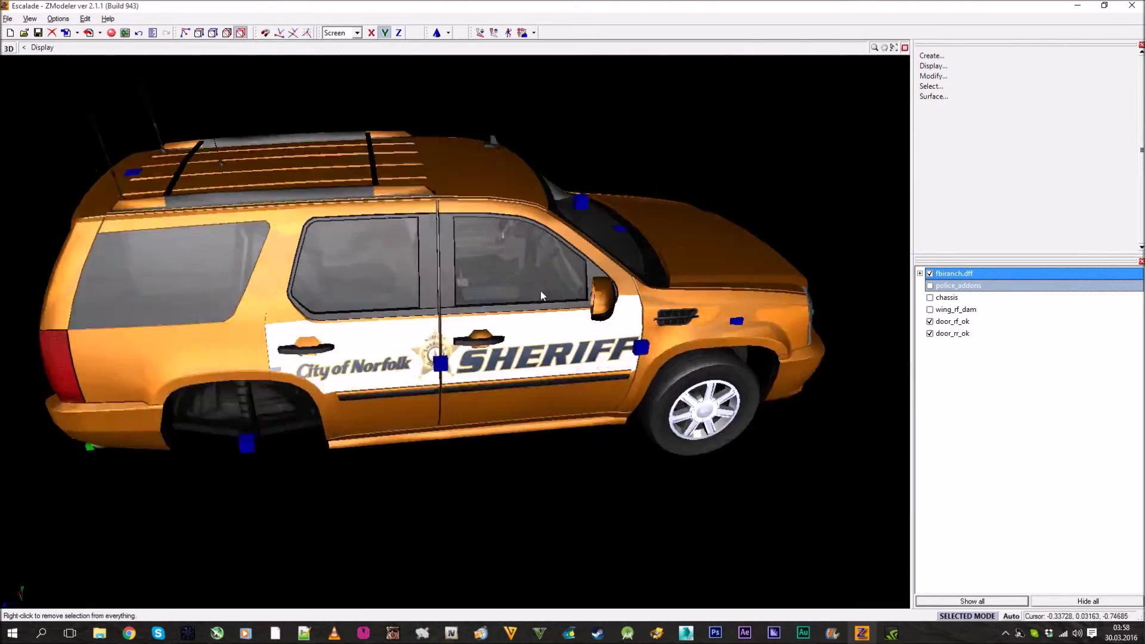
scroll(674, 316, up, 4)
scroll(695, 262, down, 3)
middle_drag(695, 263, 640, 261)
scroll(774, 273, down, 3)
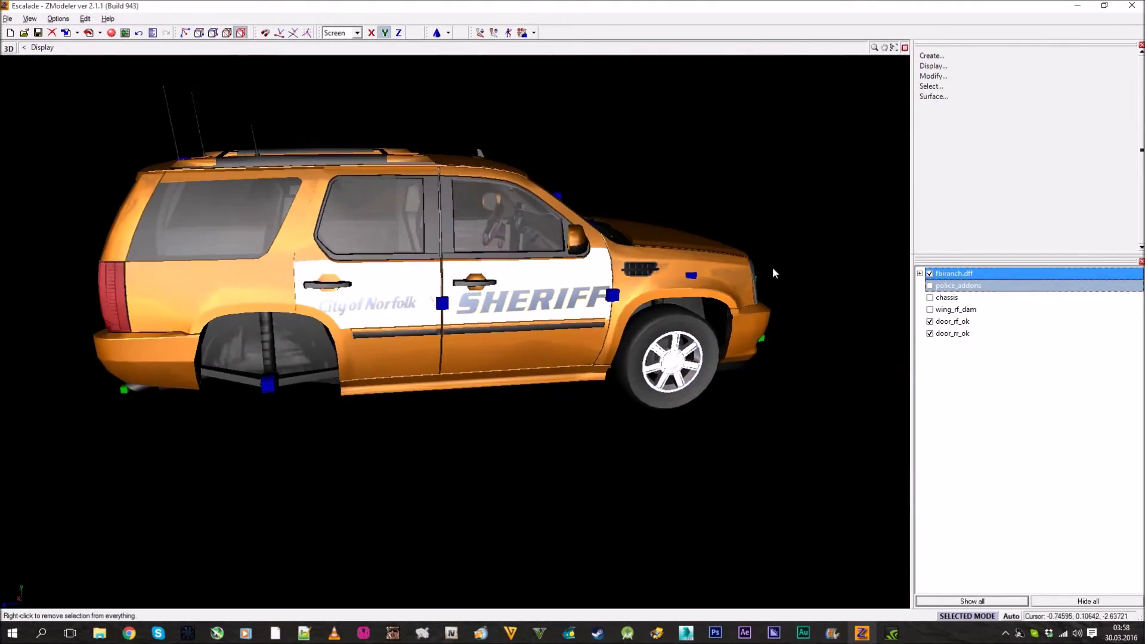
middle_drag(513, 281, 556, 285)
scroll(507, 272, up, 3)
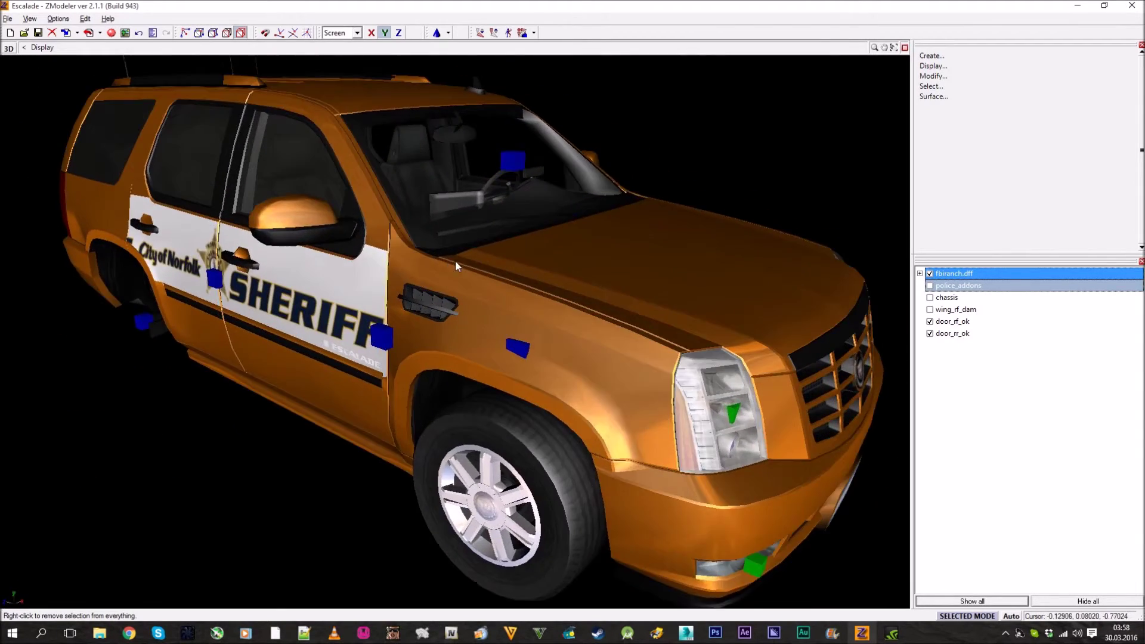
scroll(465, 262, down, 2)
middle_drag(466, 263, 479, 270)
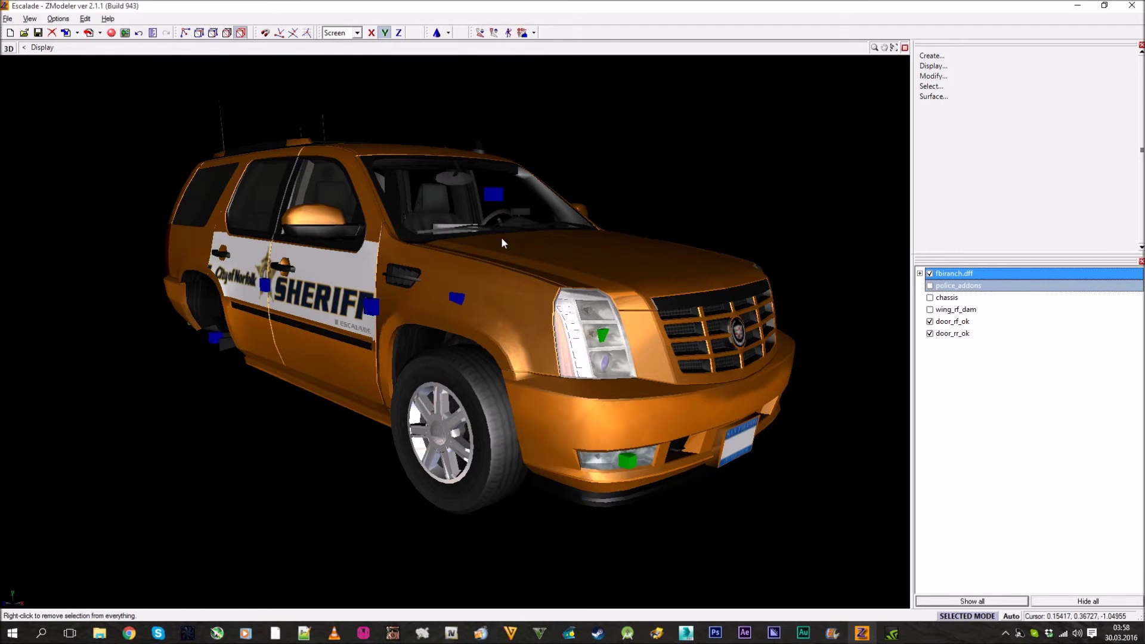
mouse_move(471, 233)
middle_down()
mouse_move(473, 250)
mouse_move(460, 236)
middle_up()
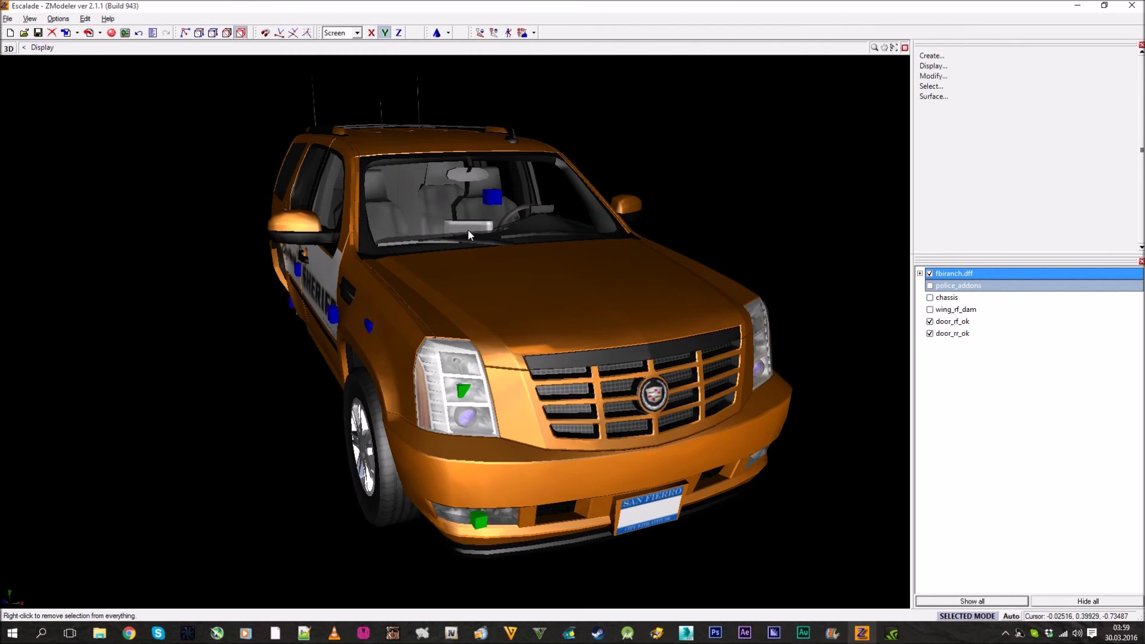
middle_drag(468, 231, 483, 298)
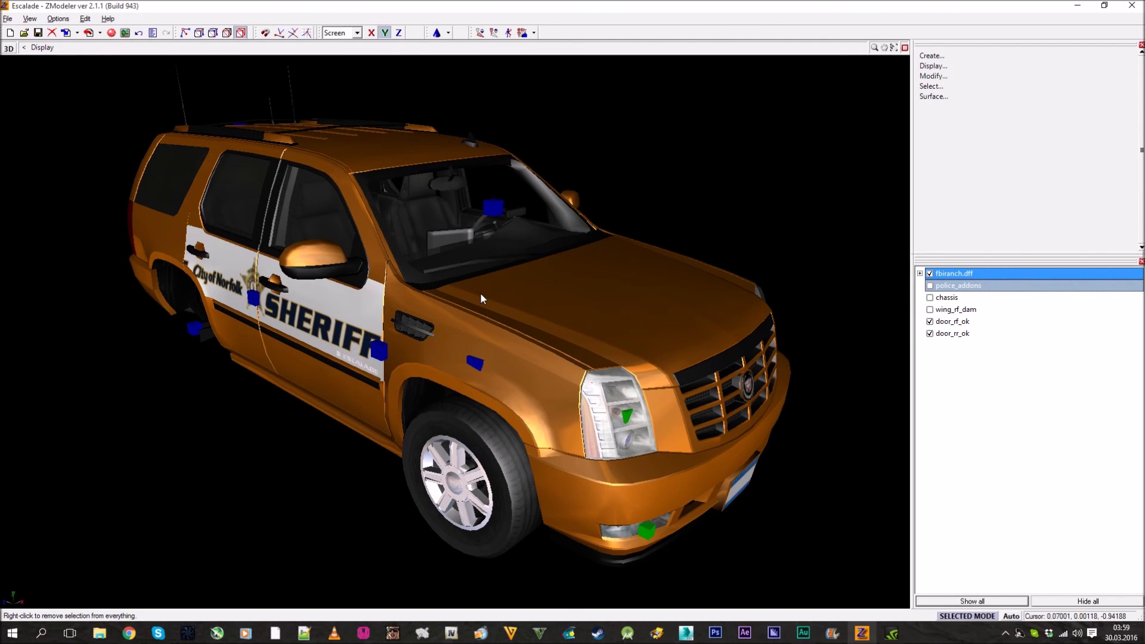